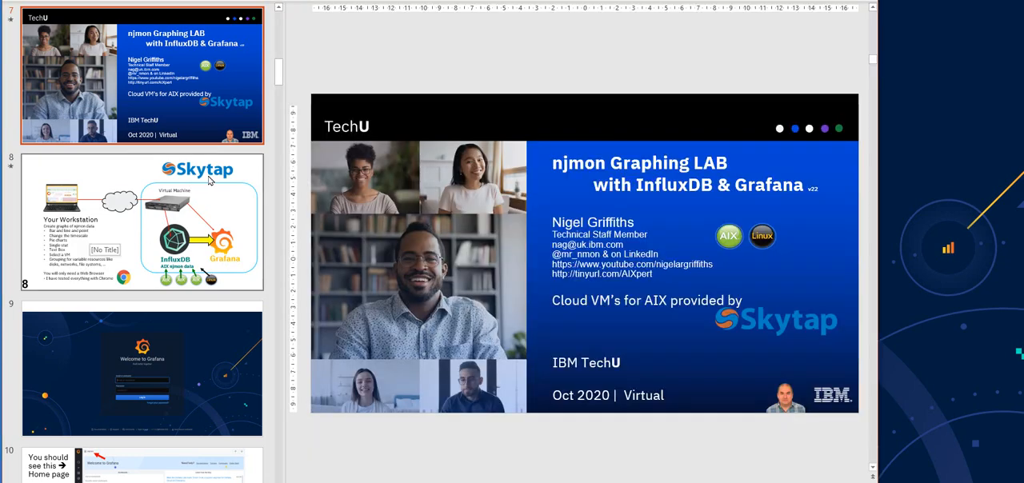
# View the lab overview on slide 8 and switch to the Grafana login page with the slide thumbnails alongside
pyautogui.click(180, 199)
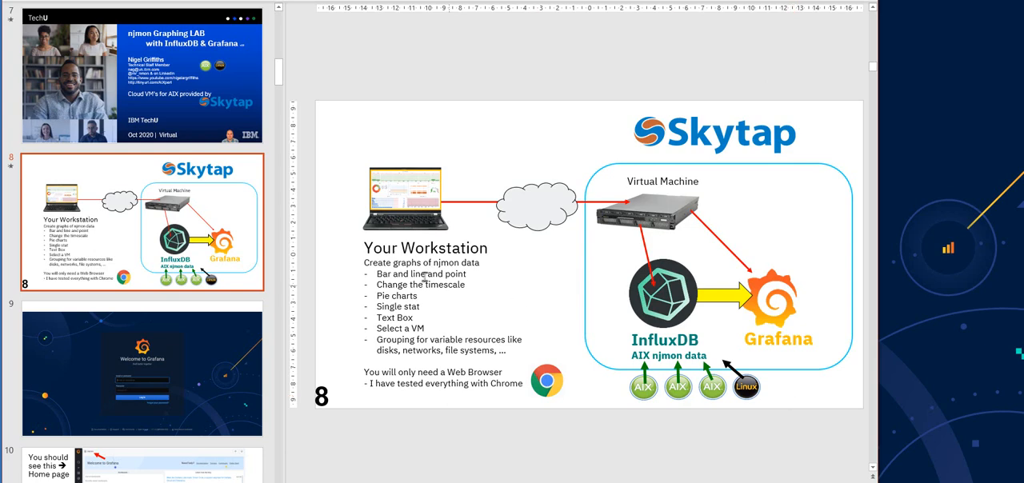
pyautogui.click(918, 81)
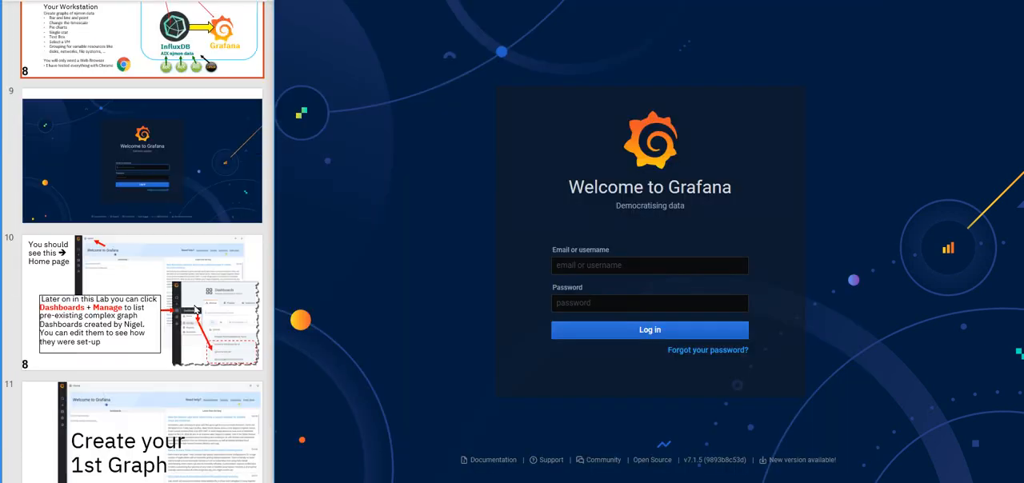
pyautogui.scroll(-1, 193, 290)
pyautogui.scroll(-2, 178, 224)
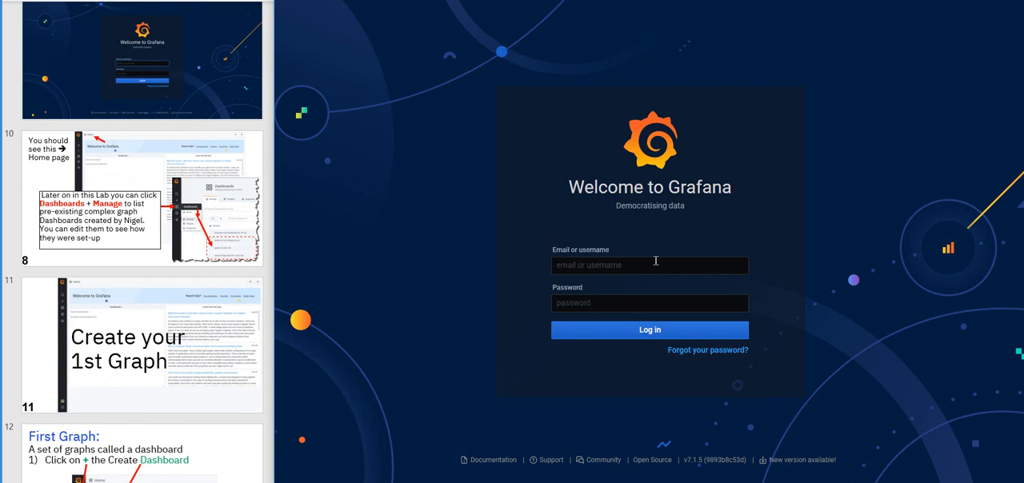
# Log in to Grafana with the lab account's username and password, and dismiss the browser's password warning
pyautogui.click(585, 265)
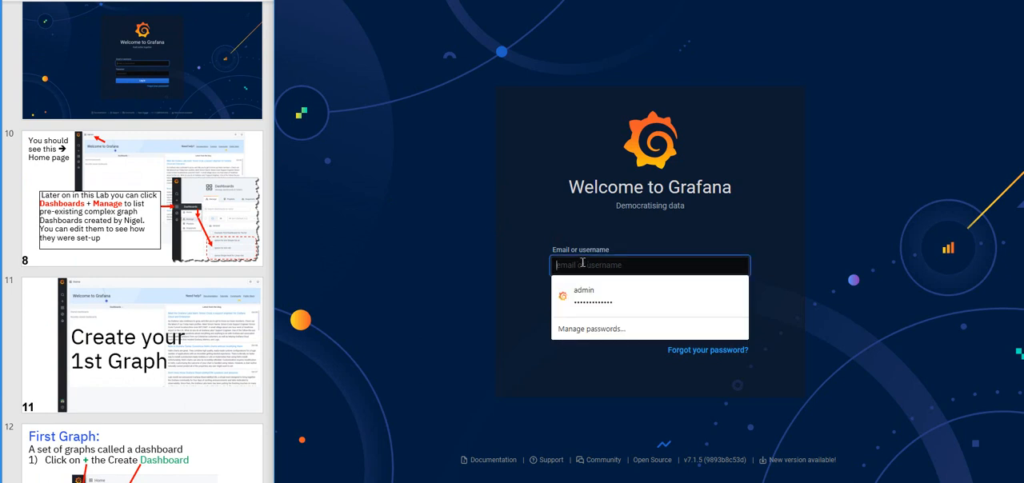
pyautogui.write('user99')
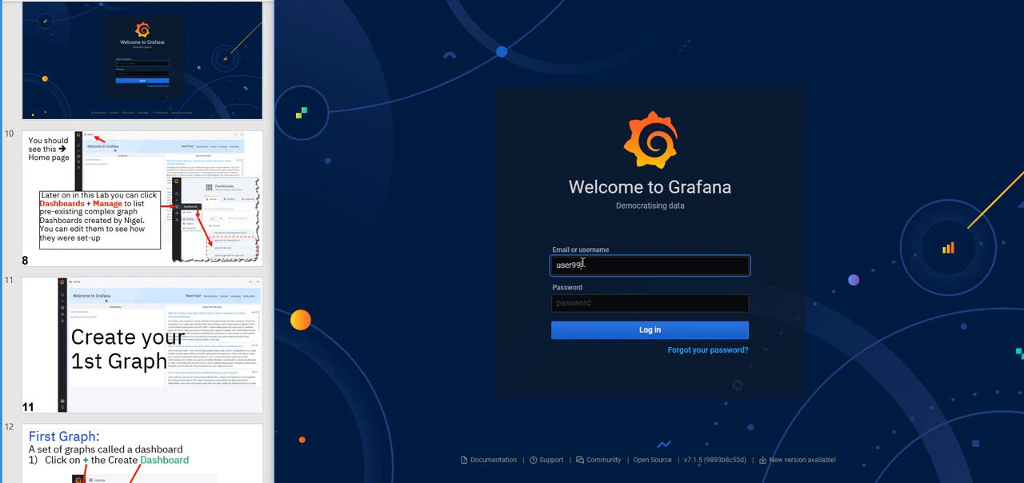
pyautogui.click(579, 300)
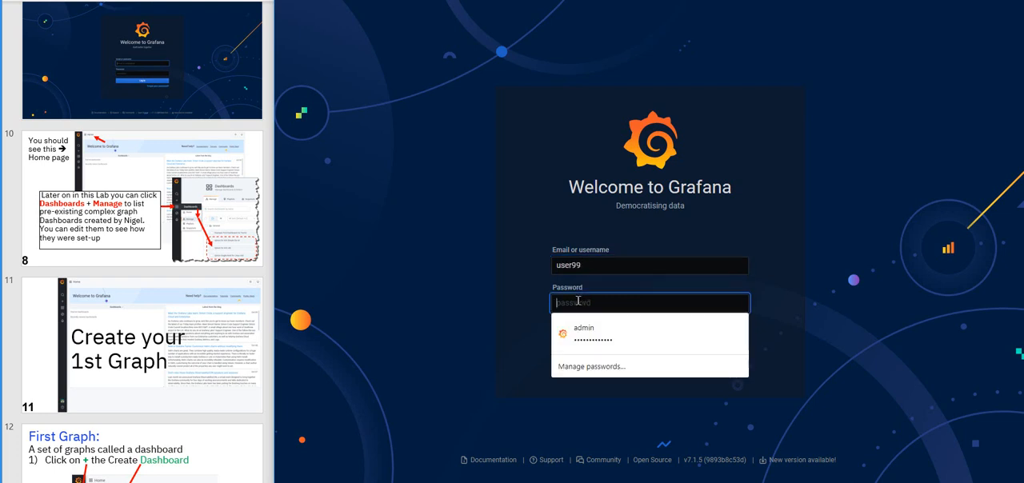
pyautogui.write('user99')
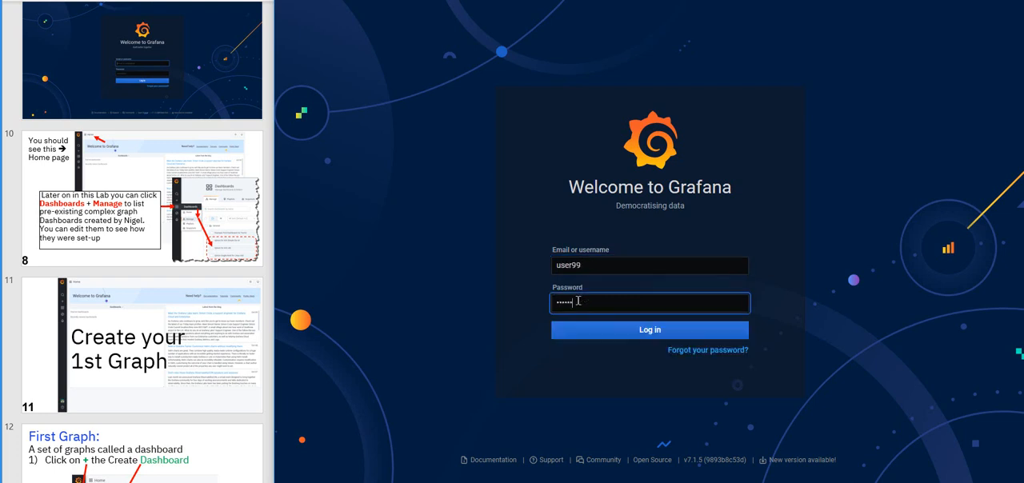
pyautogui.press('Return')
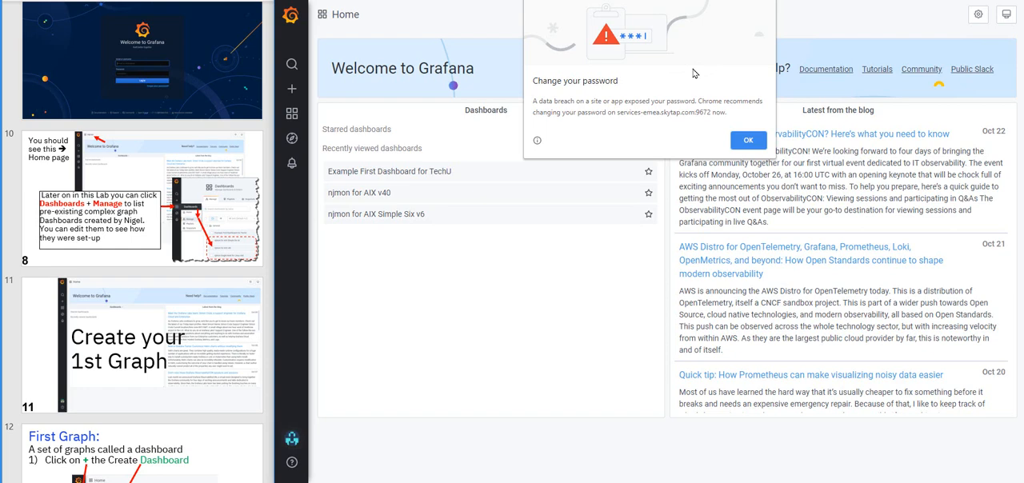
pyautogui.click(749, 141)
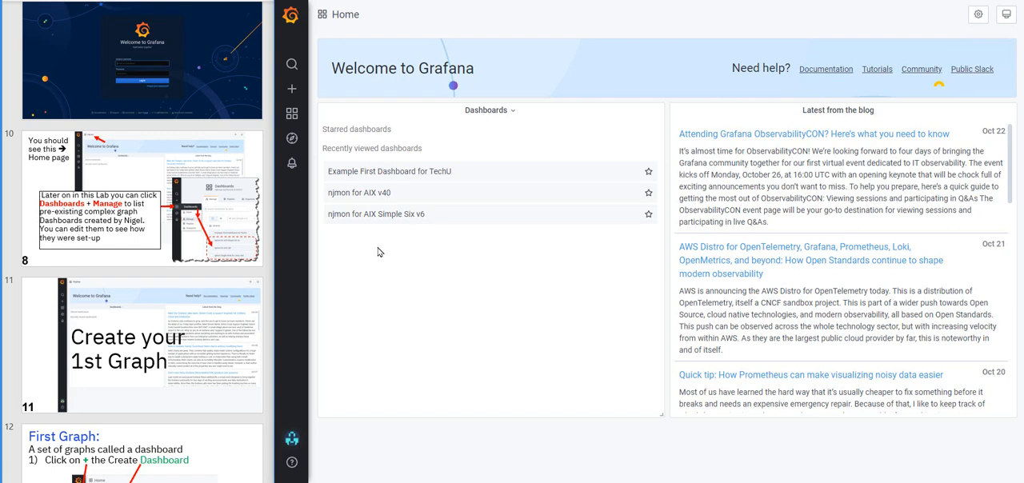
# Create a new dashboard and add a new panel to it
pyautogui.moveTo(293, 90)
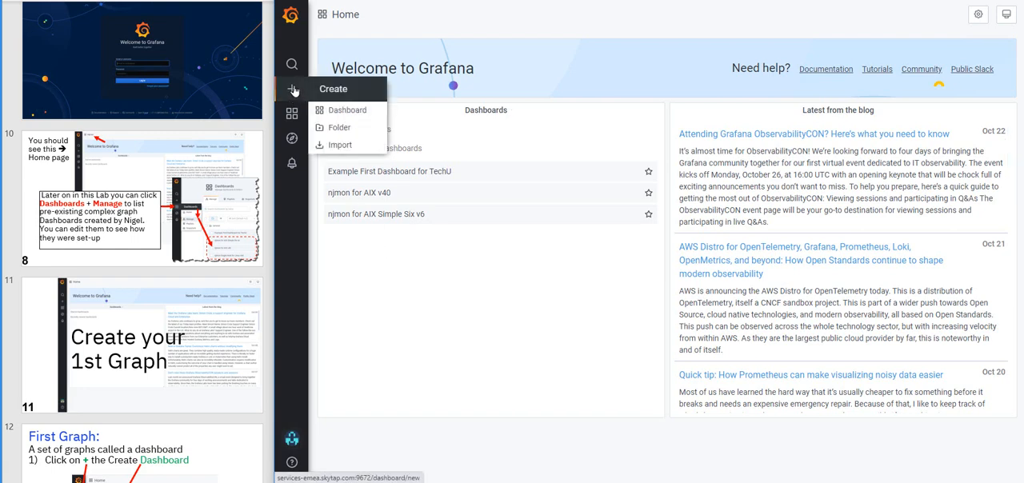
pyautogui.click(348, 110)
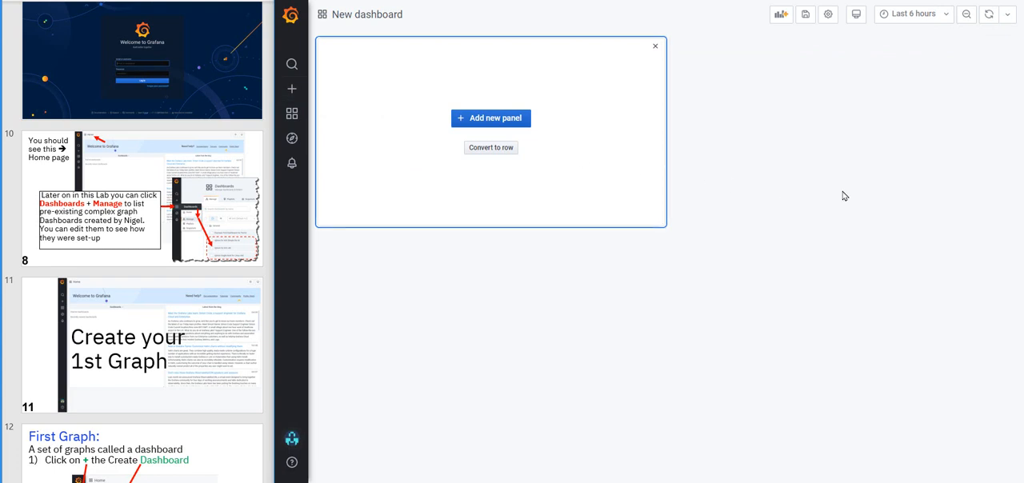
pyautogui.click(497, 121)
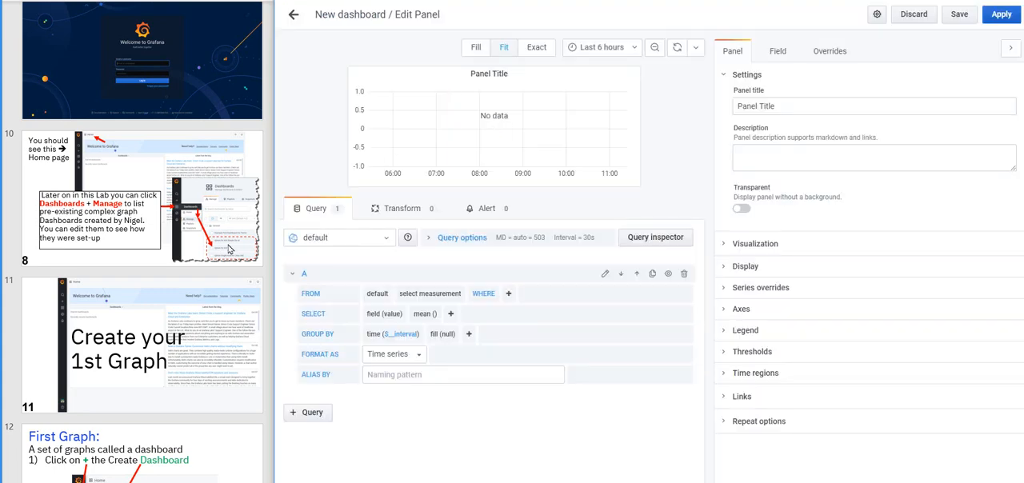
# Consult the First Graph instructions in the PowerPoint slides, return to Grafana and show the panel's available visualization types
pyautogui.click(156, 256)
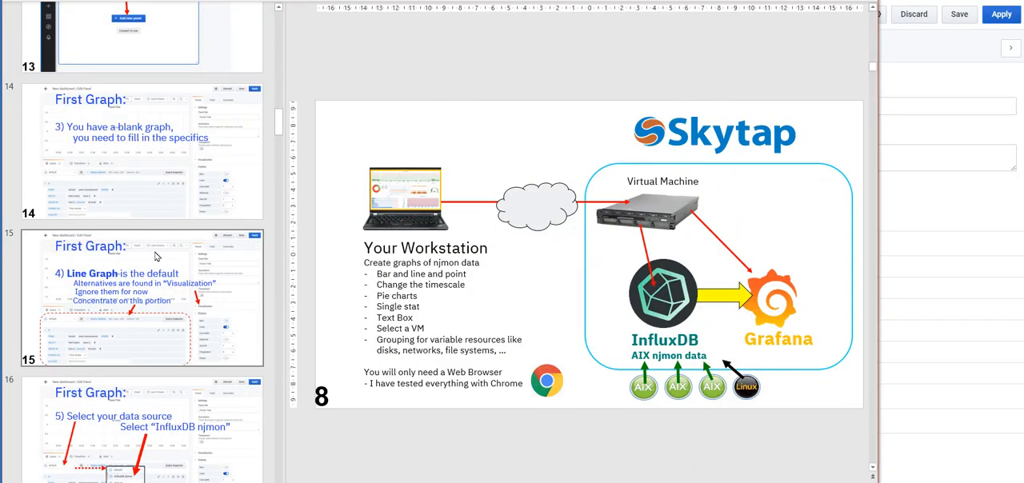
pyautogui.hotkey('alt', 'Tab')
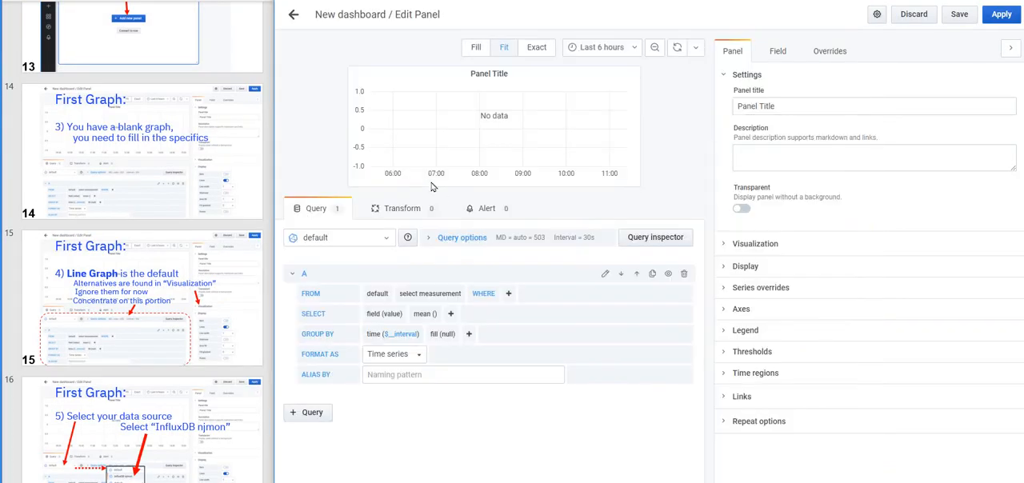
pyautogui.click(725, 244)
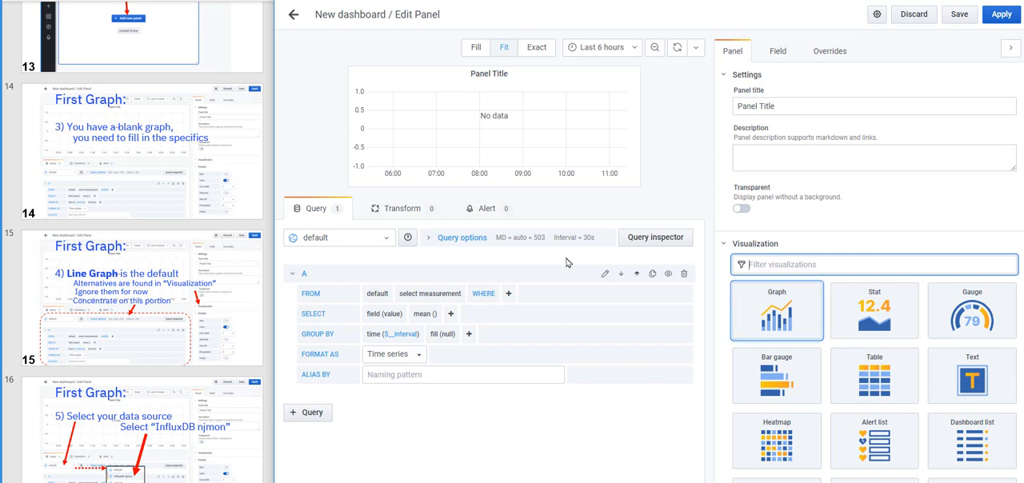
# Set query A's data source to InfluxDB njmon and its measurement to cpu_logical_total
pyautogui.click(388, 240)
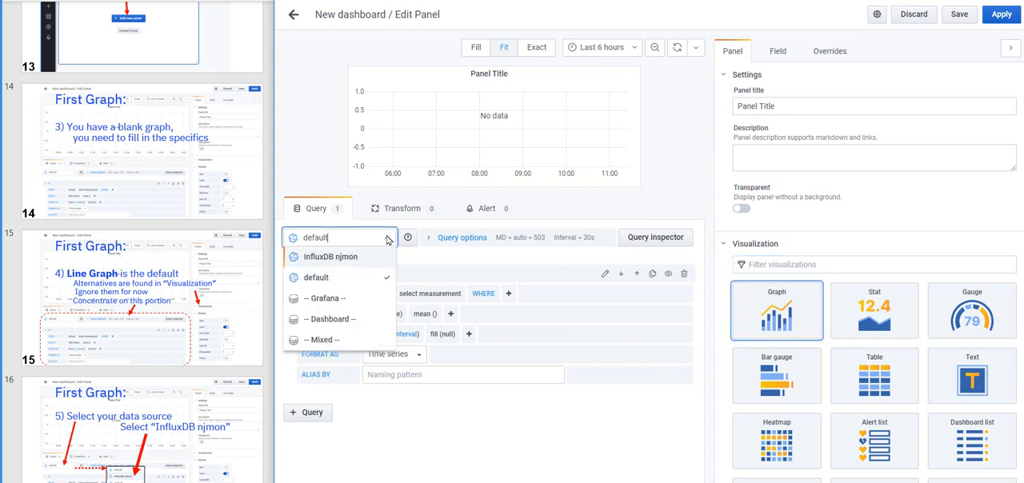
pyautogui.click(327, 258)
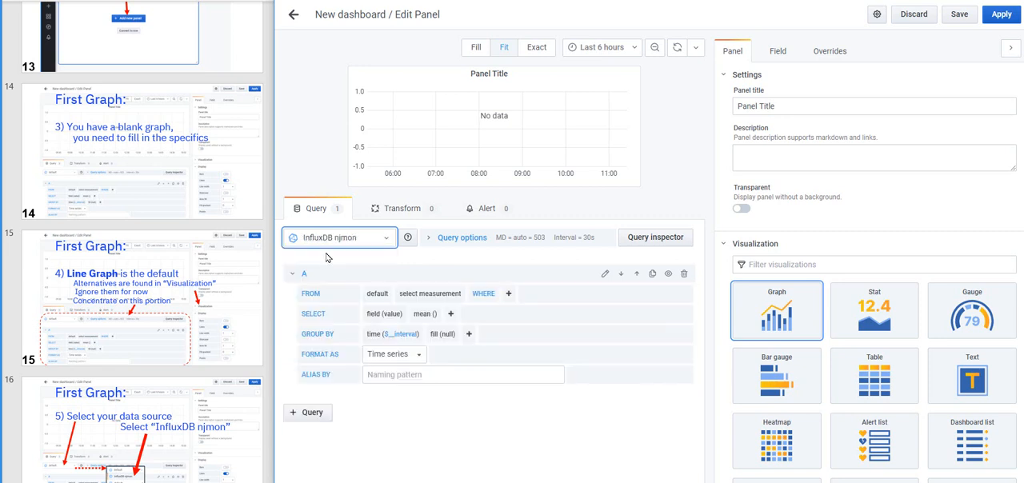
pyautogui.click(441, 295)
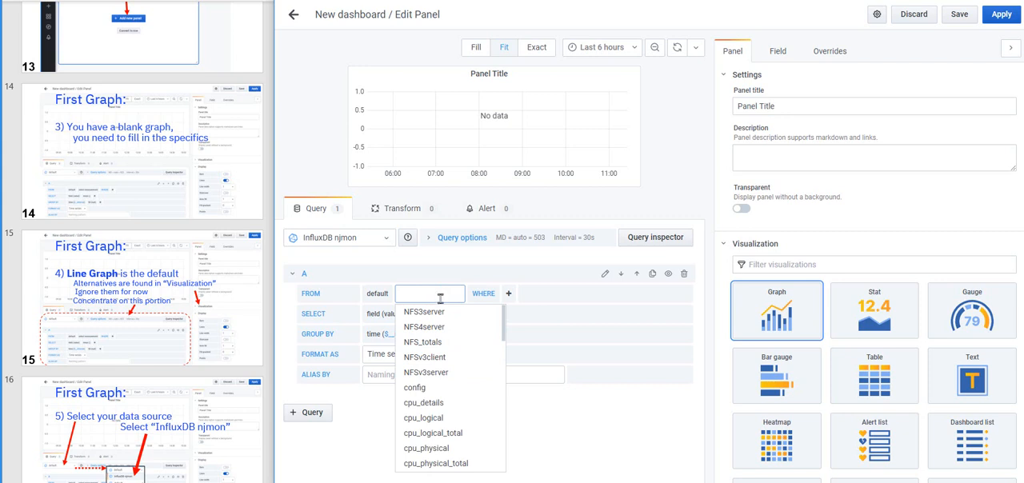
pyautogui.scroll(-6, 458, 386)
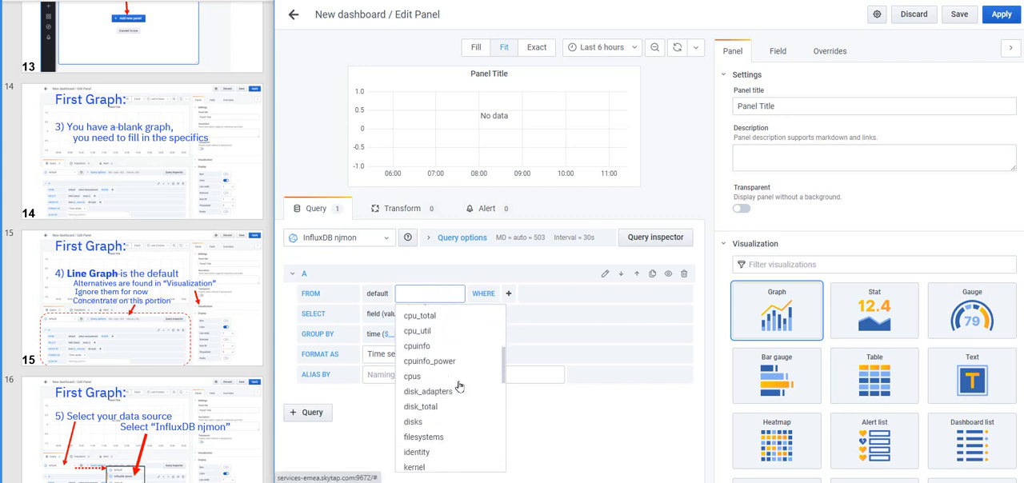
pyautogui.scroll(-3, 447, 376)
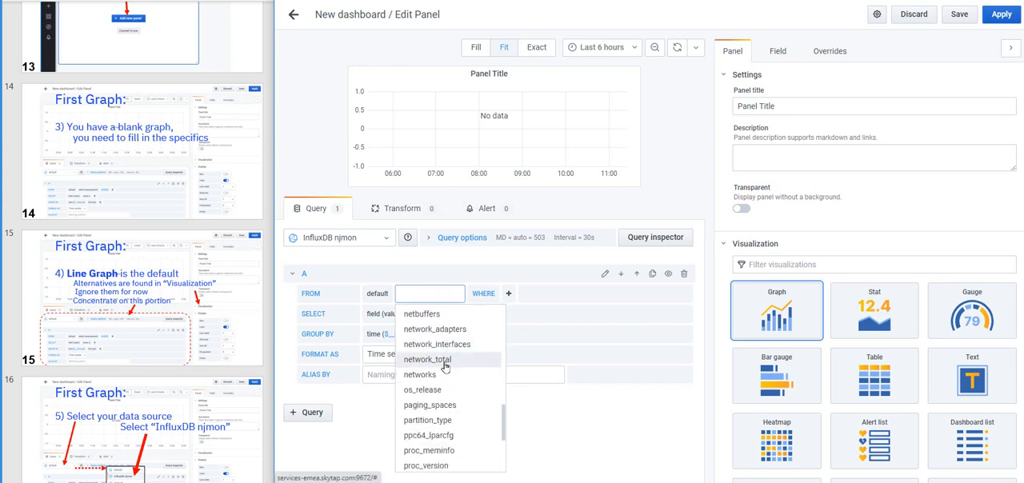
pyautogui.scroll(10, 436, 336)
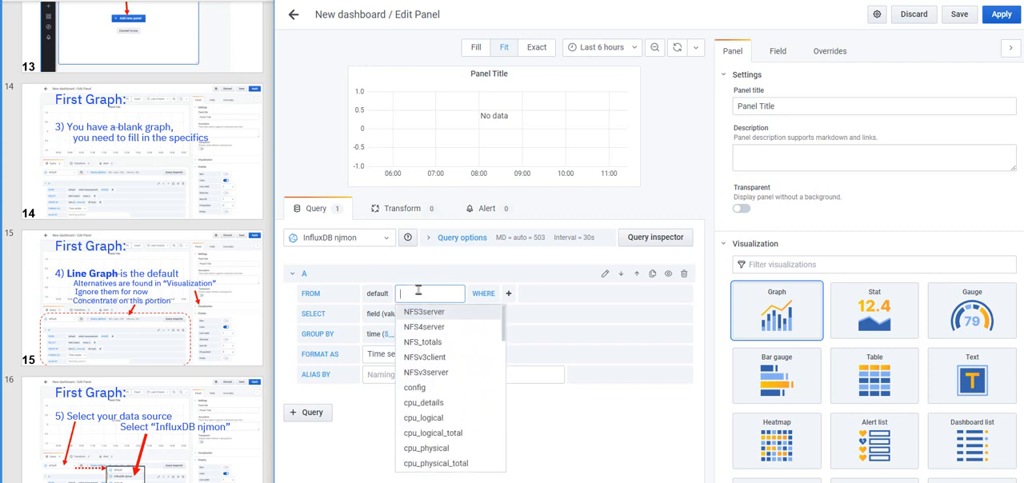
pyautogui.write('total')
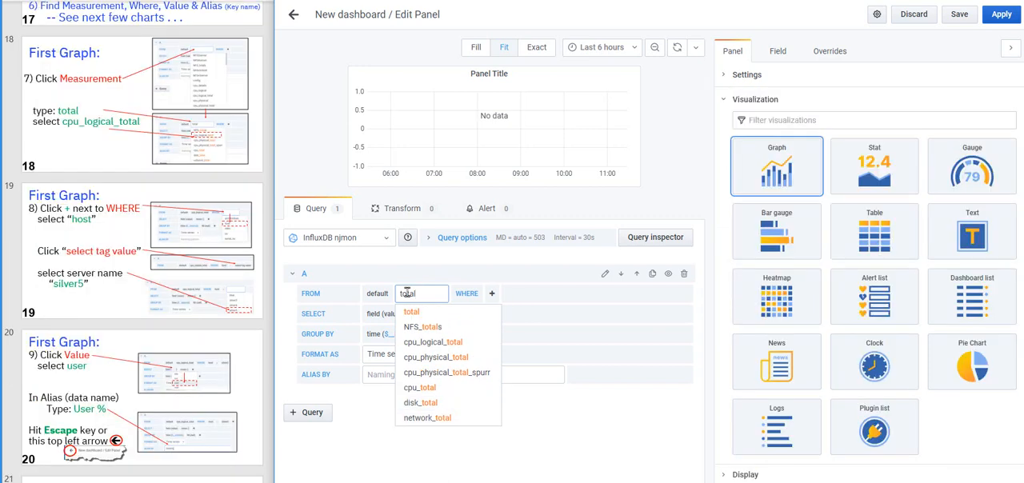
pyautogui.click(433, 344)
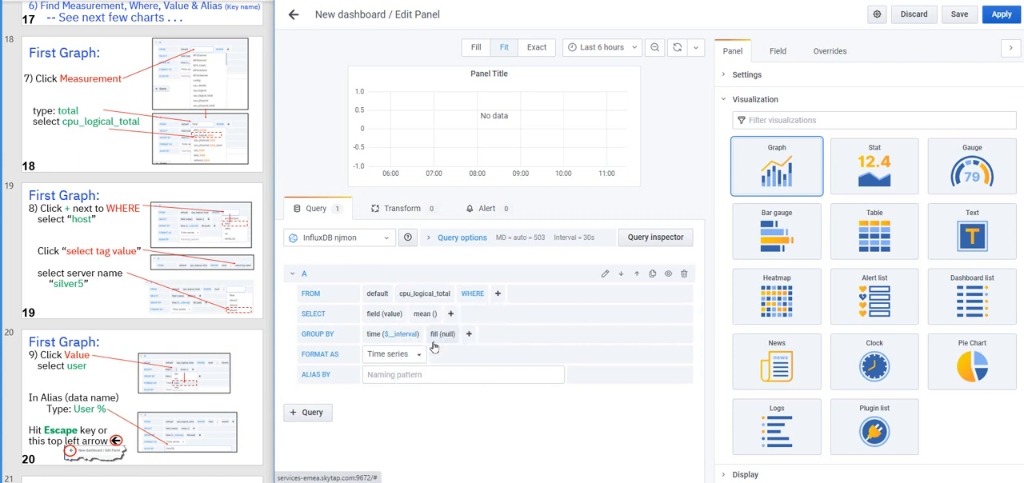
# Set query A to the user field with the alias User% and apply the panel to the dashboard
pyautogui.click(388, 315)
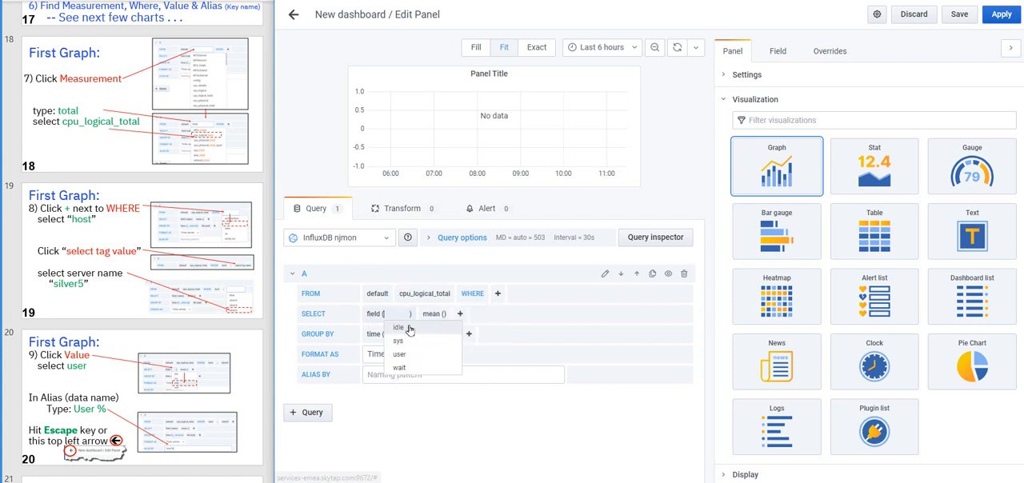
pyautogui.click(401, 355)
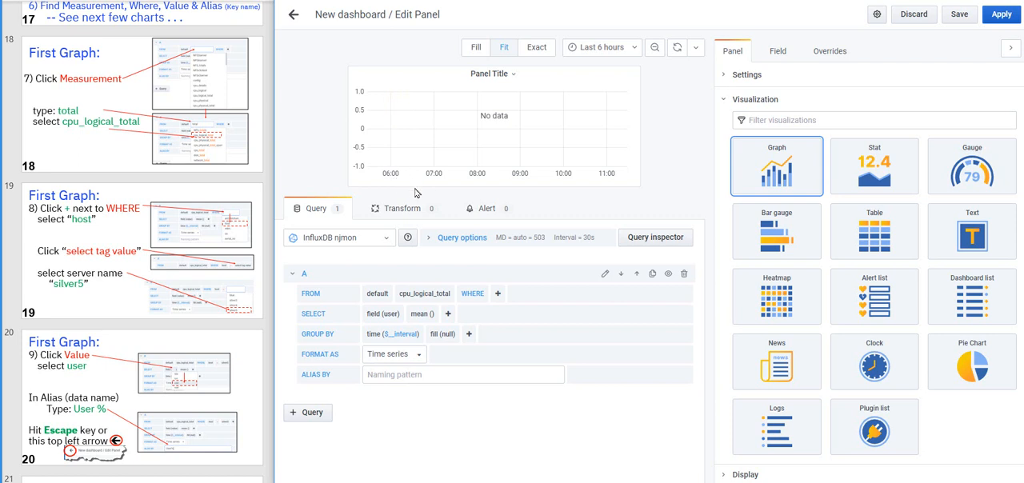
pyautogui.click(377, 377)
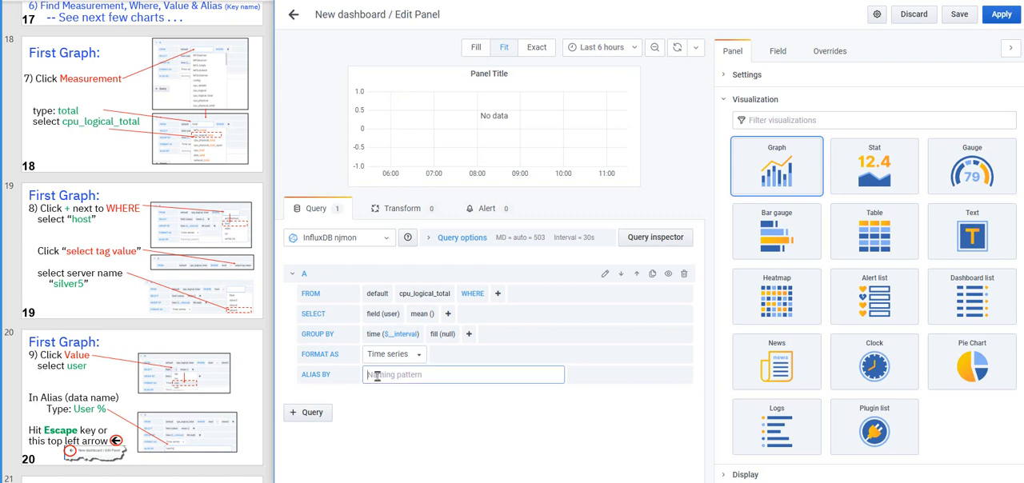
pyautogui.write('User%')
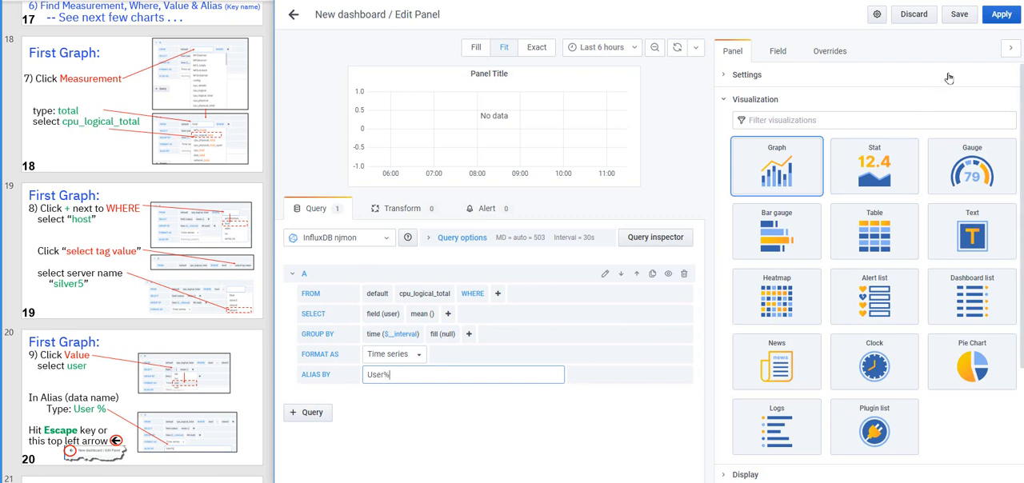
pyautogui.click(1002, 14)
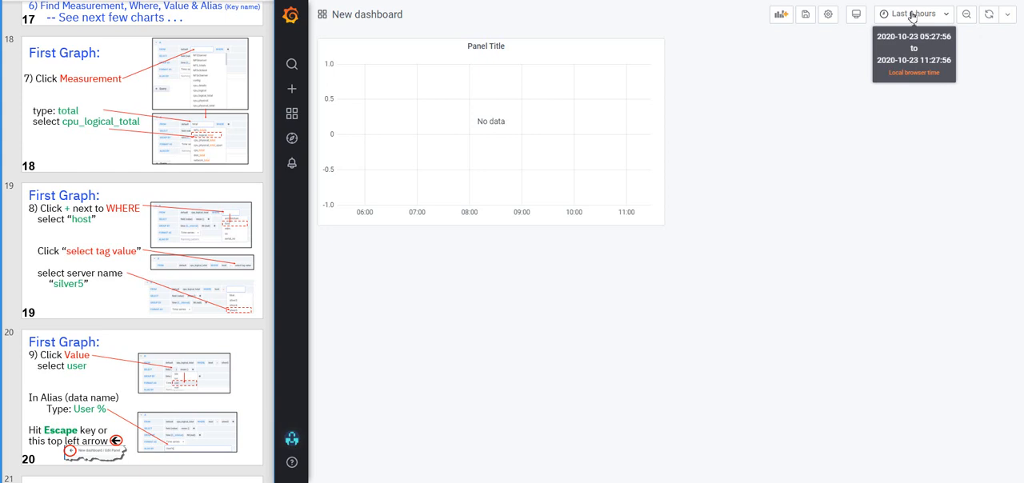
pyautogui.click(909, 15)
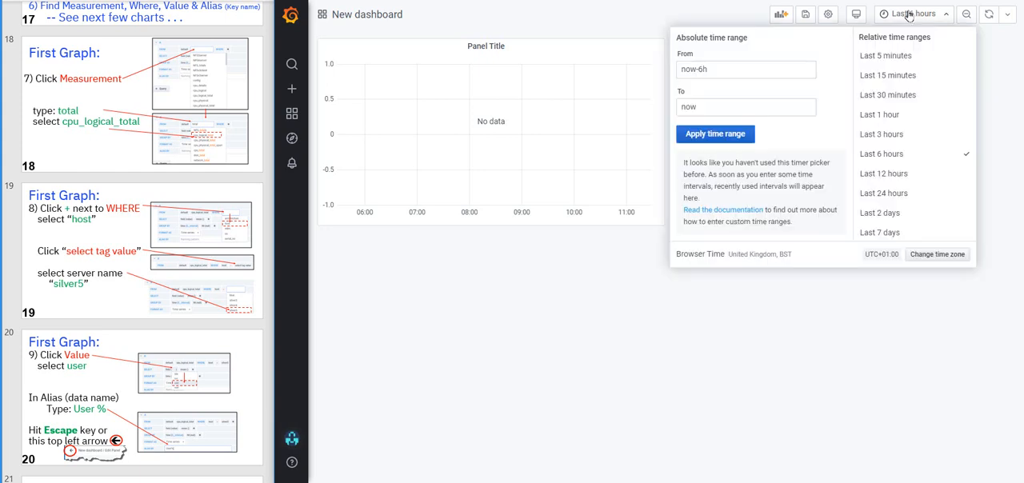
pyautogui.click(890, 233)
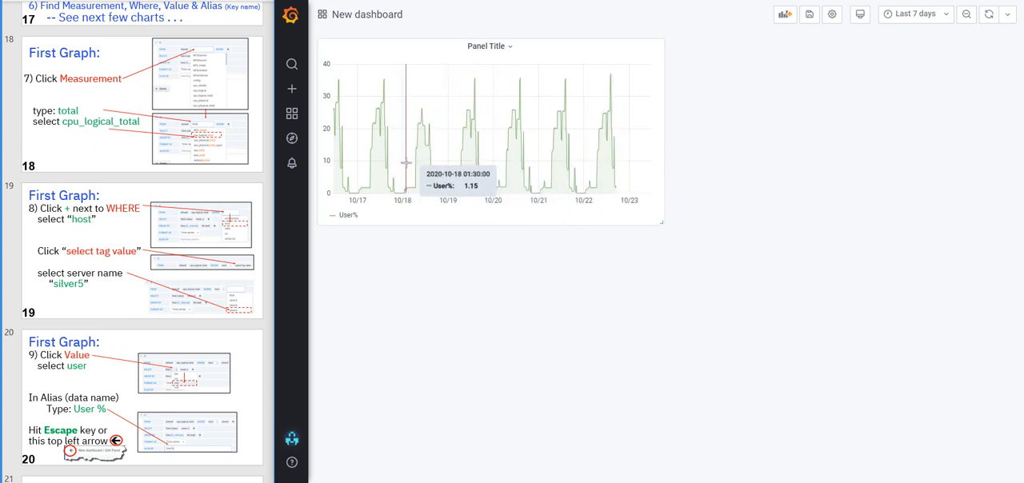
pyautogui.moveTo(405, 162); pyautogui.dragTo(492, 184)
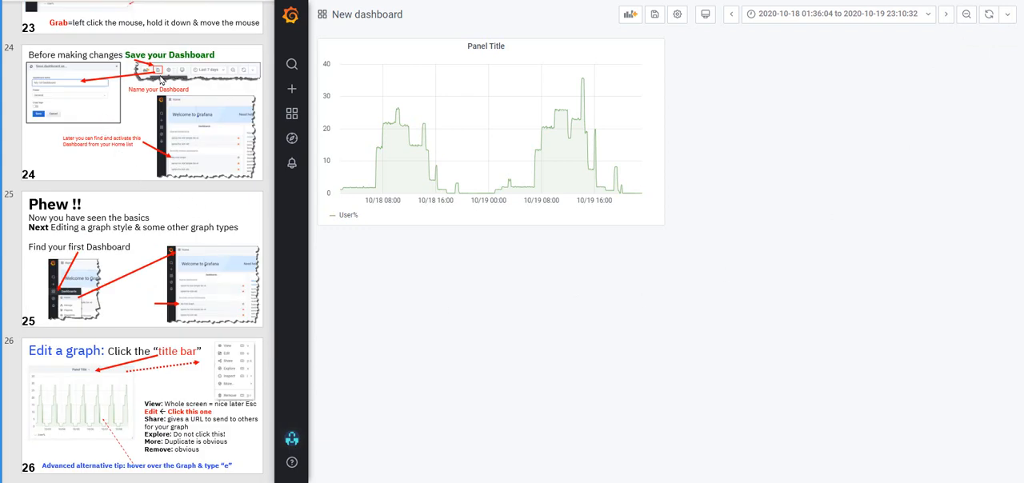
# Save the dashboard under the name v1 in the General folder
pyautogui.click(655, 21)
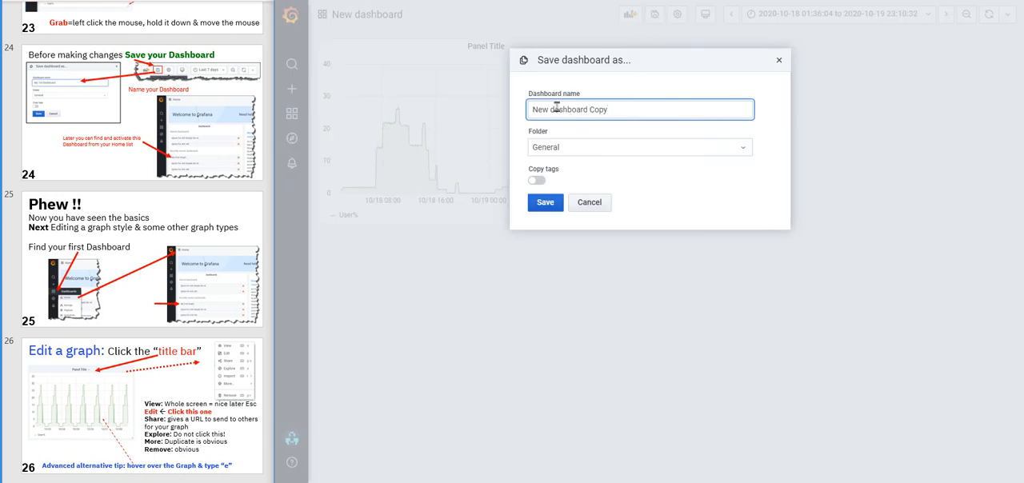
pyautogui.click(557, 107)
pyautogui.write('11')
pyautogui.moveTo(627, 107); pyautogui.dragTo(483, 115)
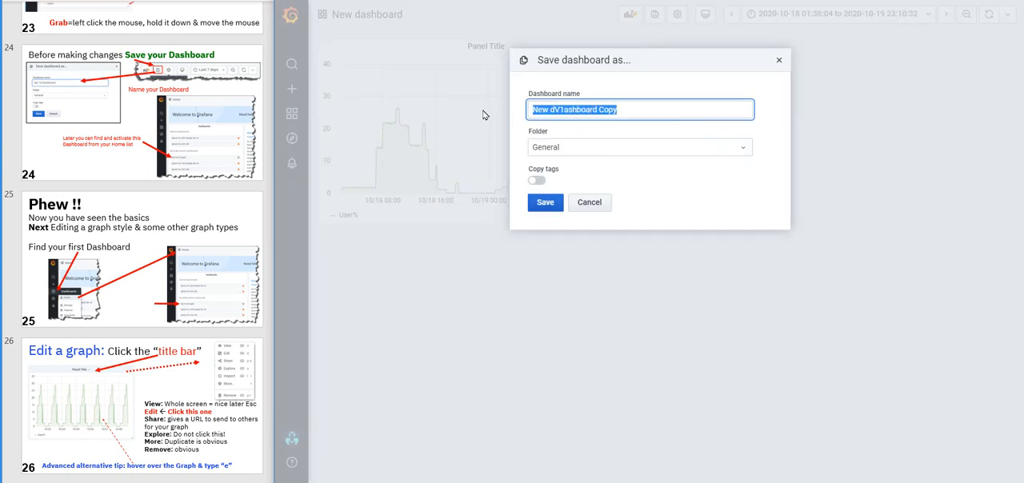
pyautogui.write('v1')
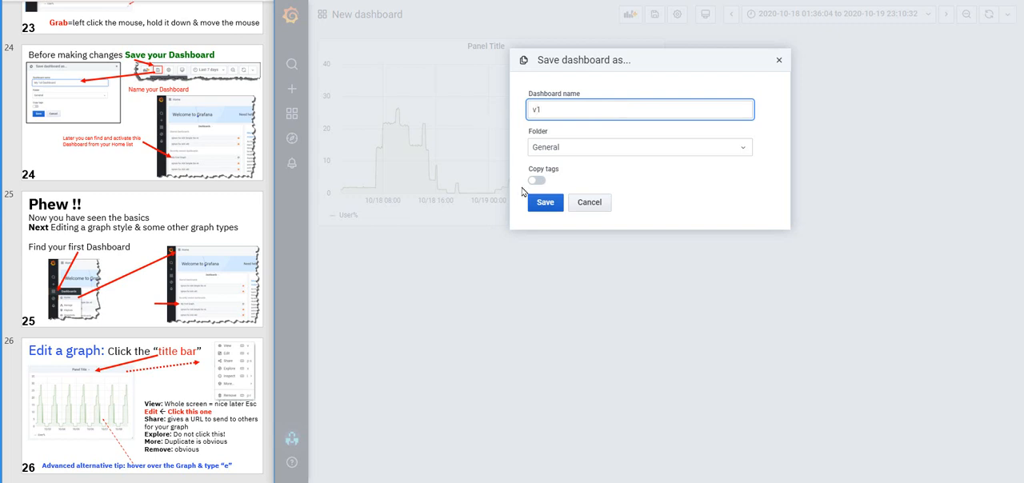
pyautogui.click(545, 203)
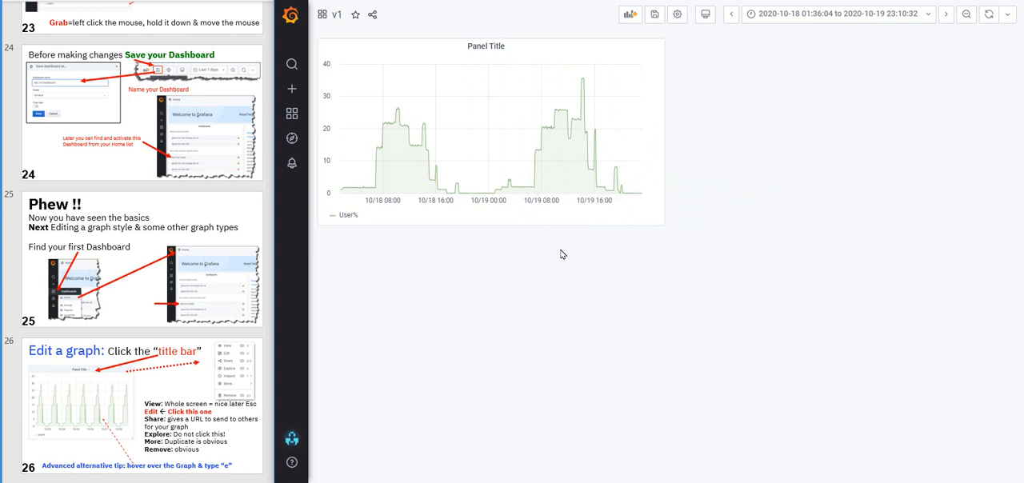
# Edit the graph panel, set its title to CPU Logical Utilisation, and apply it to the dashboard
pyautogui.click(508, 48)
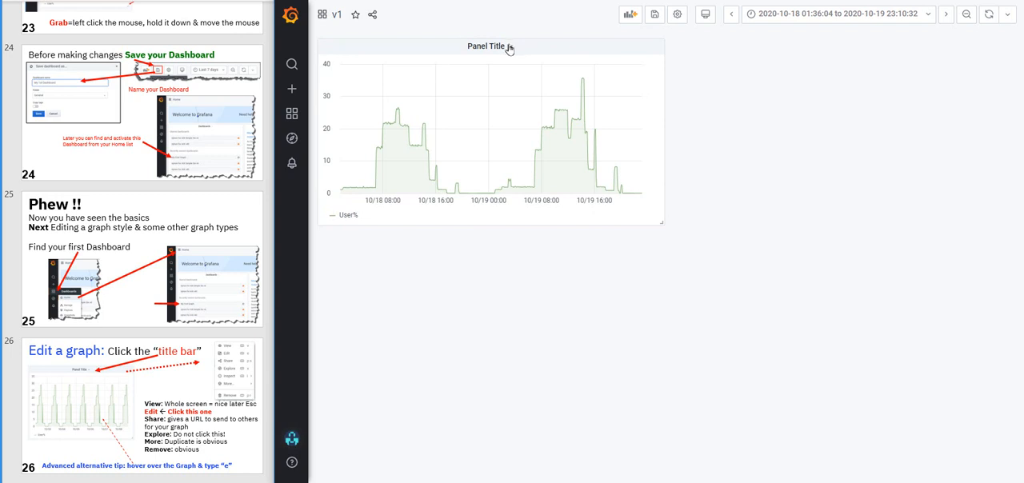
pyautogui.click(512, 47)
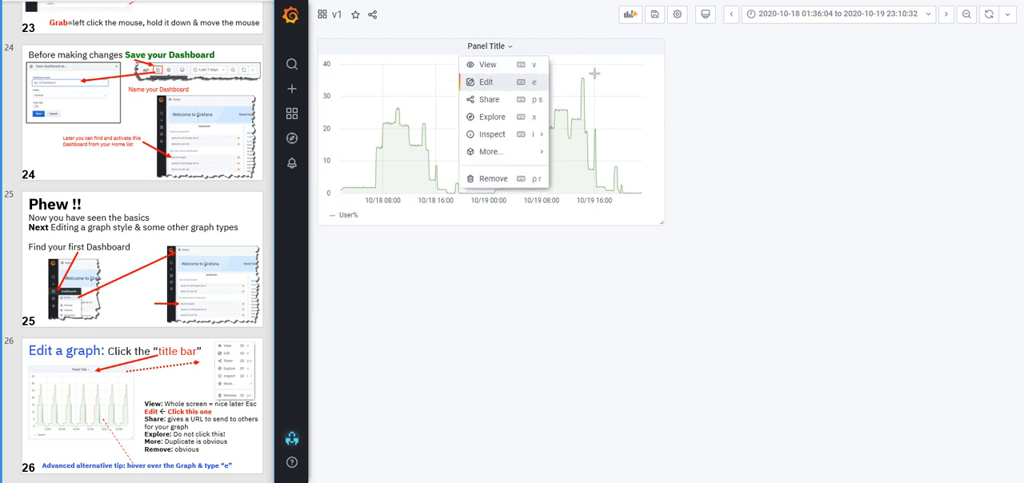
pyautogui.click(730, 75)
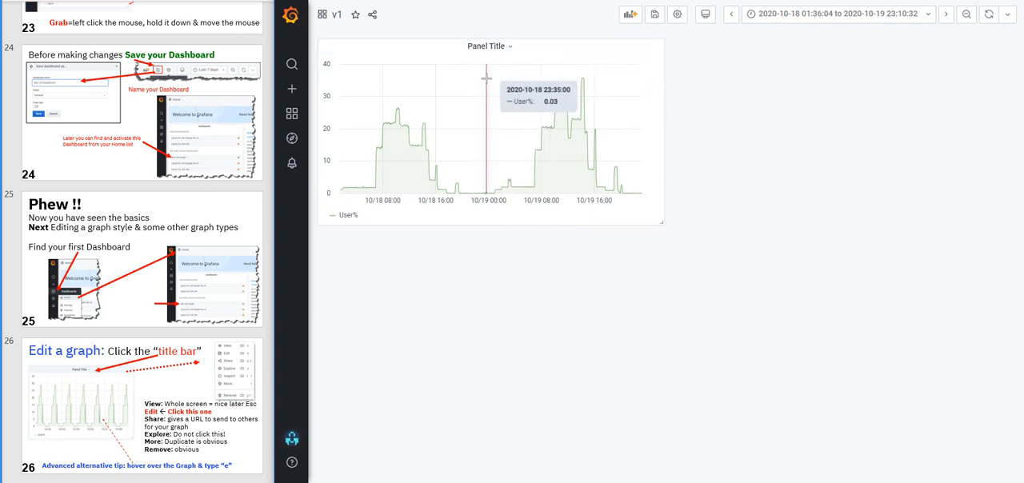
pyautogui.press('e')
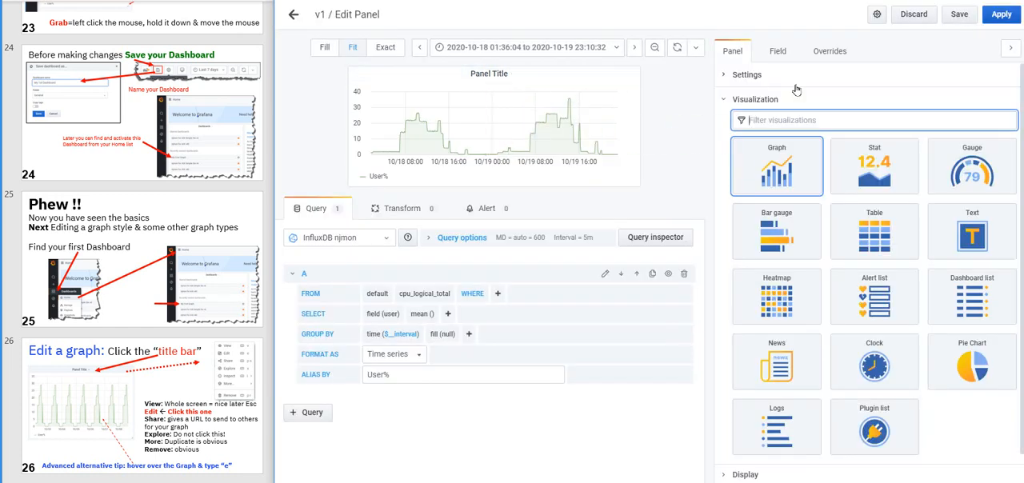
pyautogui.click(726, 75)
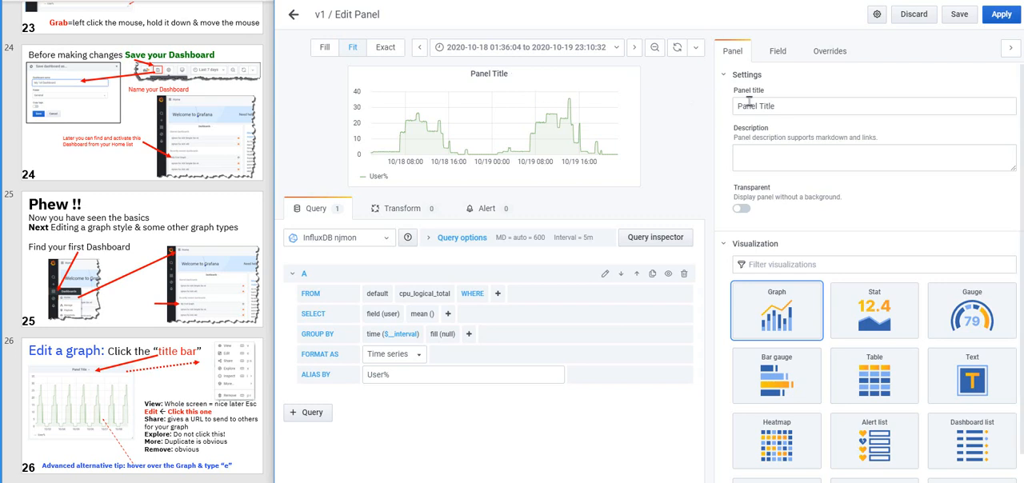
pyautogui.moveTo(775, 106); pyautogui.dragTo(735, 105)
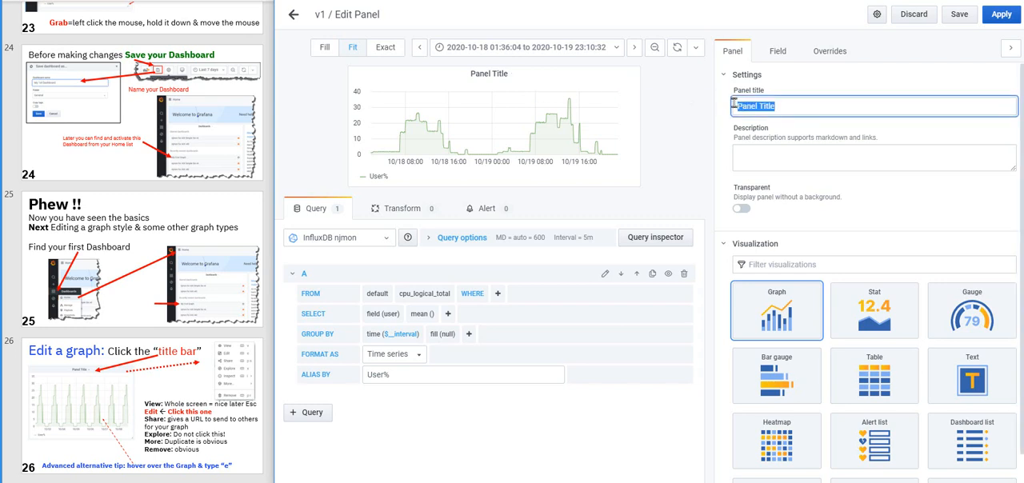
pyautogui.write('CPU Logical Uti')
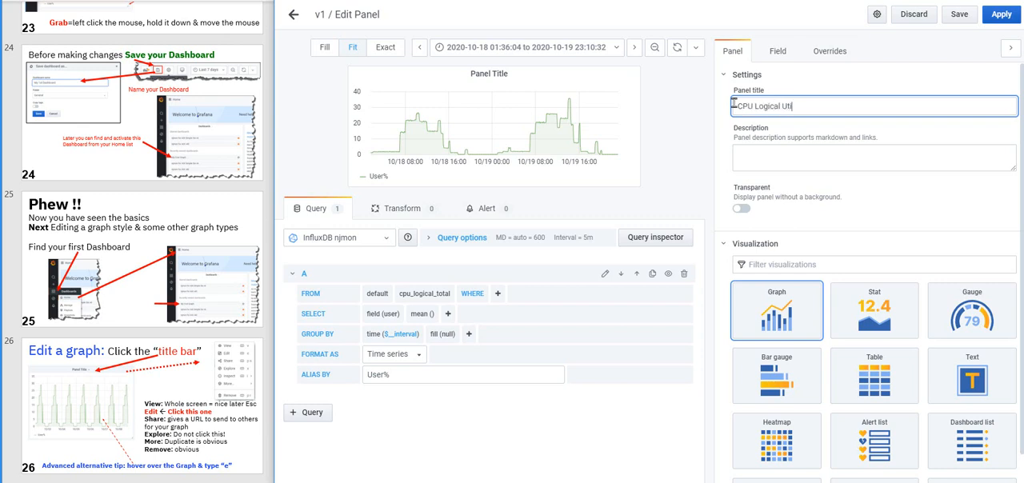
pyautogui.write('lisation')
pyautogui.click(773, 156)
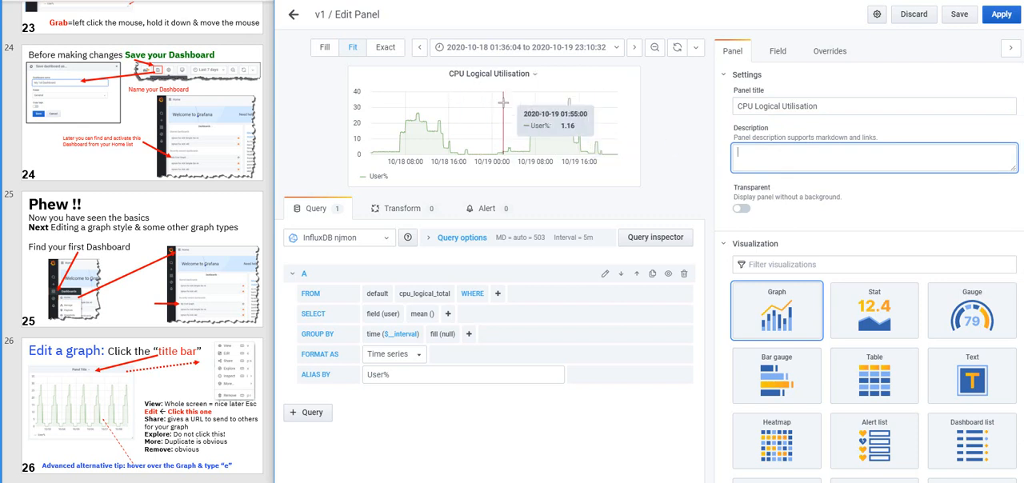
pyautogui.click(1001, 14)
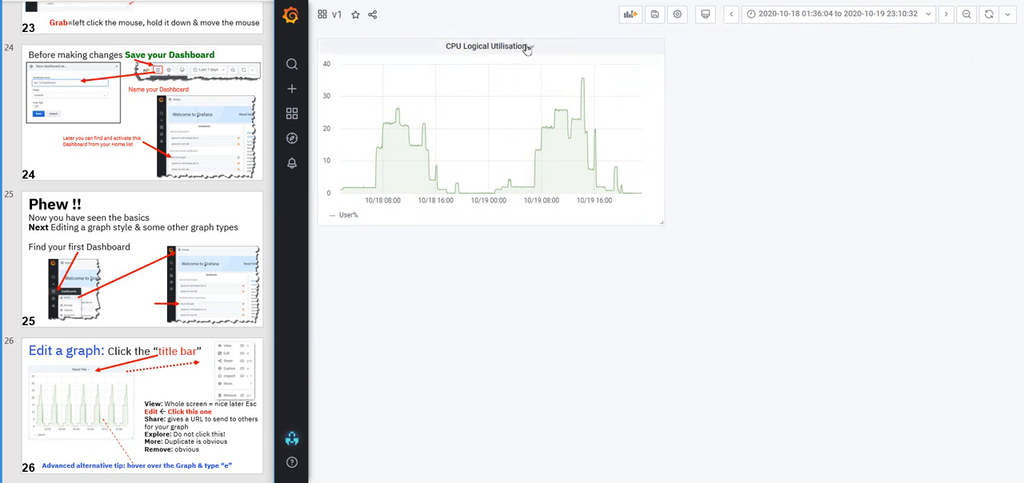
pyautogui.click(527, 48)
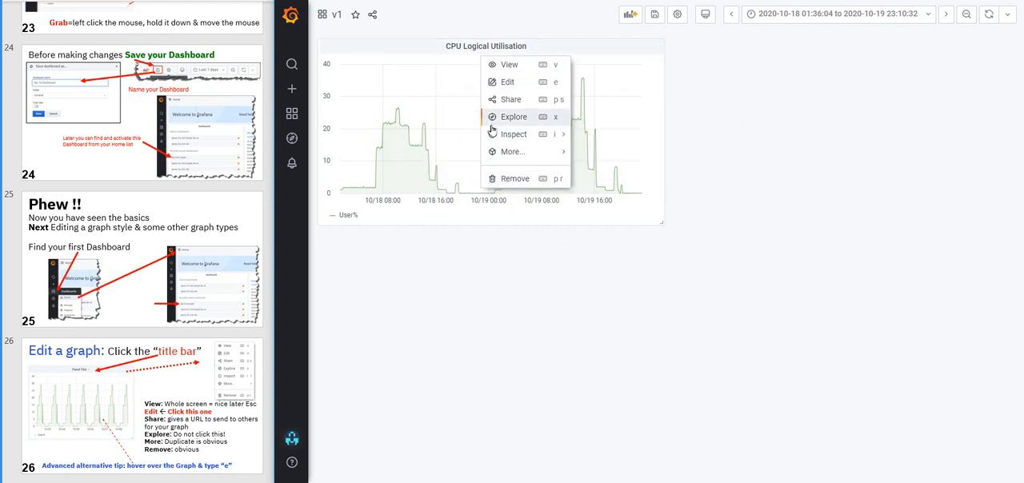
pyautogui.moveTo(492, 134)
pyautogui.moveTo(517, 154)
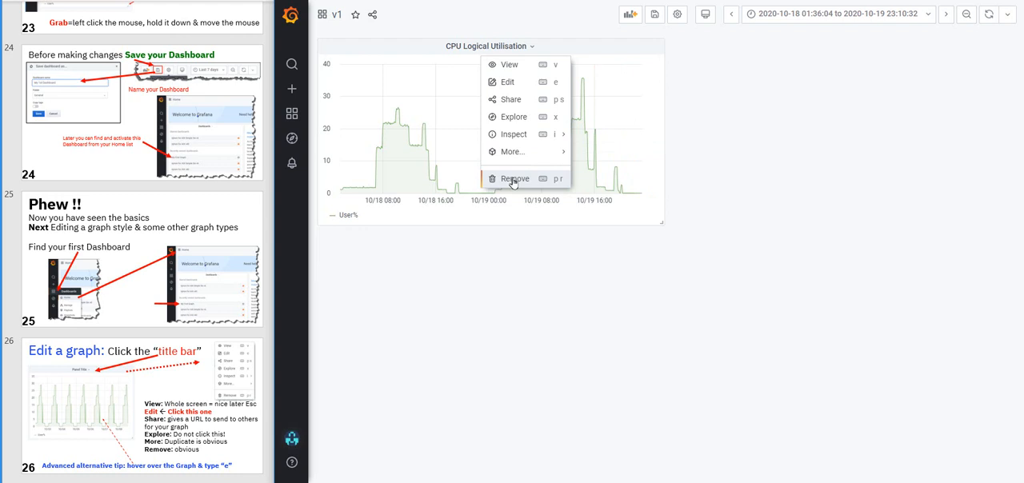
pyautogui.click(534, 278)
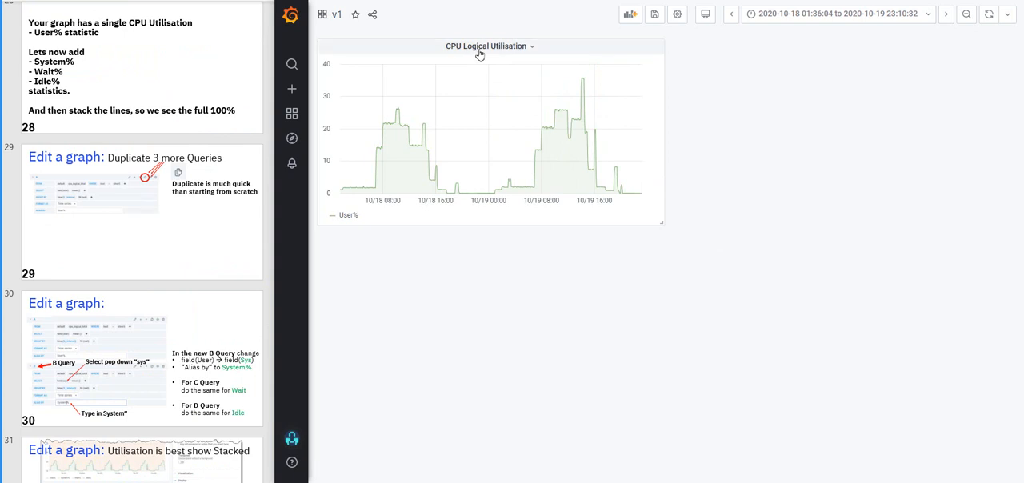
# Edit the CPU Logical Utilisation panel and duplicate query A as query B with field sys and alias System%
pyautogui.click(522, 47)
pyautogui.click(515, 83)
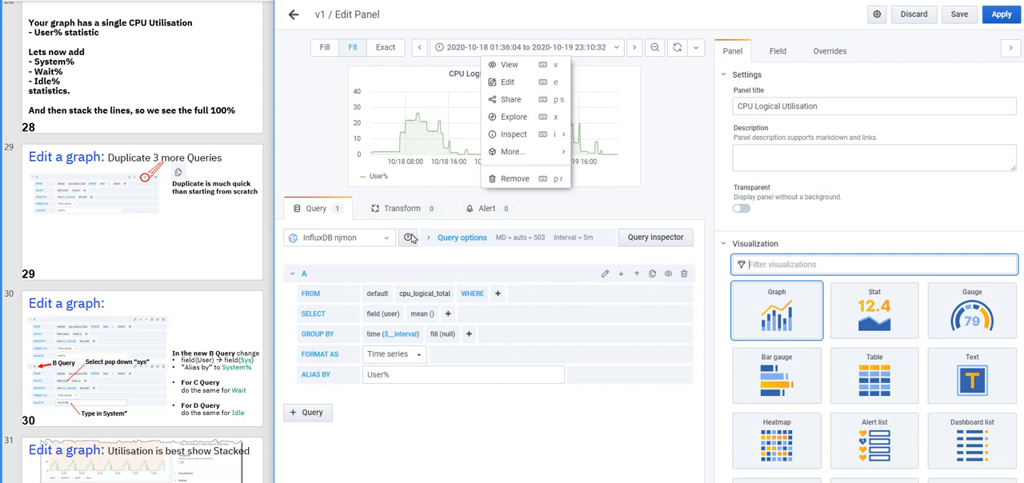
pyautogui.click(653, 274)
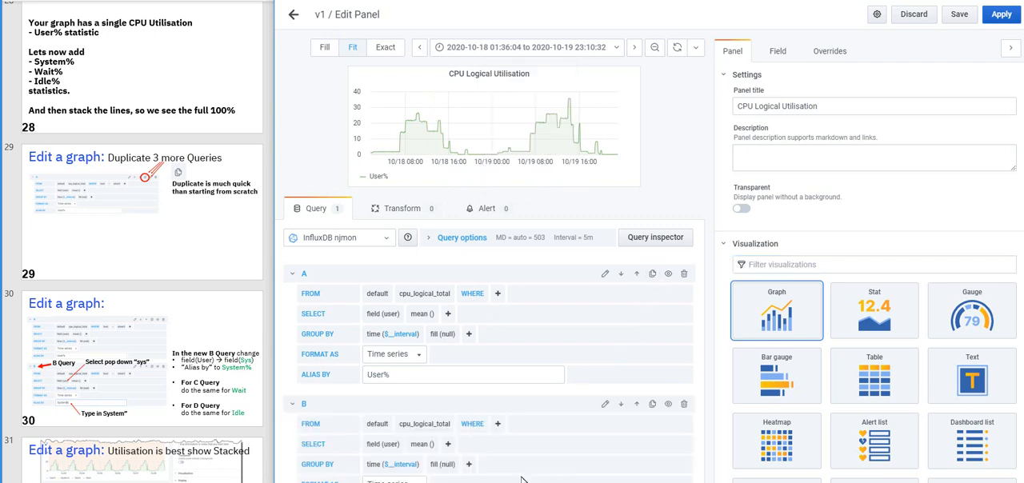
pyautogui.scroll(-1, 516, 404)
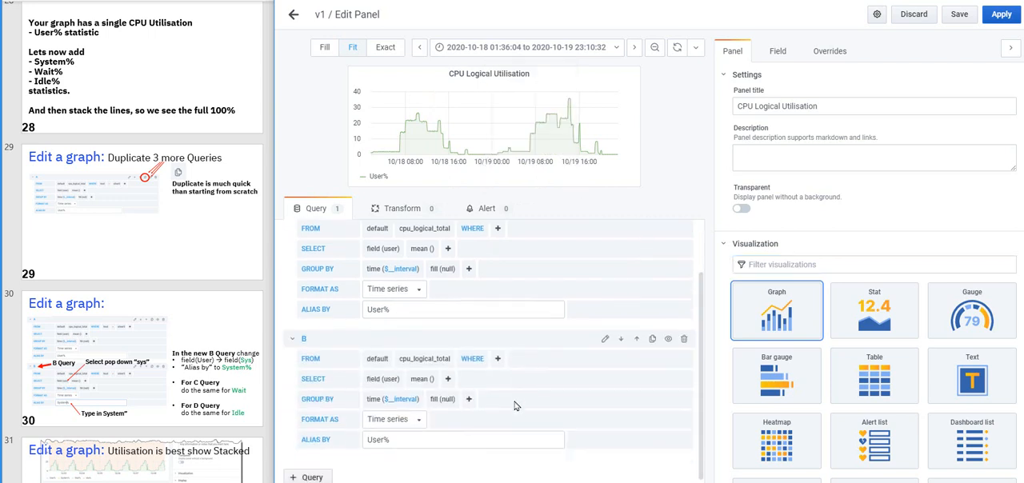
pyautogui.click(391, 377)
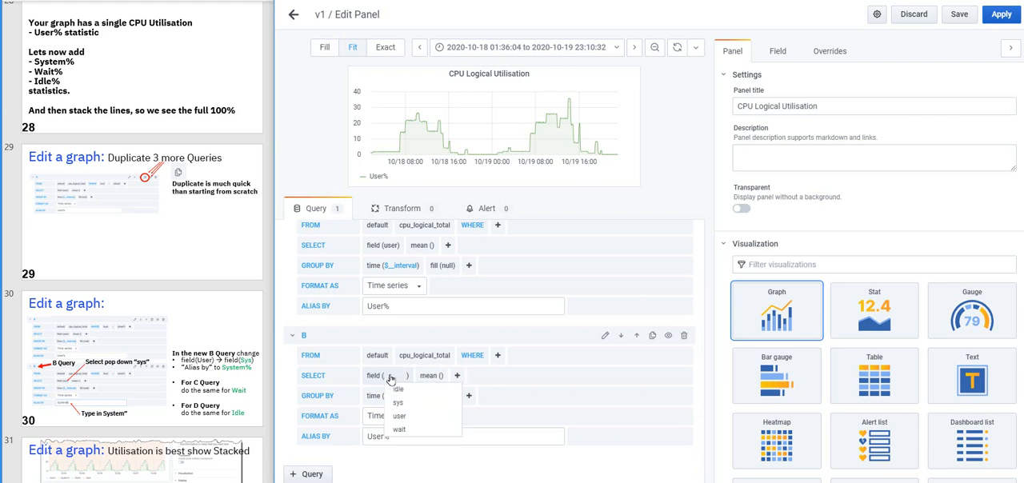
pyautogui.click(398, 402)
pyautogui.moveTo(384, 437); pyautogui.dragTo(367, 436)
pyautogui.write('System')
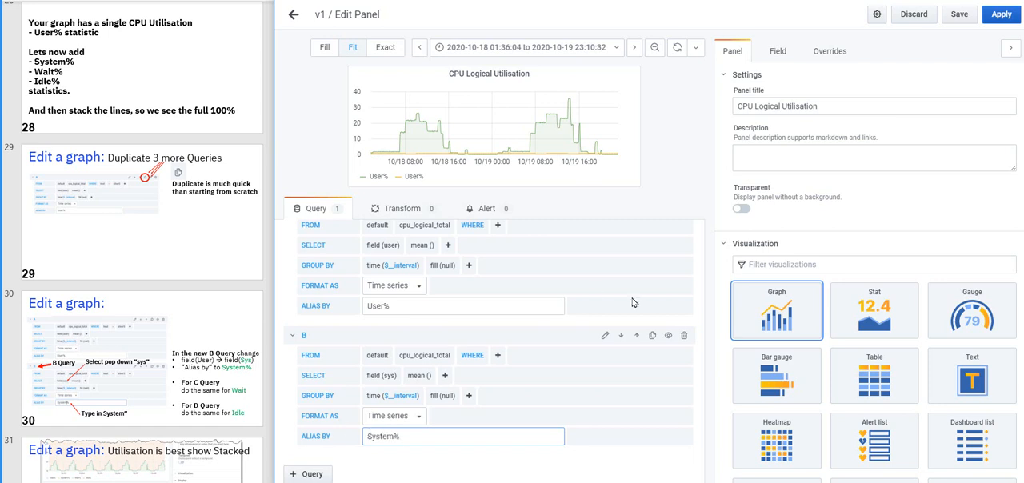
# Duplicate query B as query C and give it the field wait and the alias WaitIO%
pyautogui.click(652, 336)
pyautogui.scroll(-3, 633, 338)
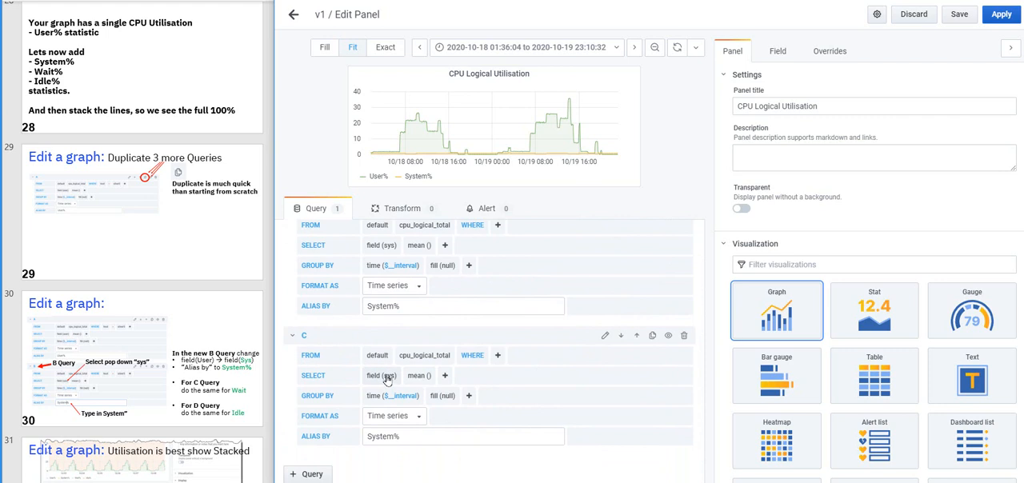
pyautogui.click(388, 380)
pyautogui.click(401, 425)
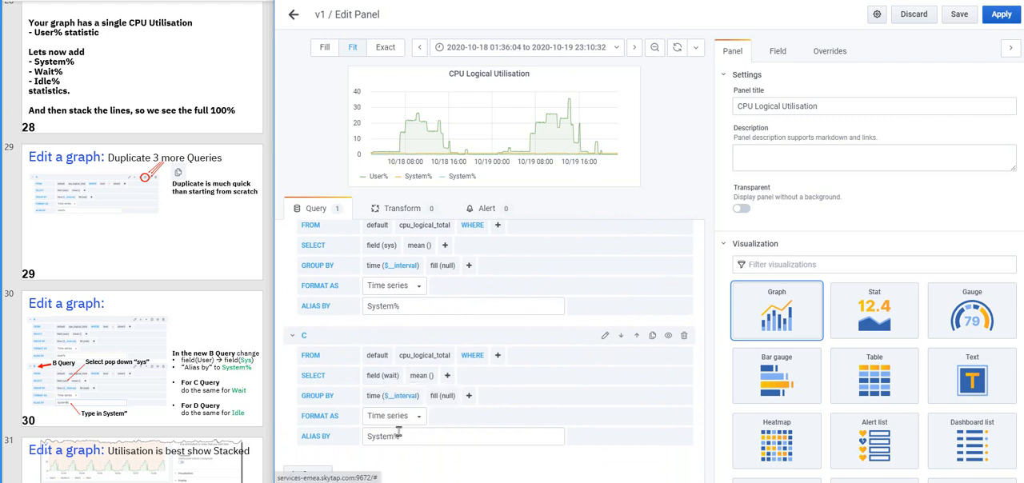
pyautogui.moveTo(395, 436); pyautogui.dragTo(351, 439)
pyautogui.write('WaitIO%')
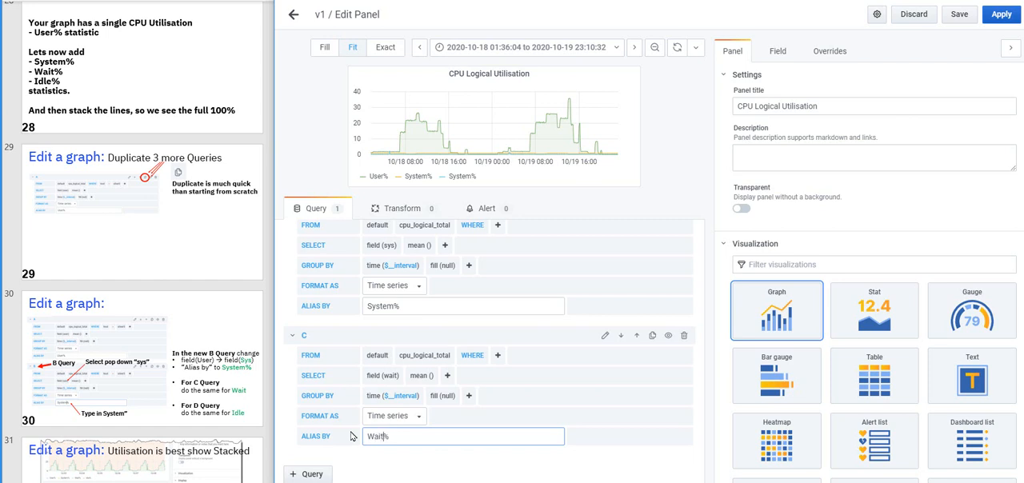
# Duplicate query C as query D and give it the field idle and the alias Idle%
pyautogui.click(652, 336)
pyautogui.scroll(-1, 580, 358)
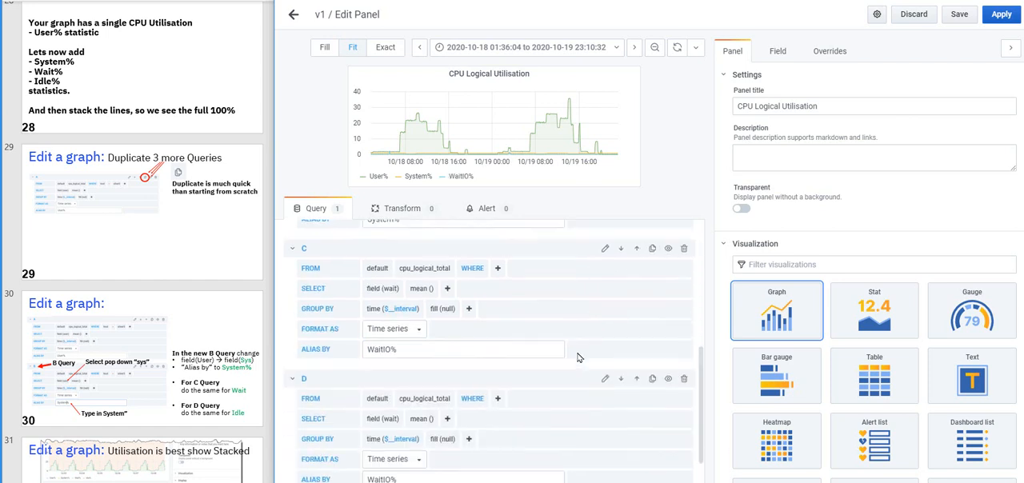
pyautogui.scroll(-1, 579, 358)
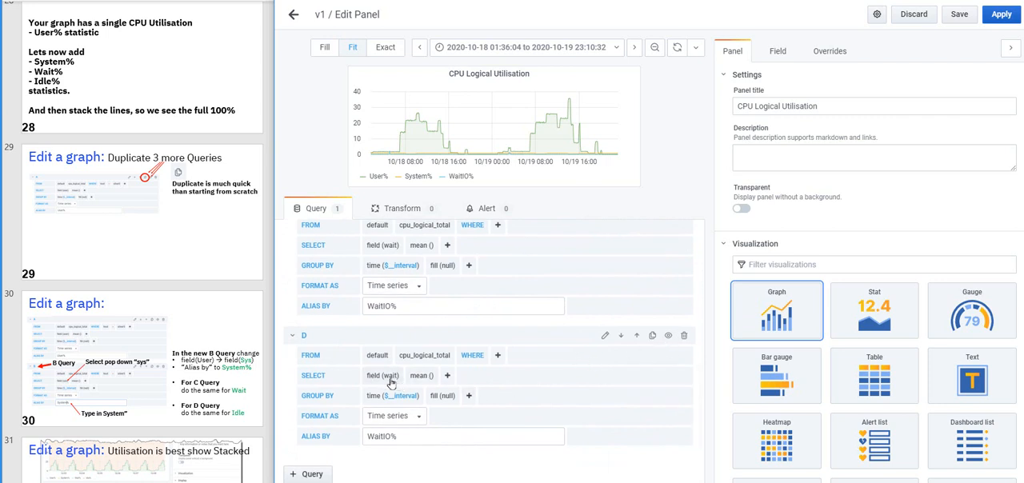
pyautogui.click(390, 383)
pyautogui.click(398, 405)
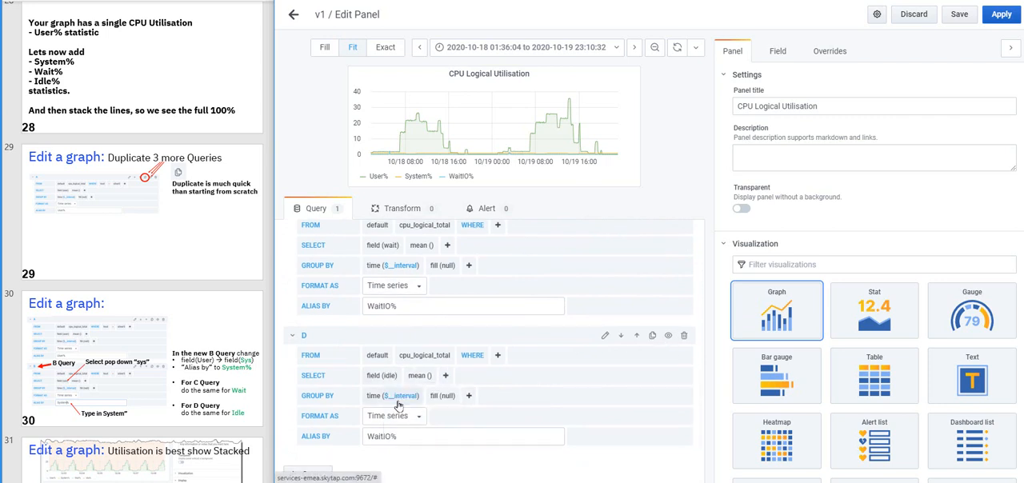
pyautogui.moveTo(391, 437); pyautogui.dragTo(367, 438)
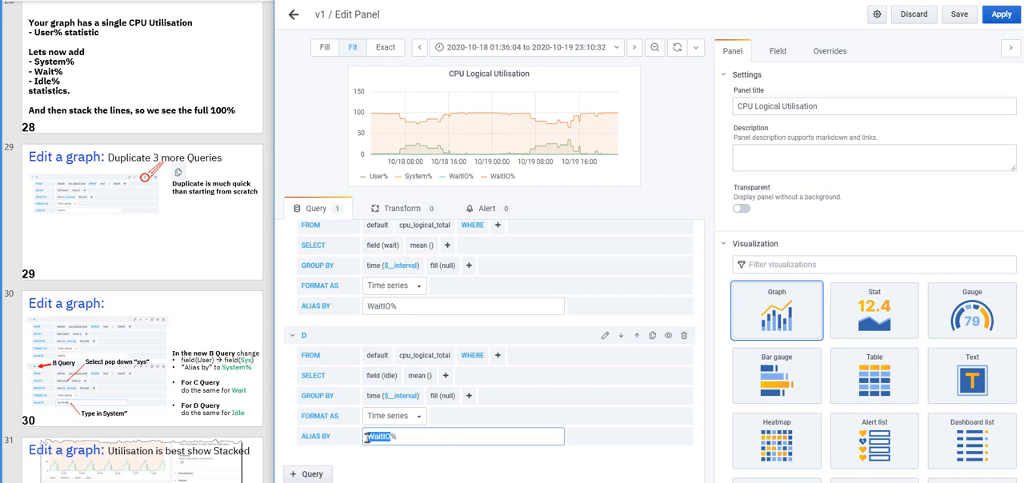
pyautogui.write('Idle%')
pyautogui.click(502, 302)
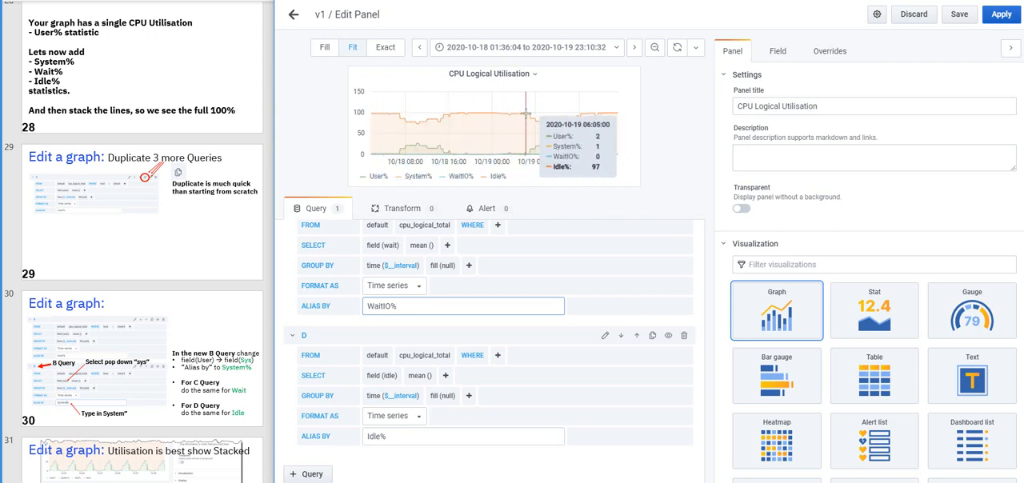
# Apply the four-query panel to the dashboard and enlarge it in both width and height
pyautogui.click(1001, 14)
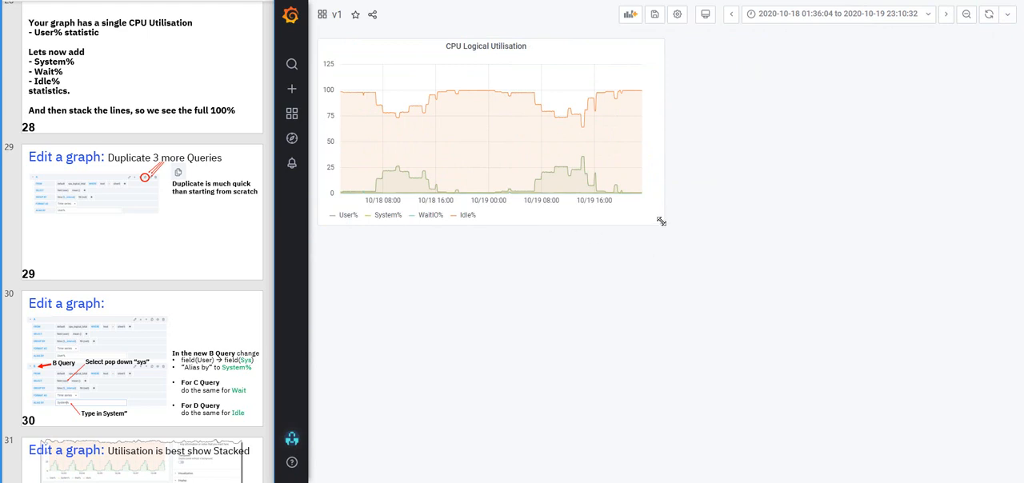
pyautogui.moveTo(661, 221); pyautogui.dragTo(752, 338)
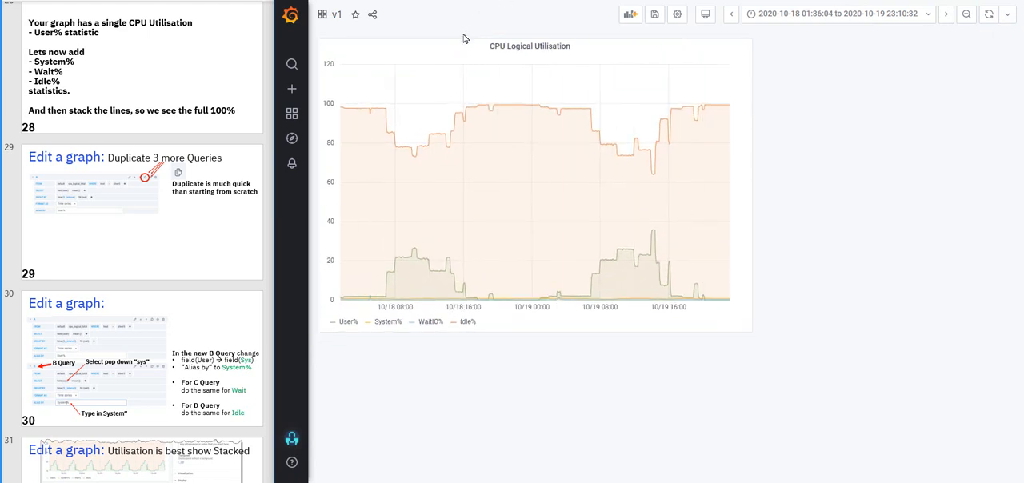
pyautogui.moveTo(453, 46)
pyautogui.mouseDown()
pyautogui.moveTo(705, 65)
pyautogui.moveTo(477, 41)
pyautogui.moveTo(460, 52)
pyautogui.mouseUp()
# Edit the CPU Logical Utilisation panel again and turn on stacking in its display options
pyautogui.scroll(-5, 142, 280)
pyautogui.click(530, 46)
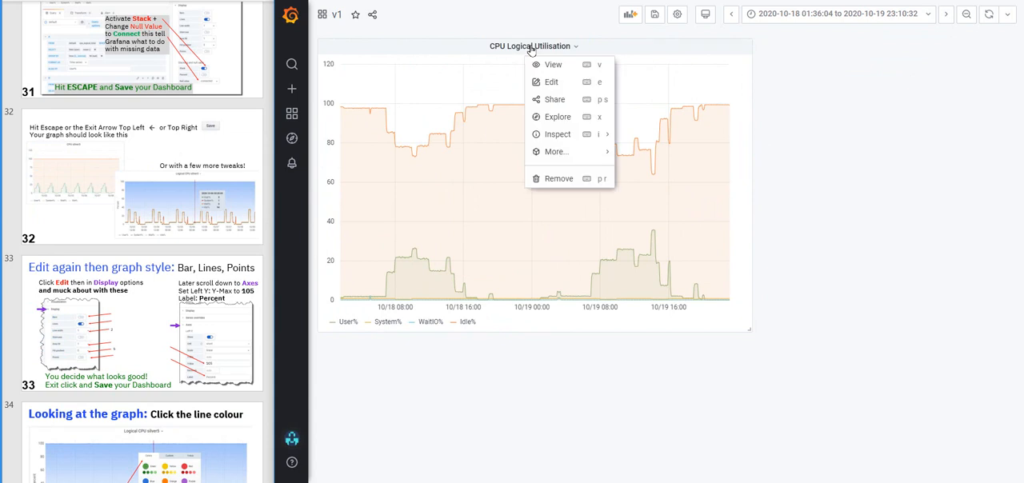
pyautogui.click(550, 84)
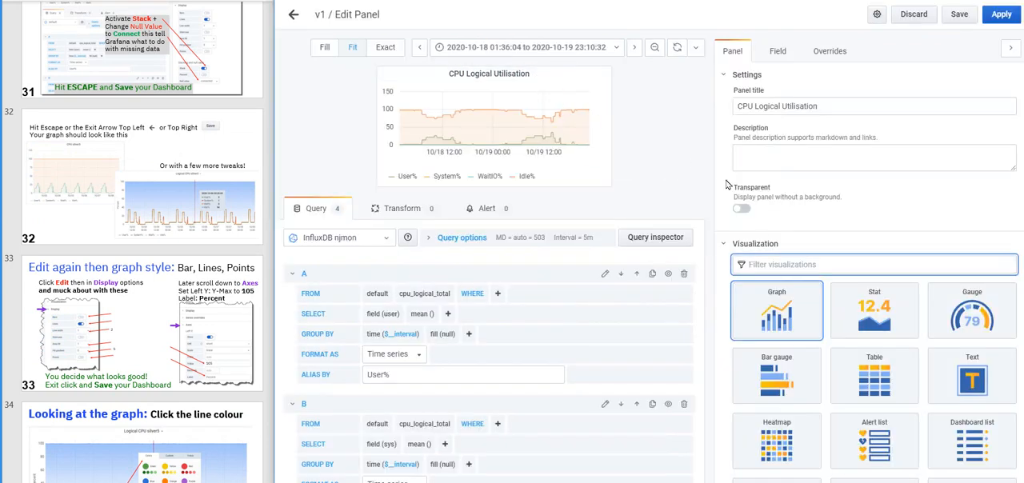
pyautogui.click(725, 76)
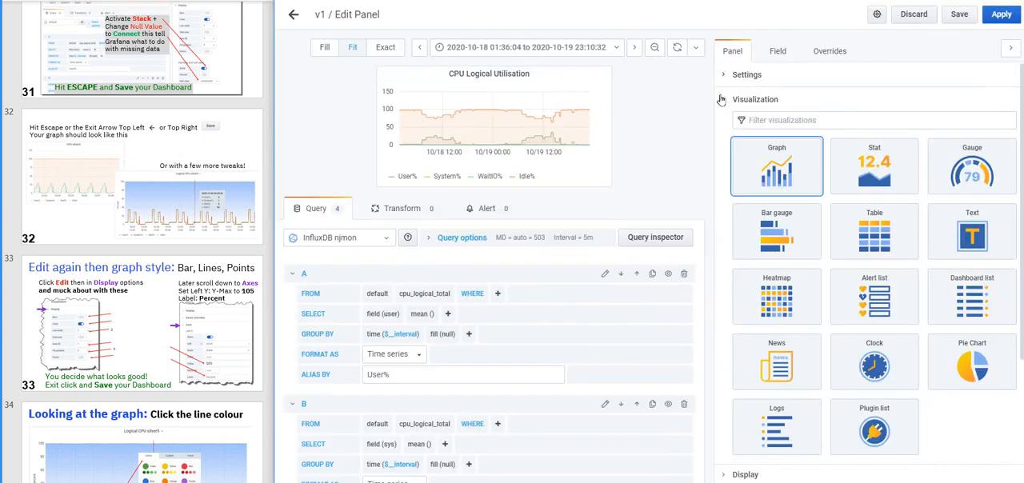
pyautogui.click(726, 102)
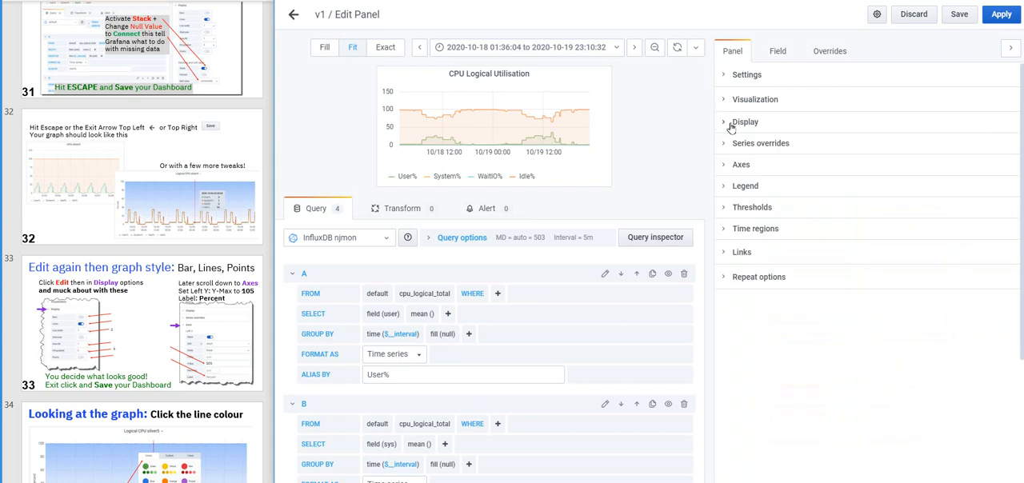
pyautogui.click(726, 124)
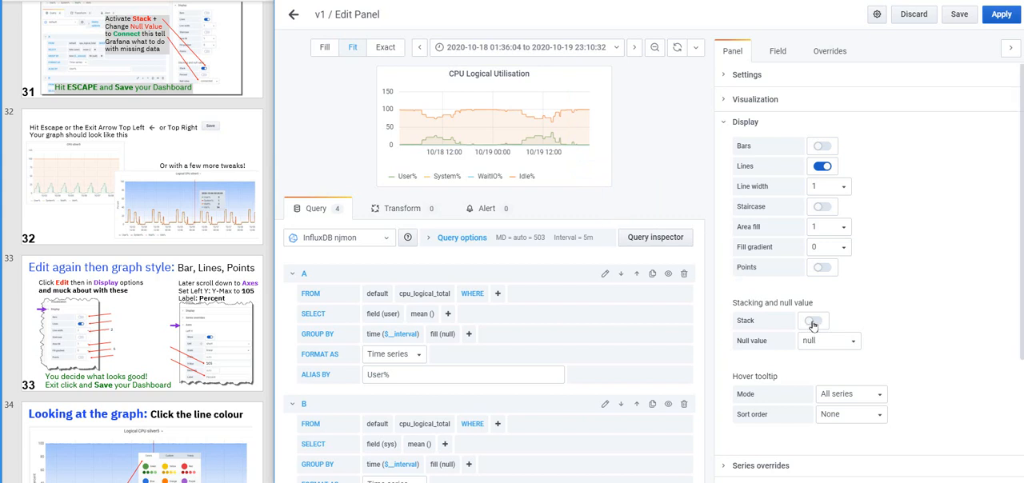
pyautogui.click(817, 321)
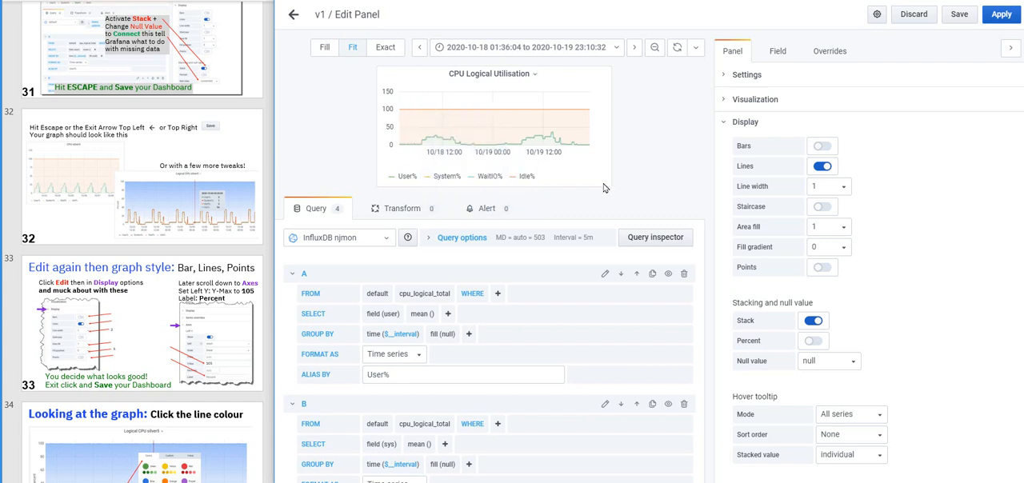
# Switch the graph's display from lines to bars and apply the panel to the dashboard
pyautogui.click(830, 167)
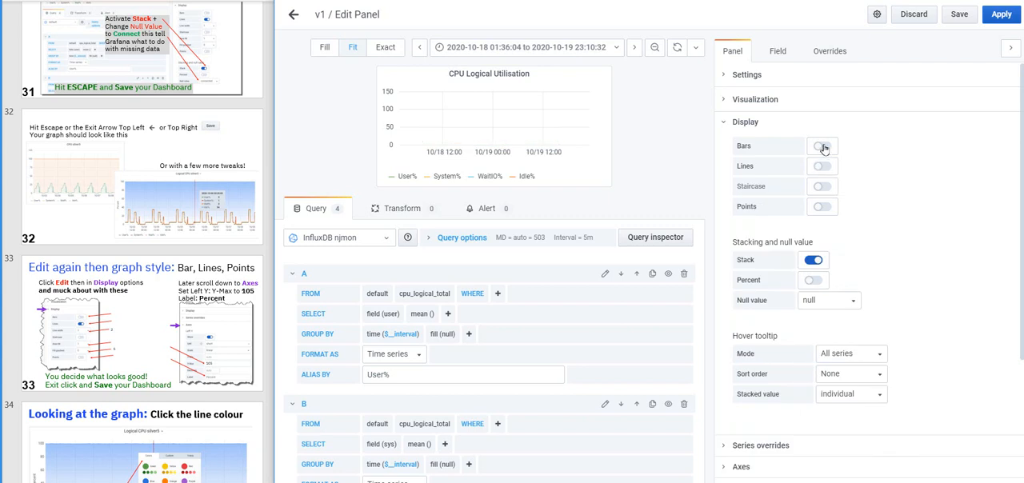
pyautogui.click(824, 148)
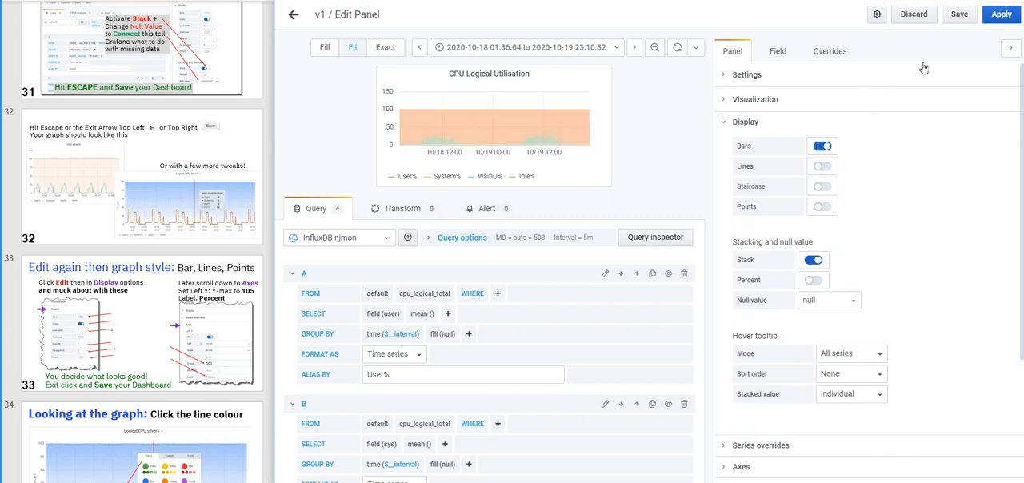
pyautogui.click(1002, 16)
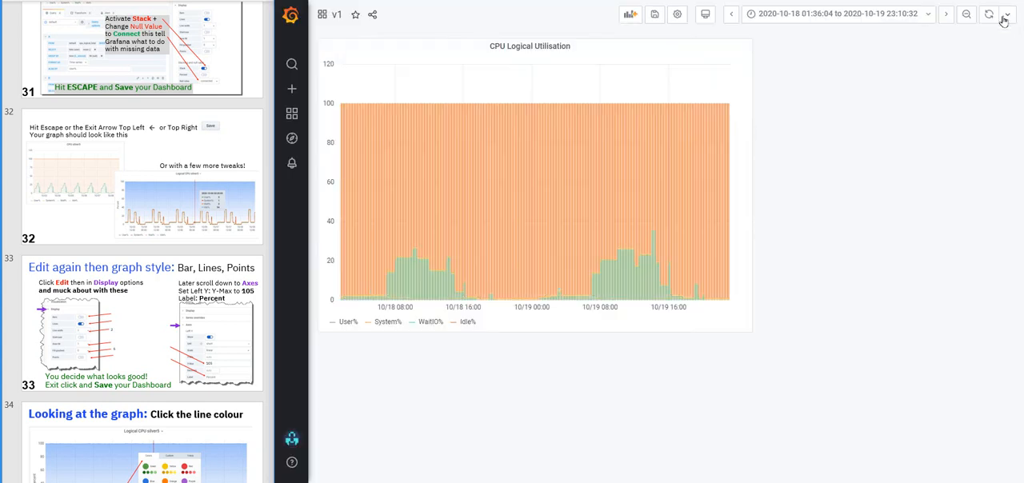
# Edit the CPU Logical Utilisation panel again, switch its display from bars to lines with points, and apply it to the dashboard
pyautogui.click(517, 47)
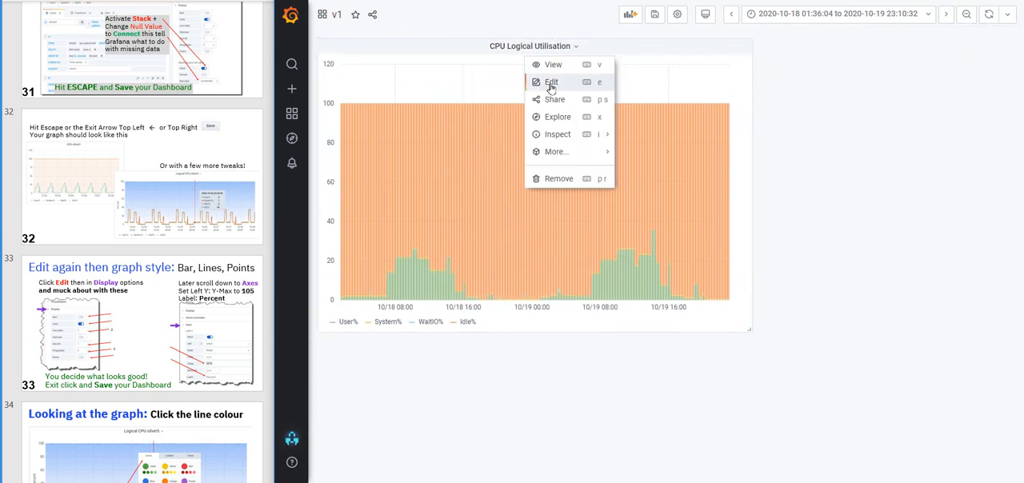
pyautogui.click(548, 83)
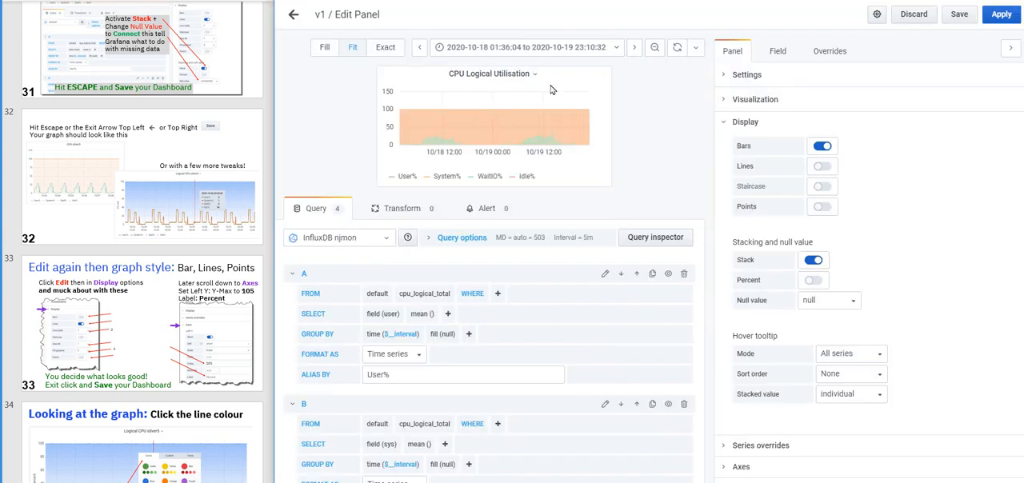
pyautogui.click(824, 147)
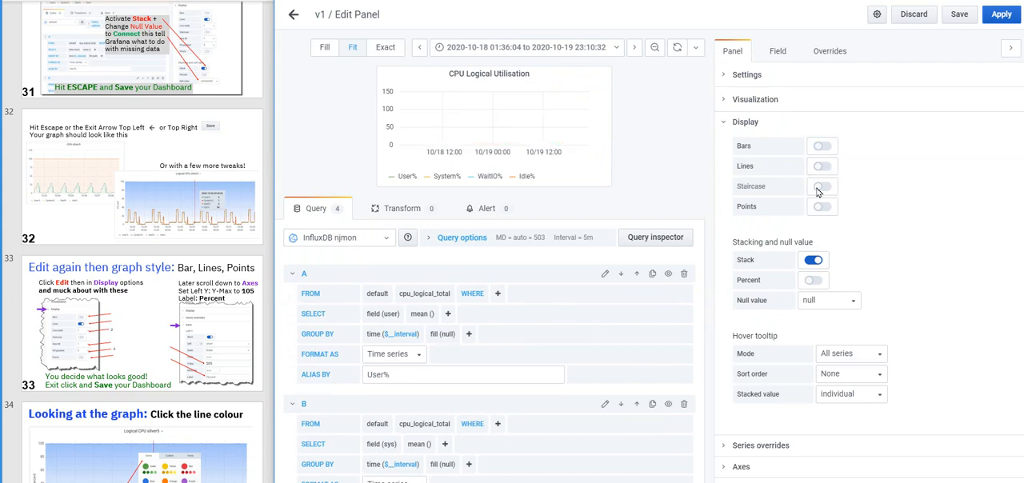
pyautogui.click(822, 167)
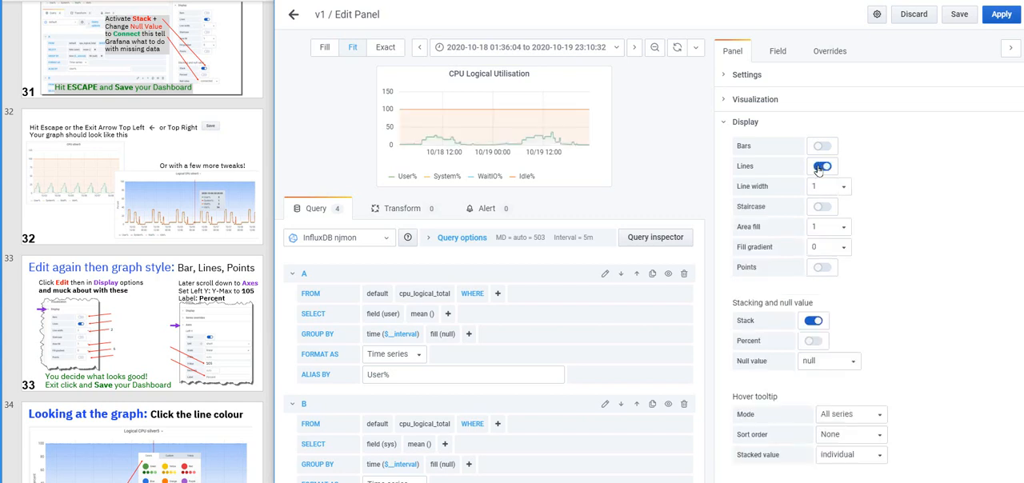
pyautogui.click(821, 207)
pyautogui.click(824, 208)
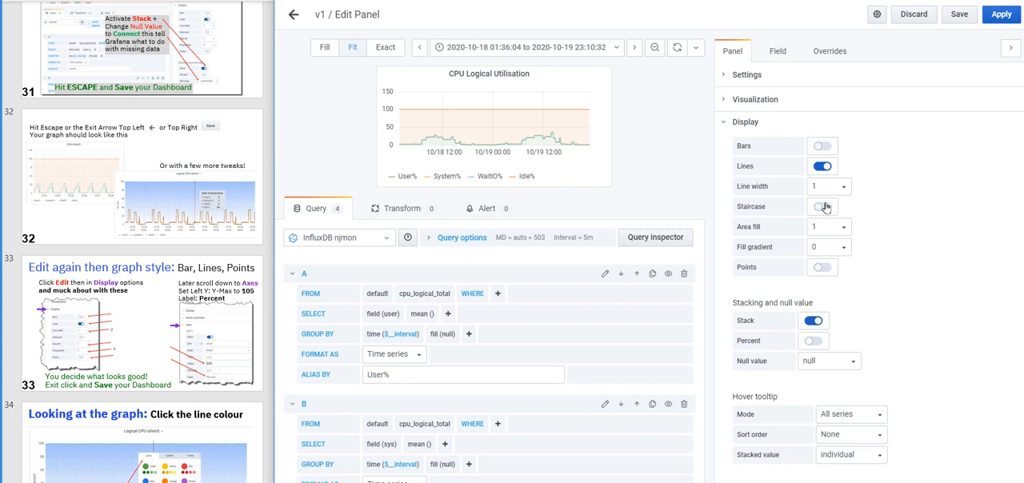
pyautogui.click(823, 268)
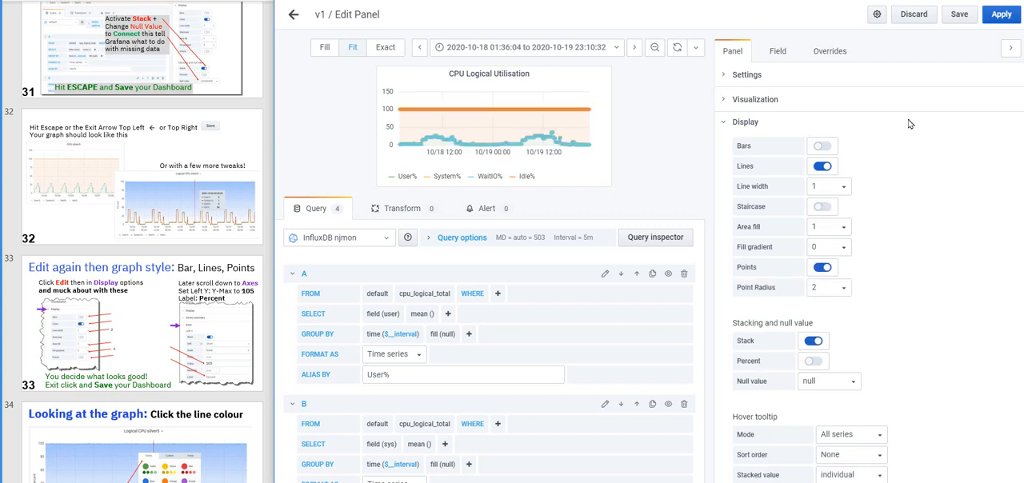
pyautogui.click(1001, 15)
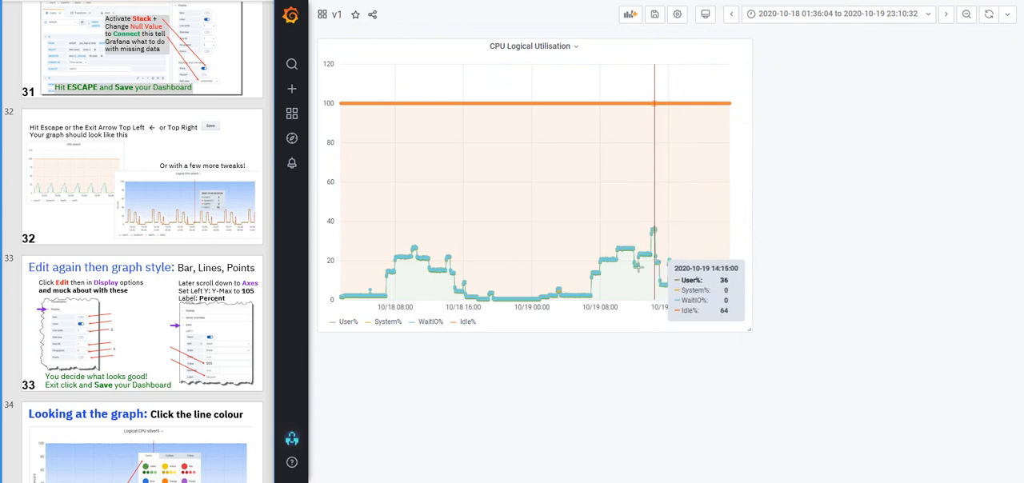
# Set the graph's point radius to 1, turn its points off to leave only lines, and apply the panel to the dashboard
pyautogui.moveTo(562, 297); pyautogui.dragTo(707, 289)
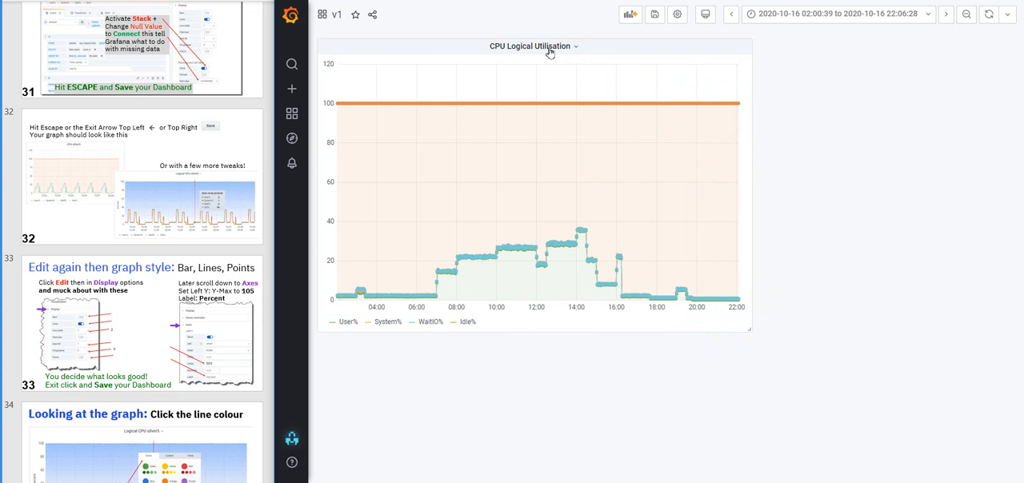
pyautogui.click(549, 51)
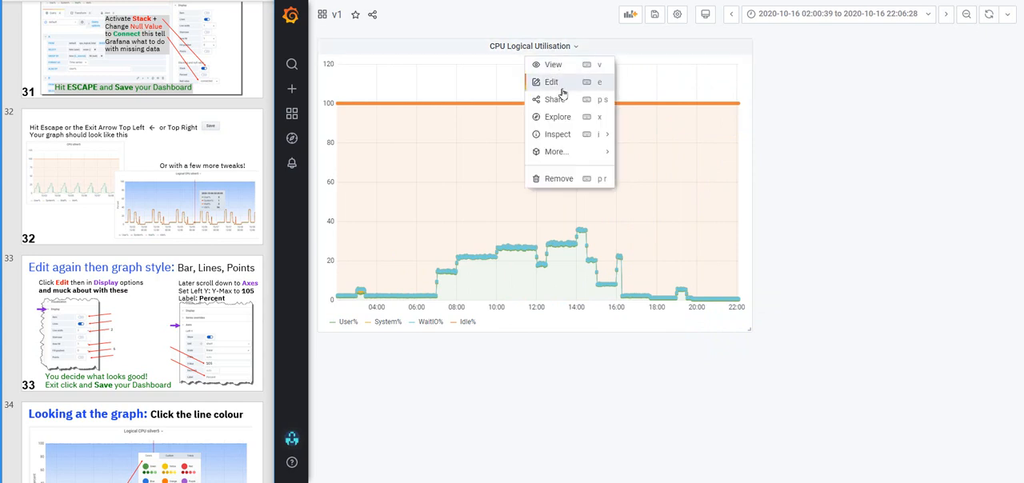
pyautogui.click(558, 83)
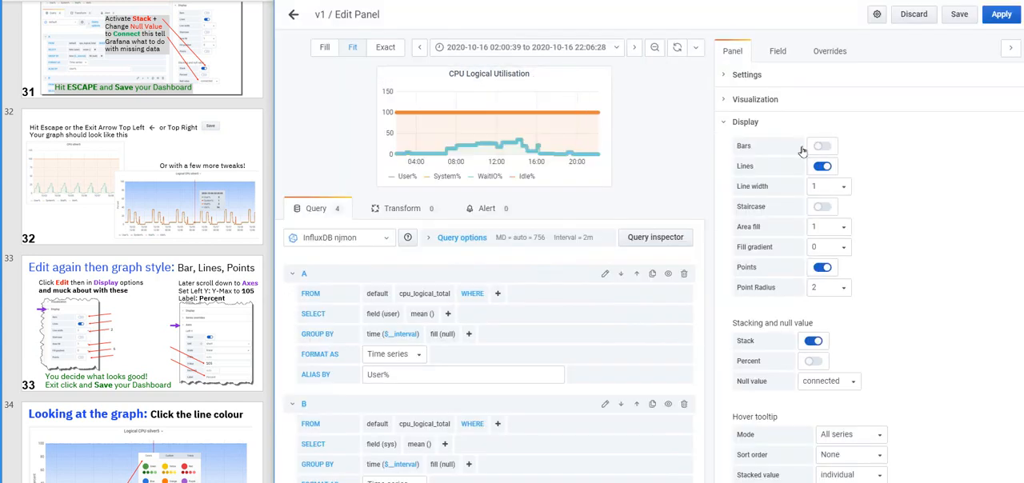
pyautogui.click(822, 267)
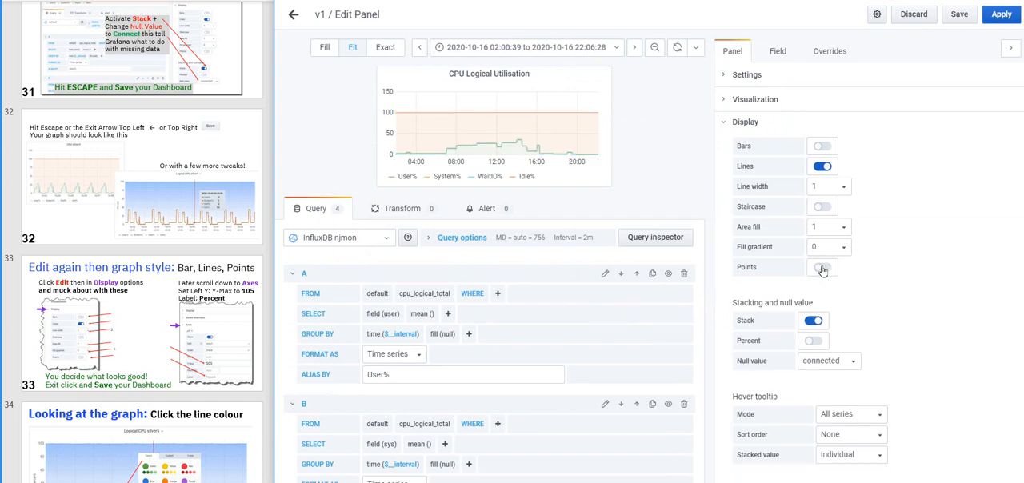
pyautogui.click(822, 268)
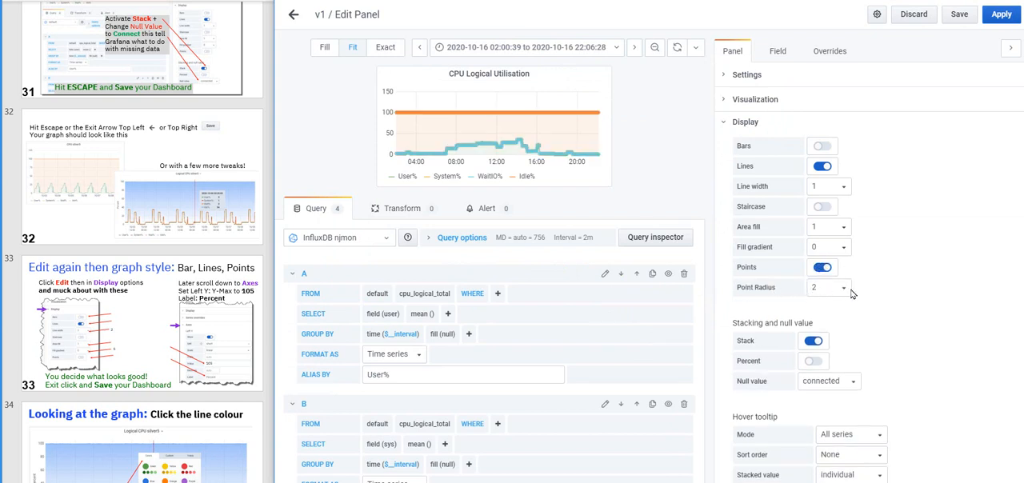
pyautogui.click(846, 291)
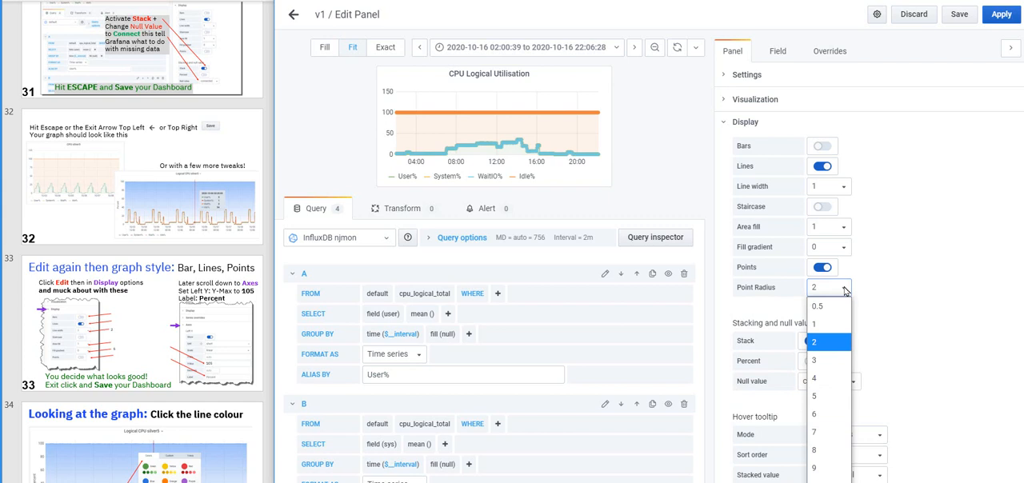
pyautogui.click(818, 324)
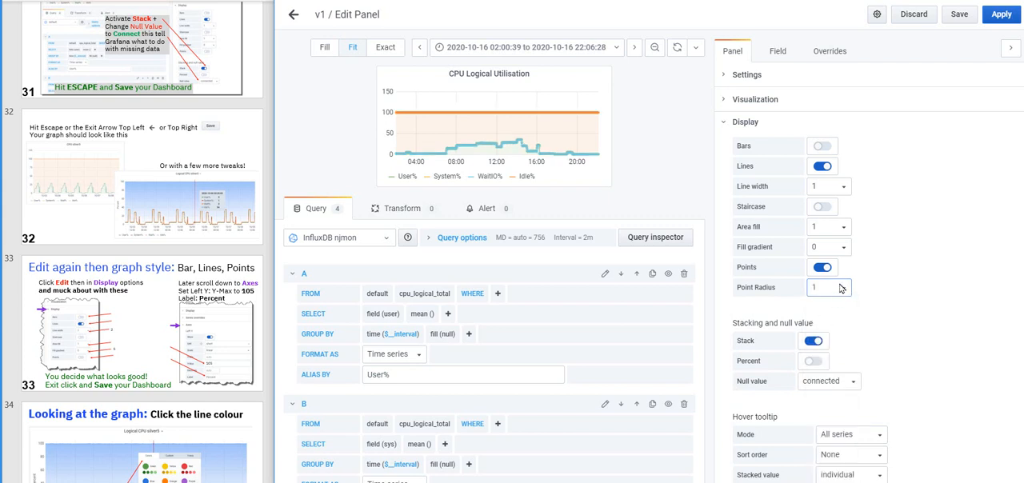
pyautogui.click(822, 267)
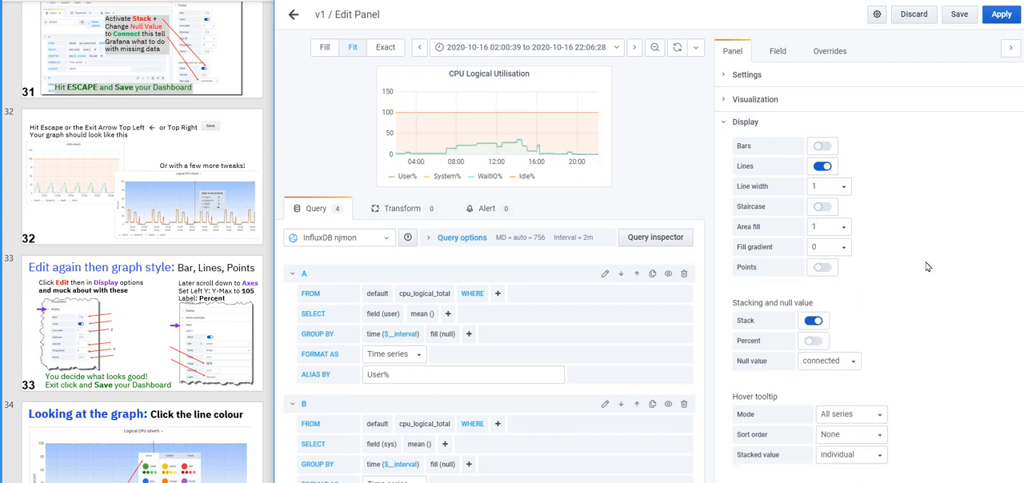
pyautogui.click(1002, 14)
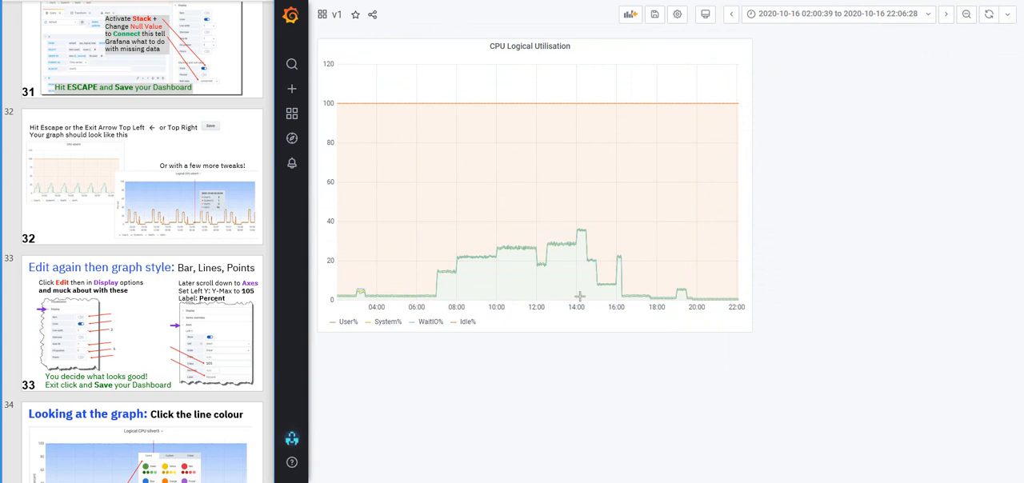
# Recolour the System% series dark red and the WaitIO% series blue in the dashboard graph
pyautogui.click(370, 323)
pyautogui.click(518, 318)
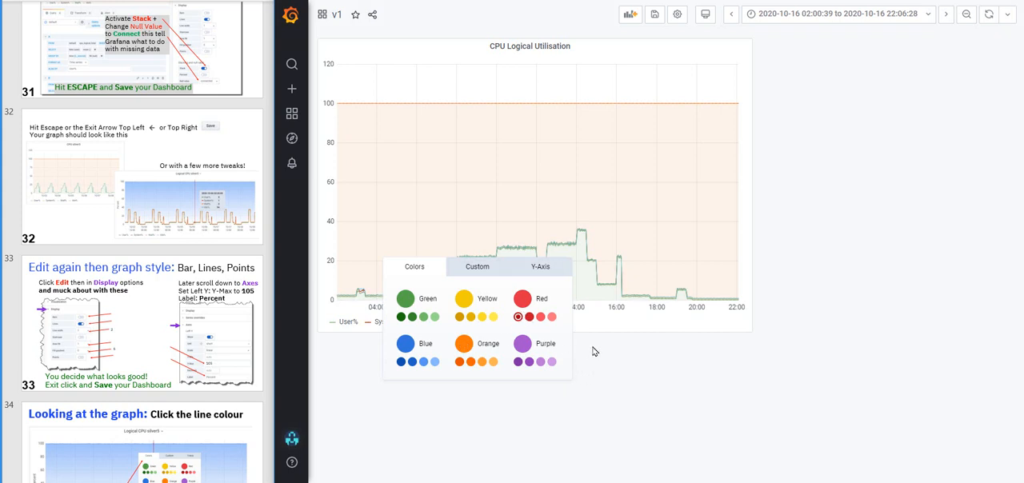
pyautogui.click(608, 301)
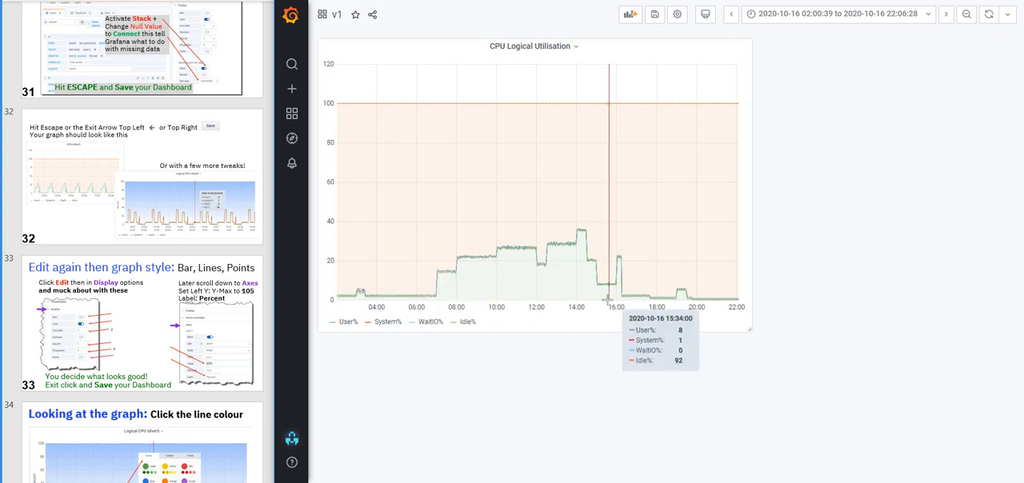
pyautogui.click(414, 323)
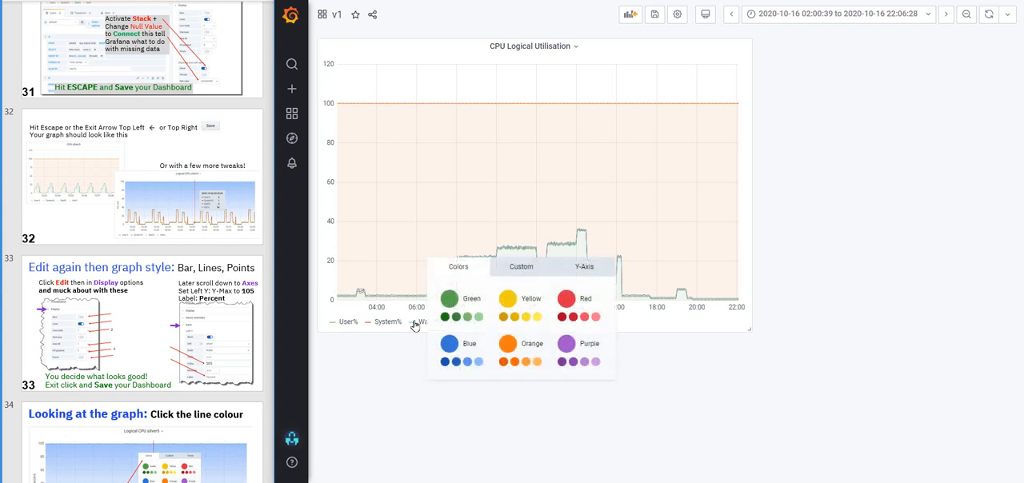
pyautogui.click(449, 344)
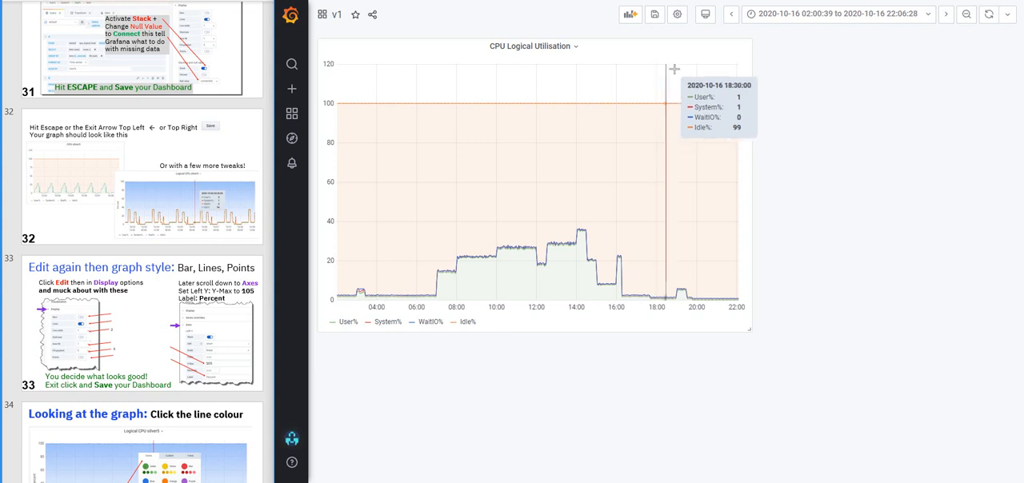
# Edit the CPU Logical Utilisation panel and set the left Y axis maximum to 105
pyautogui.click(542, 48)
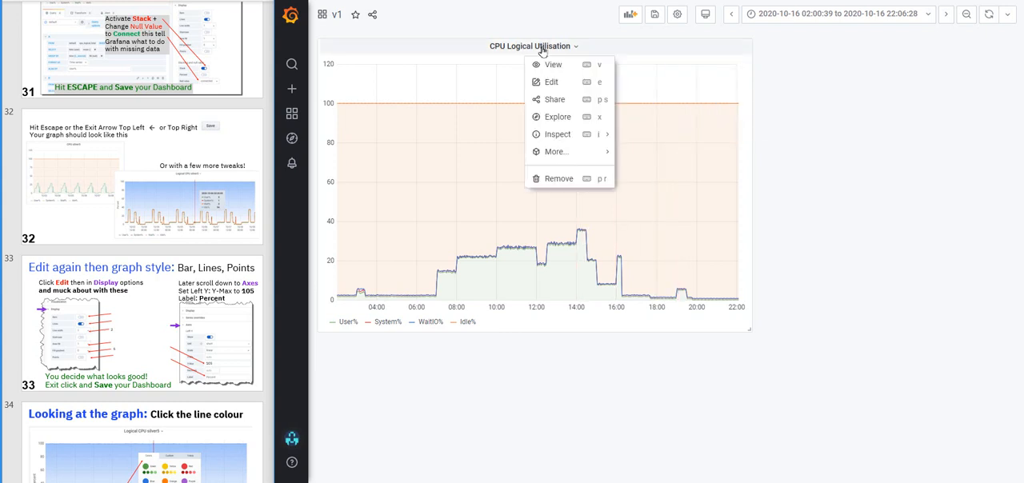
pyautogui.click(556, 82)
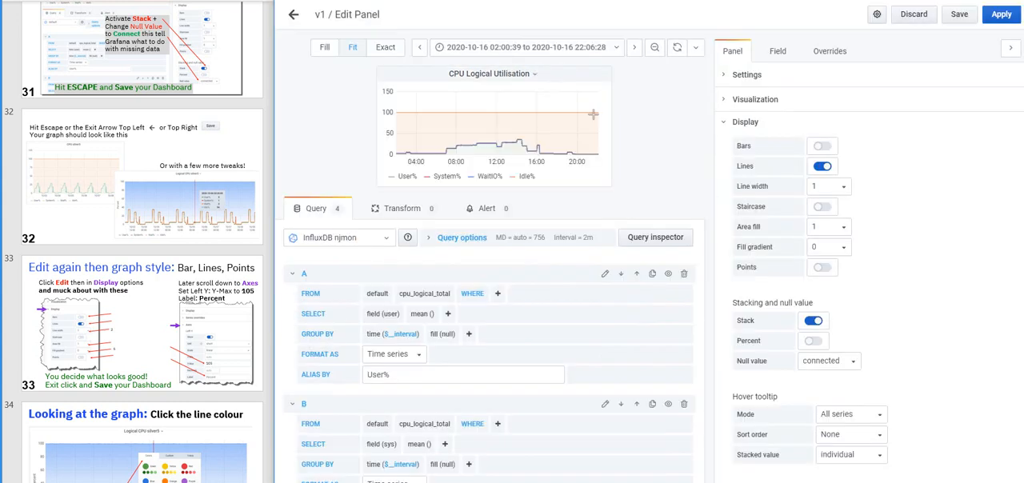
pyautogui.scroll(-5, 966, 352)
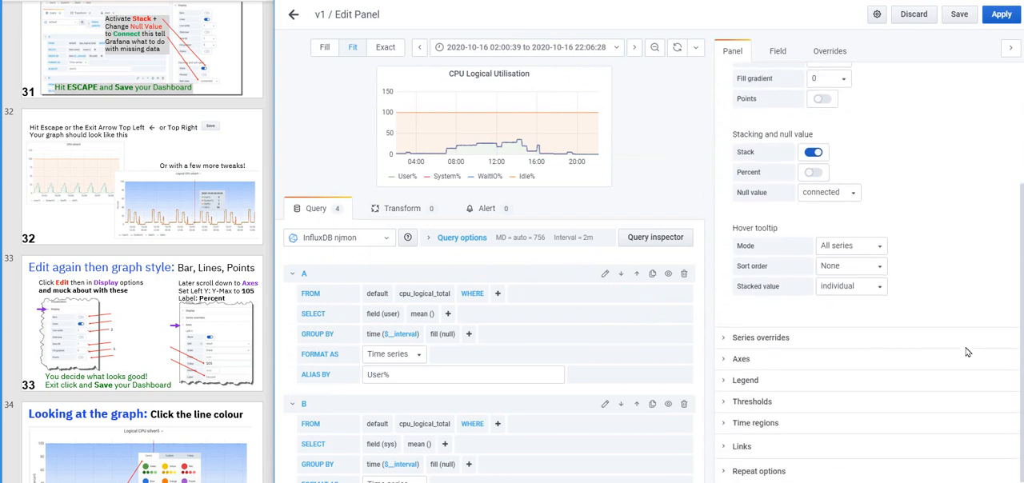
pyautogui.click(736, 359)
pyautogui.scroll(-2, 864, 358)
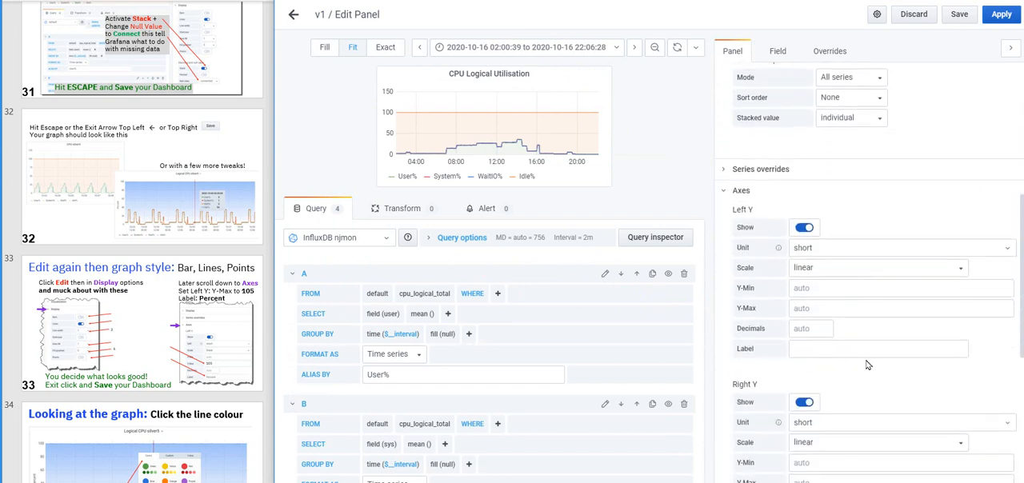
pyautogui.click(801, 308)
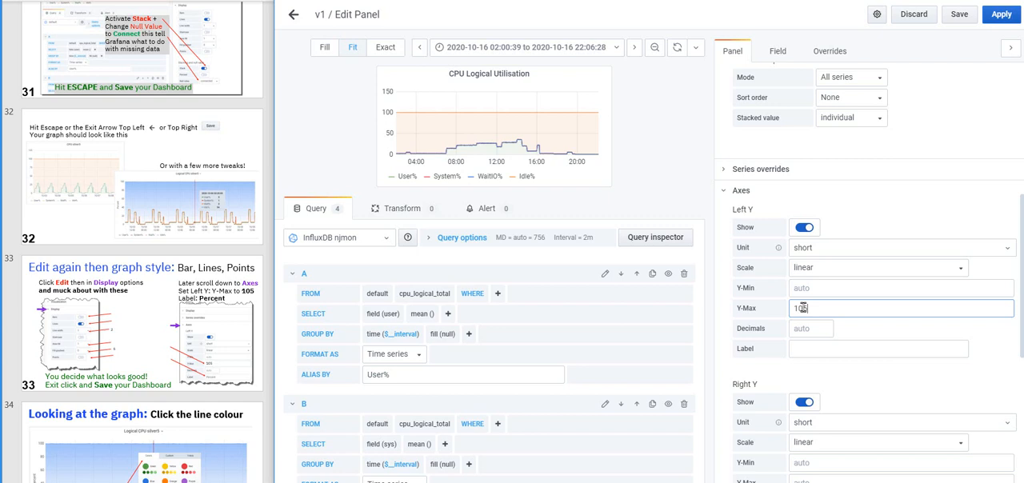
pyautogui.write('105')
pyautogui.click(814, 366)
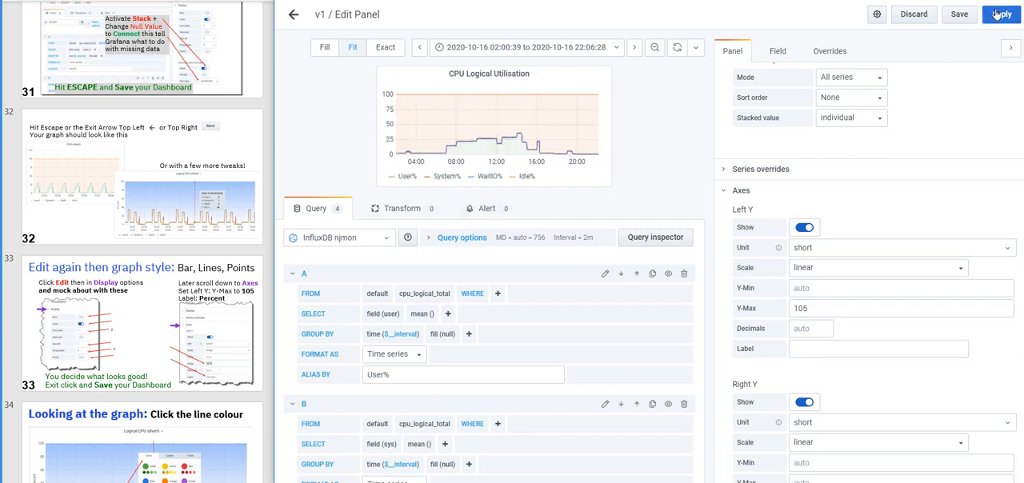
# Recolour the WaitIO% series dark orange and the Idle% series light blue, and apply the panel to the dashboard
pyautogui.scroll(-3, 214, 414)
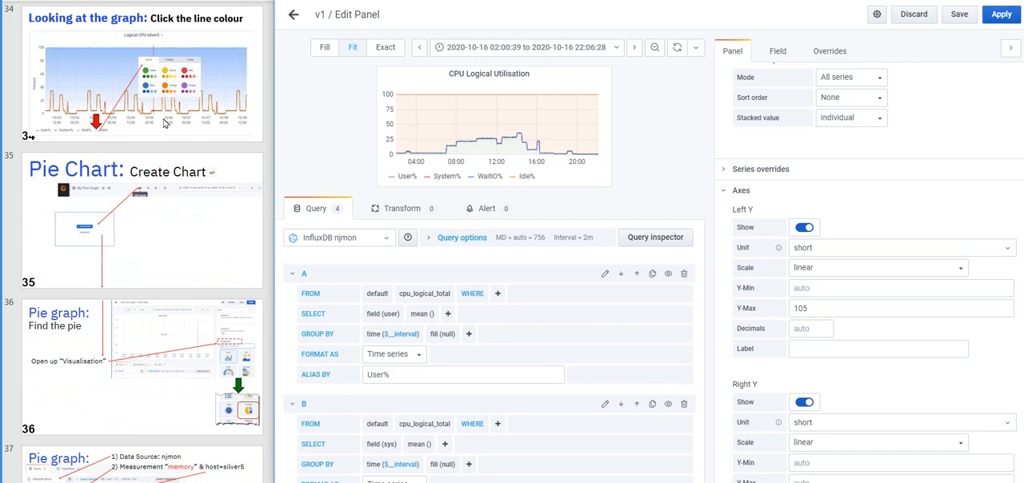
pyautogui.scroll(2, 164, 122)
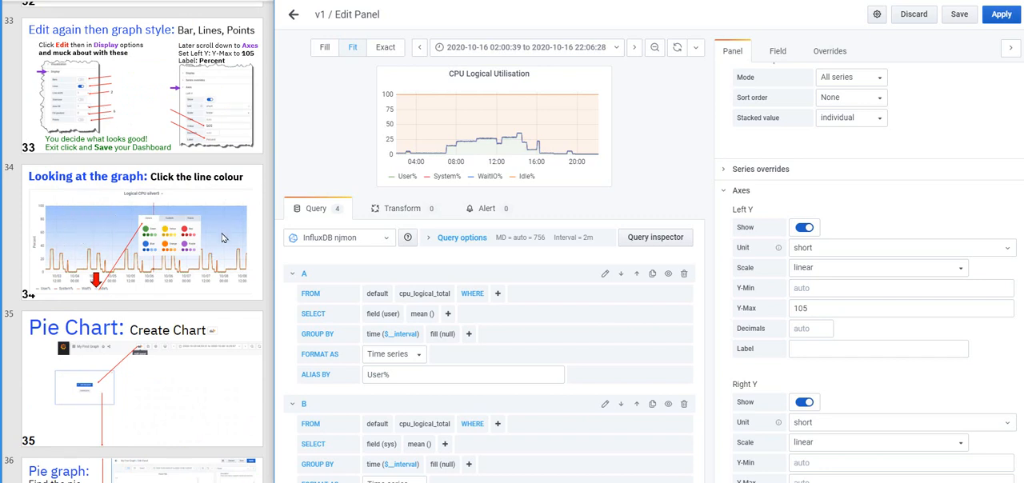
pyautogui.click(471, 177)
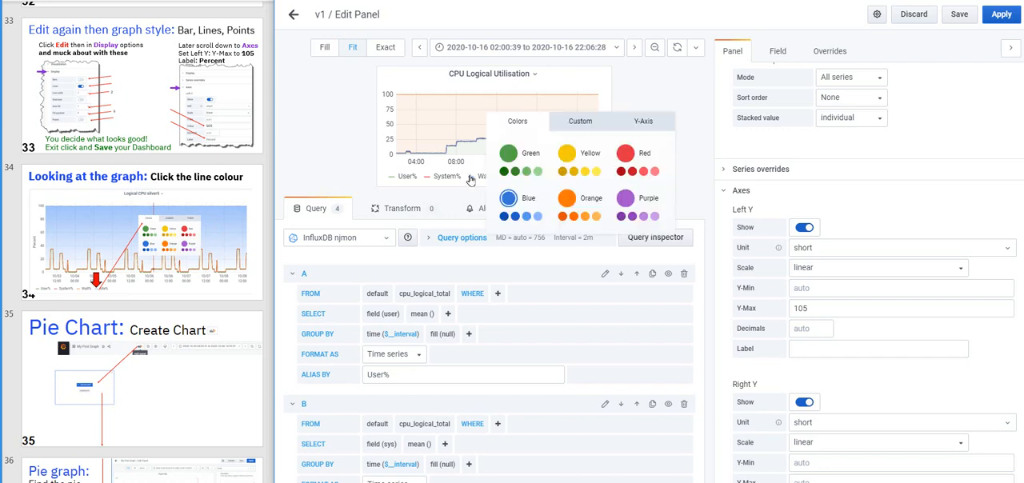
pyautogui.click(504, 172)
pyautogui.click(563, 216)
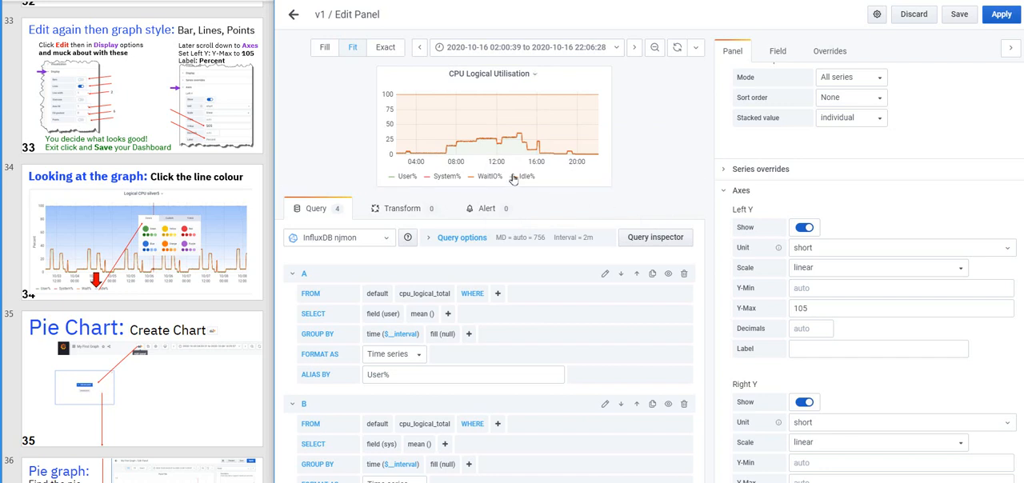
pyautogui.click(514, 179)
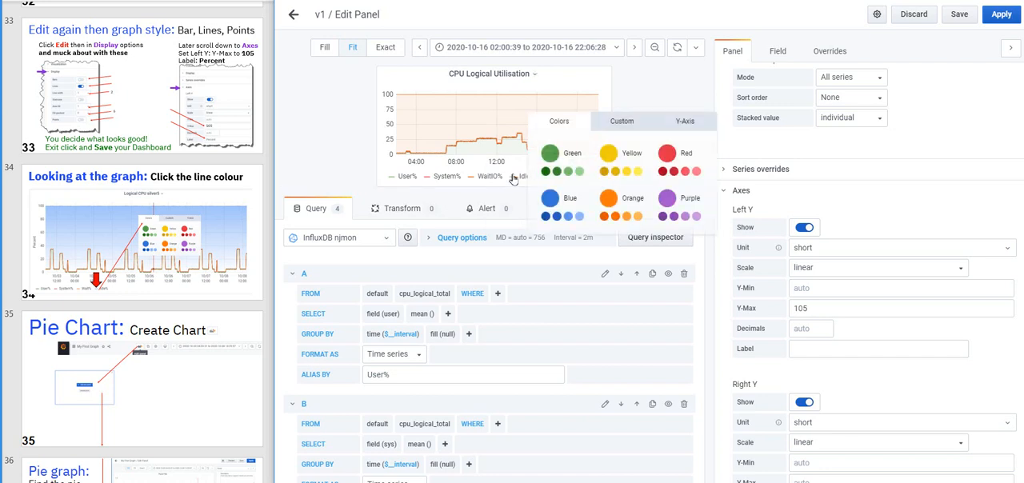
pyautogui.click(568, 216)
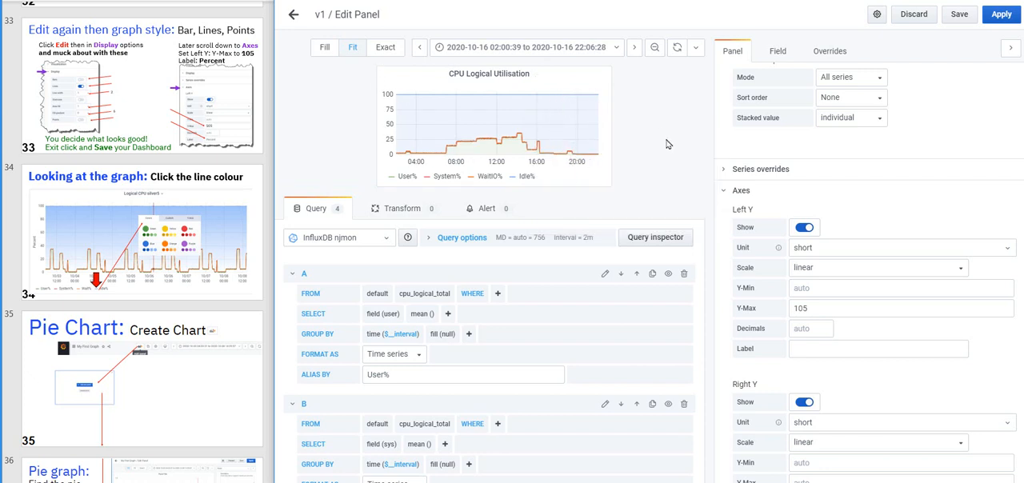
pyautogui.click(1002, 14)
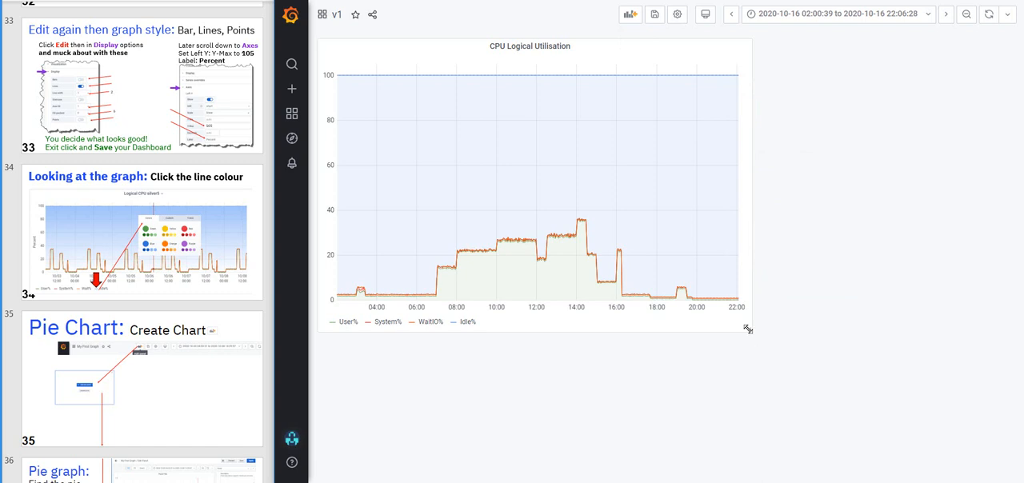
# Enlarge the CPU Logical Utilisation panel and save the dashboard with the change note "v2"
pyautogui.moveTo(747, 328); pyautogui.dragTo(897, 459)
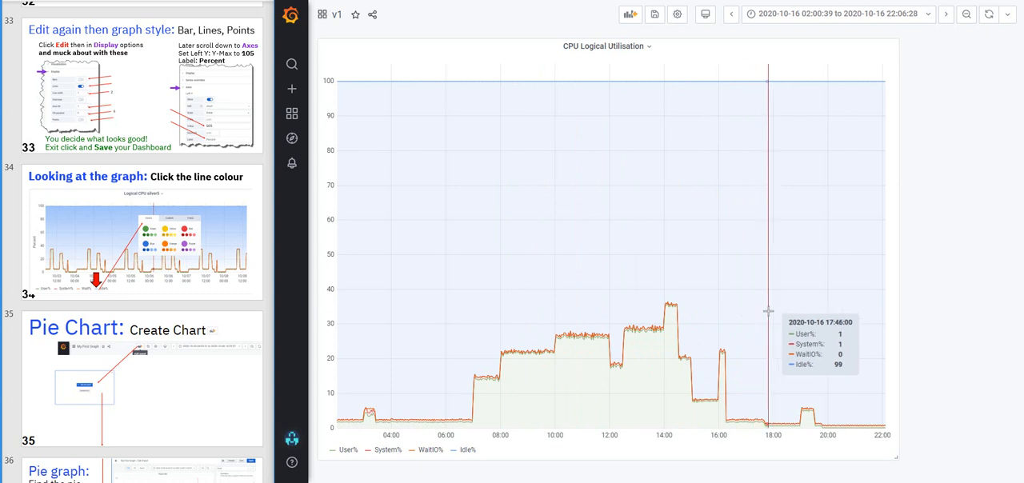
pyautogui.click(655, 14)
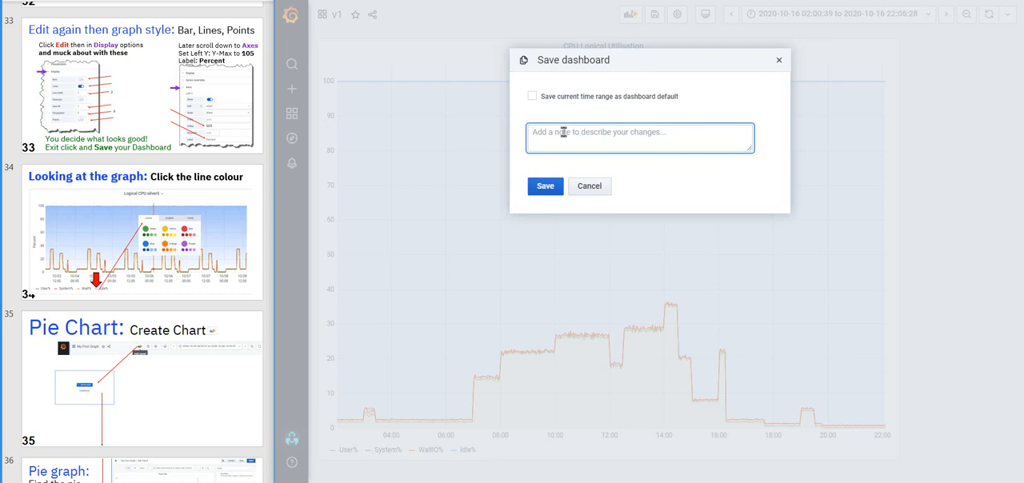
pyautogui.write('v2')
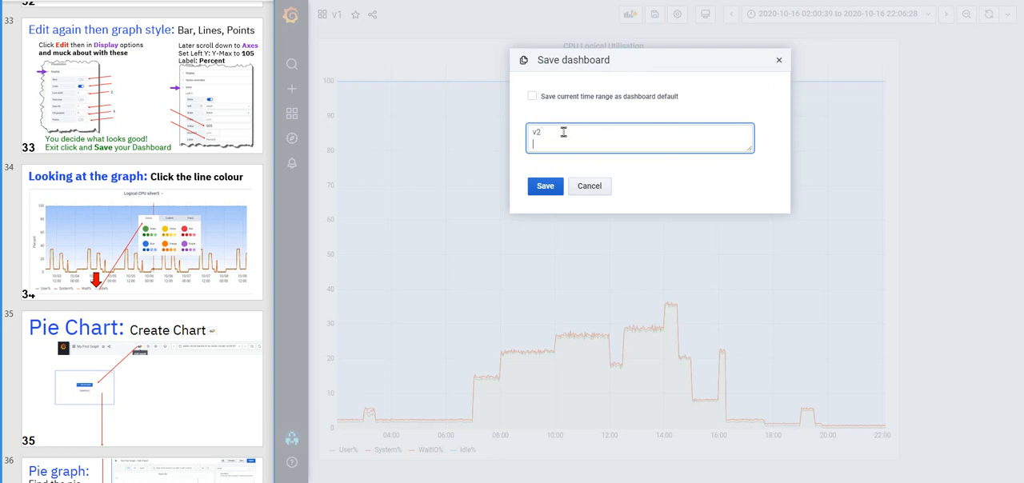
pyautogui.click(547, 186)
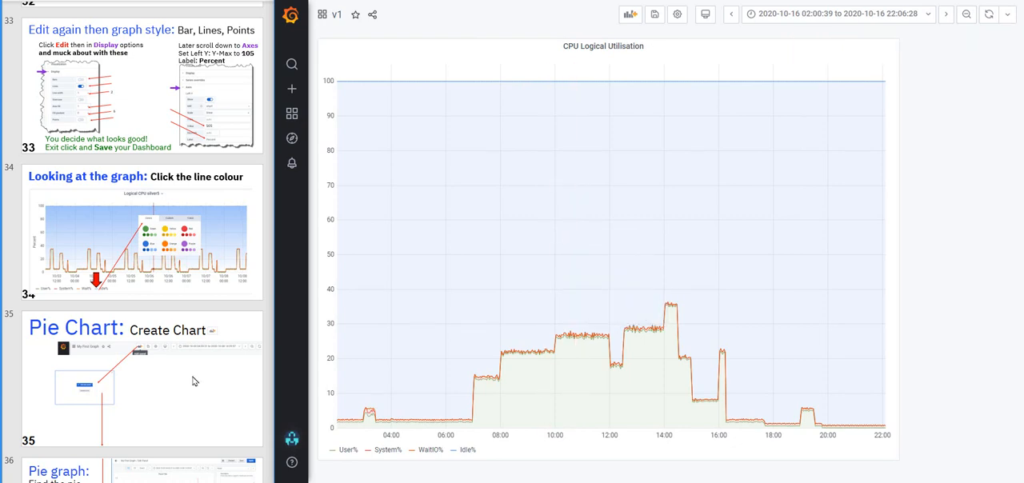
# Shrink the CPU Logical Utilisation panel, and add a new panel that uses the Pie Chart visualization
pyautogui.scroll(-3, 193, 381)
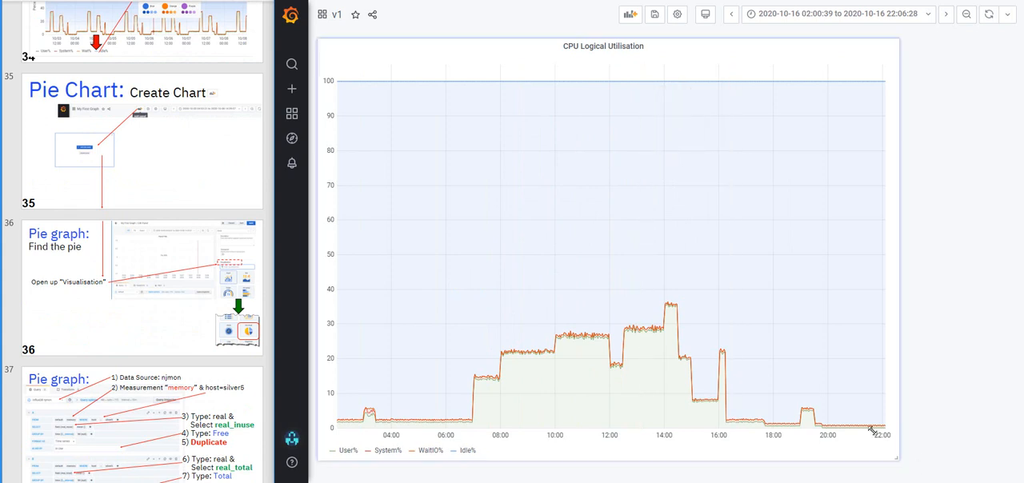
pyautogui.moveTo(873, 430); pyautogui.dragTo(681, 245)
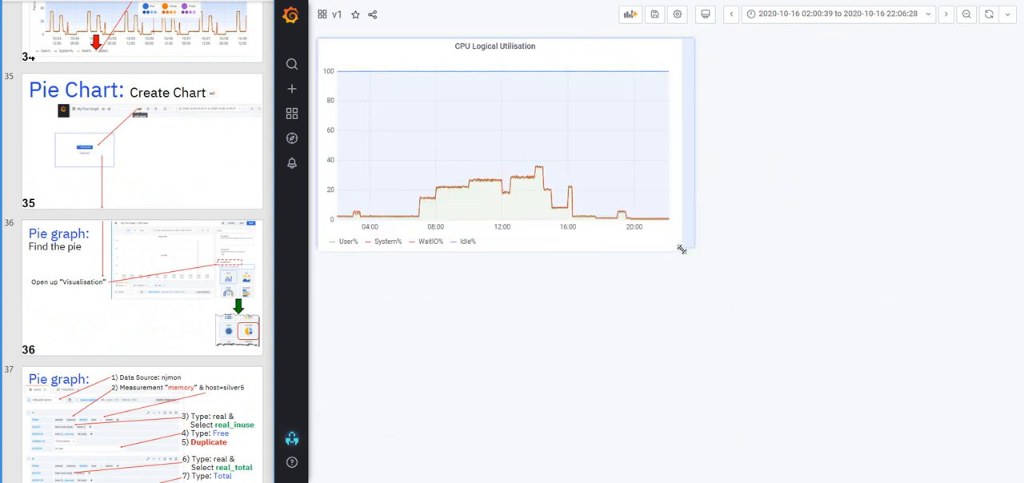
pyautogui.click(629, 16)
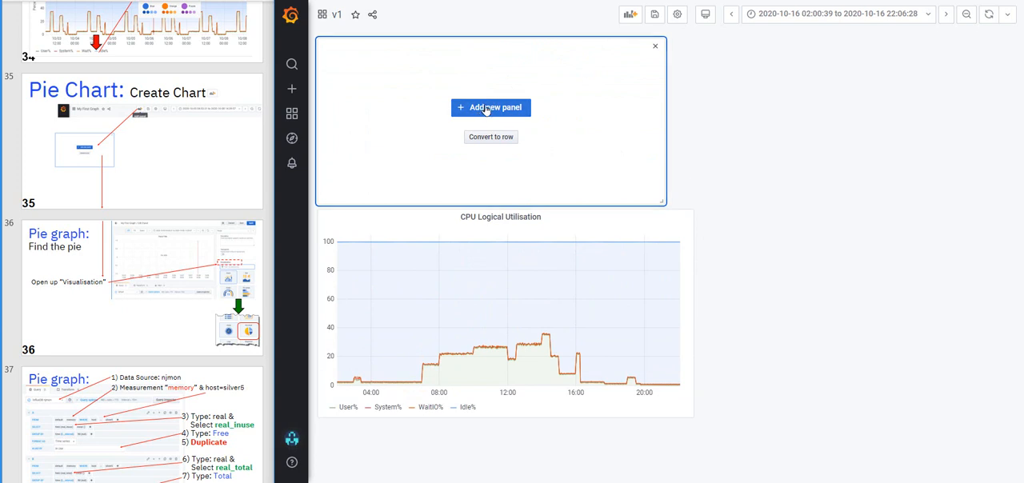
pyautogui.click(485, 109)
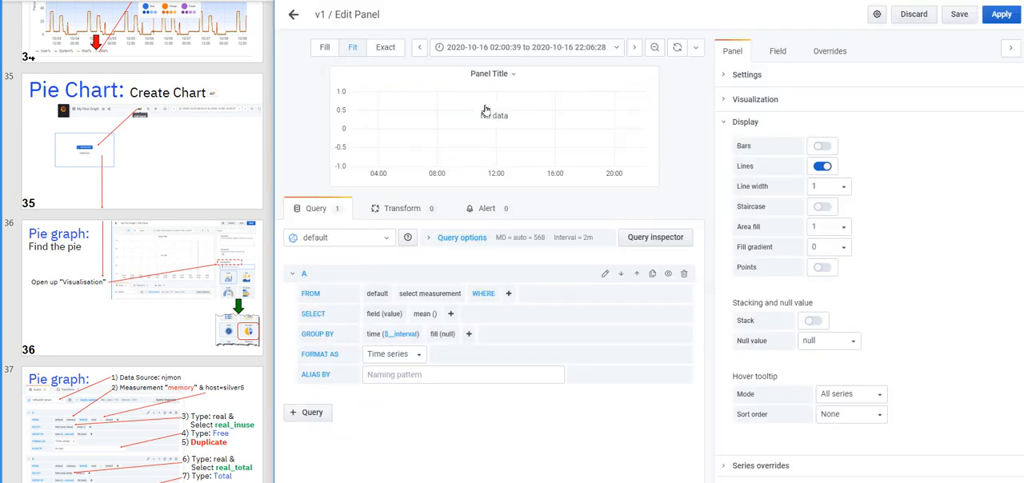
pyautogui.click(724, 101)
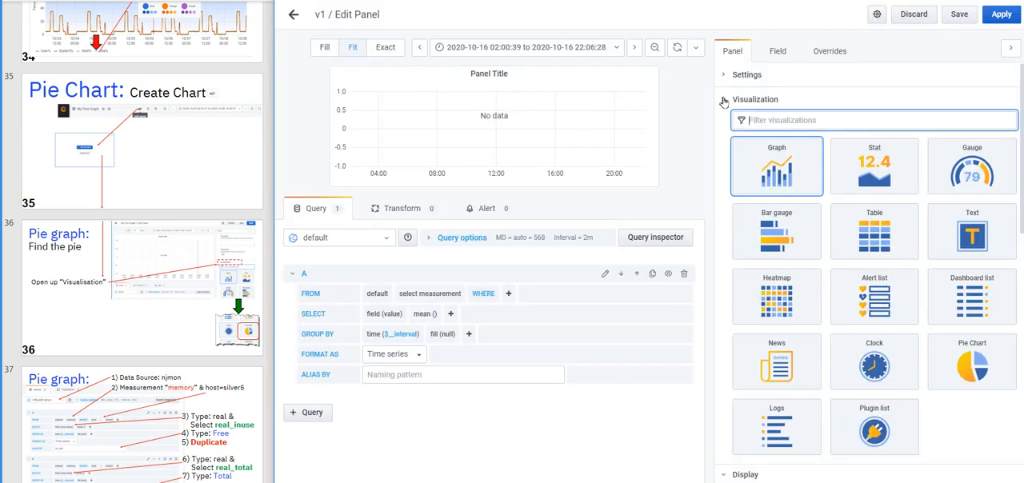
pyautogui.click(978, 369)
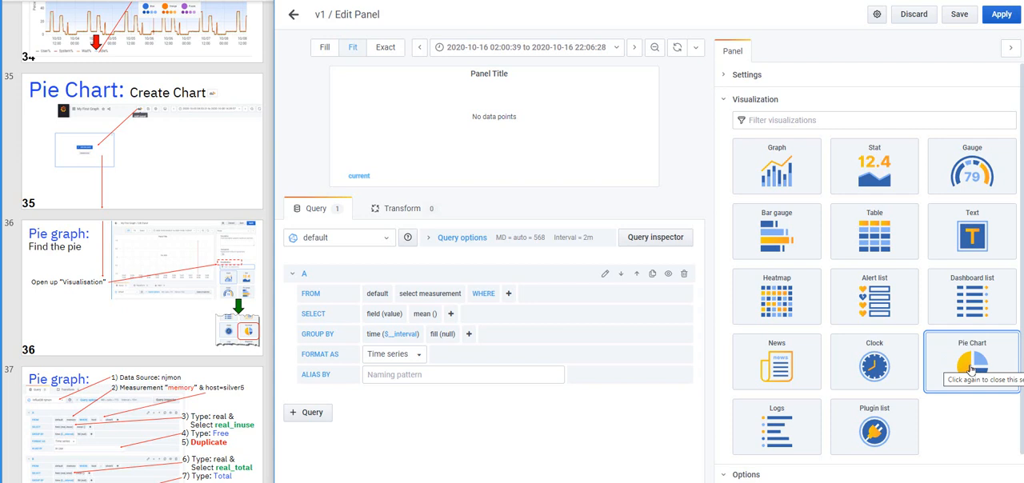
# Set the pie chart's data source to InfluxDB njmon and query A's measurement to memory
pyautogui.click(385, 241)
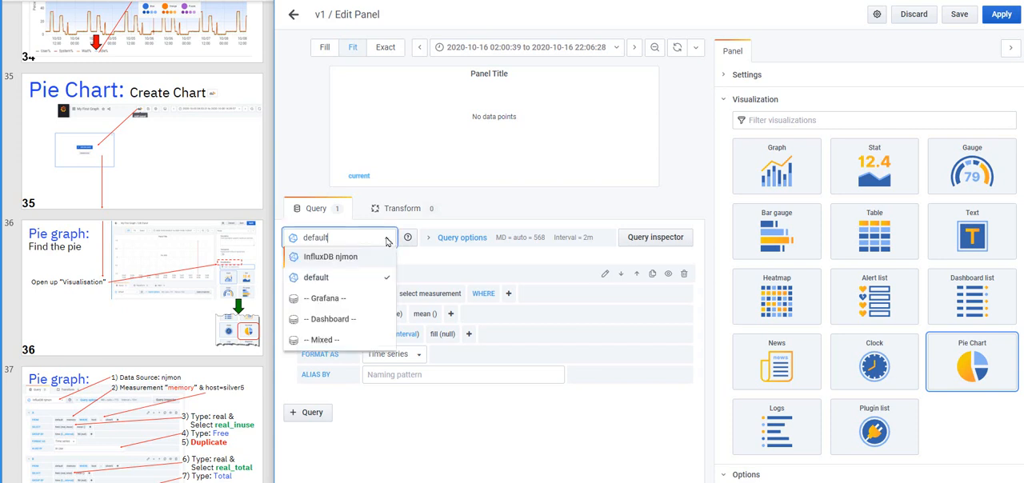
pyautogui.click(348, 257)
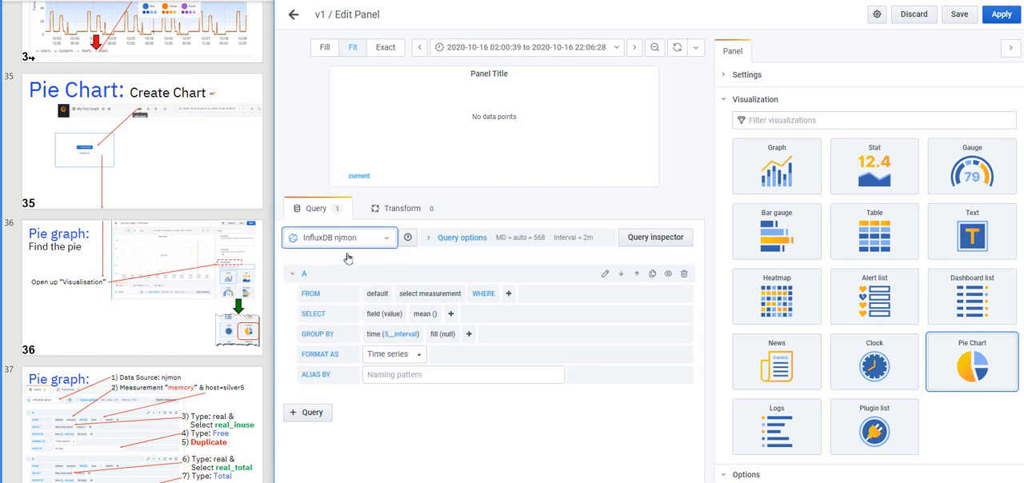
pyautogui.click(428, 293)
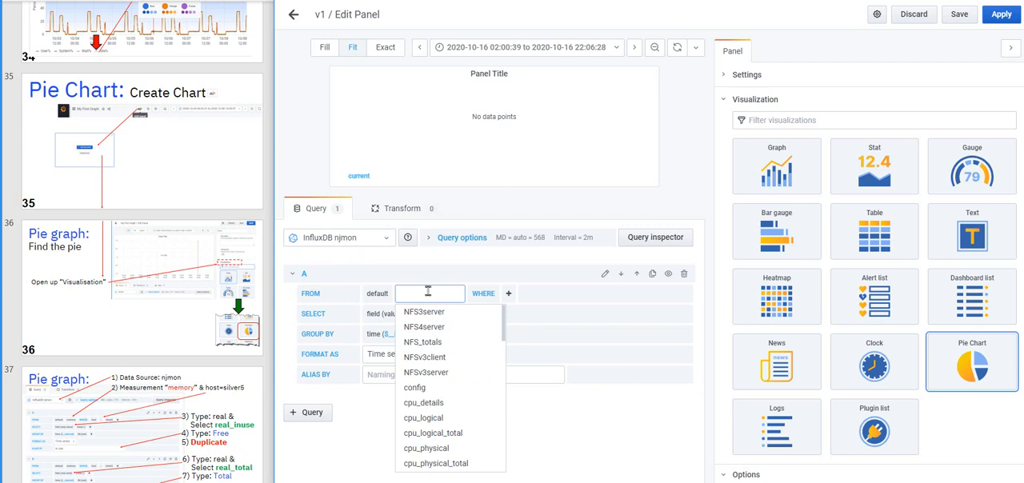
pyautogui.write('mem')
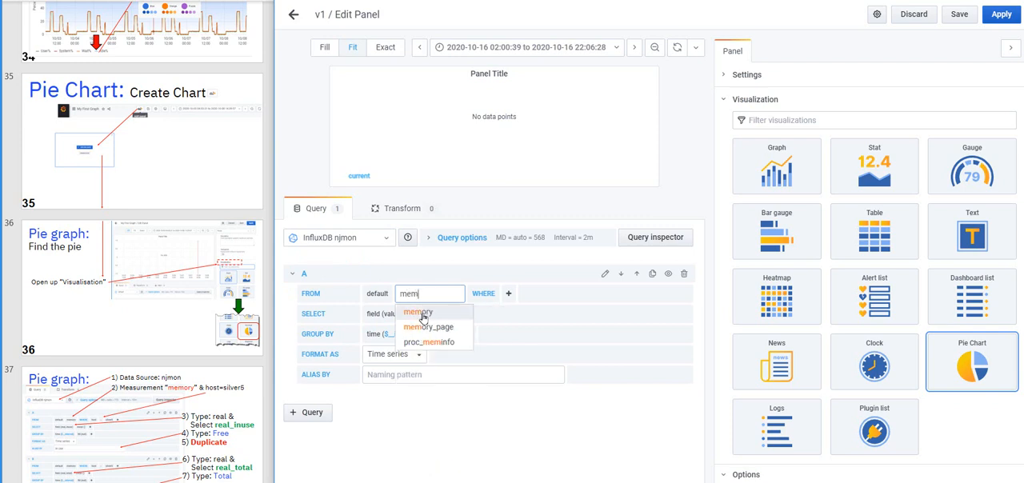
pyautogui.click(418, 313)
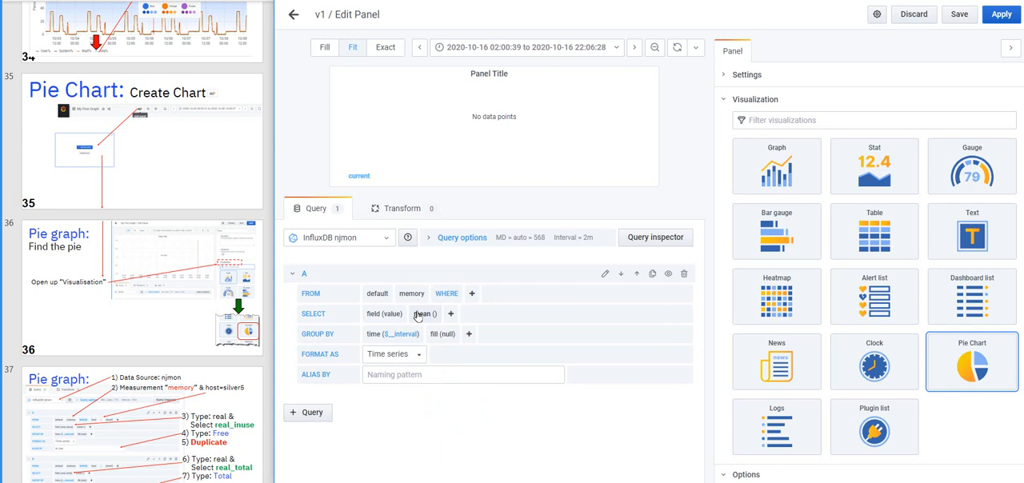
# Filter query A to the host silver5
pyautogui.click(472, 294)
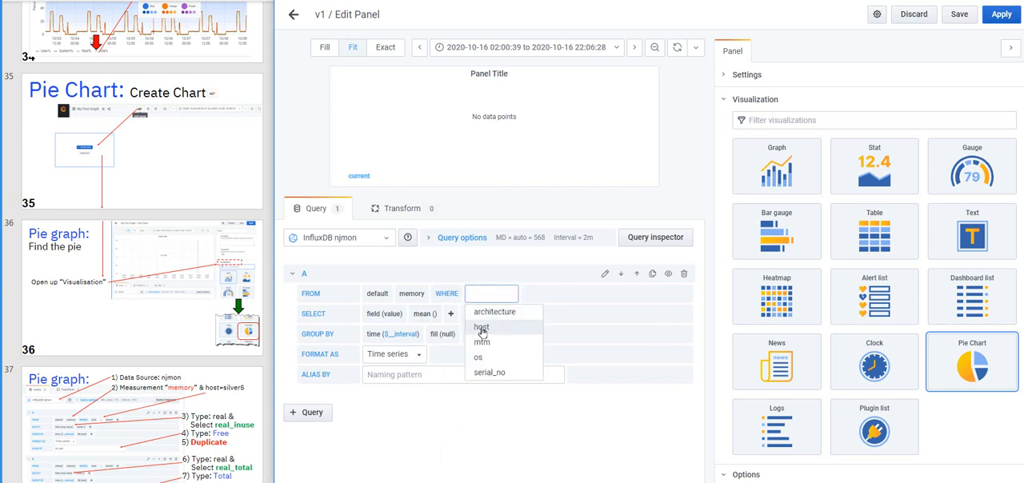
pyautogui.click(482, 327)
pyautogui.click(524, 295)
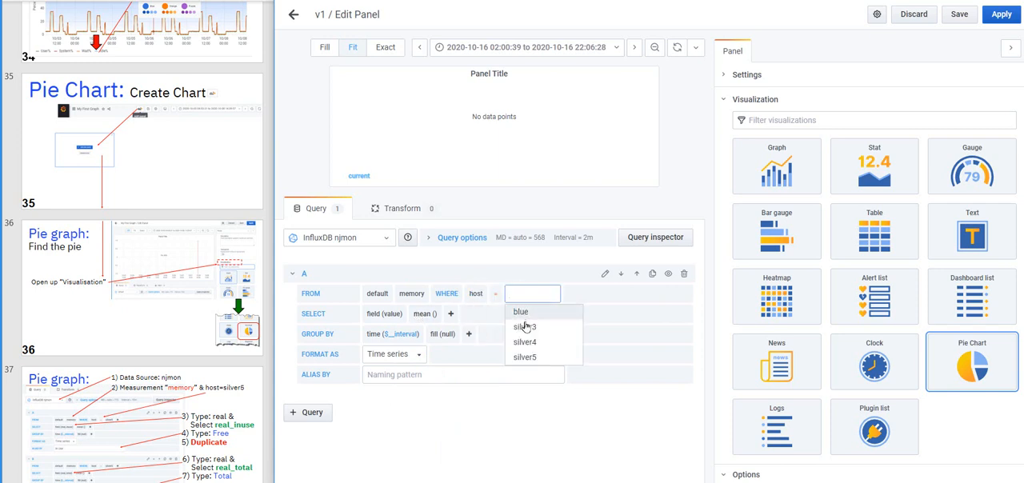
pyautogui.click(525, 357)
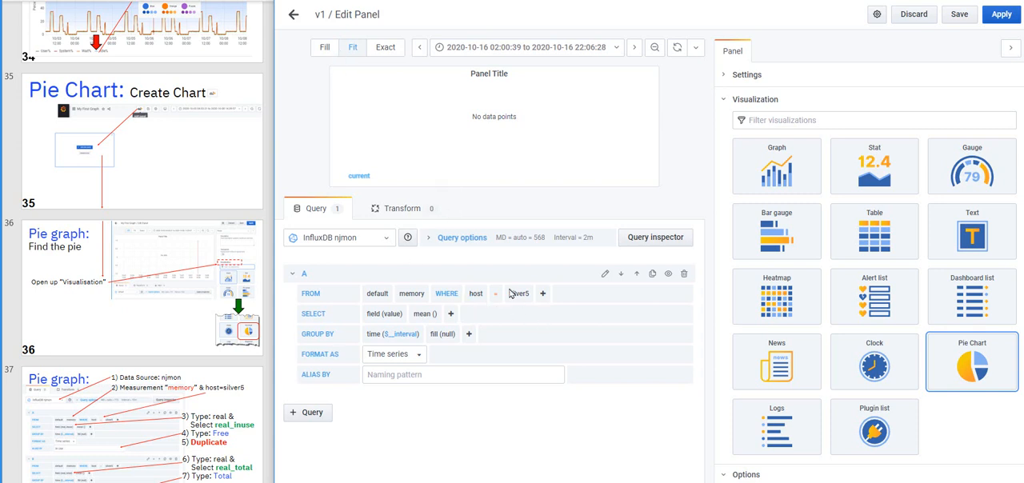
# Select the real_inuse field in query A and give the query the alias InUse
pyautogui.click(392, 315)
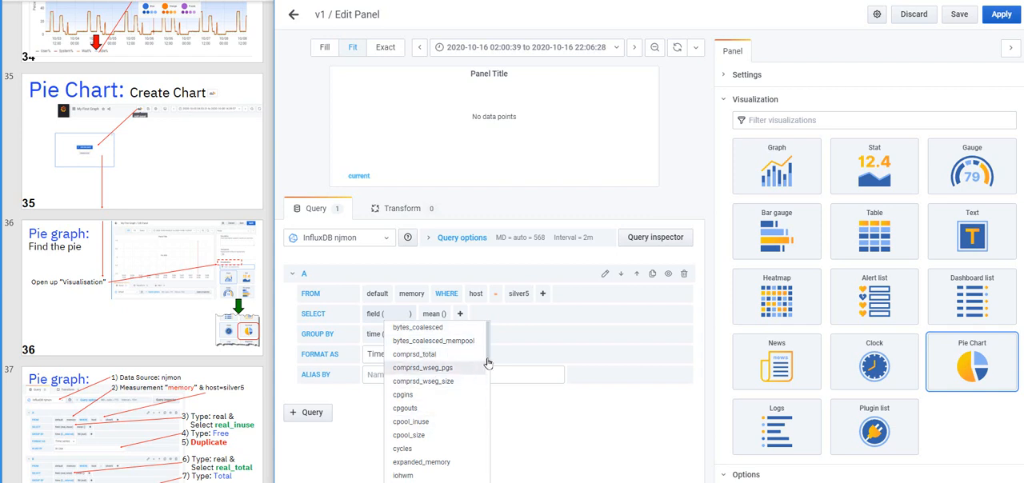
pyautogui.scroll(-2, 486, 360)
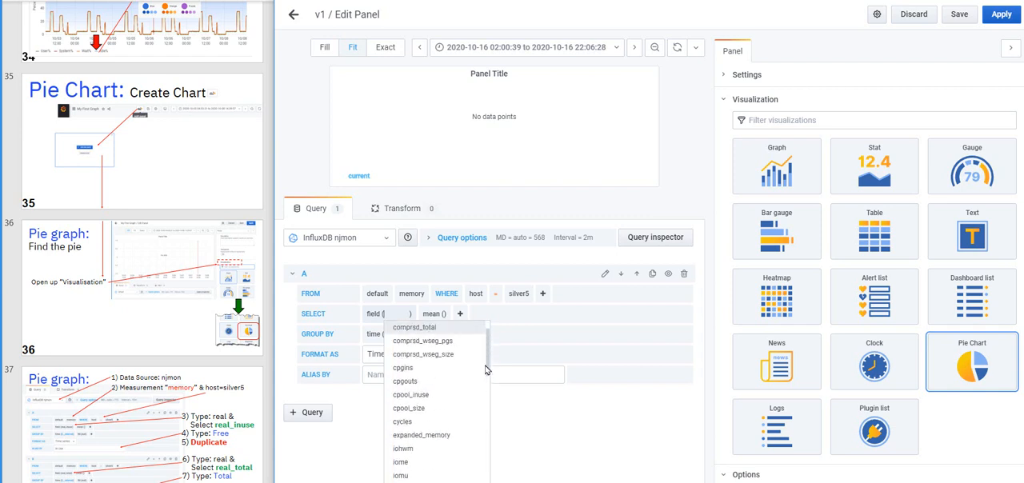
pyautogui.write('real')
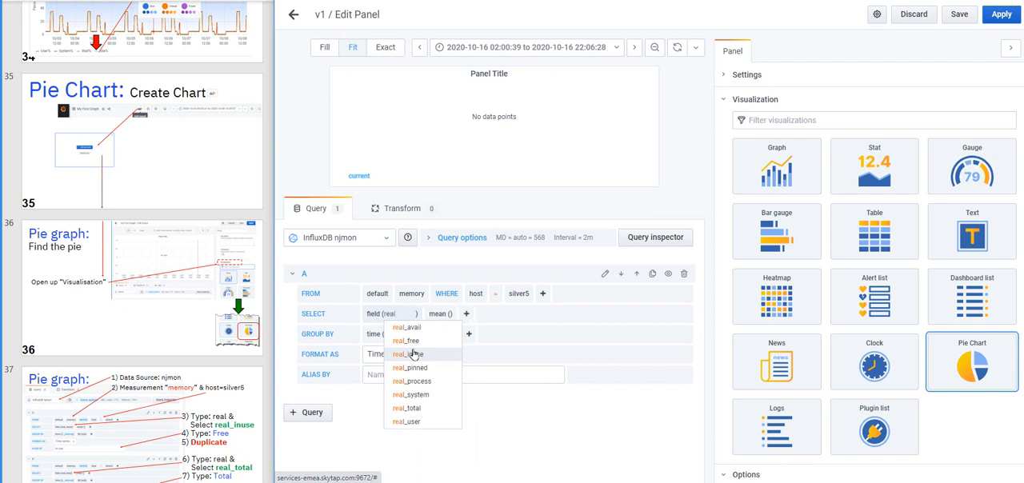
pyautogui.click(401, 355)
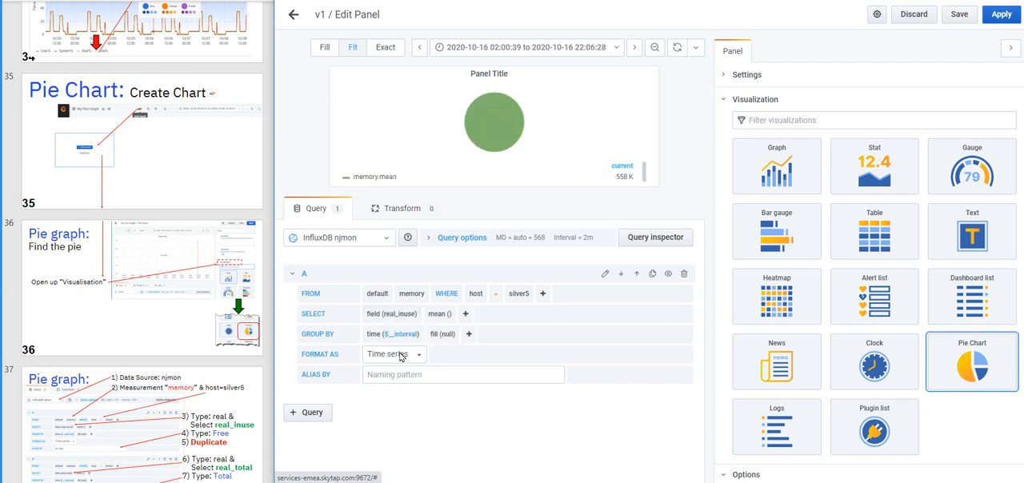
pyautogui.click(381, 374)
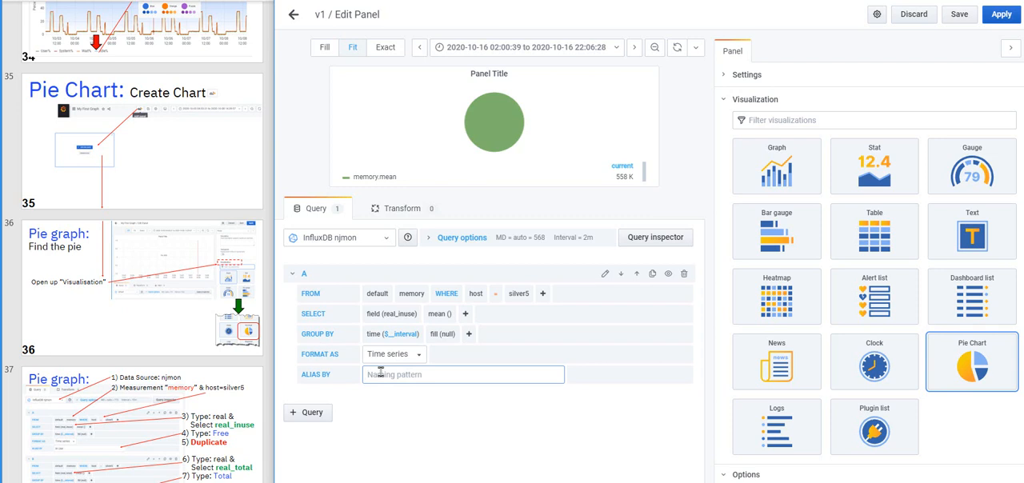
pyautogui.write('InUse')
# Duplicate query A and set the field of the copy, query B, to real_total
pyautogui.click(653, 274)
pyautogui.scroll(-2, 498, 359)
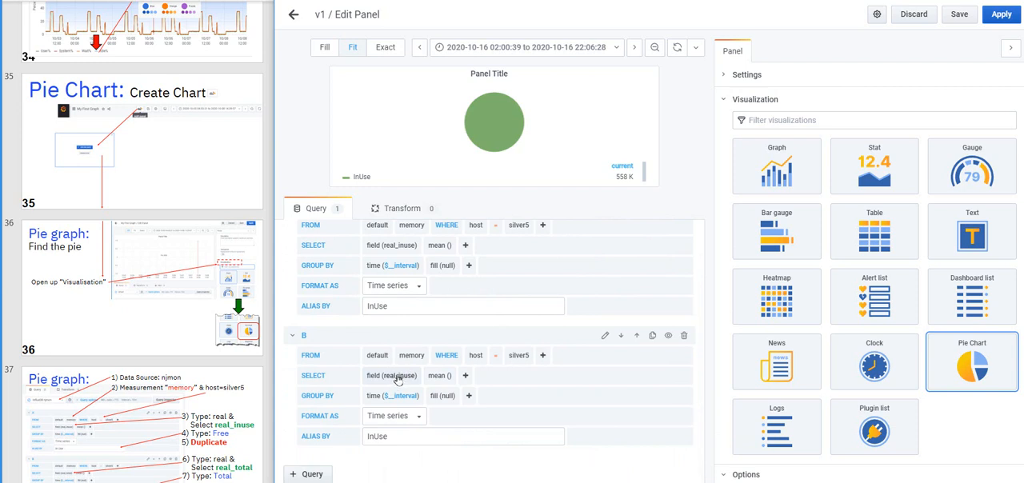
pyautogui.click(399, 380)
pyautogui.write('real')
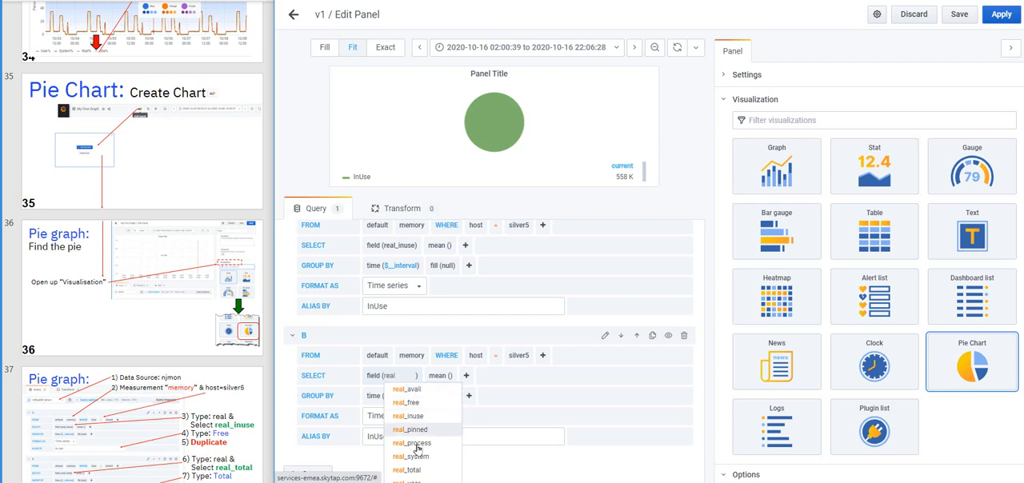
pyautogui.click(410, 471)
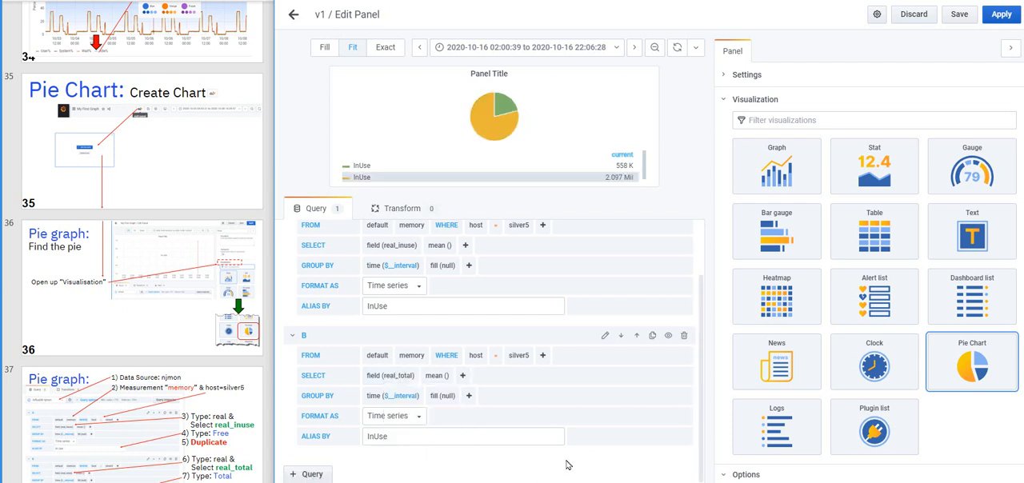
# Change query B's alias to Total
pyautogui.moveTo(484, 118)
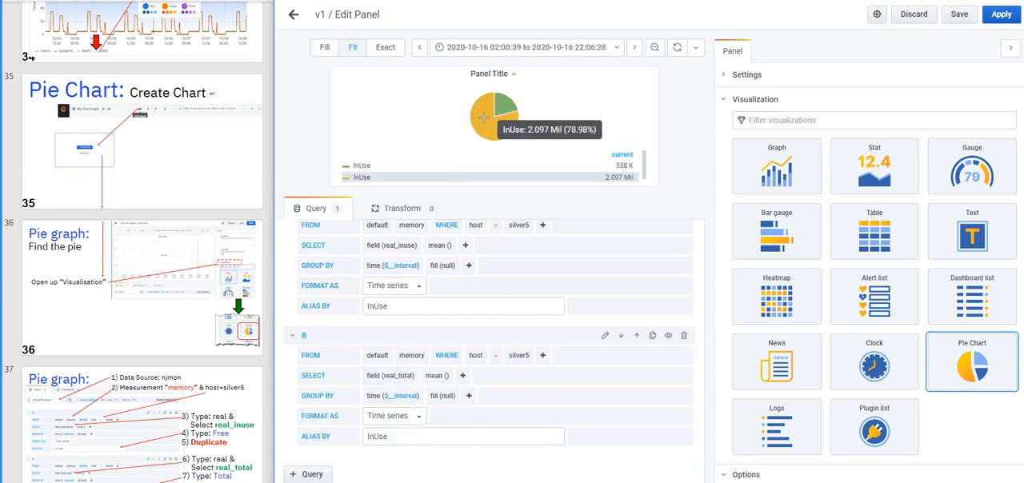
pyautogui.moveTo(503, 102)
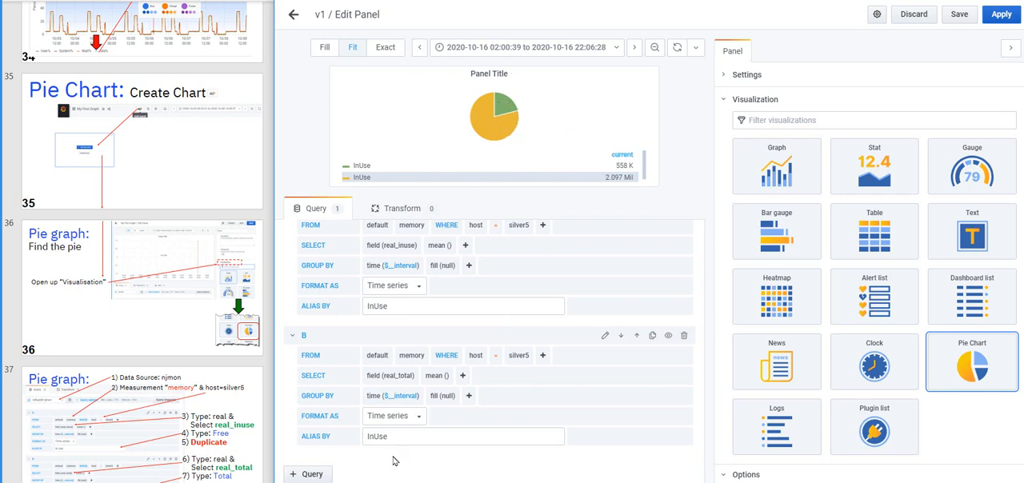
pyautogui.moveTo(393, 439); pyautogui.dragTo(352, 438)
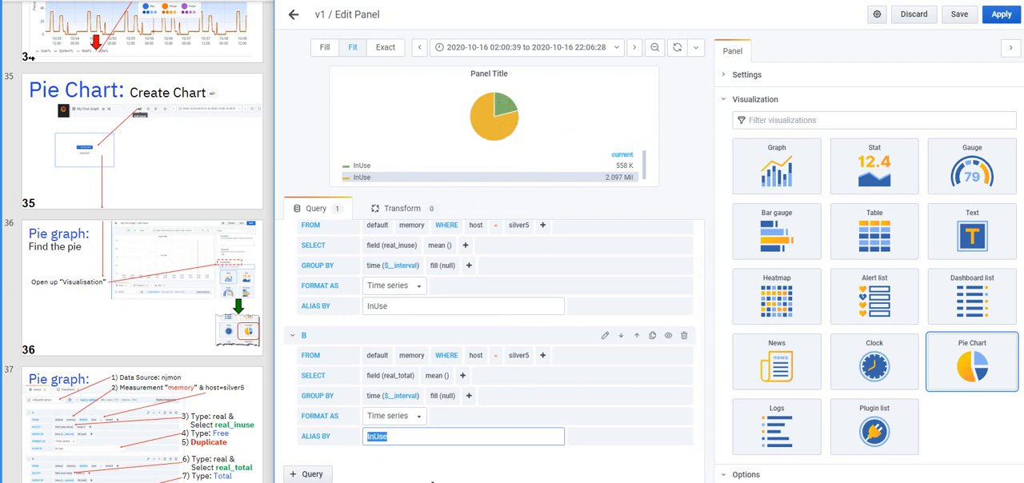
pyautogui.write('Total')
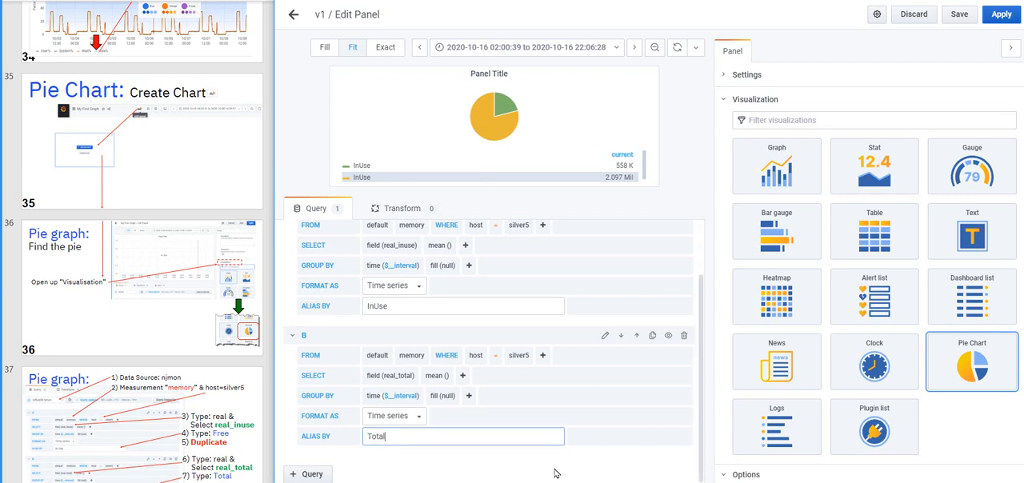
pyautogui.click(496, 304)
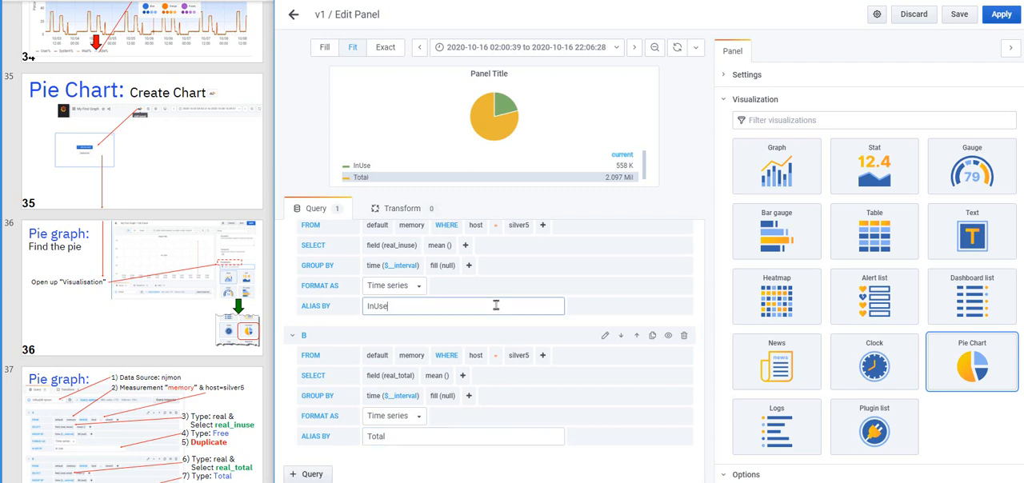
# Change query B's field to real_free and its alias to Free
pyautogui.moveTo(492, 126)
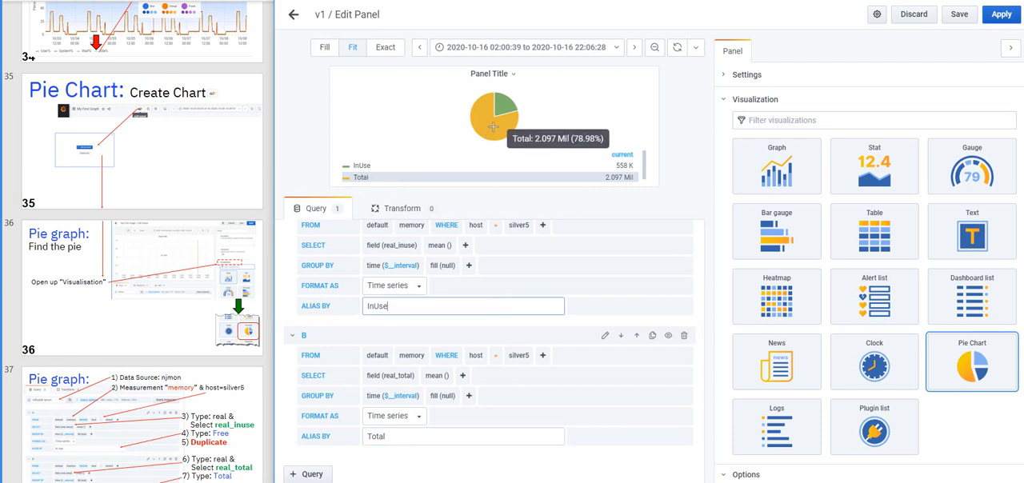
pyautogui.moveTo(503, 106)
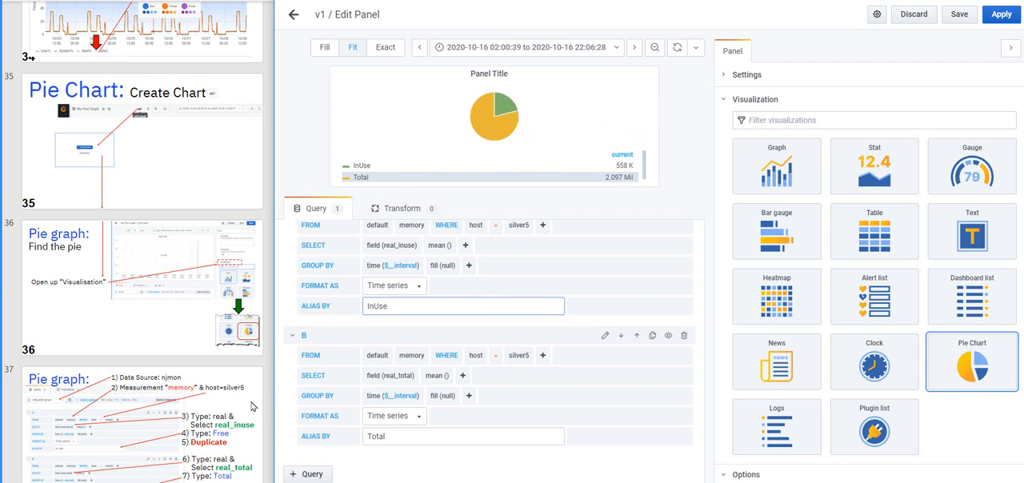
pyautogui.scroll(-4, 251, 409)
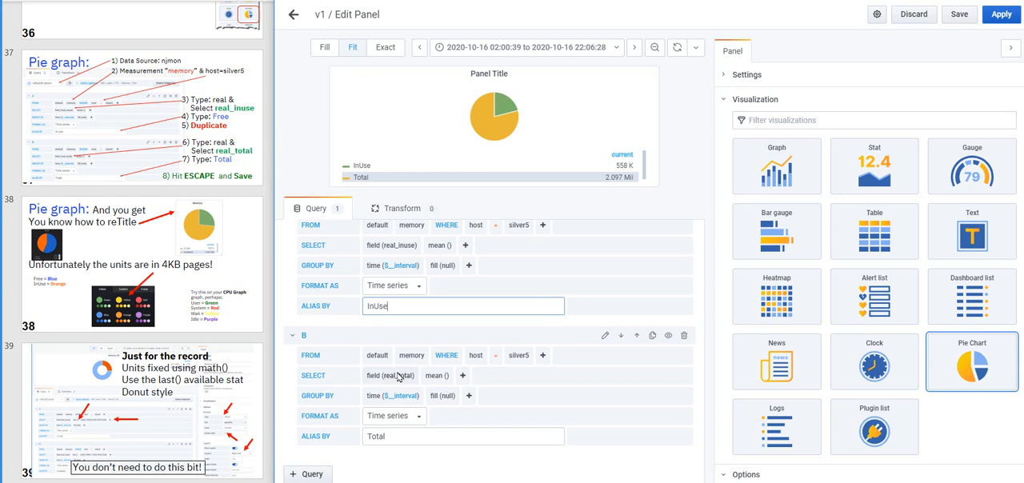
pyautogui.click(398, 376)
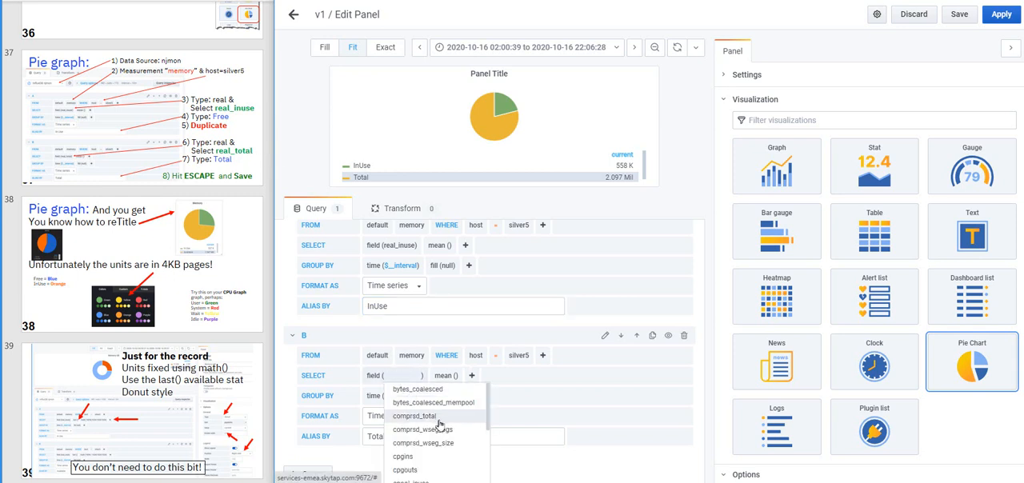
pyautogui.scroll(-2, 439, 428)
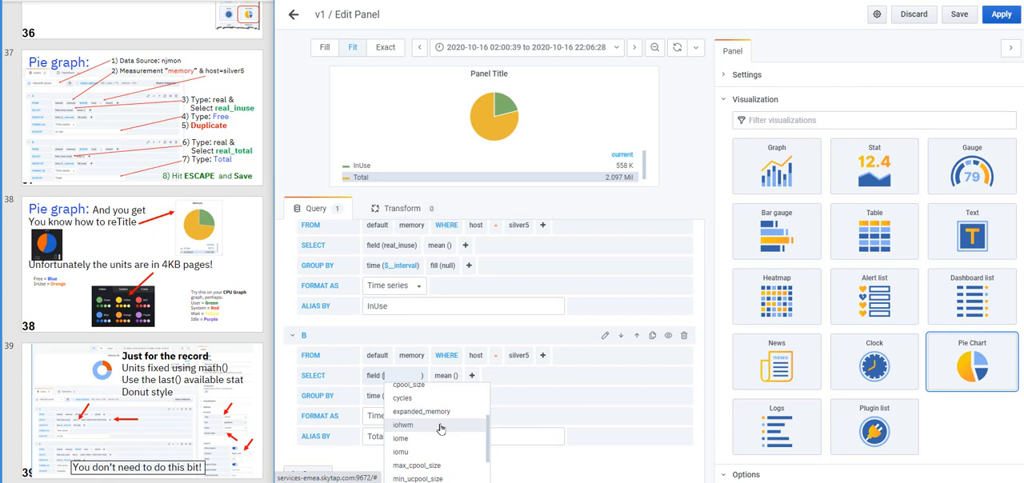
pyautogui.write('real')
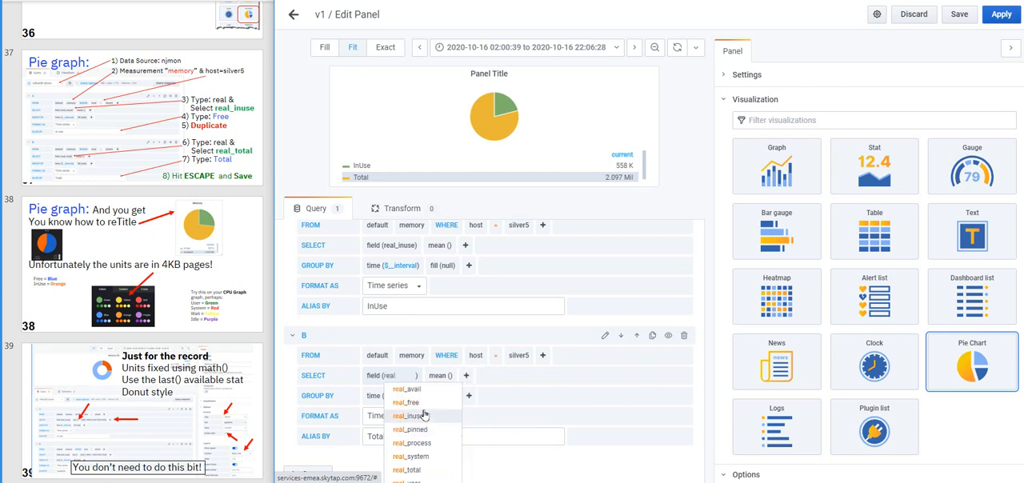
pyautogui.click(408, 403)
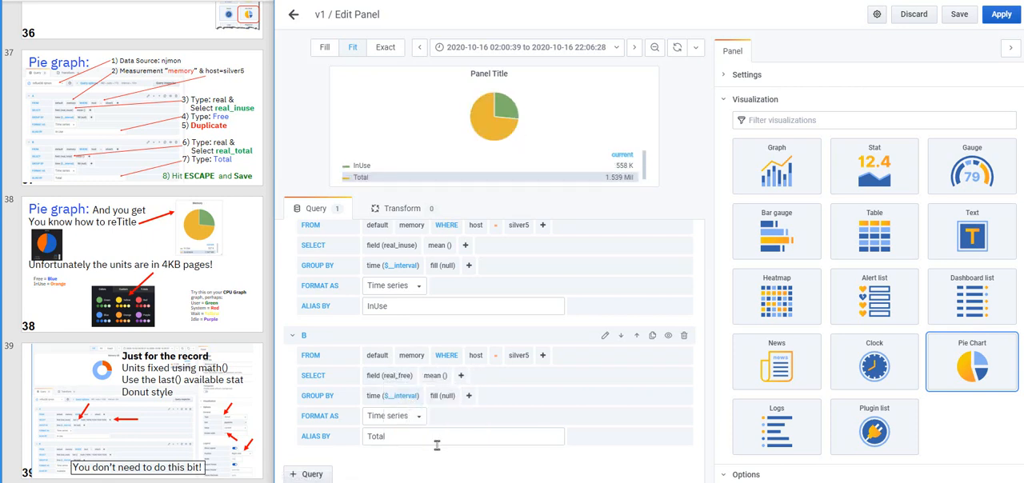
pyautogui.doubleClick(368, 436)
pyautogui.write('Free')
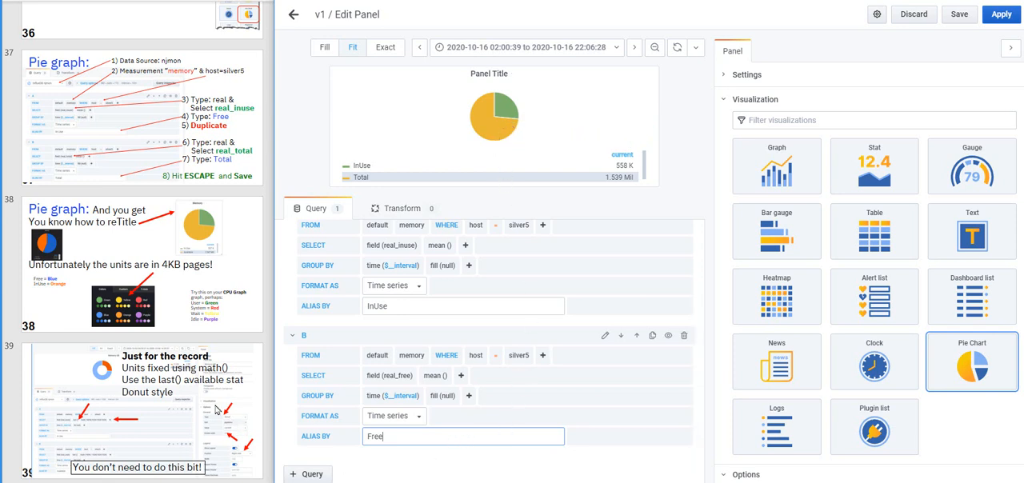
# Recolour the InUse slice of the pie chart dark orange and the Free slice dark blue, keeping both series shown
pyautogui.click(347, 168)
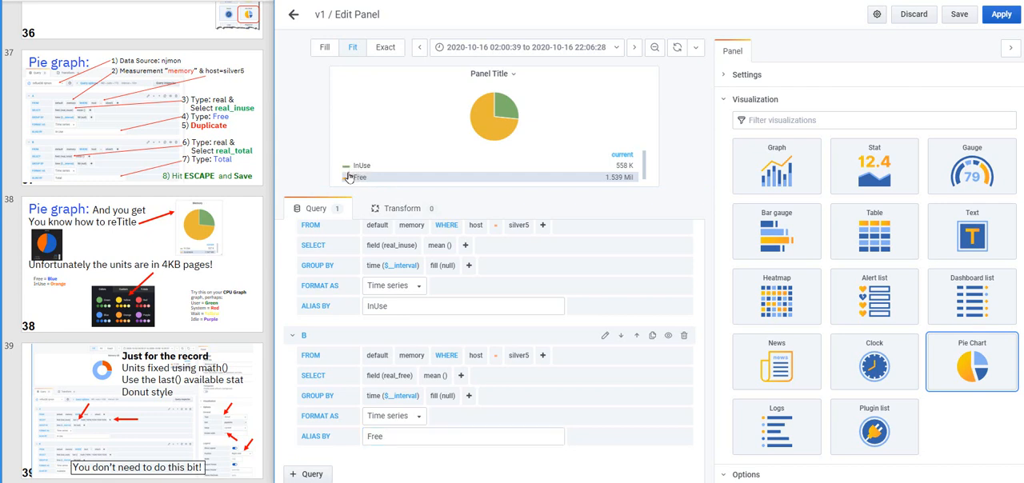
pyautogui.click(347, 171)
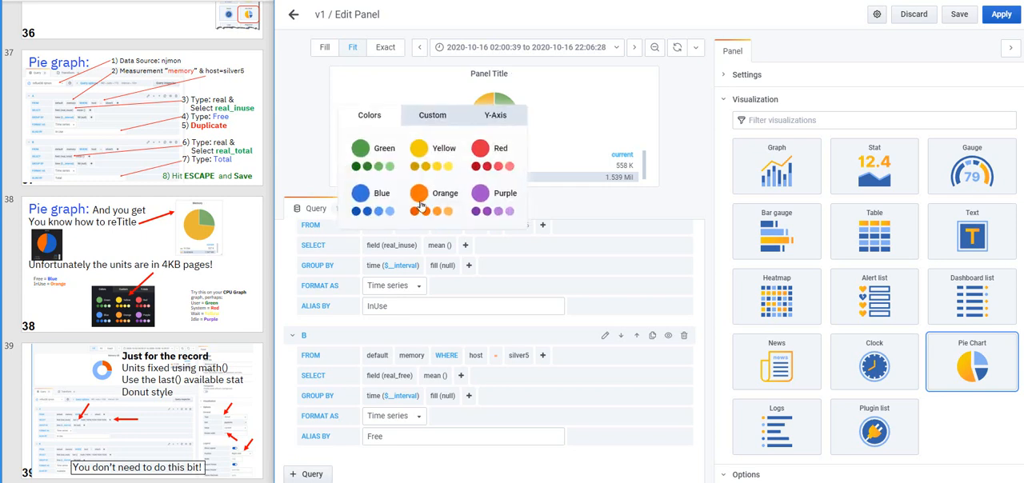
pyautogui.click(415, 211)
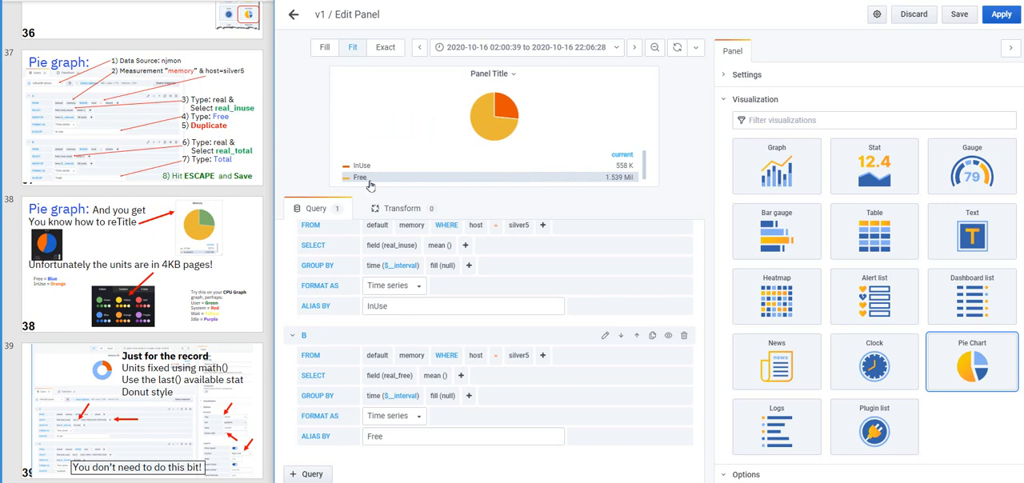
pyautogui.click(356, 181)
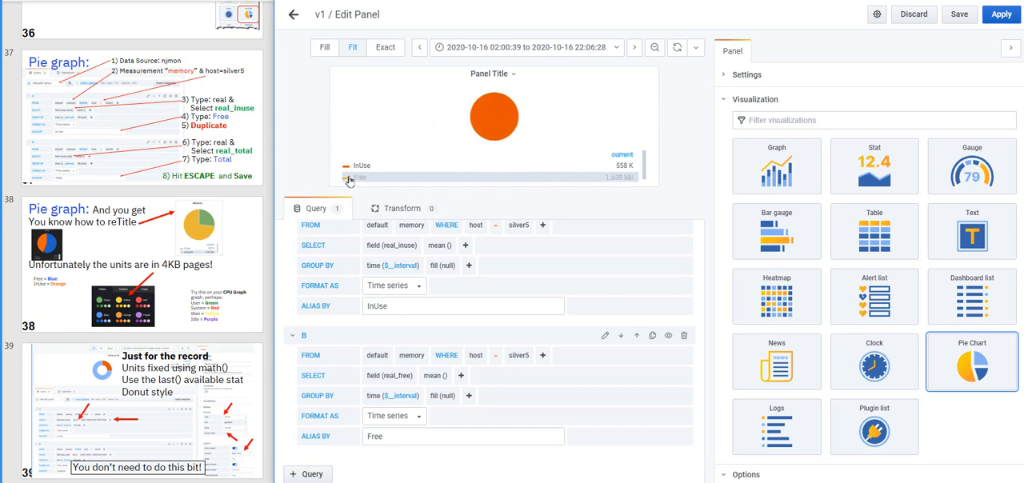
pyautogui.click(348, 179)
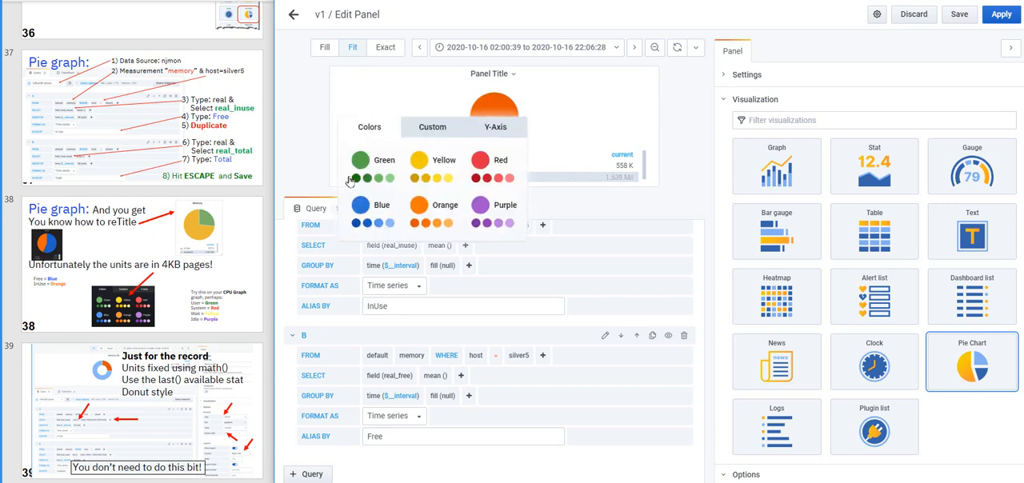
pyautogui.click(368, 224)
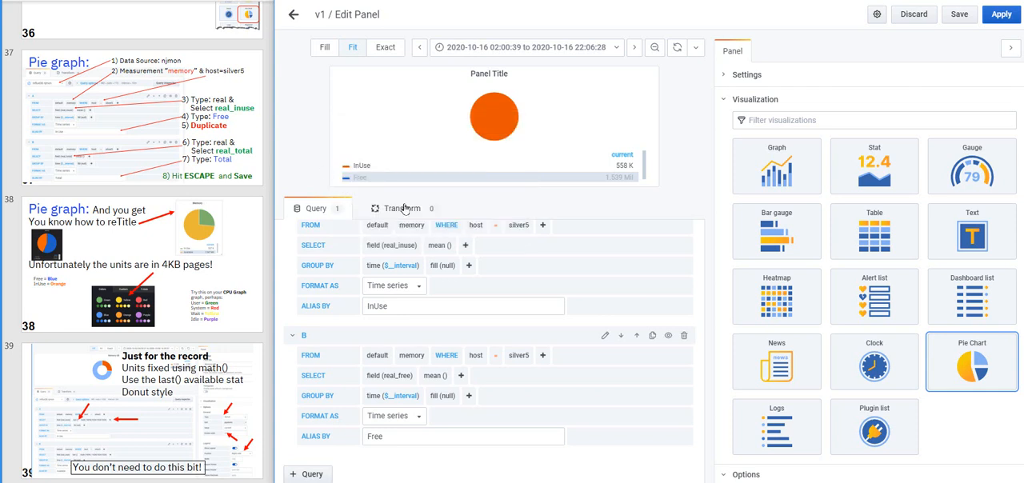
pyautogui.click(362, 177)
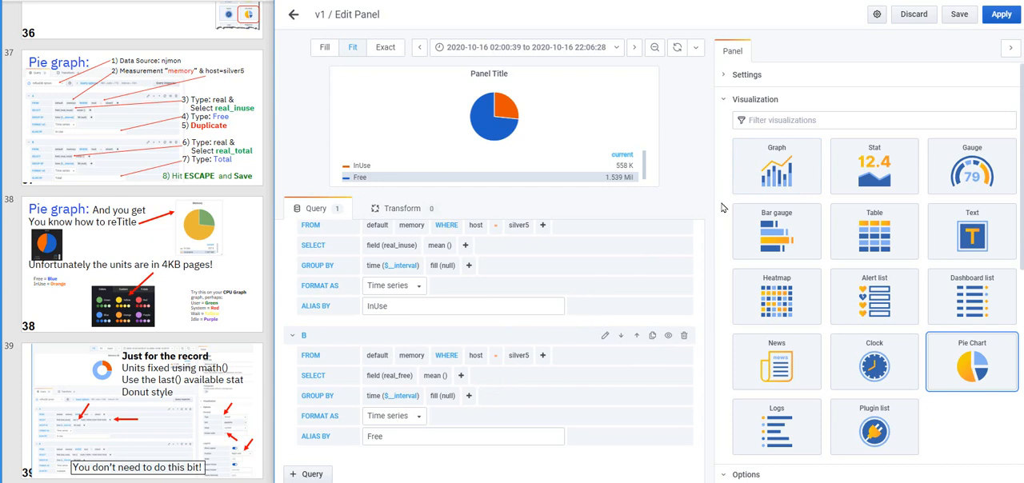
# Set the pie chart panel's title to Memory Use
pyautogui.click(723, 76)
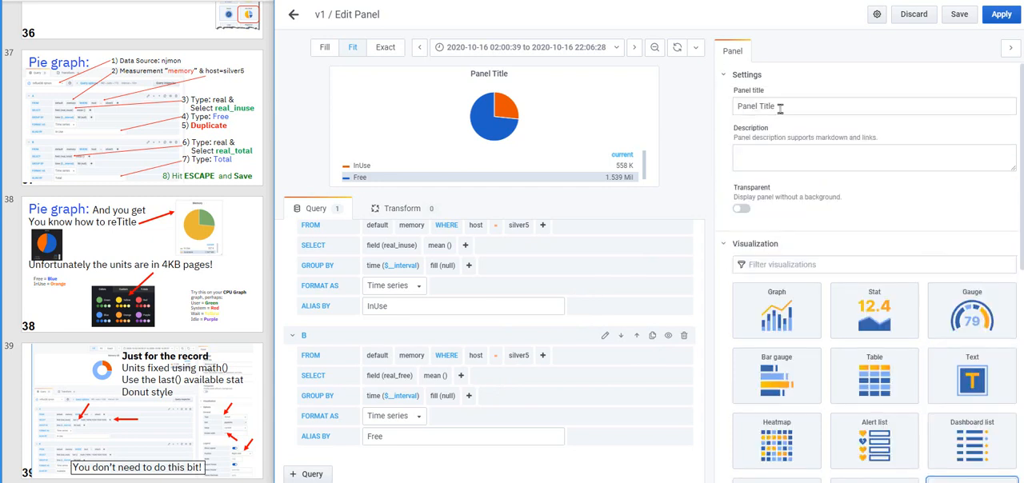
pyautogui.moveTo(783, 106); pyautogui.dragTo(729, 107)
pyautogui.write('Memory Use')
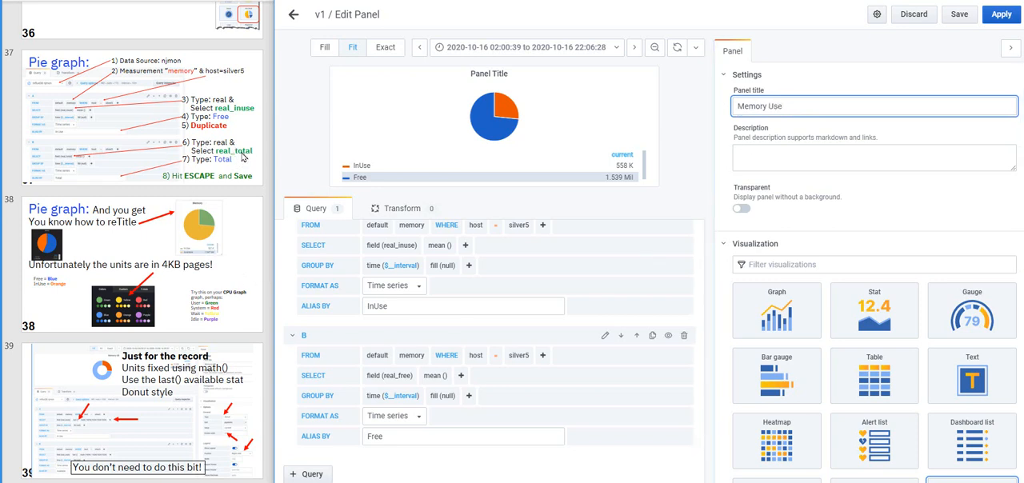
# Apply the panel changes and narrow the Memory Use panel to about half its width on the dashboard
pyautogui.scroll(-3, 244, 260)
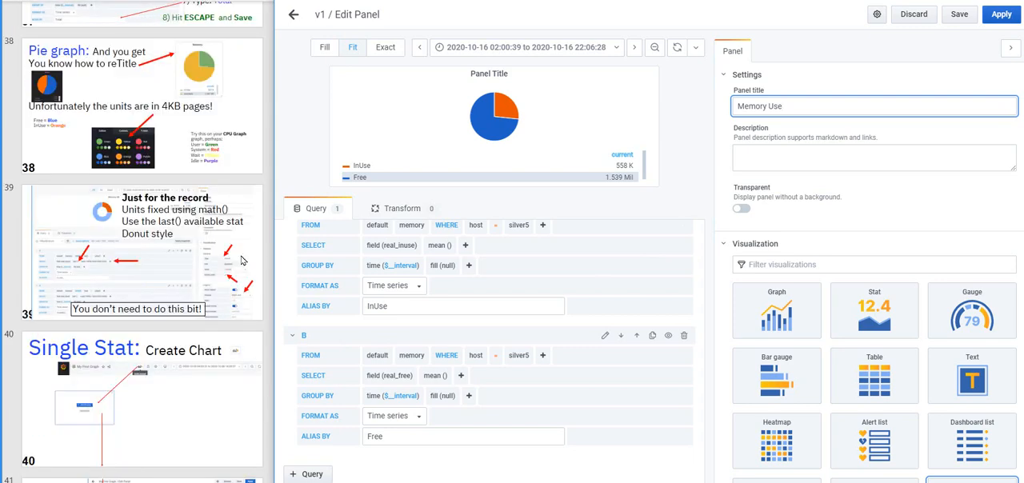
pyautogui.scroll(-2, 244, 260)
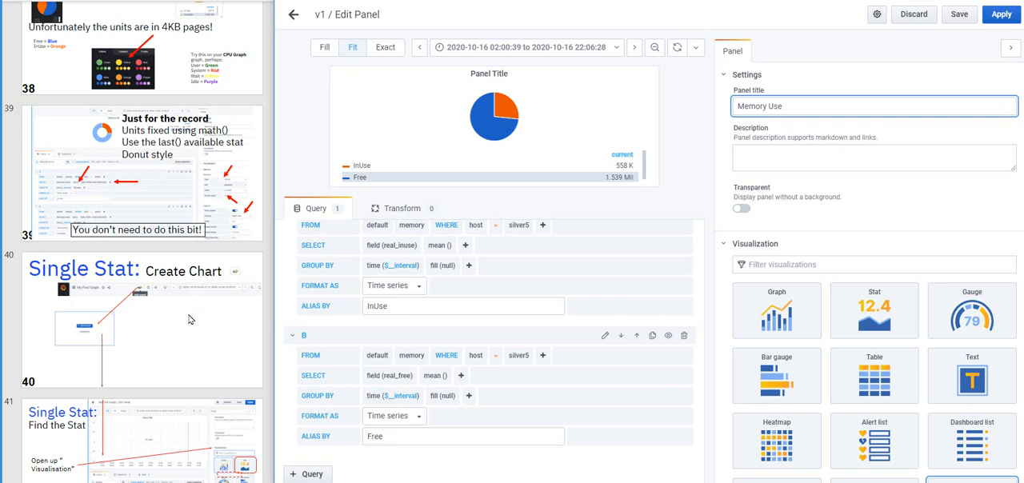
pyautogui.click(1002, 14)
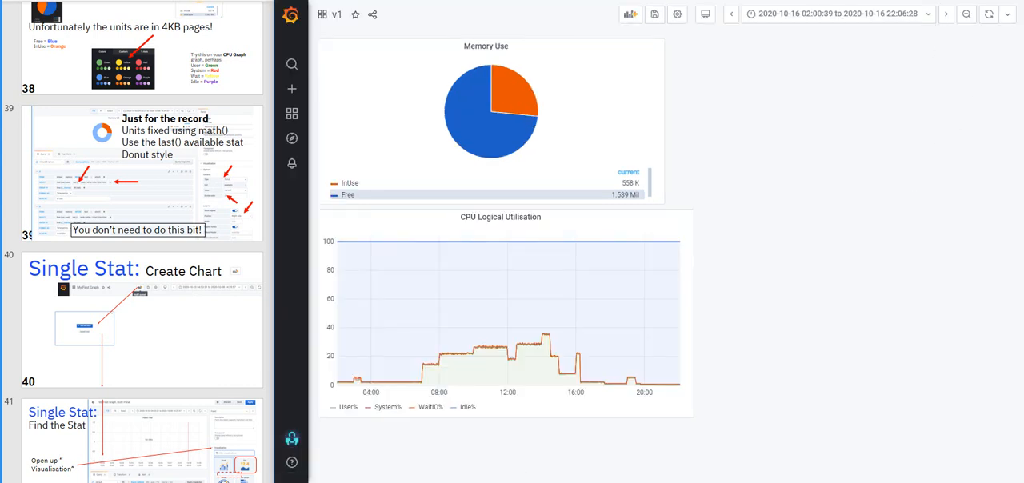
pyautogui.moveTo(662, 202); pyautogui.dragTo(489, 203)
# Change the Memory Use panel's chart type to donut and apply the change to the dashboard
pyautogui.click(400, 45)
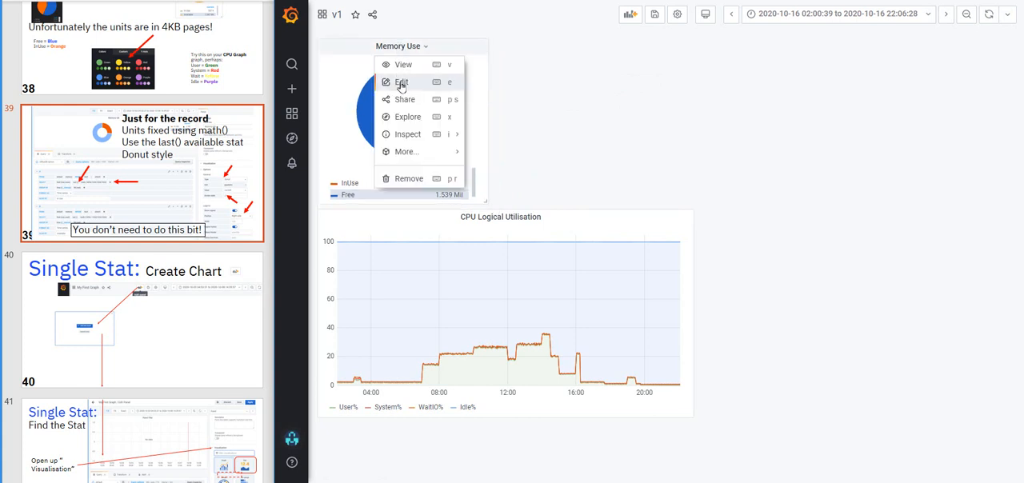
pyautogui.click(401, 83)
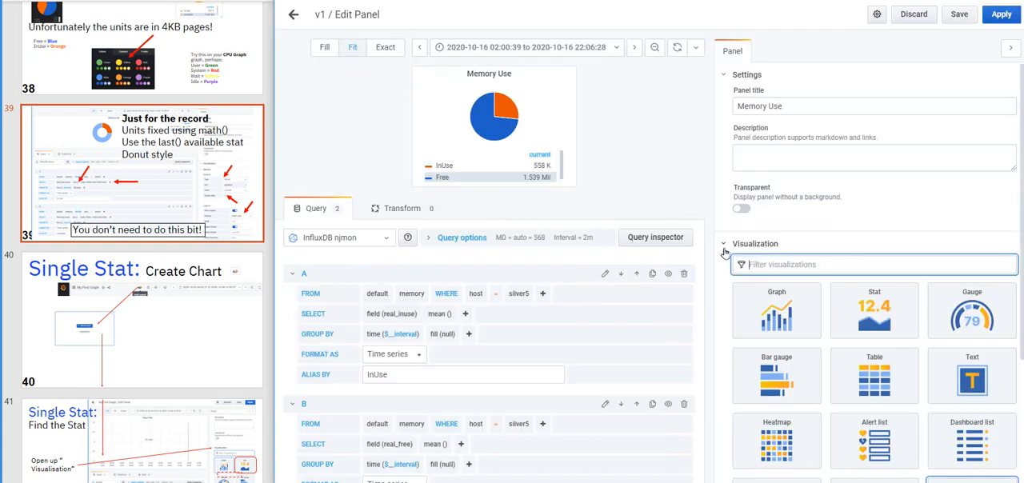
pyautogui.click(725, 246)
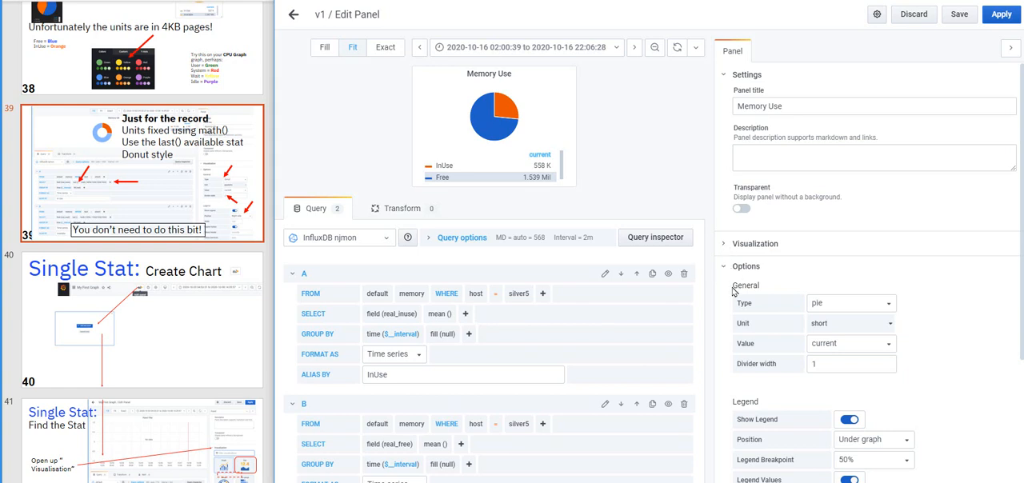
pyautogui.click(891, 307)
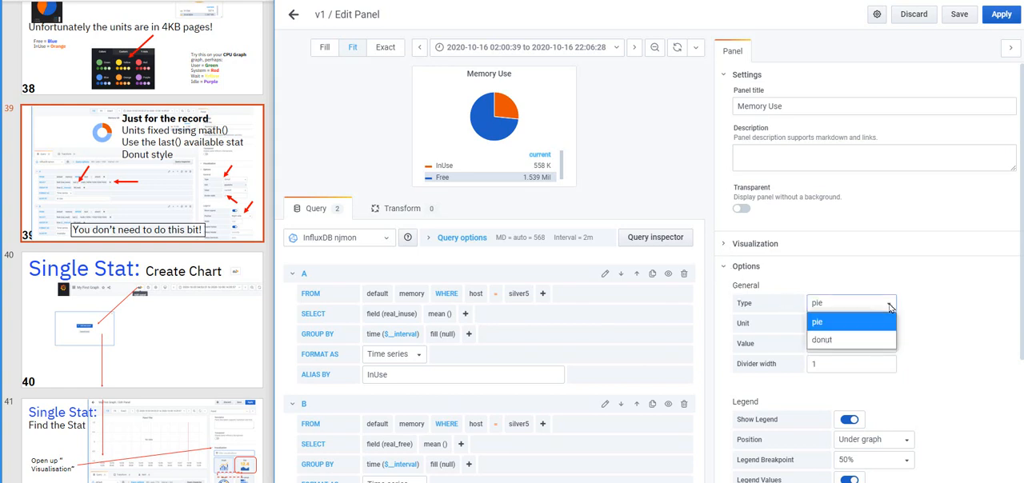
pyautogui.click(823, 343)
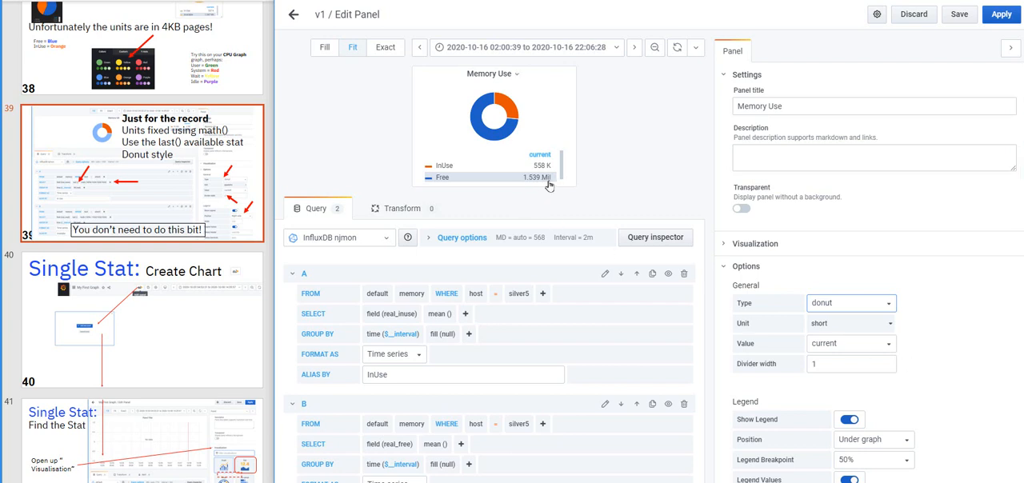
pyautogui.click(113, 192)
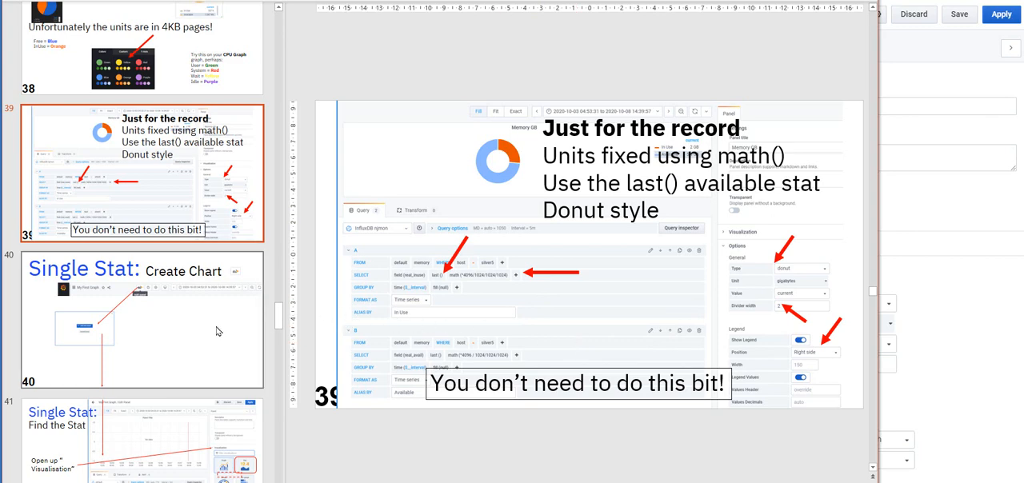
pyautogui.click(1004, 15)
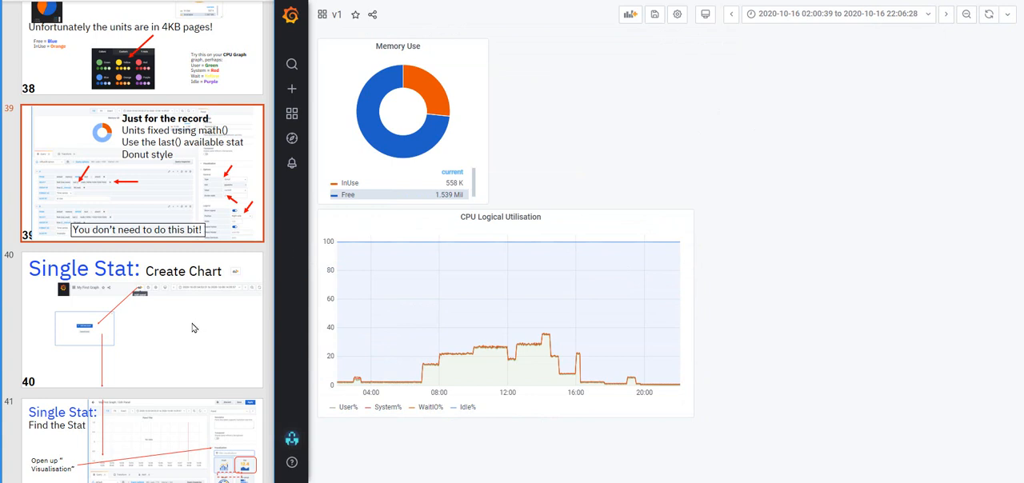
# Add a new panel with the Stat visualization and set its data source to InfluxDB njmon
pyautogui.scroll(-5, 192, 325)
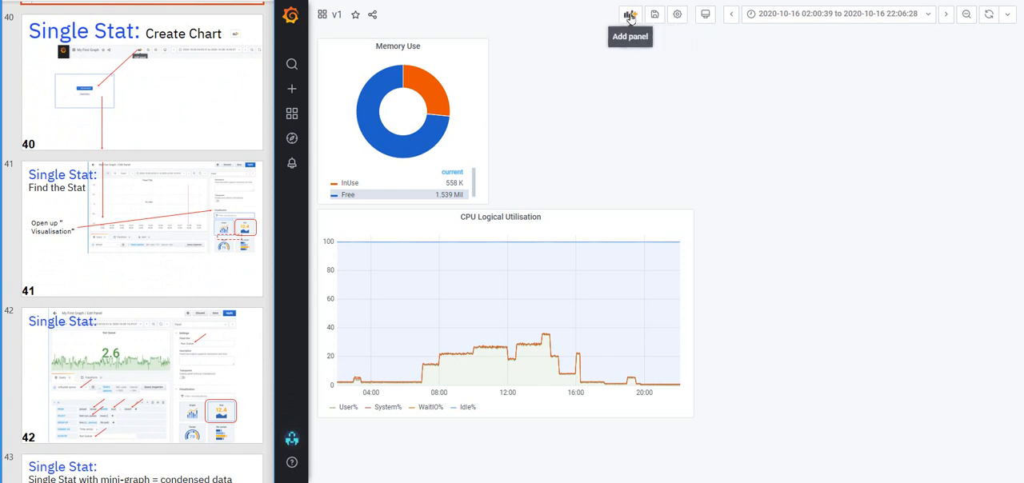
pyautogui.click(630, 16)
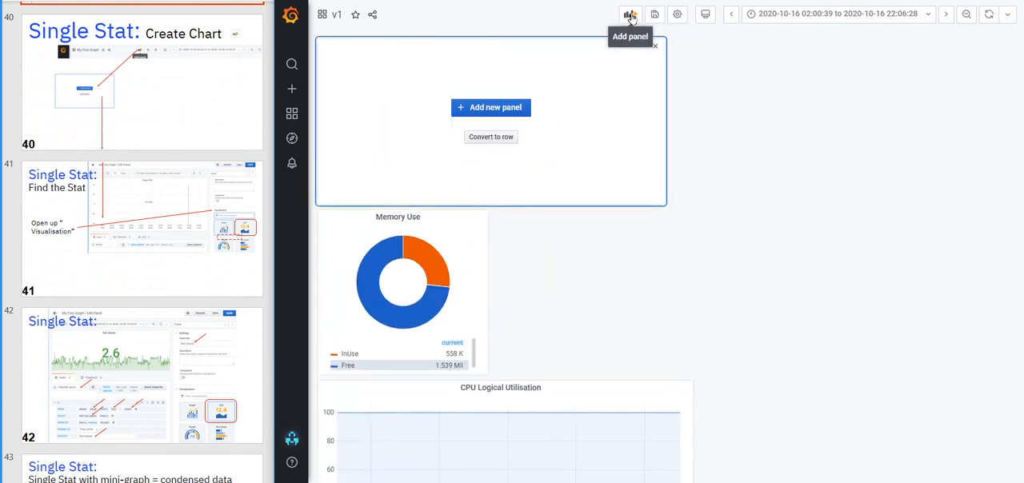
pyautogui.click(490, 109)
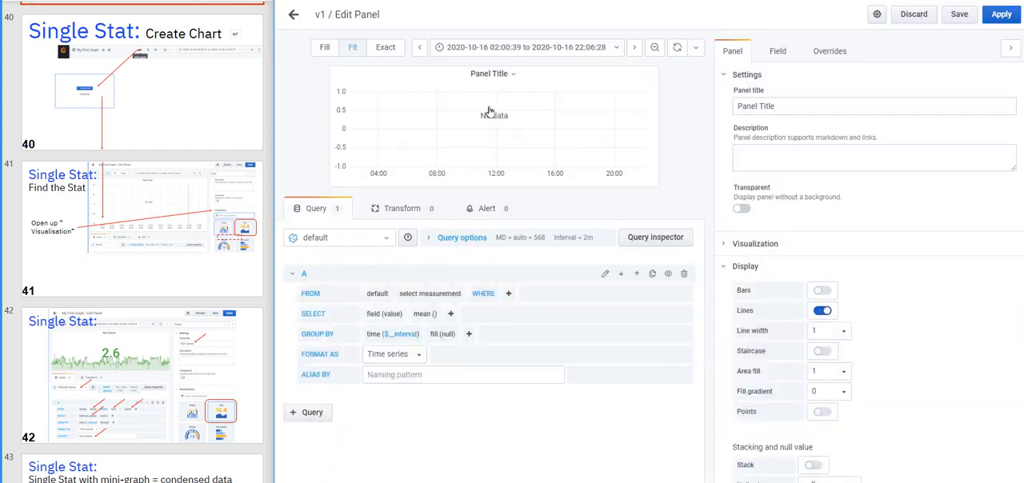
pyautogui.click(725, 267)
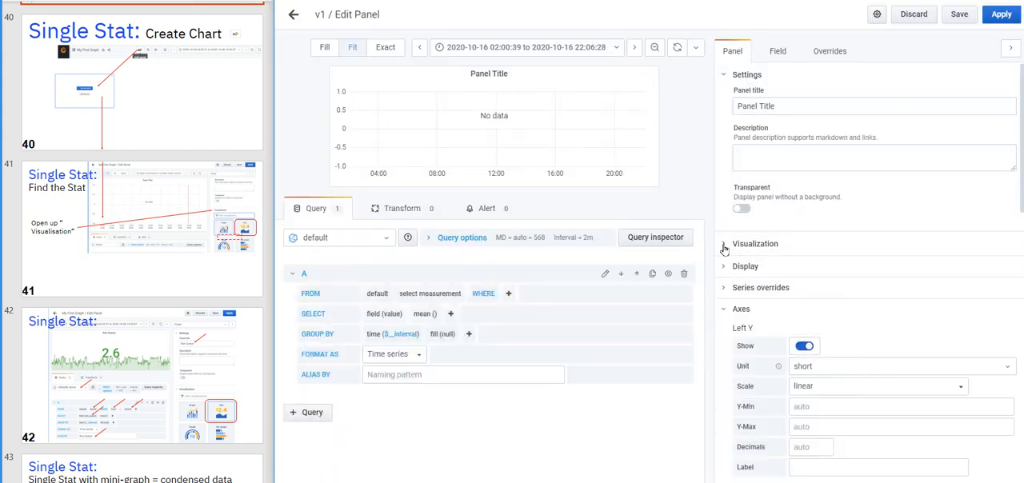
pyautogui.click(724, 247)
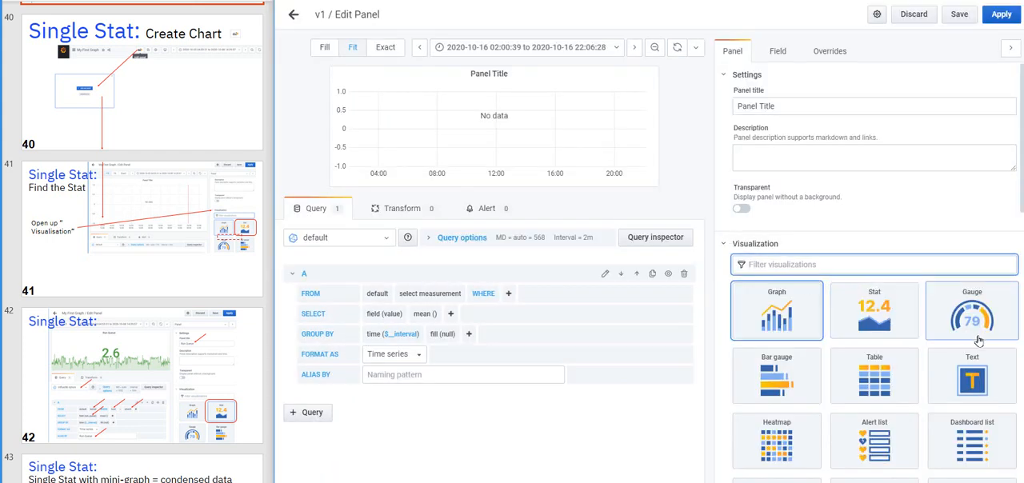
pyautogui.click(877, 311)
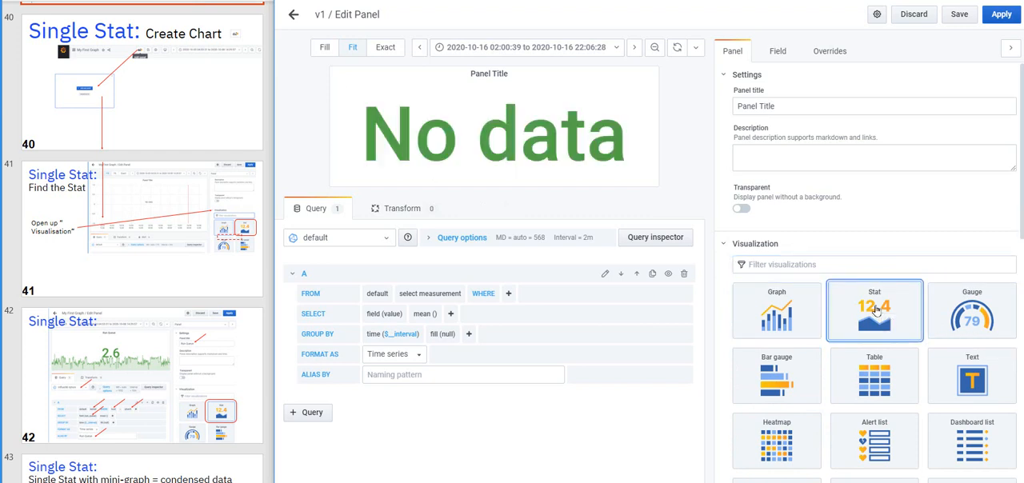
pyautogui.click(388, 240)
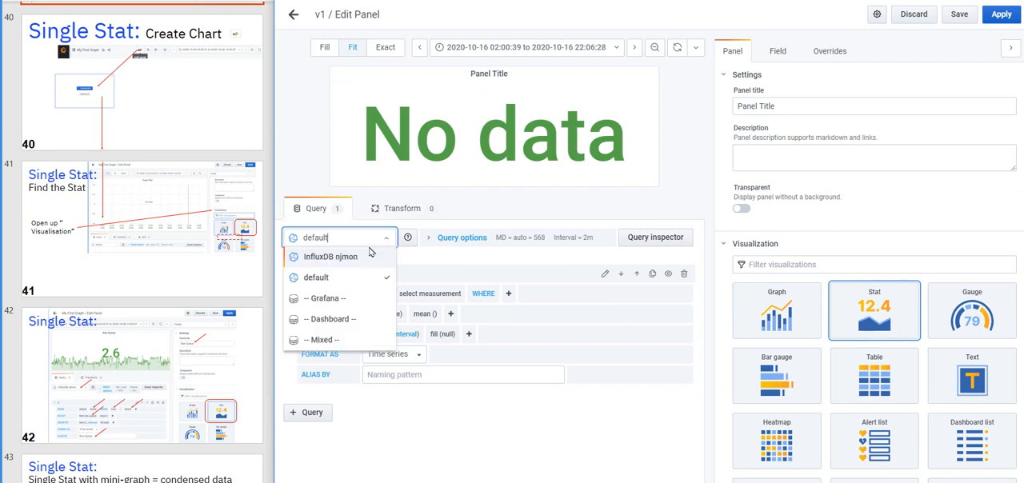
pyautogui.click(338, 258)
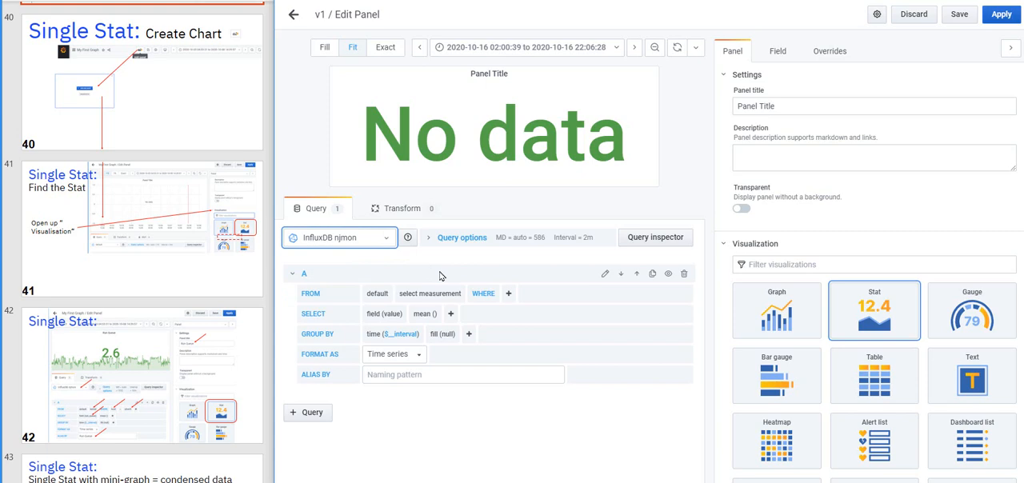
# Consult the Single Stat slide with the query settings and set the new panel's query measurement to kernel
pyautogui.scroll(-3, 181, 366)
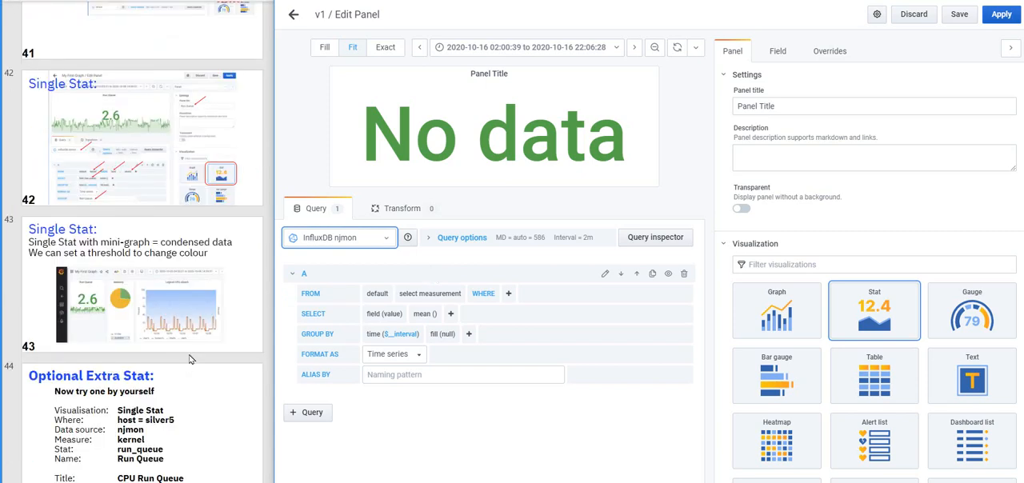
pyautogui.click(159, 187)
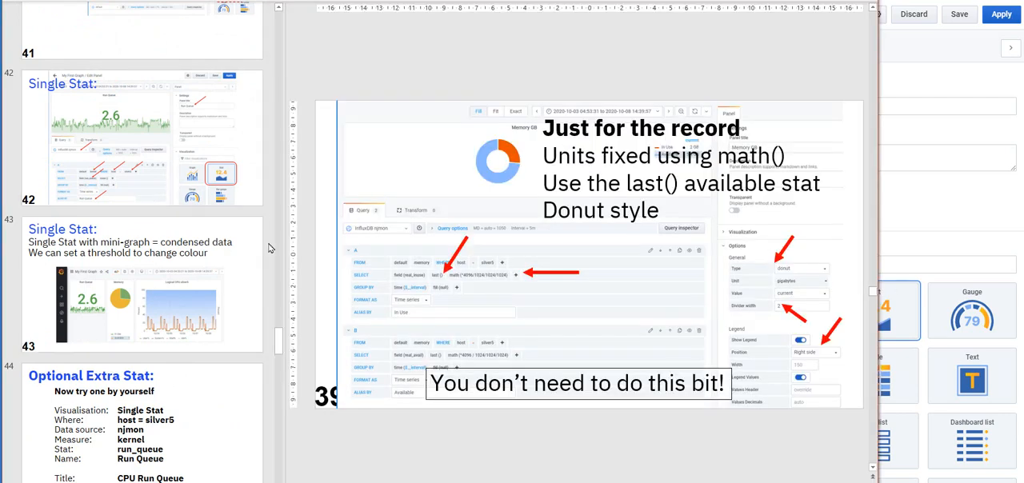
pyautogui.click(189, 152)
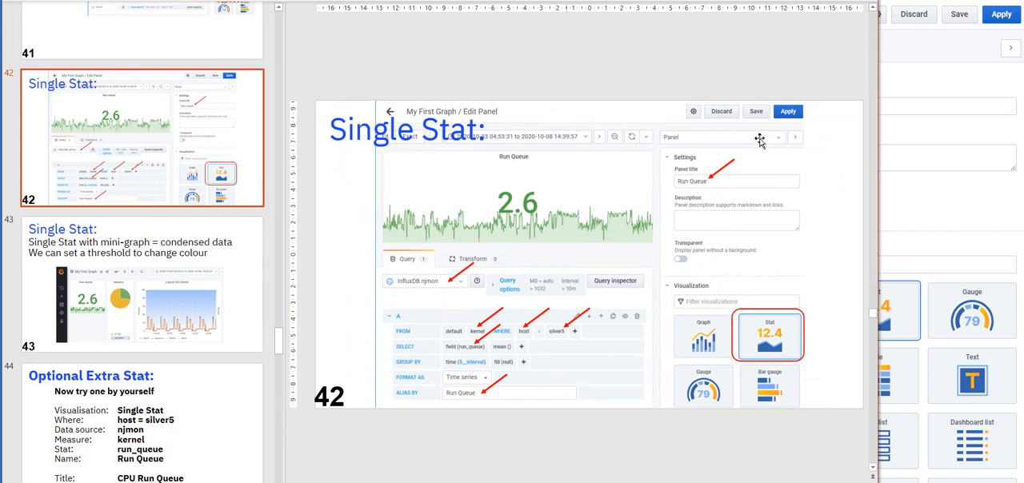
pyautogui.click(928, 83)
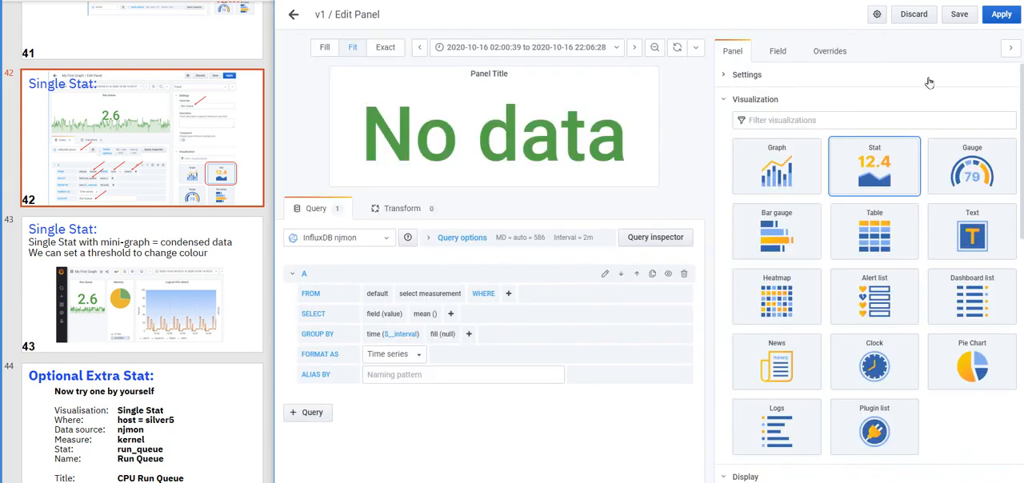
pyautogui.click(414, 293)
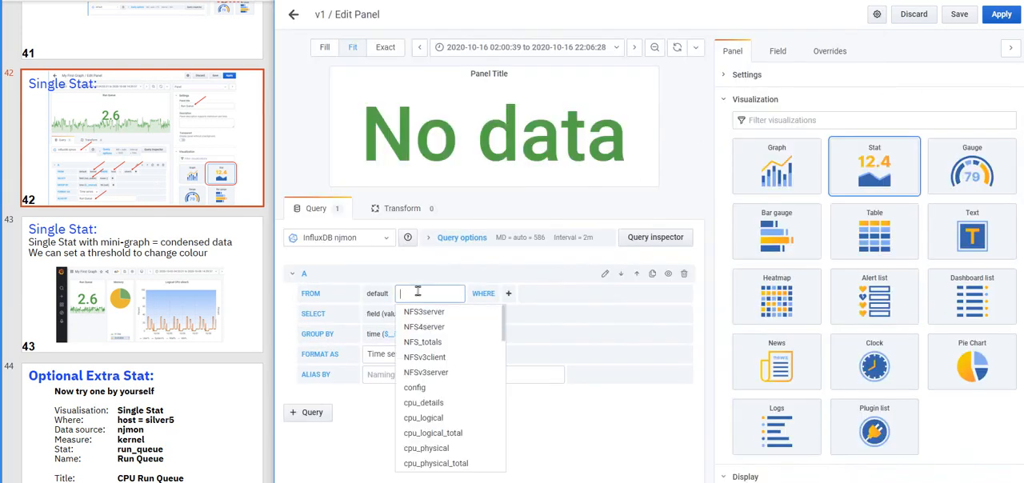
pyautogui.write('ker')
pyautogui.click(414, 312)
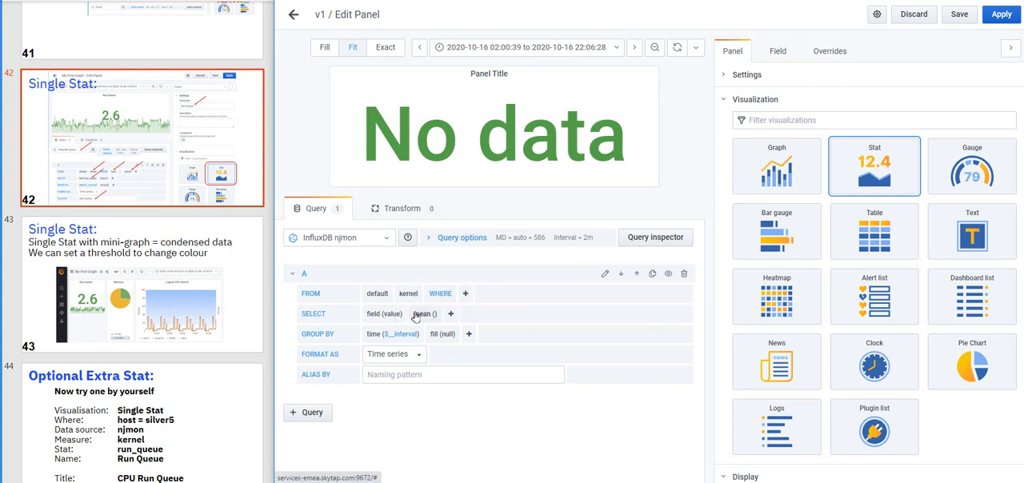
# Select run_queue as the field of the kernel query
pyautogui.click(390, 314)
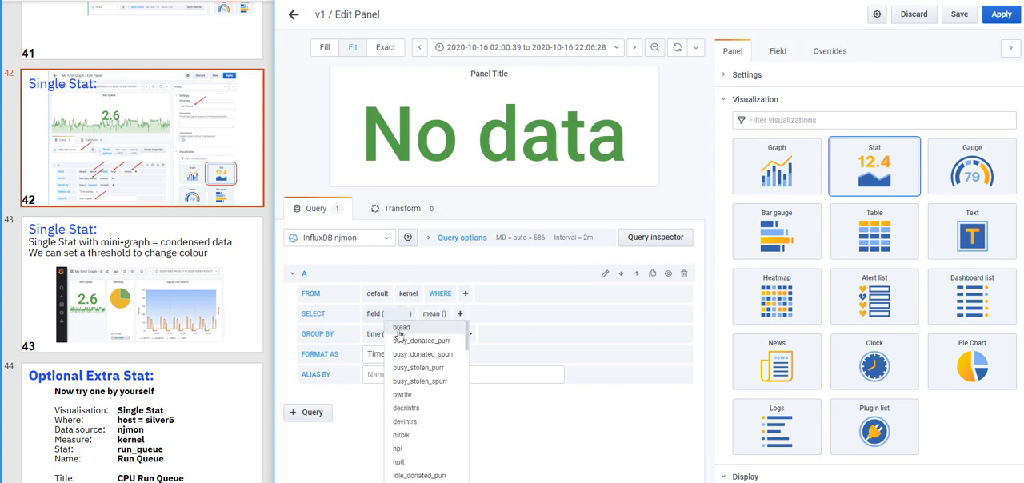
pyautogui.write('re')
pyautogui.press('BackSpace')
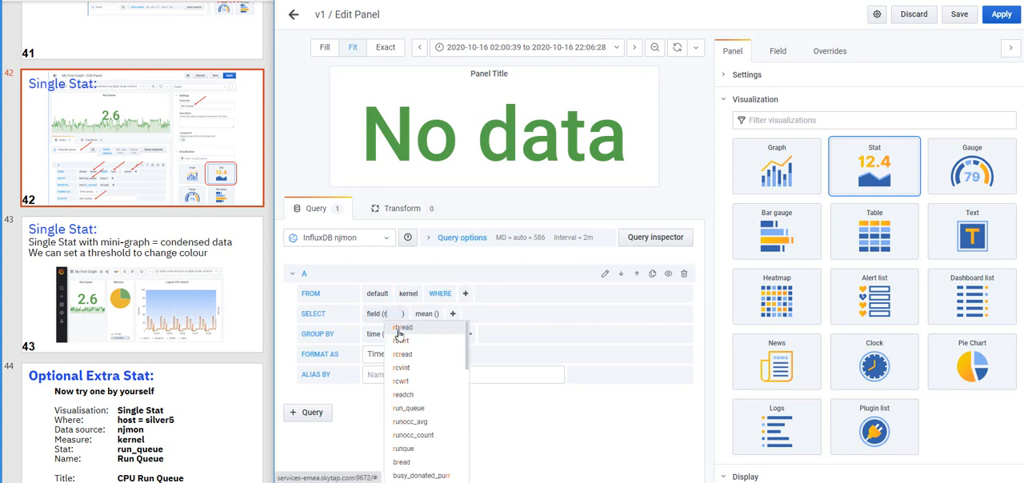
pyautogui.write('un')
pyautogui.click(402, 329)
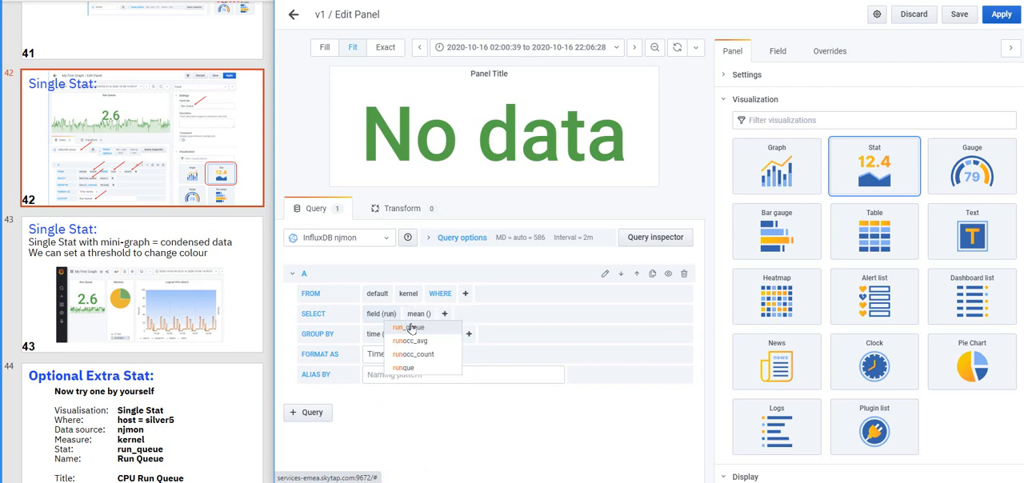
# Set the query alias to Run Queue and the panel title to CPU Run Queue
pyautogui.click(380, 376)
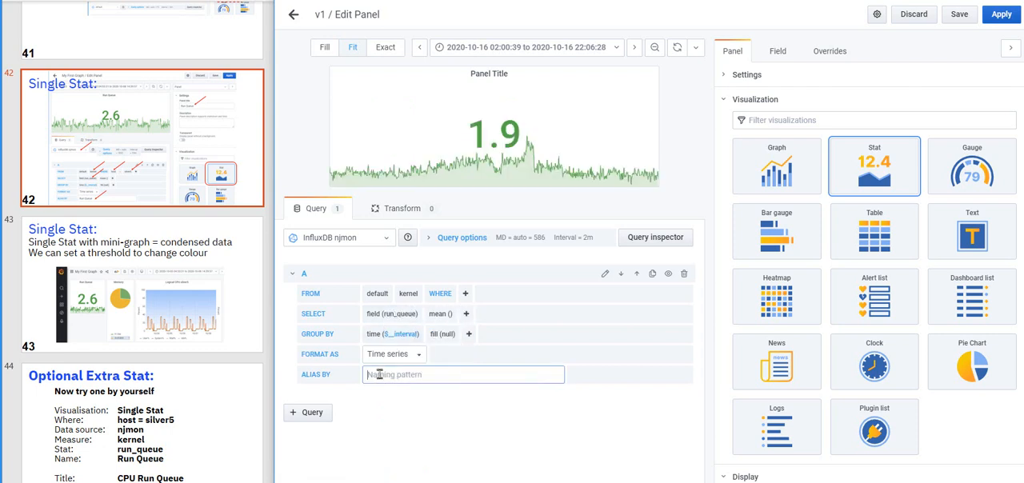
pyautogui.write('Run Queue')
pyautogui.click(729, 76)
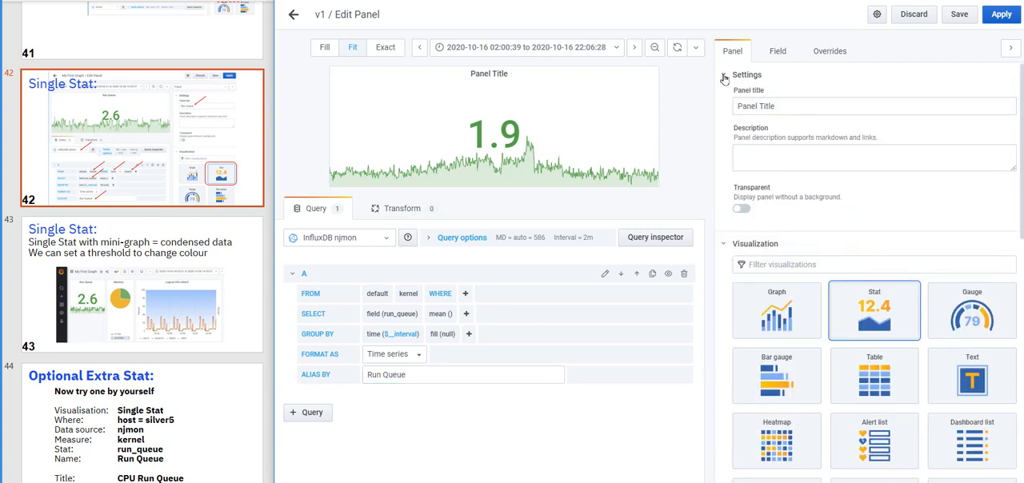
pyautogui.moveTo(784, 105); pyautogui.dragTo(738, 106)
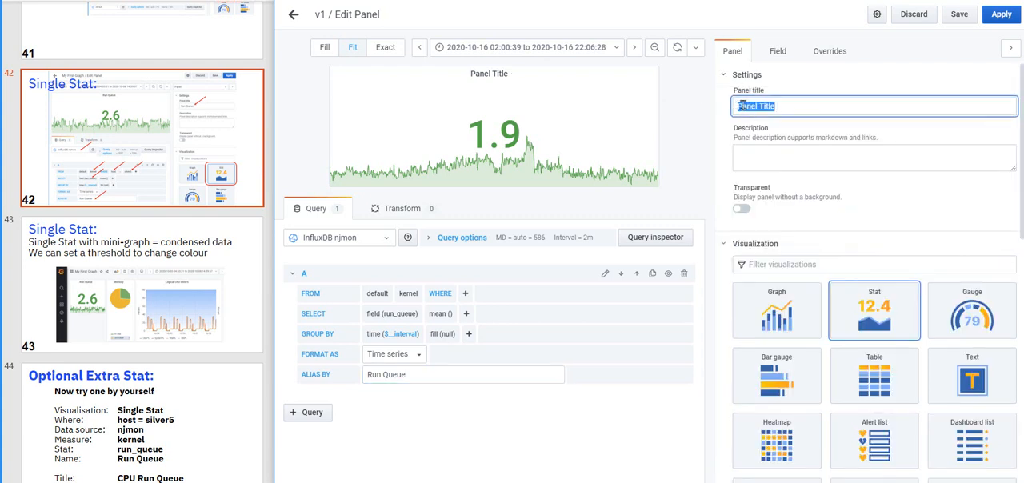
pyautogui.write('CPU Run Queue')
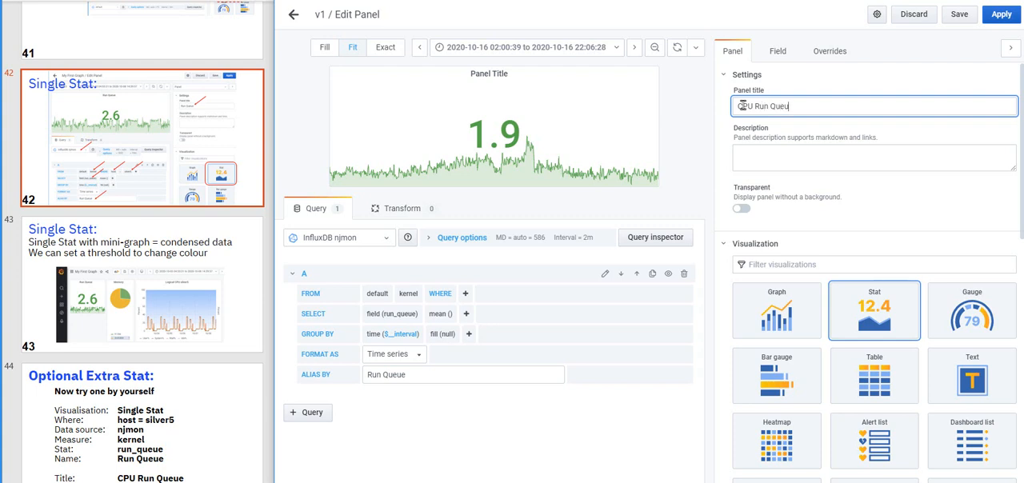
pyautogui.click(631, 413)
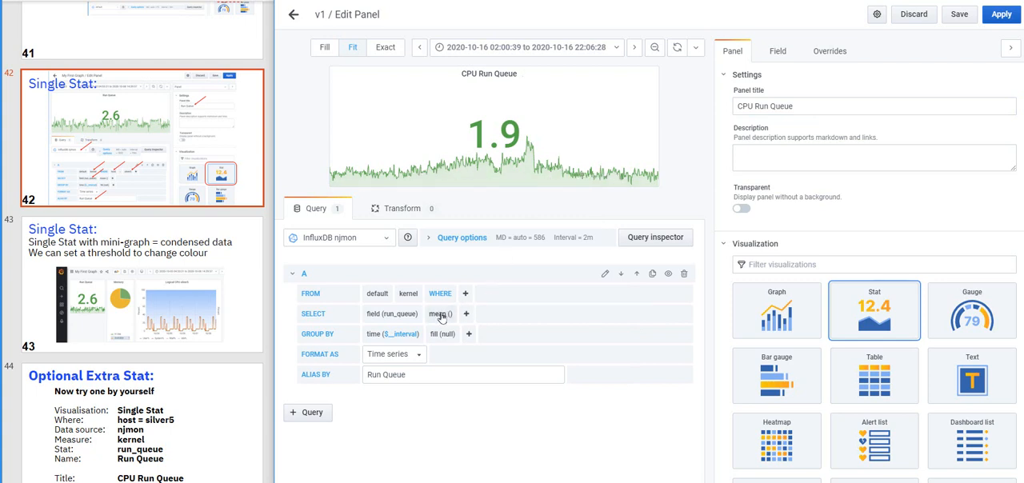
# Replace the mean aggregation on the run_queue field with the last selector
pyautogui.click(440, 315)
pyautogui.click(444, 332)
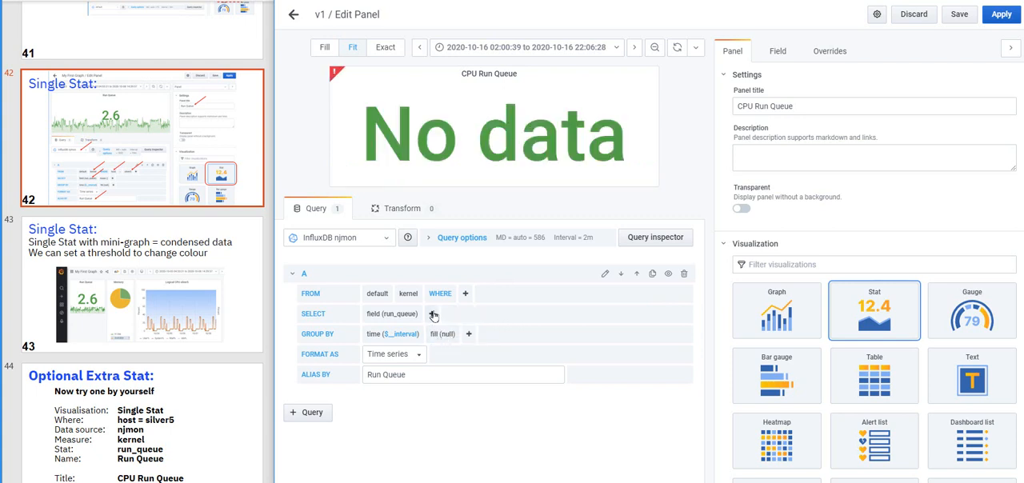
pyautogui.click(433, 315)
pyautogui.moveTo(464, 364)
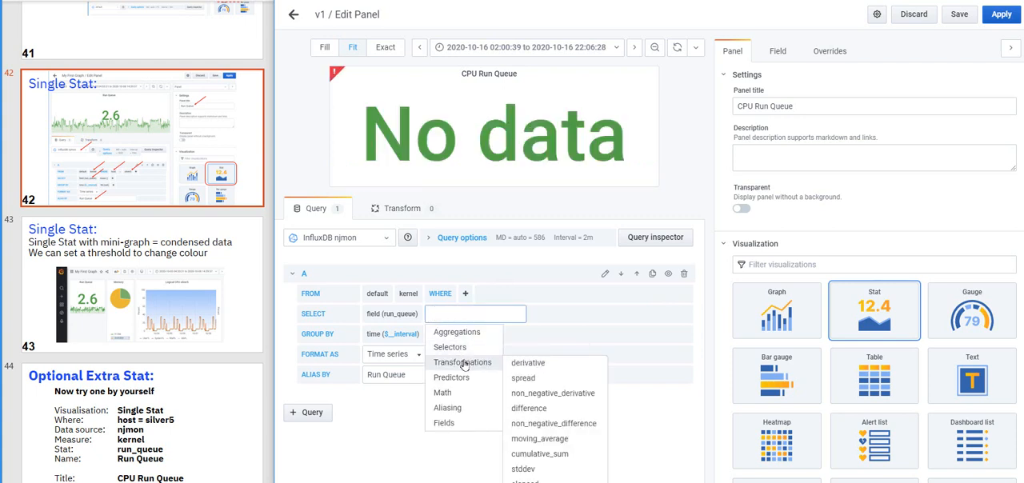
pyautogui.moveTo(464, 347)
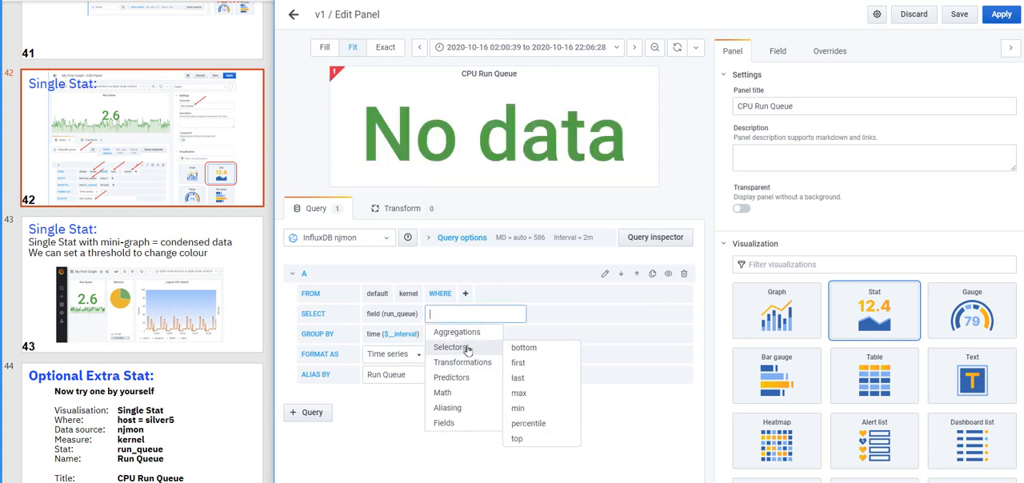
pyautogui.click(525, 378)
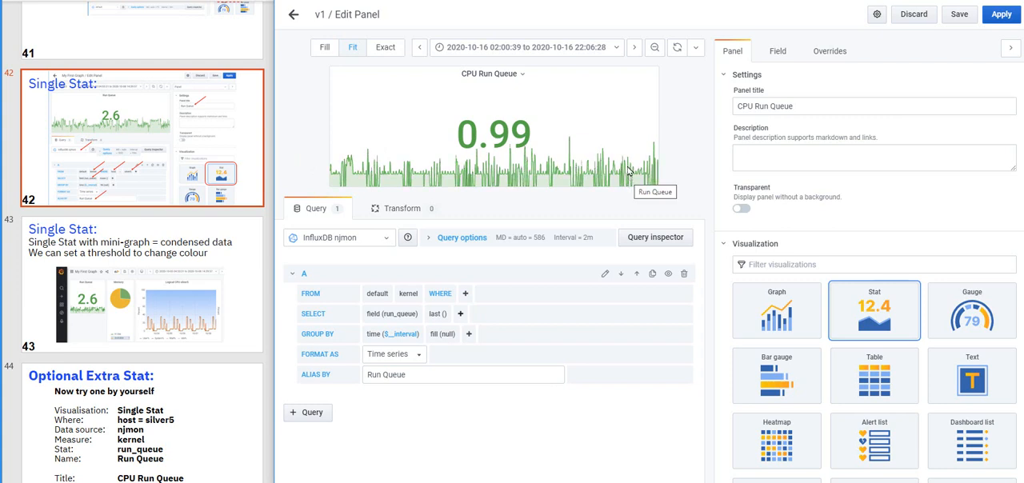
# Apply the panel changes and arrange CPU Run Queue beside the Memory Use panel at the same width and height
pyautogui.click(1002, 14)
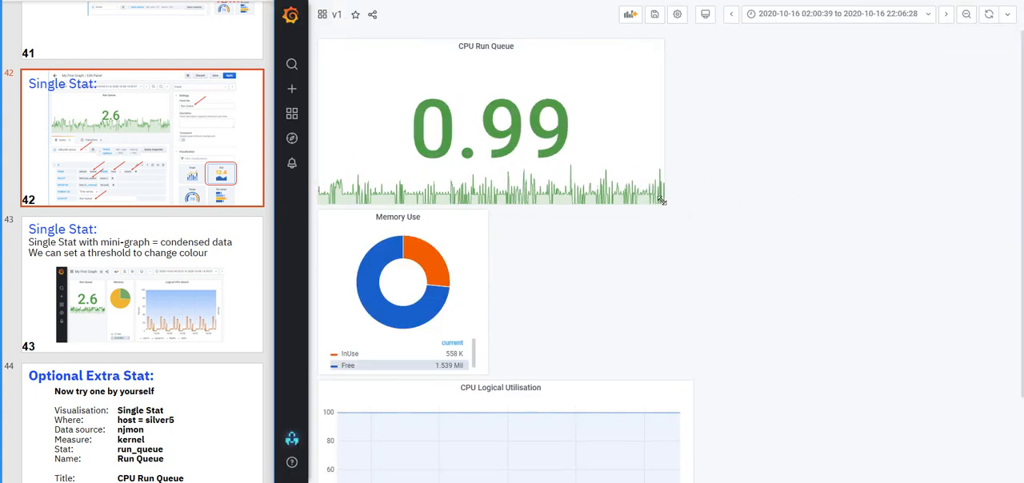
pyautogui.moveTo(656, 200); pyautogui.dragTo(475, 175)
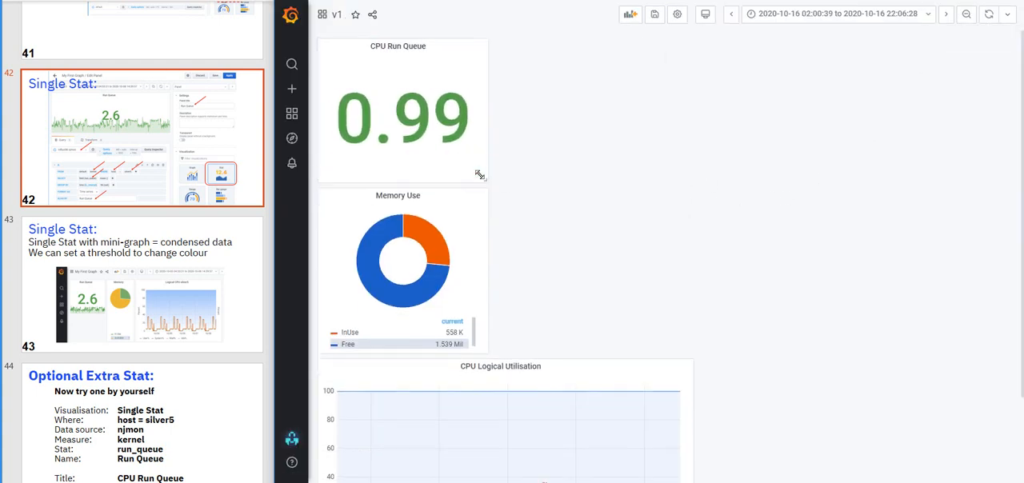
pyautogui.moveTo(359, 47); pyautogui.dragTo(530, 64)
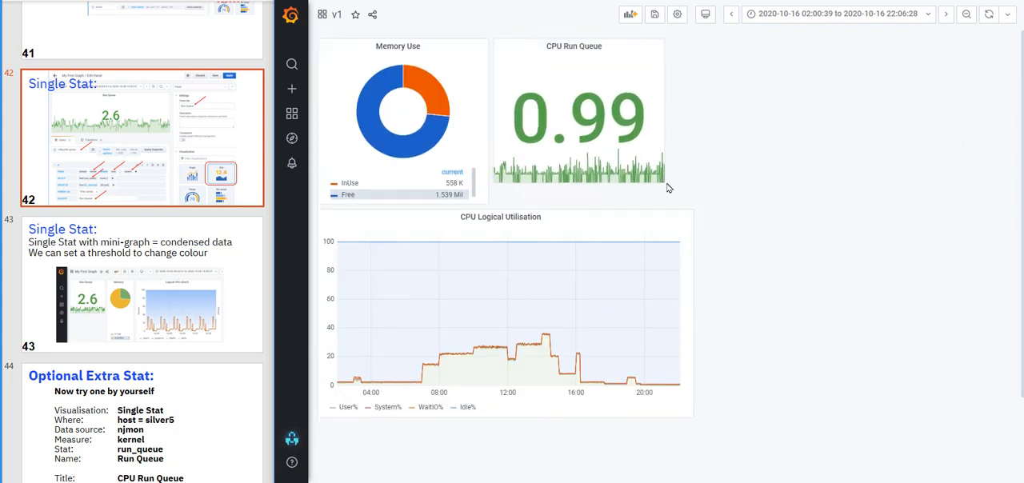
pyautogui.moveTo(664, 182); pyautogui.dragTo(663, 199)
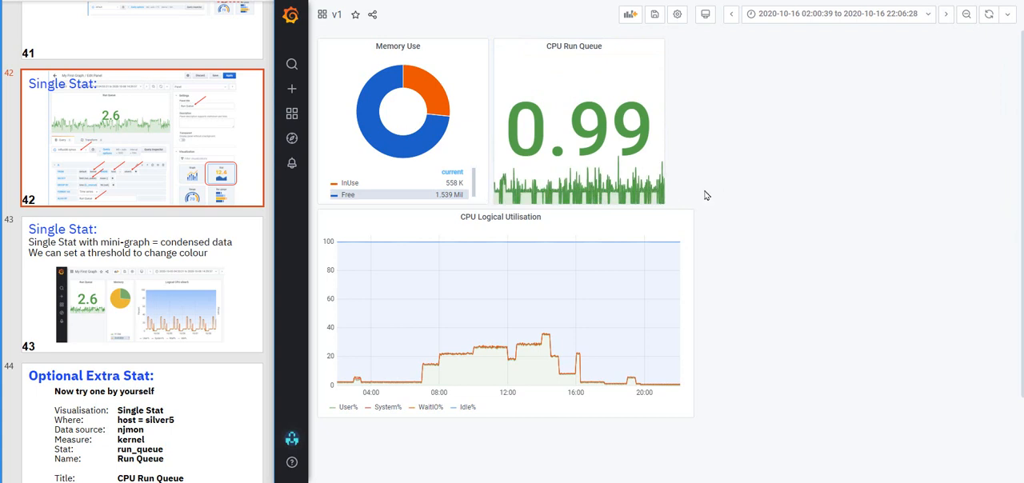
# Narrow CPU Logical Utilisation to the combined width of the other two panels, try it beside them and move it back beneath
pyautogui.click(671, 336)
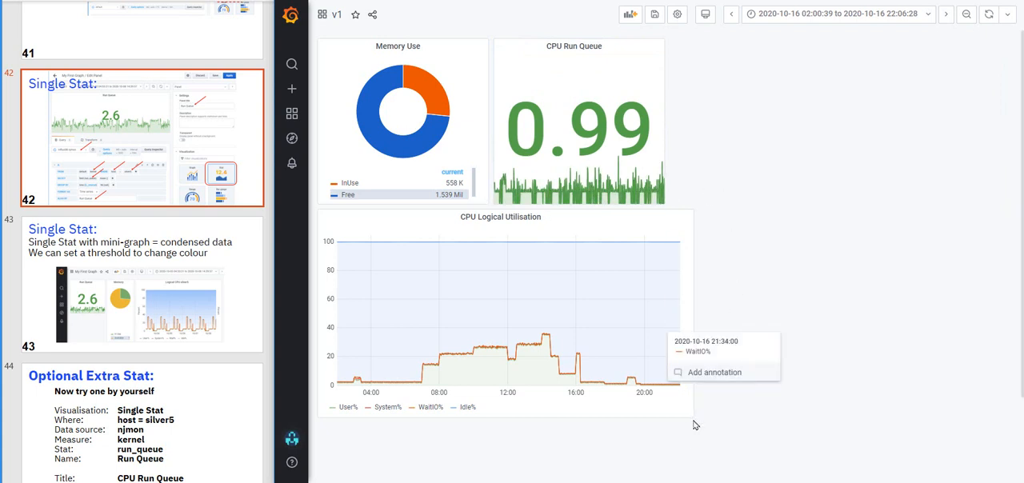
pyautogui.moveTo(692, 416); pyautogui.dragTo(662, 416)
pyautogui.moveTo(504, 218); pyautogui.dragTo(855, 46)
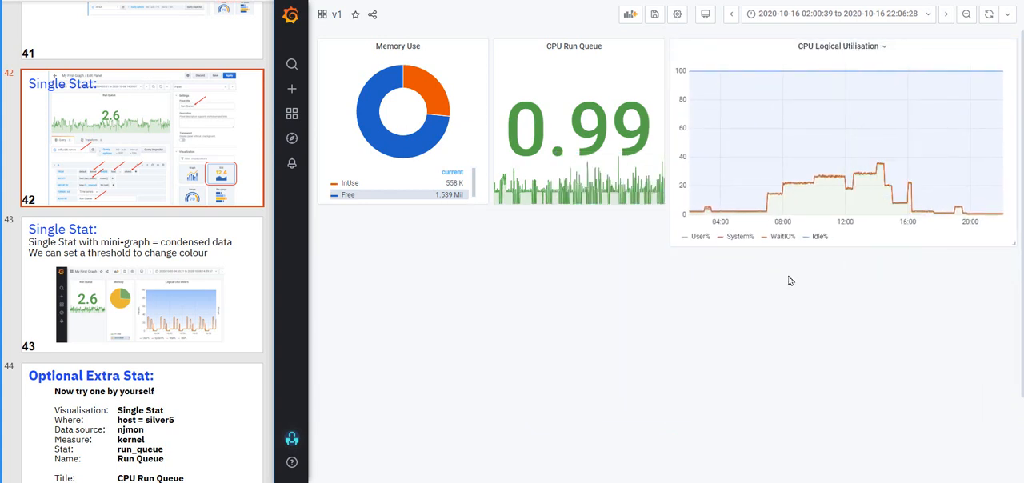
pyautogui.moveTo(768, 50); pyautogui.dragTo(445, 236)
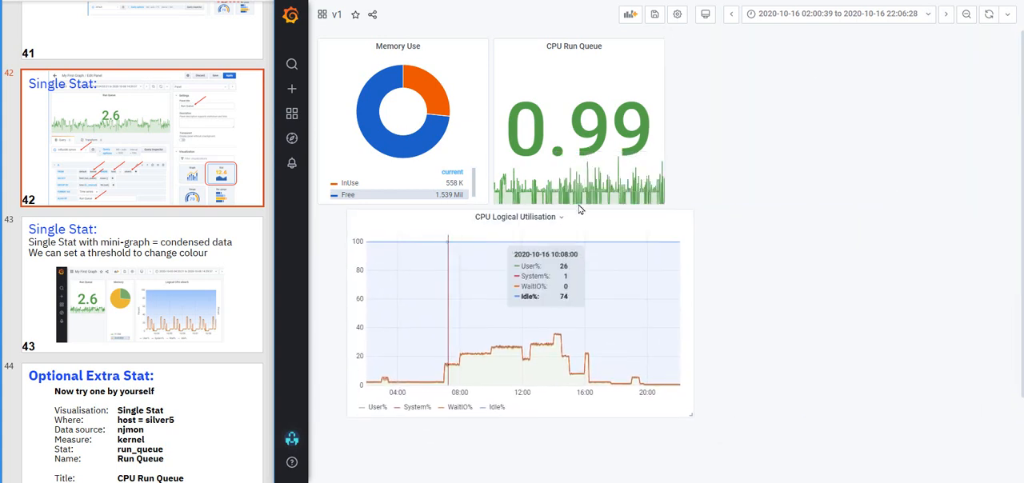
# Duplicate the CPU Run Queue panel on the dashboard
pyautogui.click(574, 46)
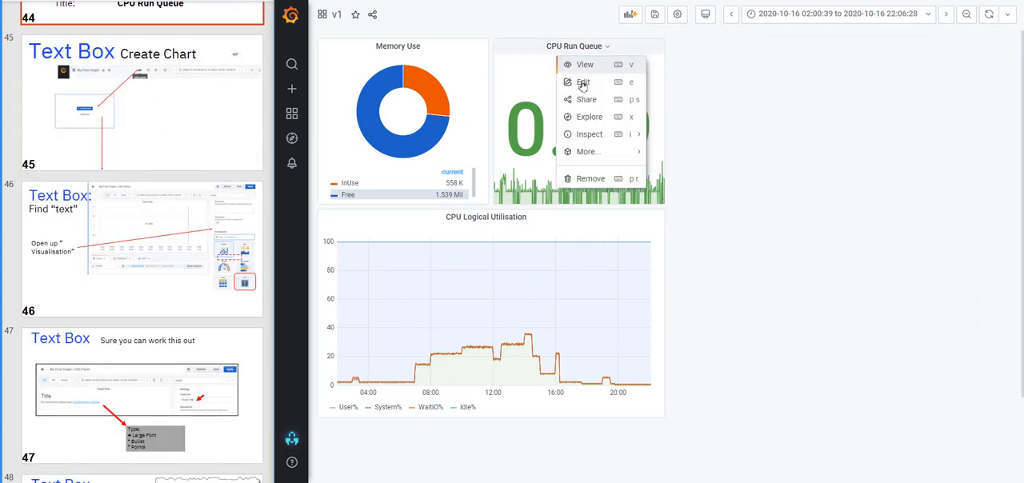
pyautogui.moveTo(595, 155)
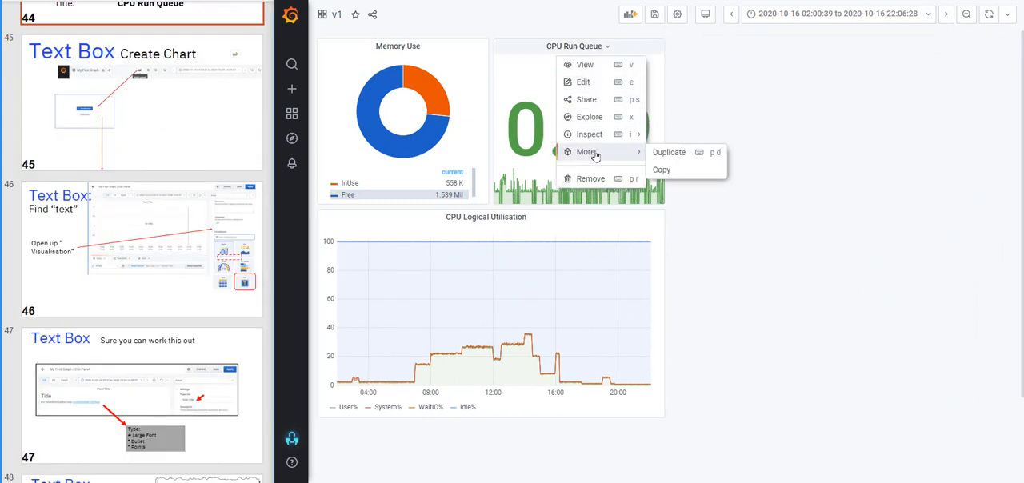
pyautogui.click(669, 153)
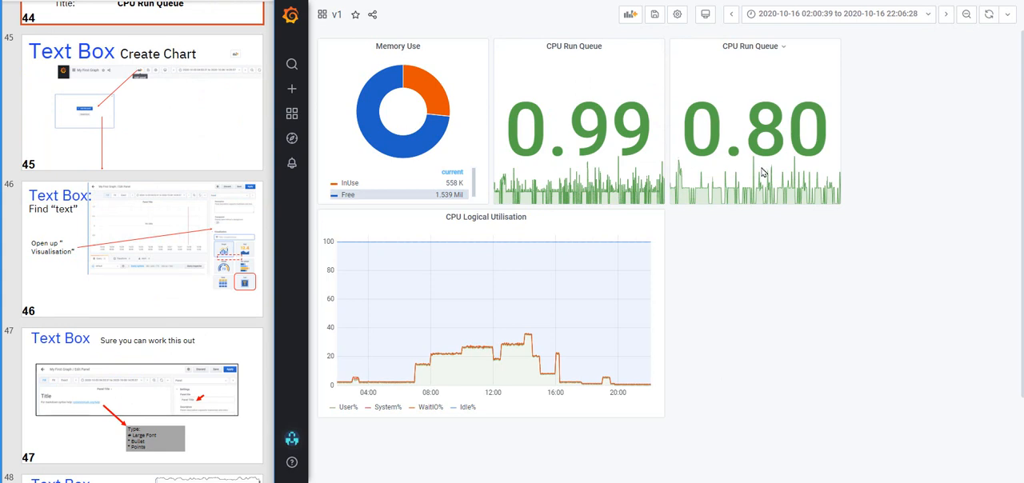
# Edit the duplicated CPU Run Queue panel and change its query field from run_queue to syscall
pyautogui.click(752, 47)
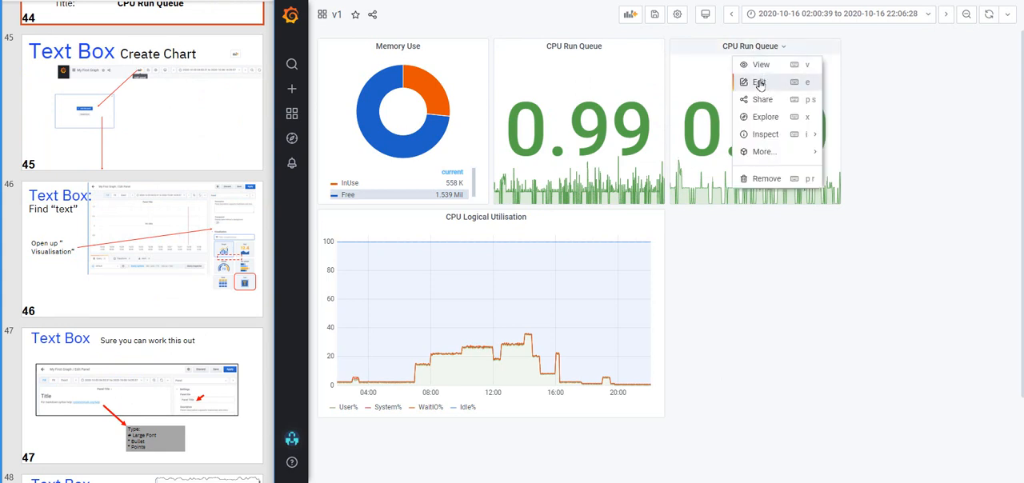
pyautogui.click(759, 83)
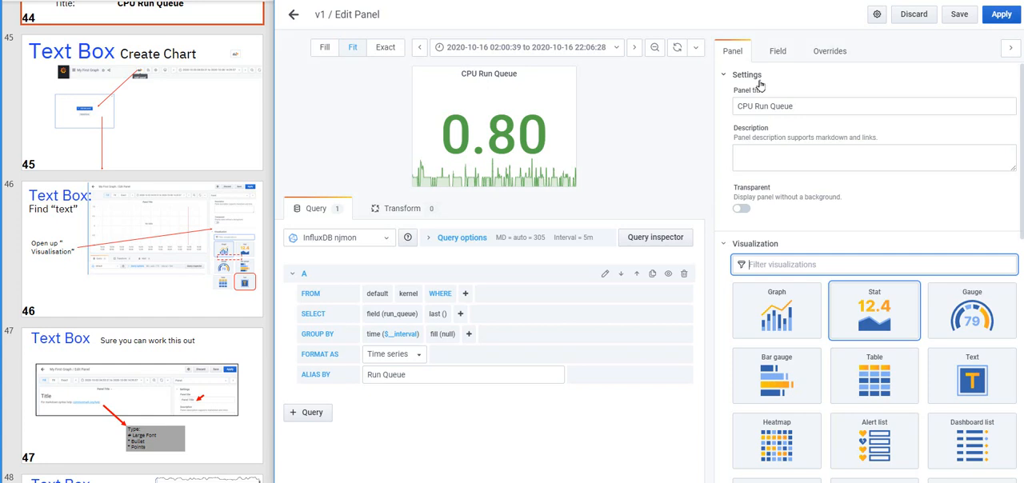
pyautogui.click(400, 315)
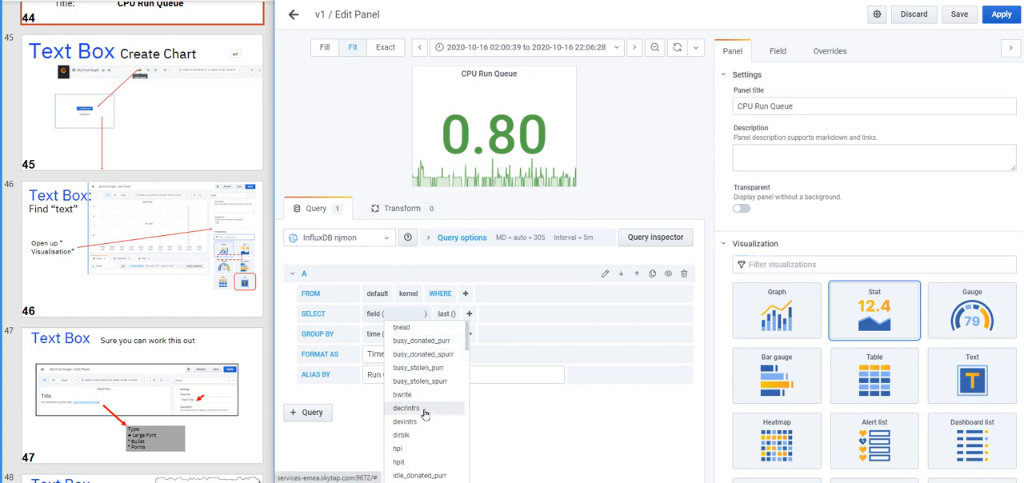
pyautogui.scroll(-2, 429, 401)
pyautogui.scroll(-1, 431, 396)
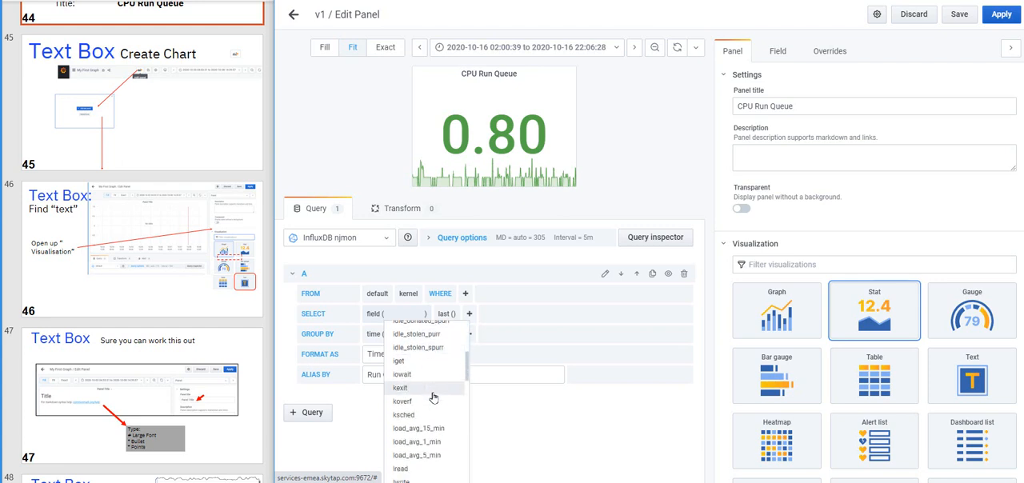
pyautogui.scroll(-6, 435, 398)
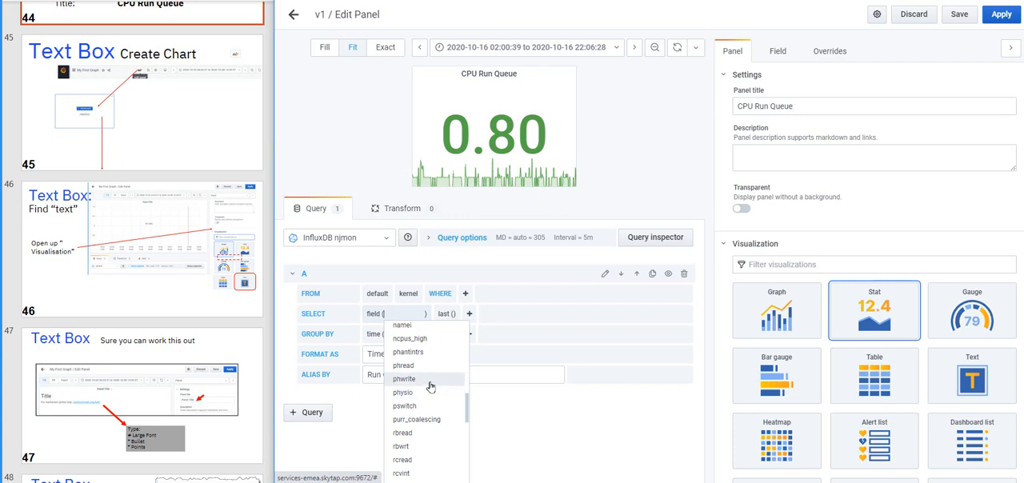
pyautogui.scroll(-4, 430, 386)
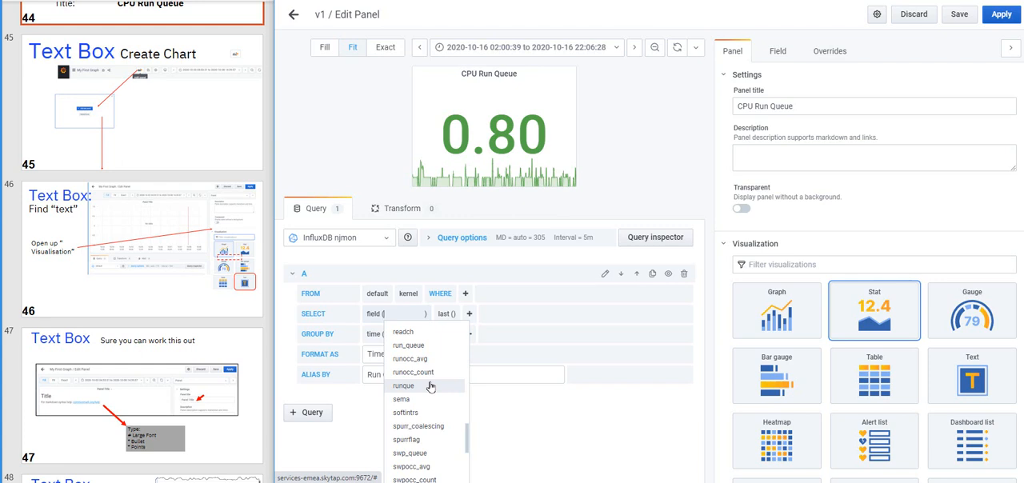
pyautogui.scroll(-4, 431, 387)
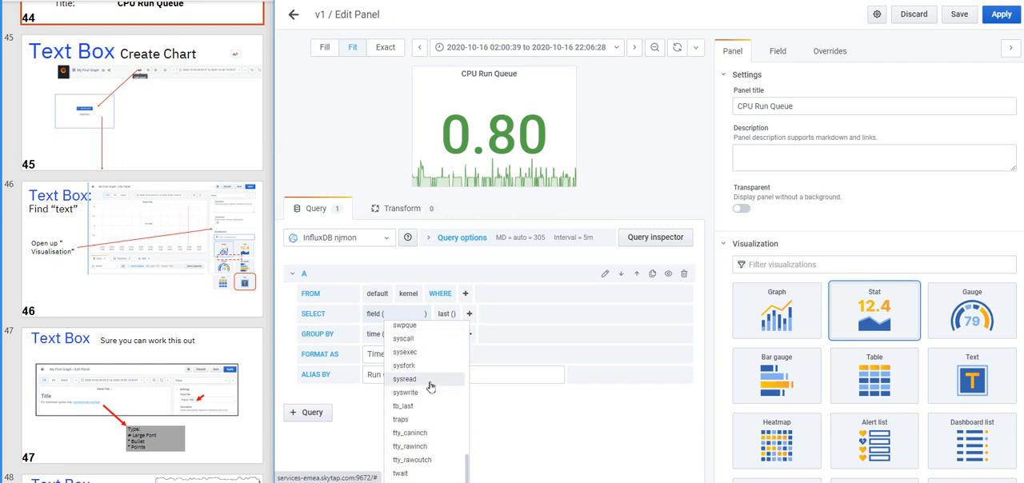
pyautogui.click(403, 339)
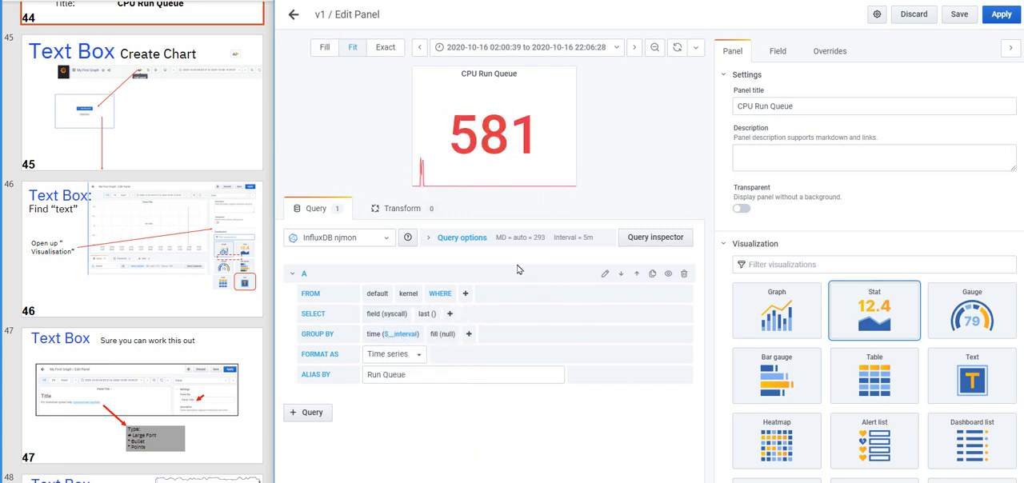
# Set the query alias to System Call and the panel title to SysCall, and apply the panel changes
pyautogui.moveTo(413, 366); pyautogui.dragTo(354, 376)
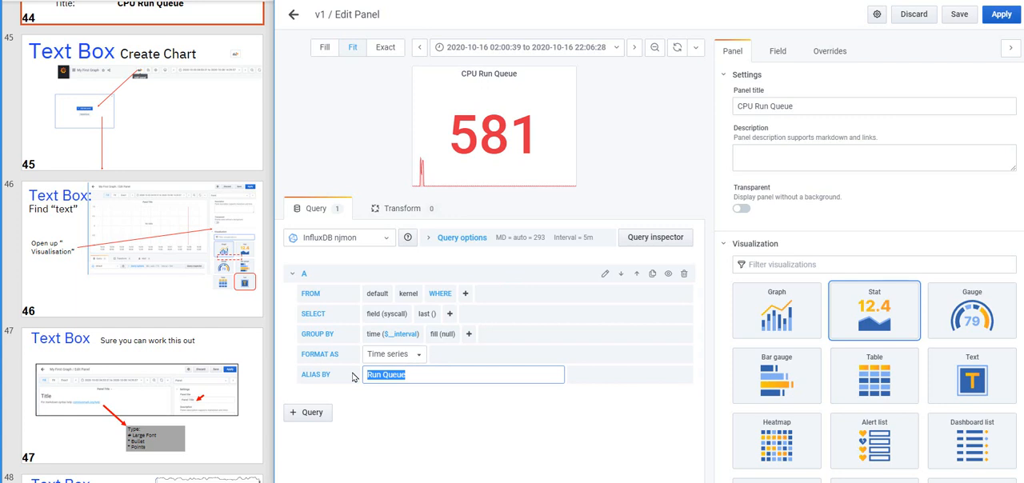
pyautogui.write('System Call')
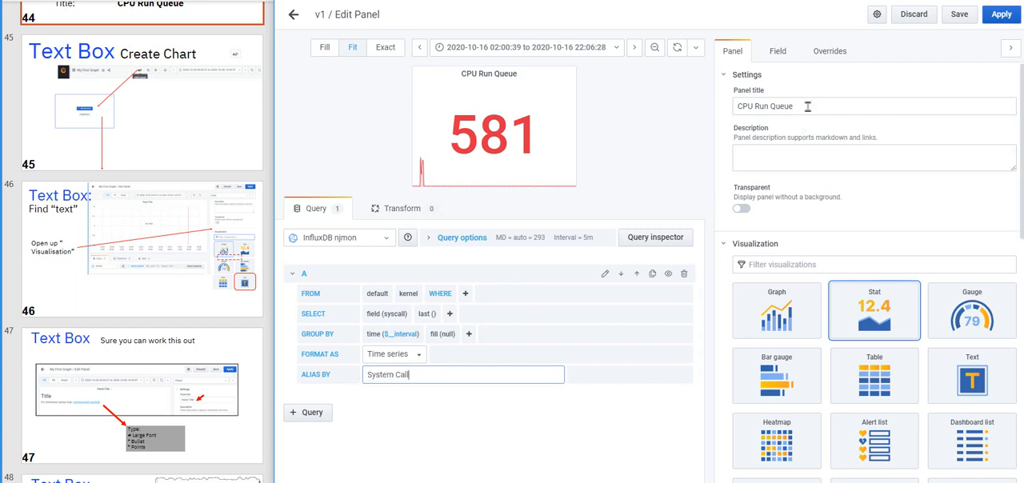
pyautogui.moveTo(800, 106); pyautogui.dragTo(701, 104)
pyautogui.write('SysCall')
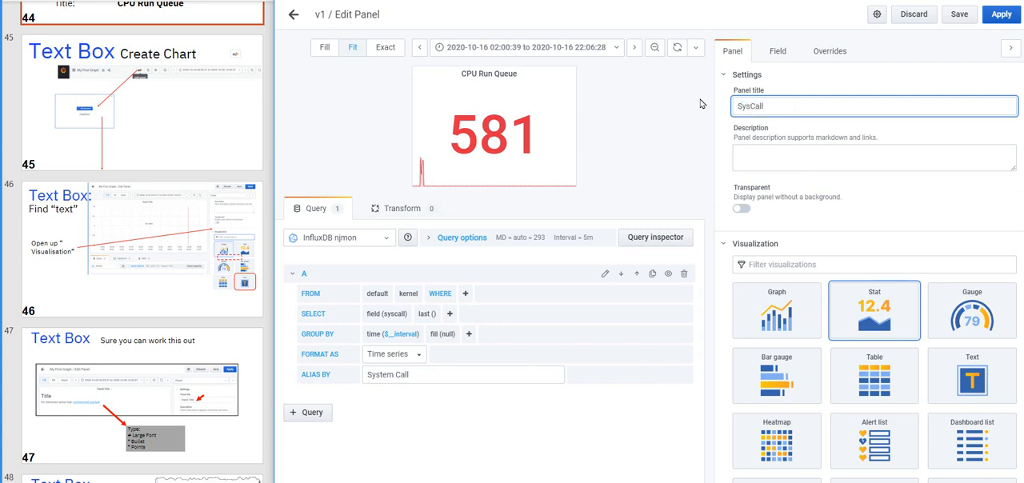
pyautogui.click(1001, 15)
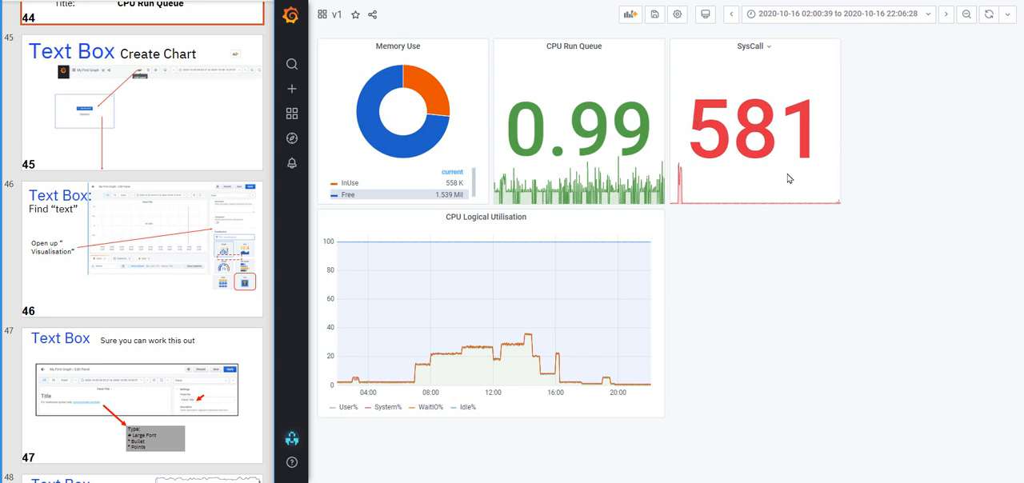
pyautogui.moveTo(703, 130); pyautogui.dragTo(809, 120)
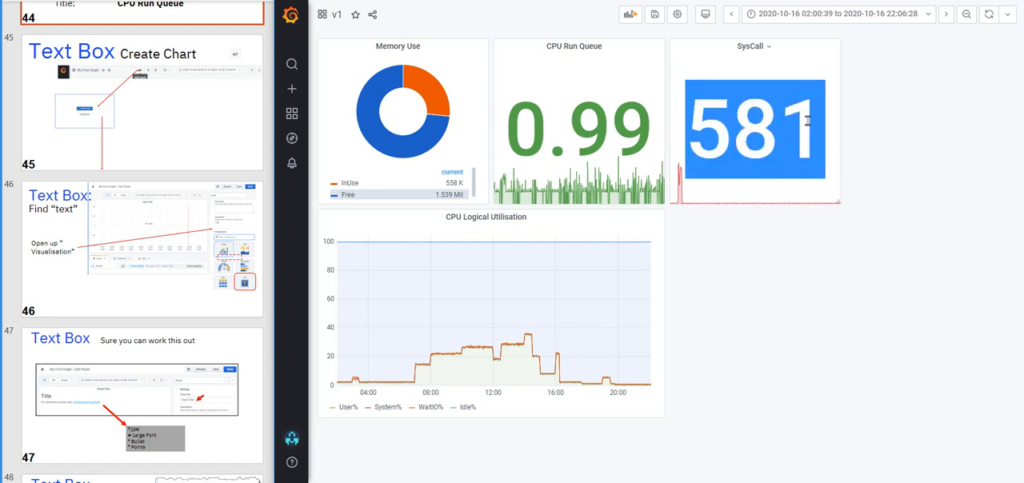
pyautogui.click(864, 164)
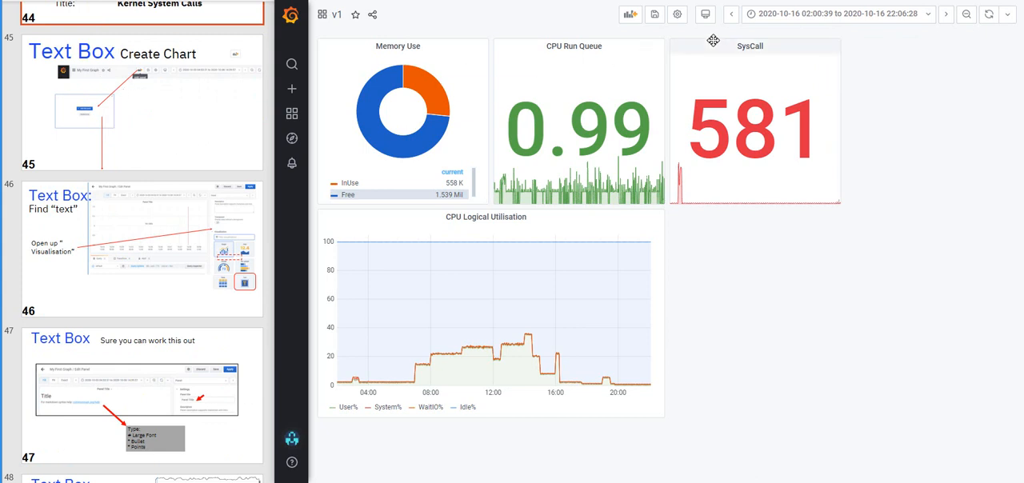
# Save the dashboard with the change note v3
pyautogui.click(654, 18)
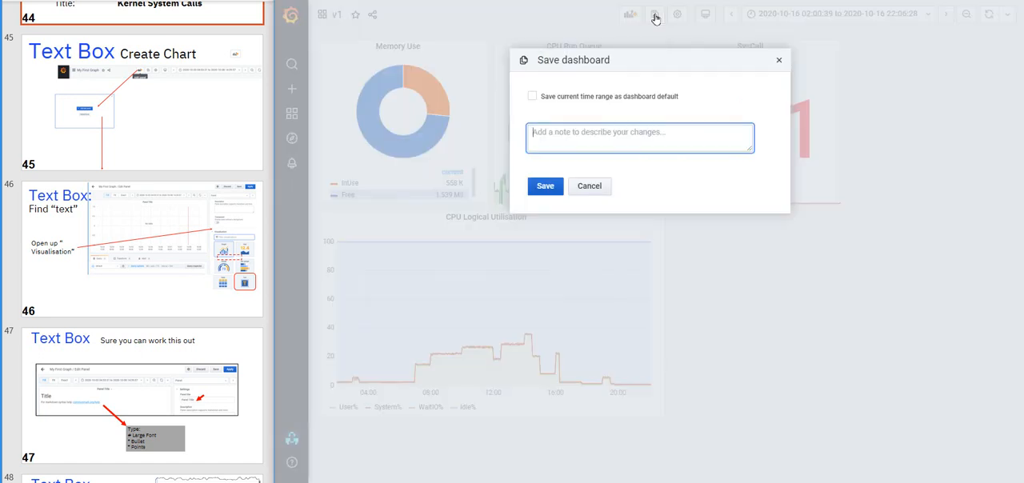
pyautogui.write('v1')
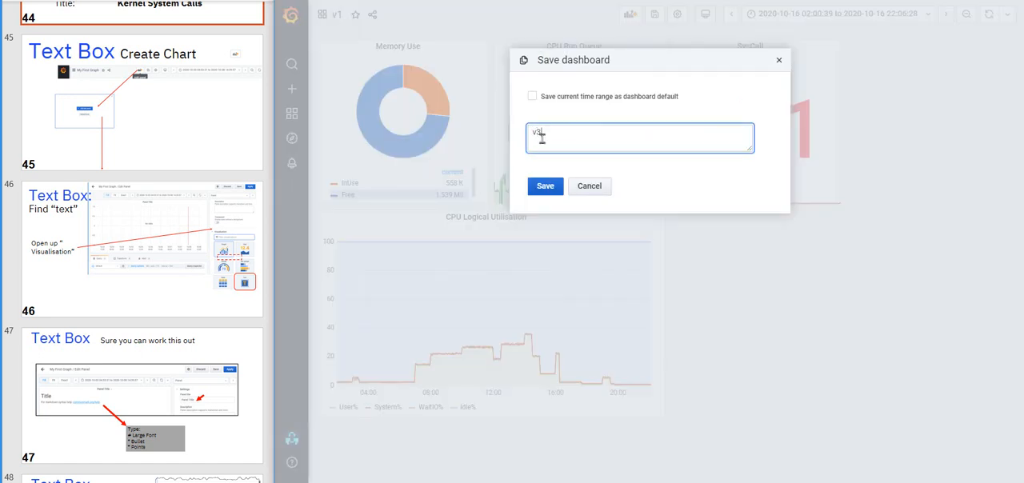
pyautogui.click(544, 187)
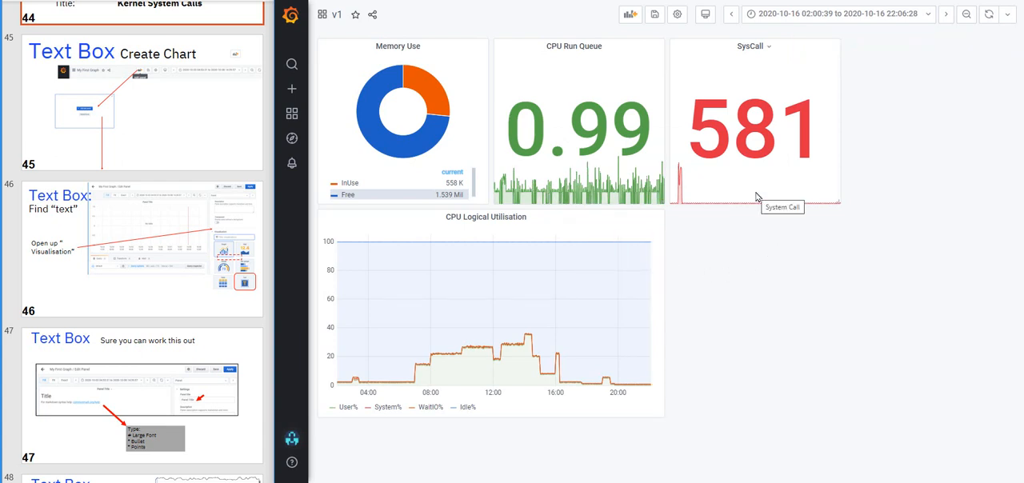
# Add a new panel to the dashboard and set its visualization to Text
pyautogui.click(630, 15)
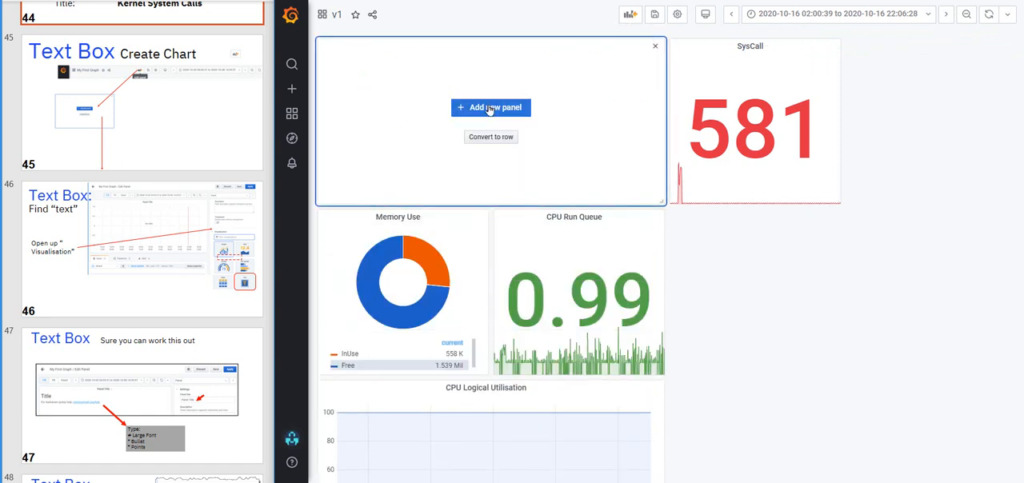
pyautogui.click(490, 109)
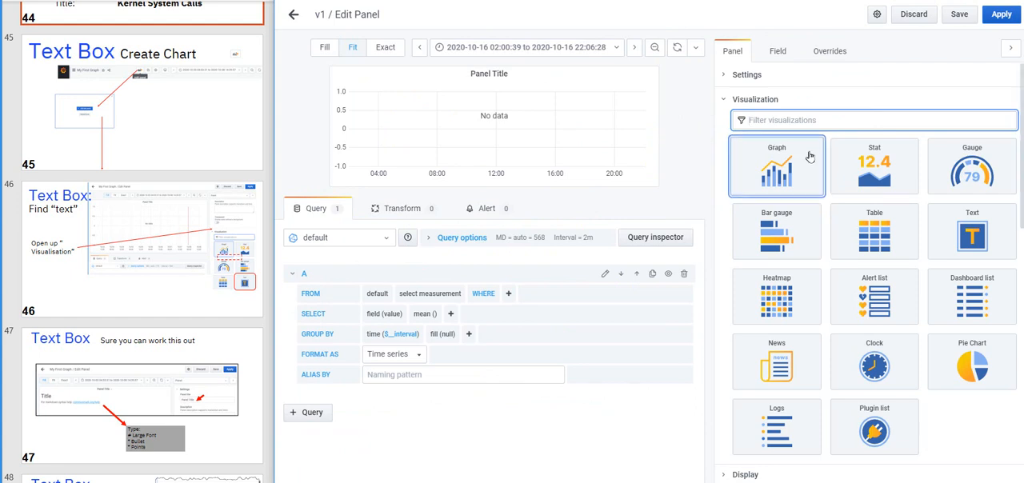
pyautogui.click(980, 233)
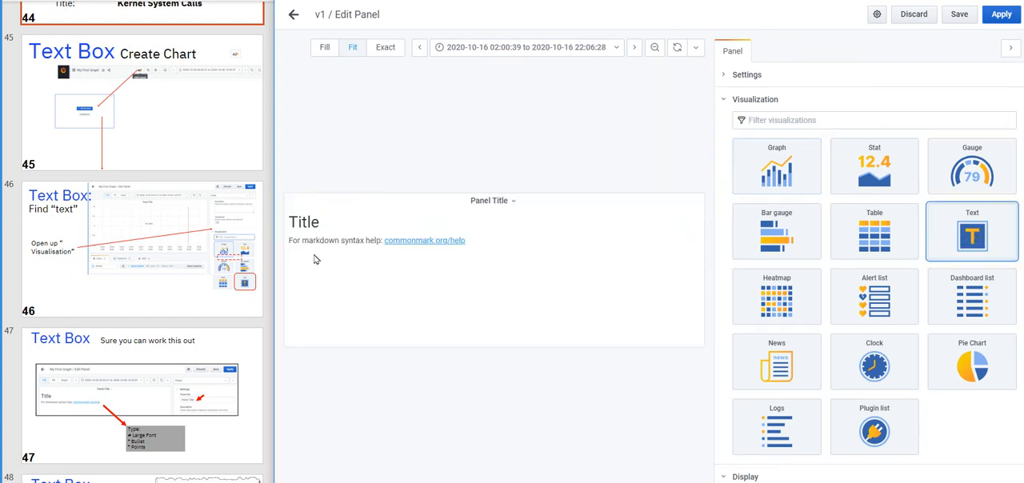
pyautogui.doubleClick(294, 221)
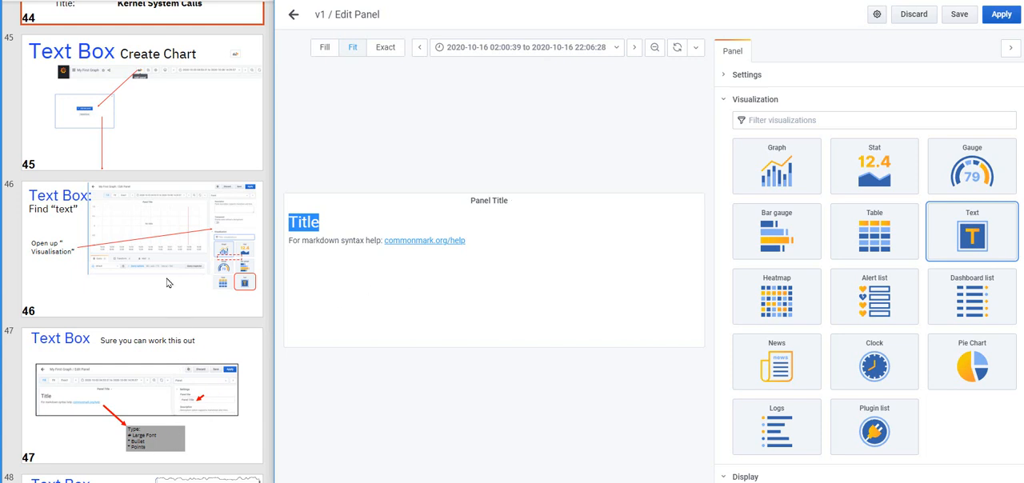
# Switch to the lab slide deck, read the Text Box instructions on slides 47 and 48, and return to Grafana
pyautogui.click(201, 384)
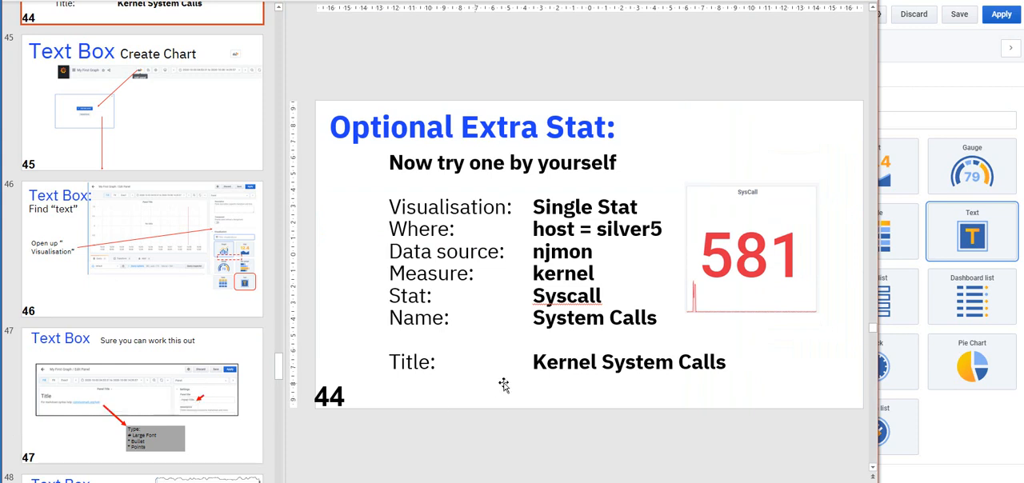
pyautogui.click(174, 402)
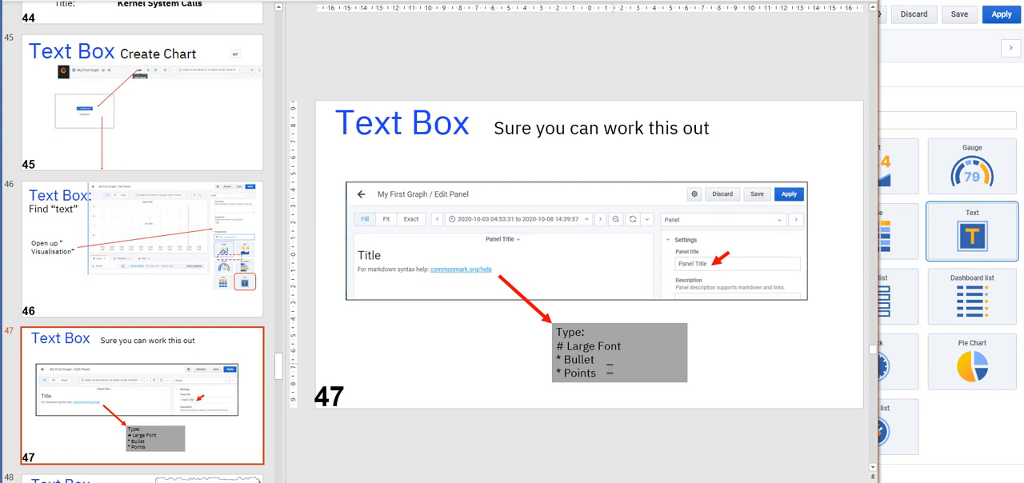
pyautogui.scroll(-5, 183, 425)
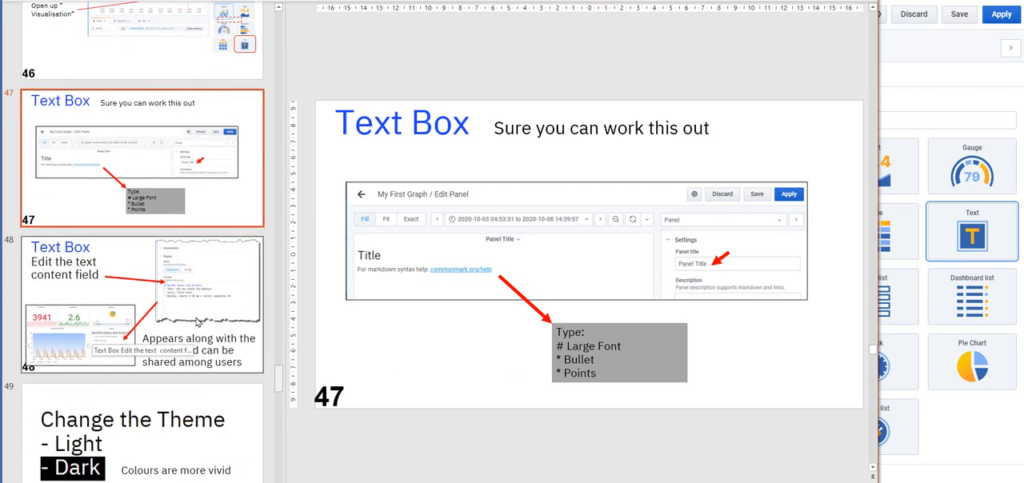
pyautogui.click(192, 300)
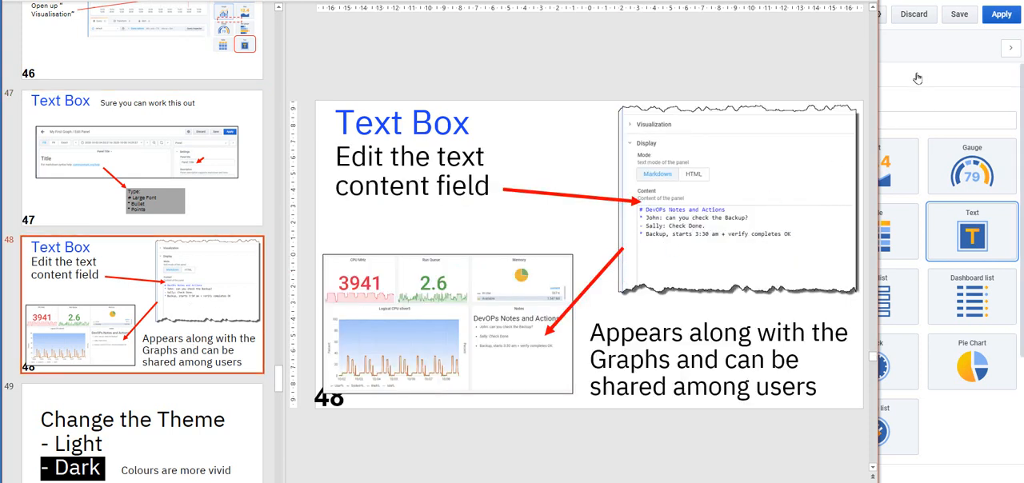
pyautogui.click(941, 58)
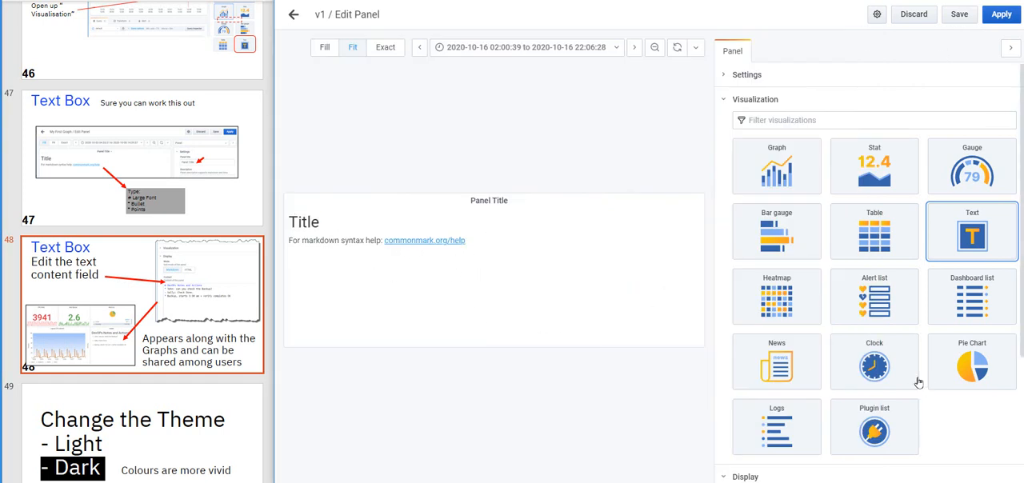
# Replace the Title heading in the text panel's Markdown content with "Note to Self"
pyautogui.scroll(-4, 918, 382)
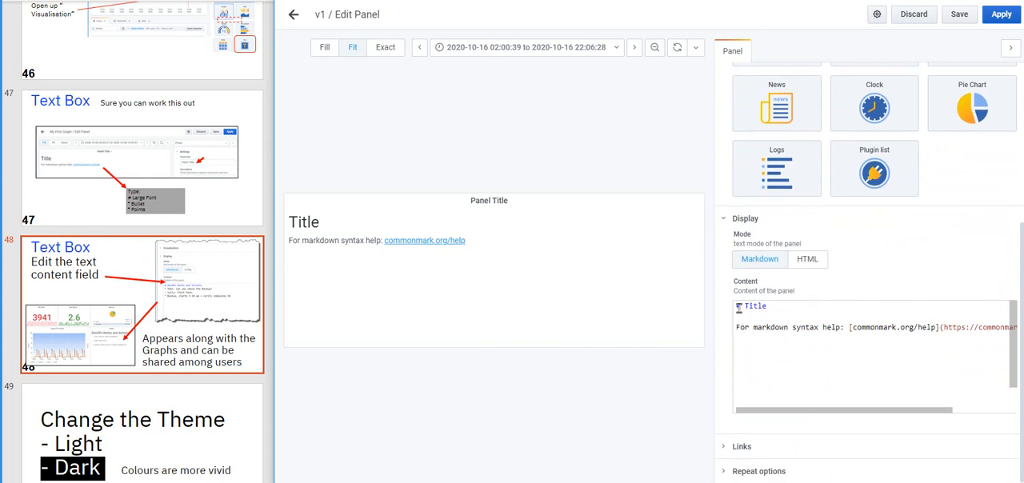
pyautogui.moveTo(744, 307); pyautogui.dragTo(768, 307)
pyautogui.write('Note to ')
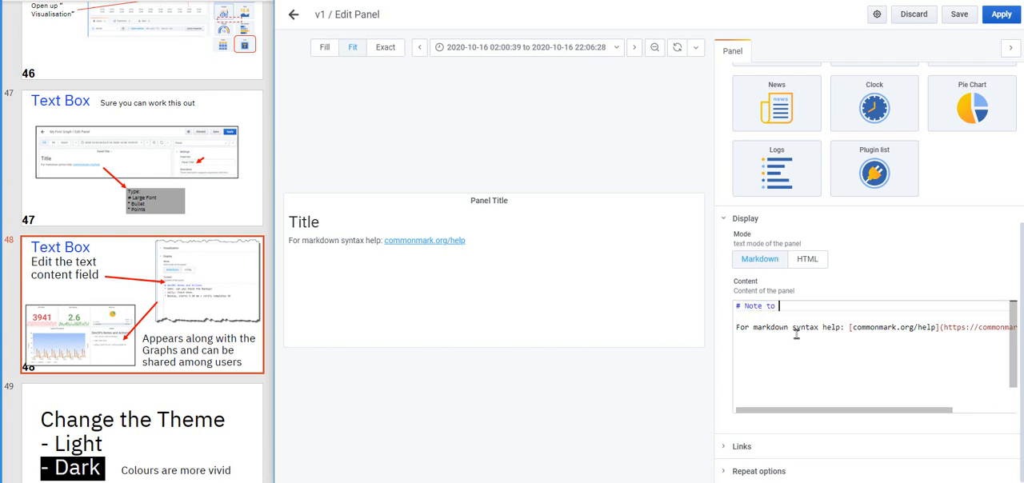
pyautogui.write('Self')
# Replace the Markdown help line under the heading with the bullet "* Check the backup on Monday", correcting its spelling and capitalization
pyautogui.moveTo(737, 330); pyautogui.dragTo(1021, 341)
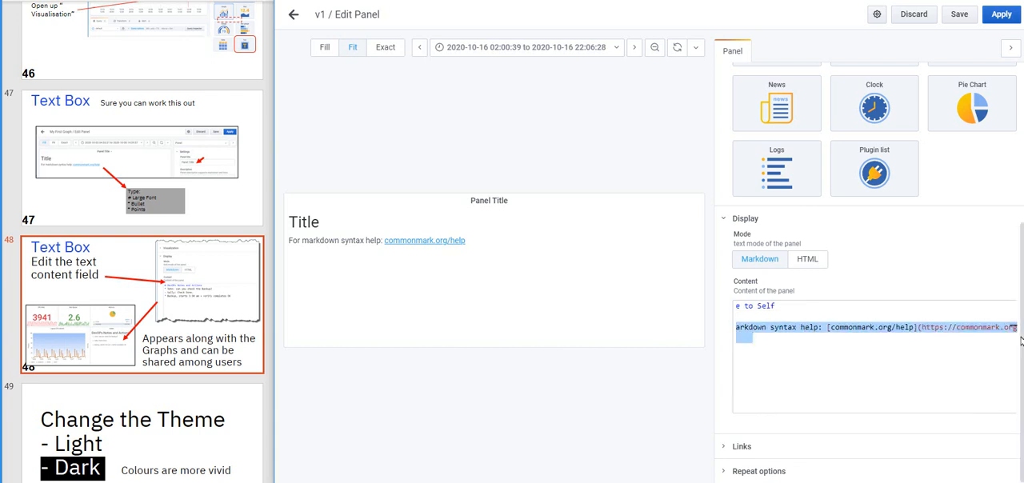
pyautogui.press('BackSpace')
pyautogui.write('Cher the backup on MOnday')
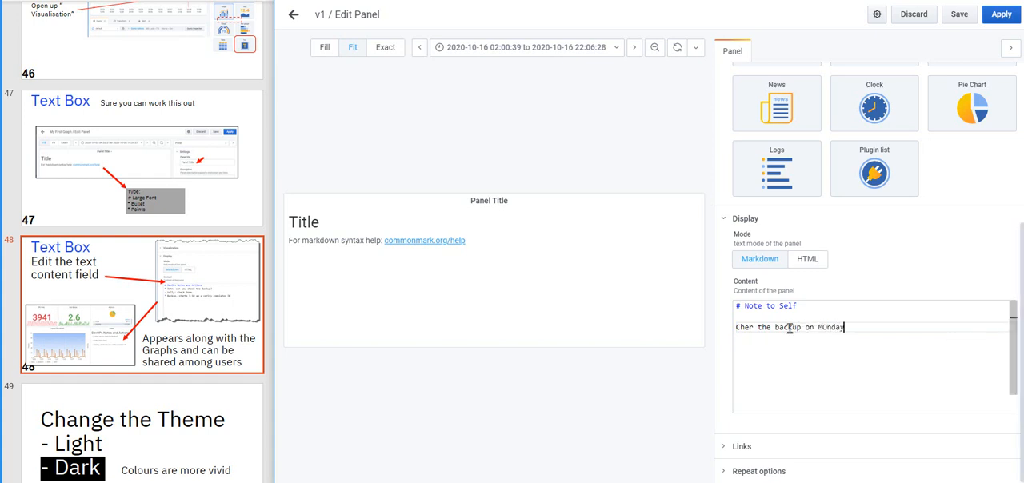
pyautogui.click(749, 327)
pyautogui.press('Delete')
pyautogui.write('ck')
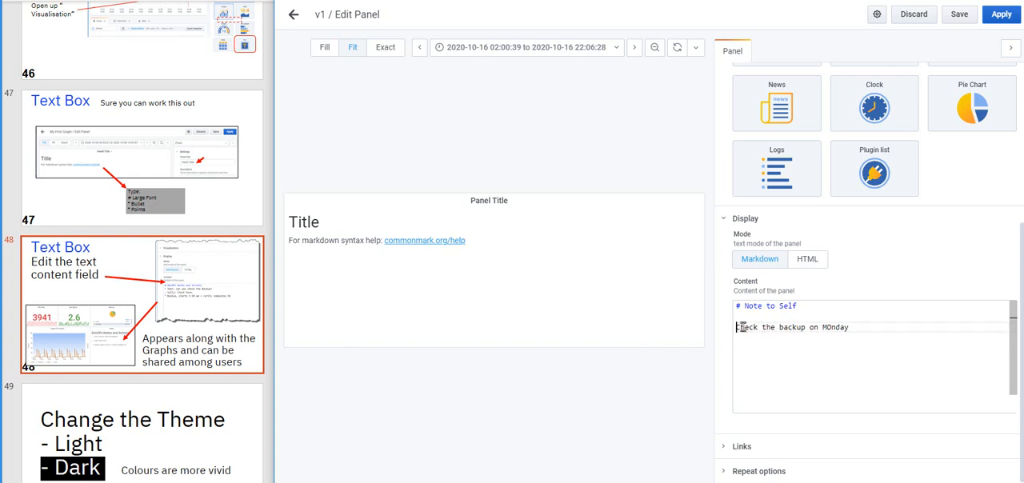
pyautogui.write('*')
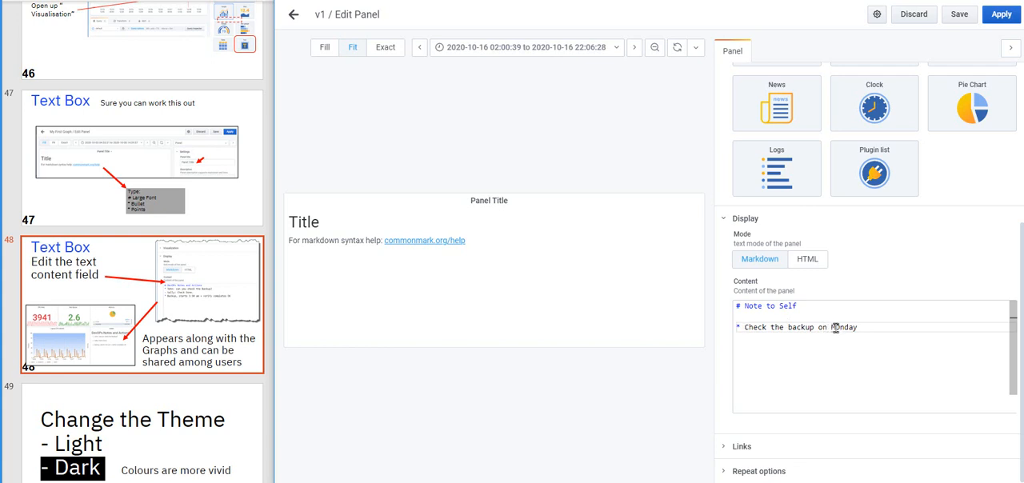
pyautogui.moveTo(835, 327); pyautogui.dragTo(840, 327)
pyautogui.write('o')
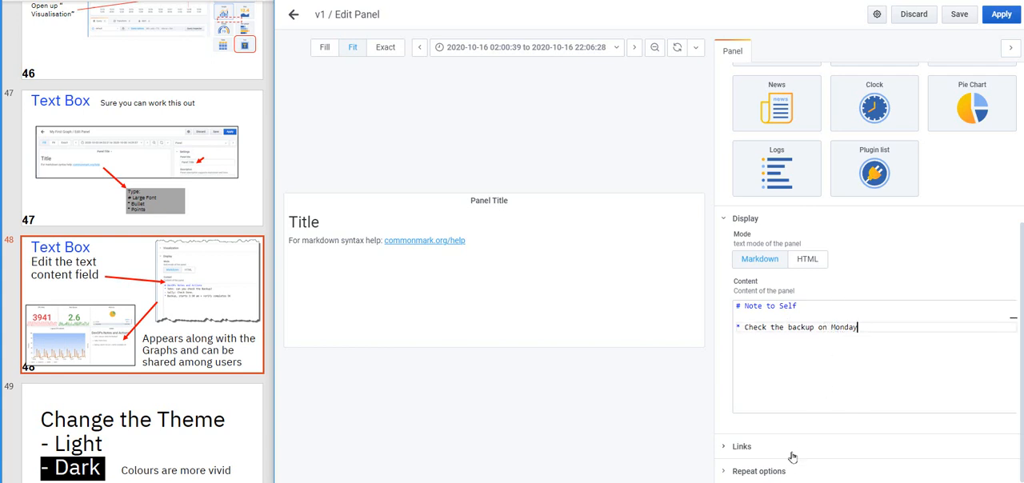
# Apply the text panel and move it beneath SysCall, beside CPU Logical Utilisation
pyautogui.click(1001, 14)
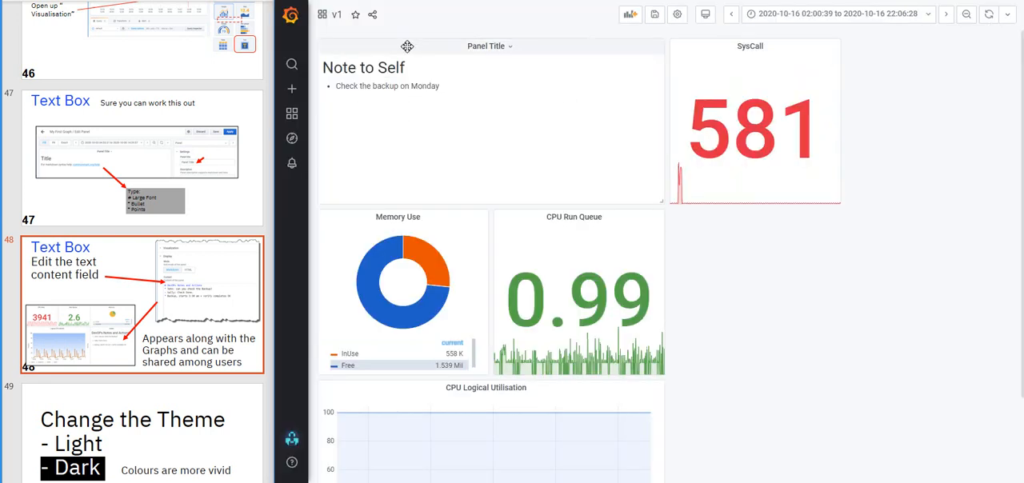
pyautogui.moveTo(409, 46); pyautogui.dragTo(765, 231)
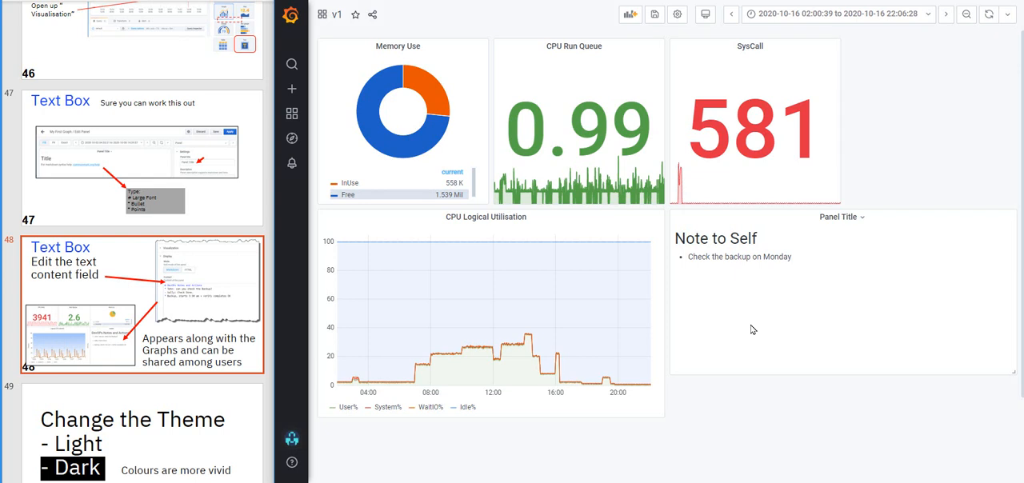
# Leave the dashboard for the user preferences, saving its changes with the note "v4"
pyautogui.scroll(-5, 144, 240)
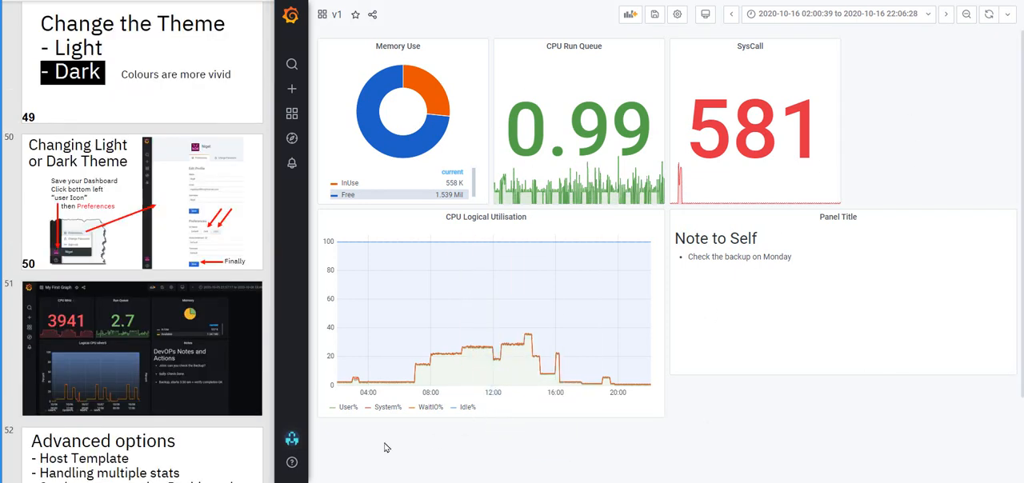
pyautogui.moveTo(291, 441)
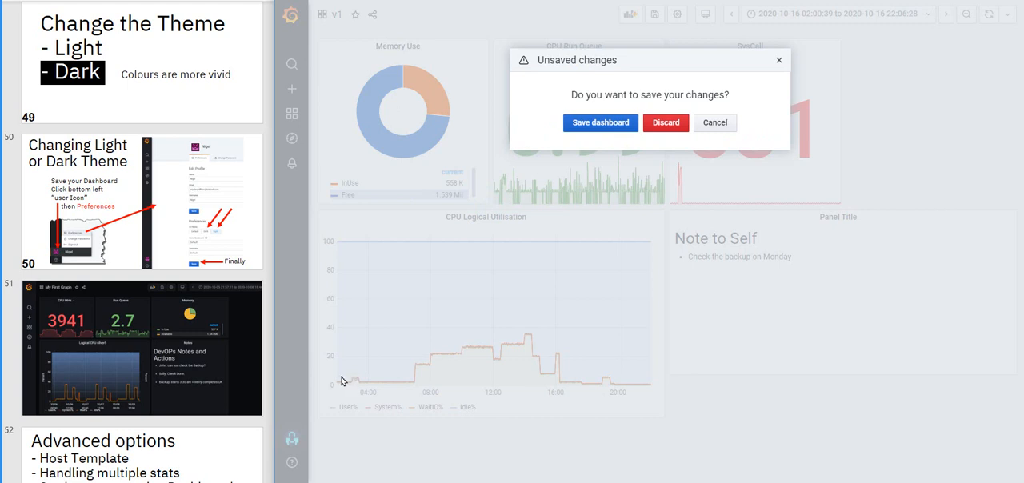
pyautogui.click(605, 123)
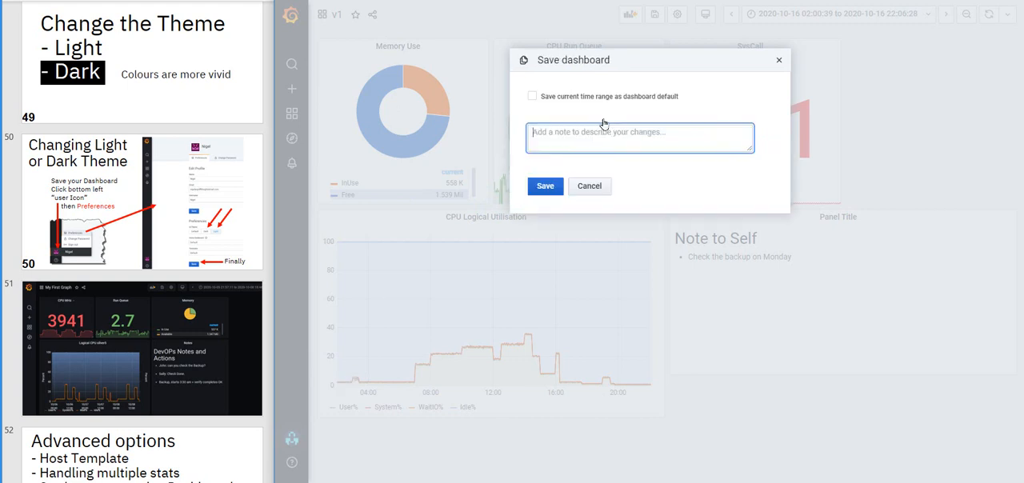
pyautogui.write('v1')
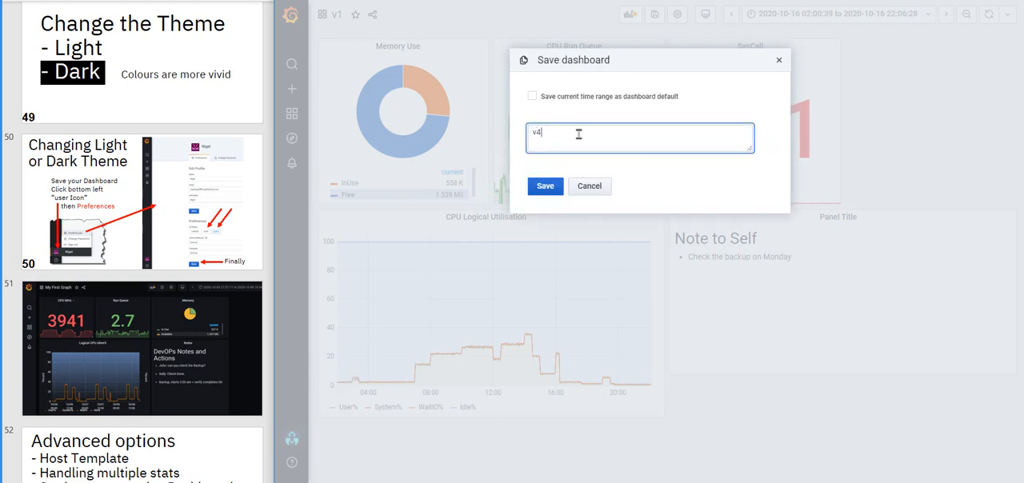
pyautogui.click(545, 187)
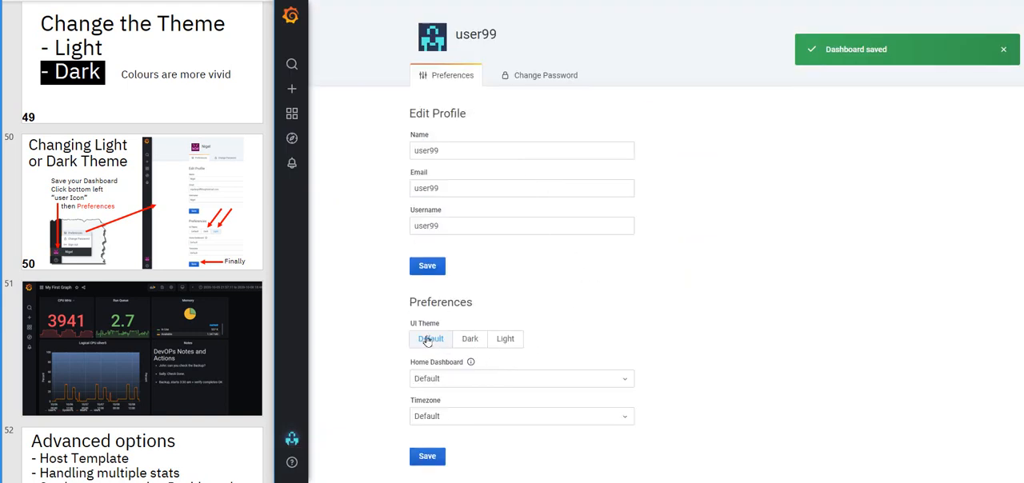
# Save Dark as the UI theme in the user preferences and reopen the v1 dashboard
pyautogui.click(471, 341)
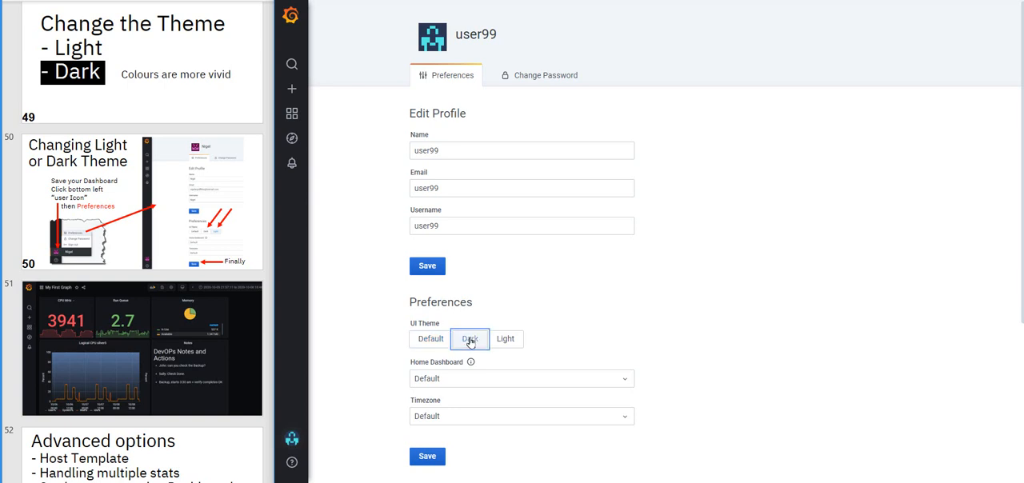
pyautogui.click(430, 457)
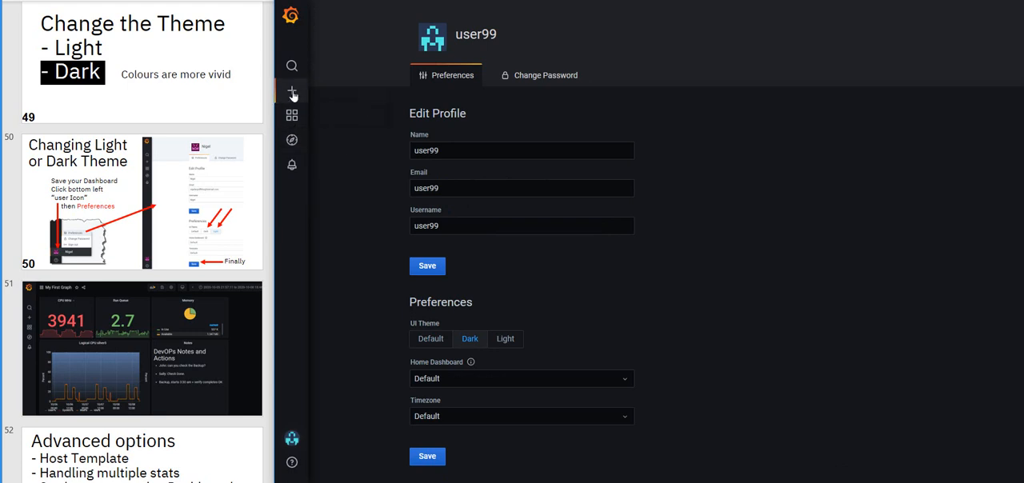
pyautogui.moveTo(292, 116)
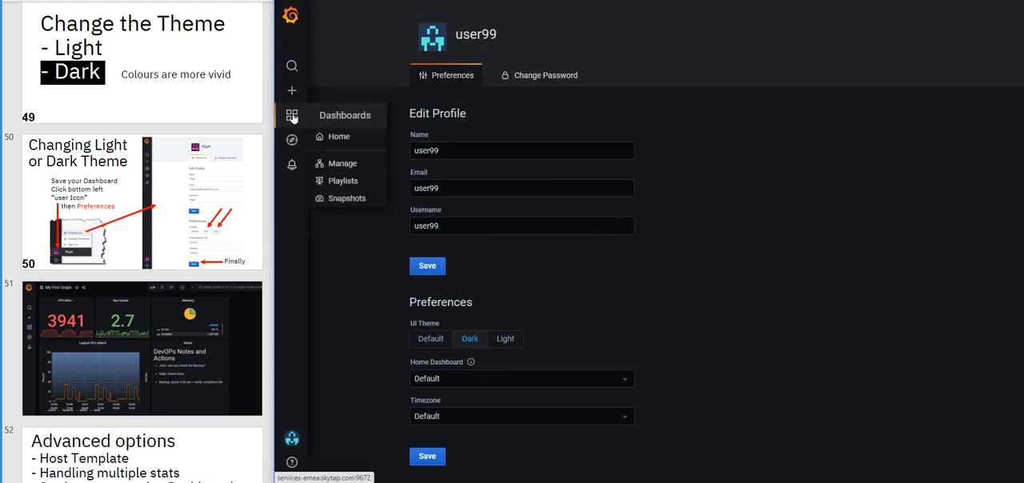
pyautogui.click(337, 138)
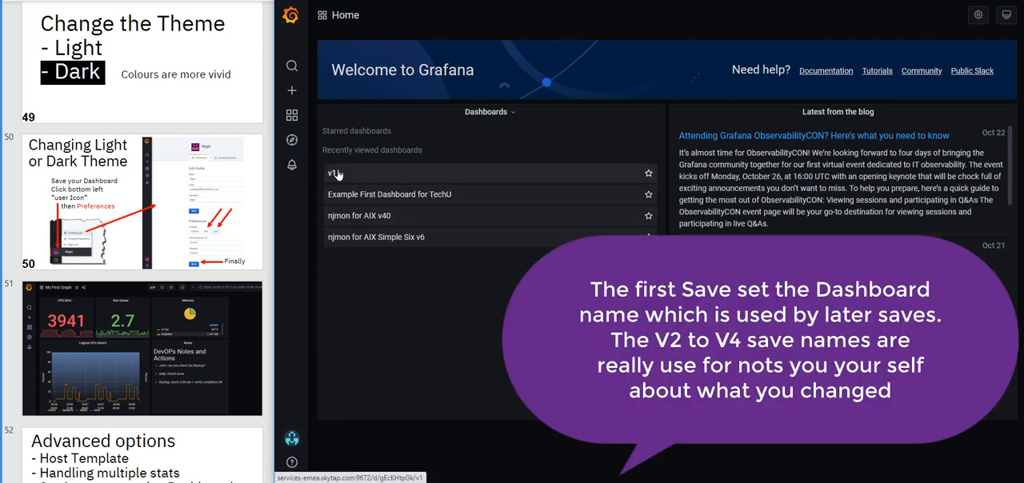
pyautogui.click(337, 171)
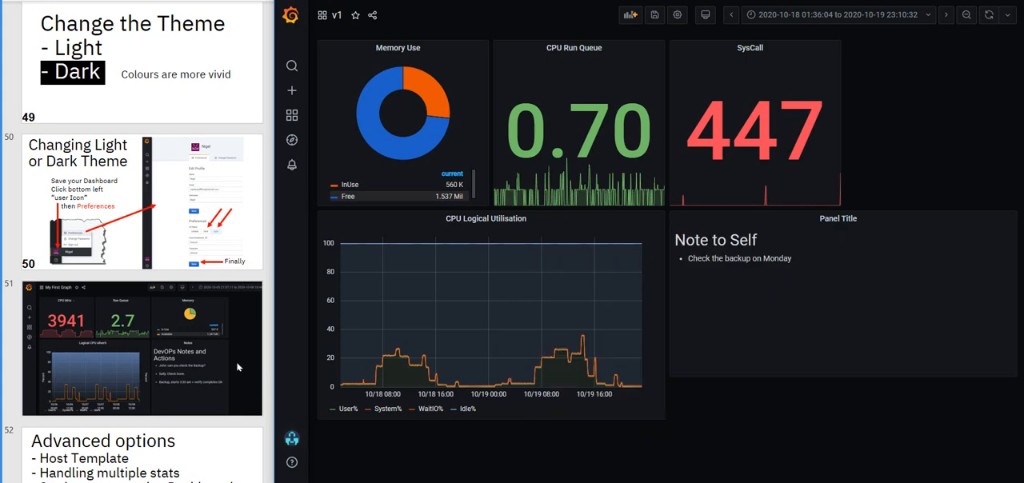
# Read the Host Template slides in the lab deck and start a new variable in the v1 dashboard's settings
pyautogui.scroll(-3, 231, 356)
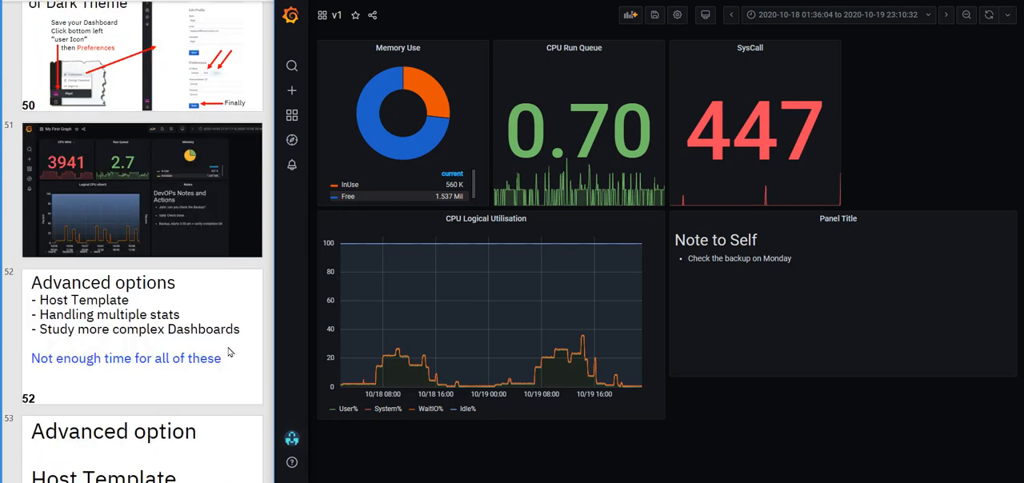
pyautogui.scroll(-2, 228, 349)
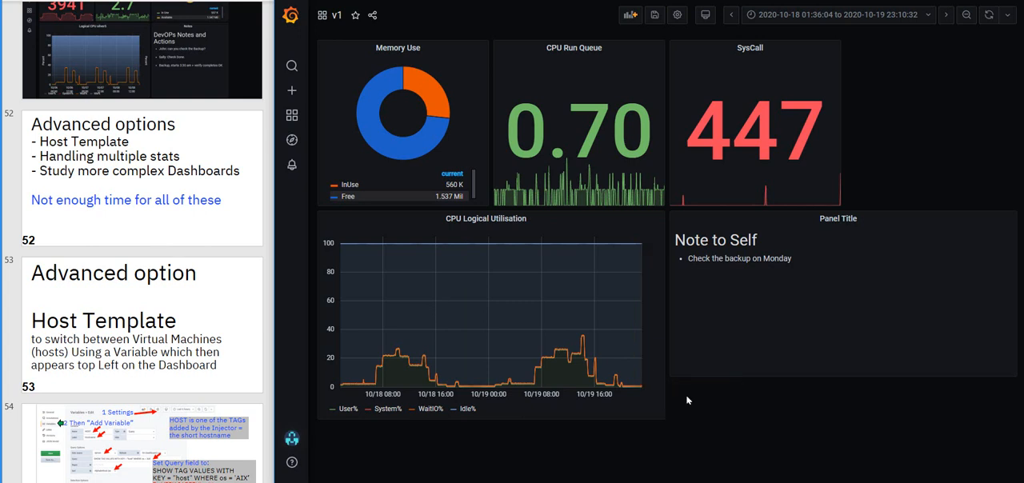
pyautogui.scroll(-2, 232, 336)
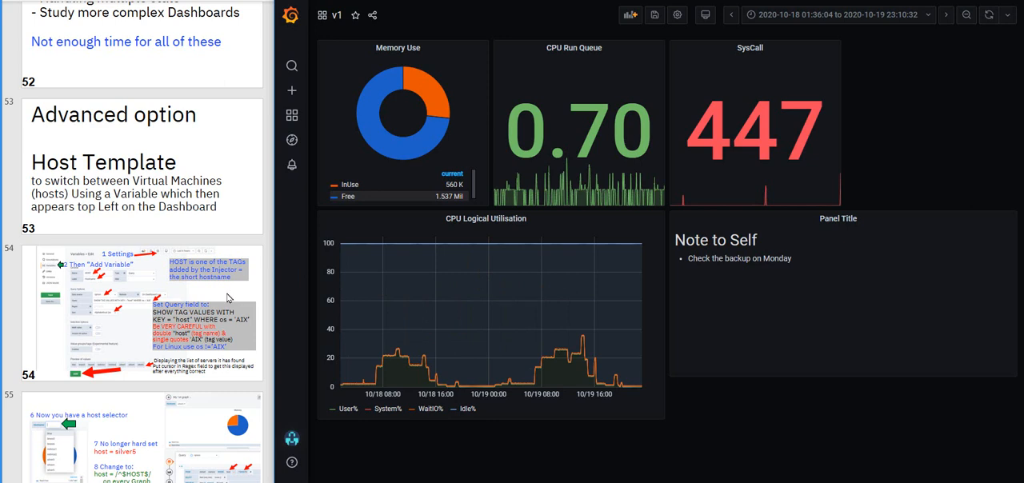
pyautogui.scroll(-1, 224, 221)
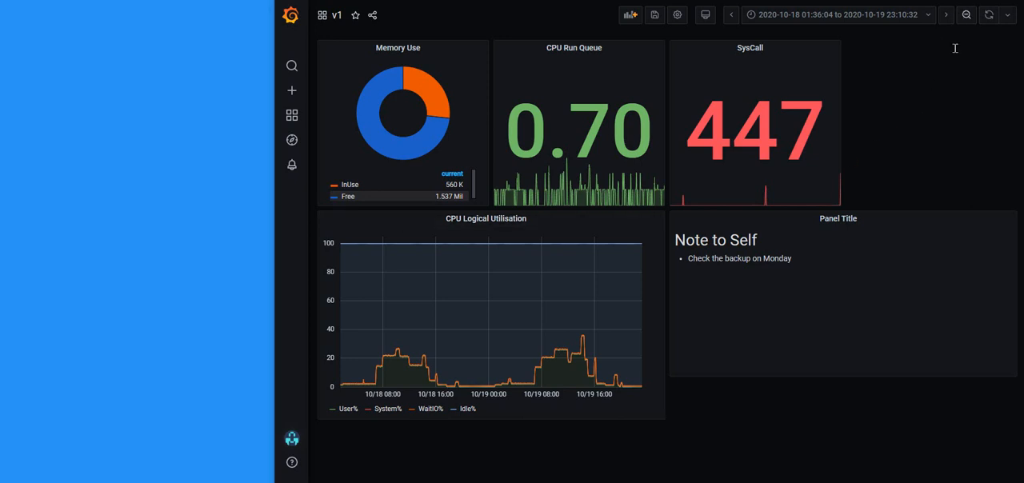
pyautogui.click(678, 16)
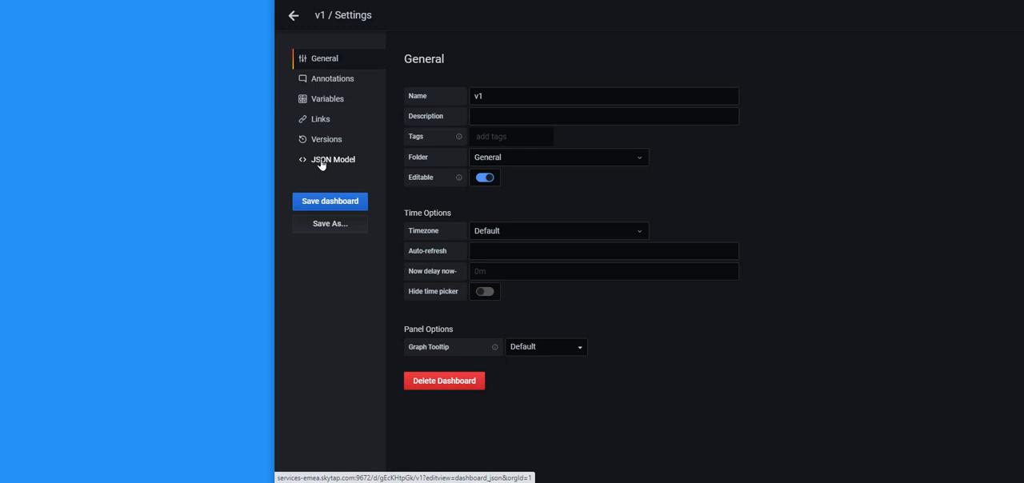
pyautogui.click(324, 101)
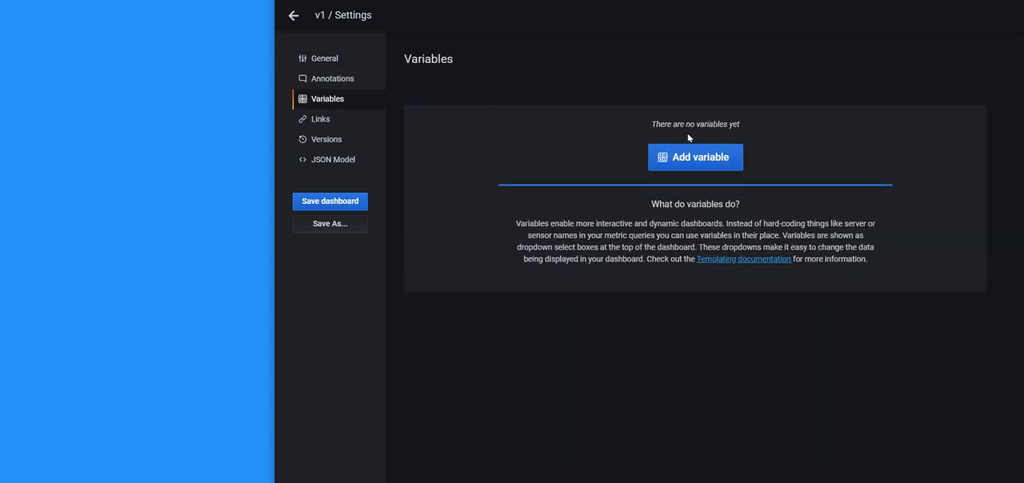
pyautogui.click(693, 157)
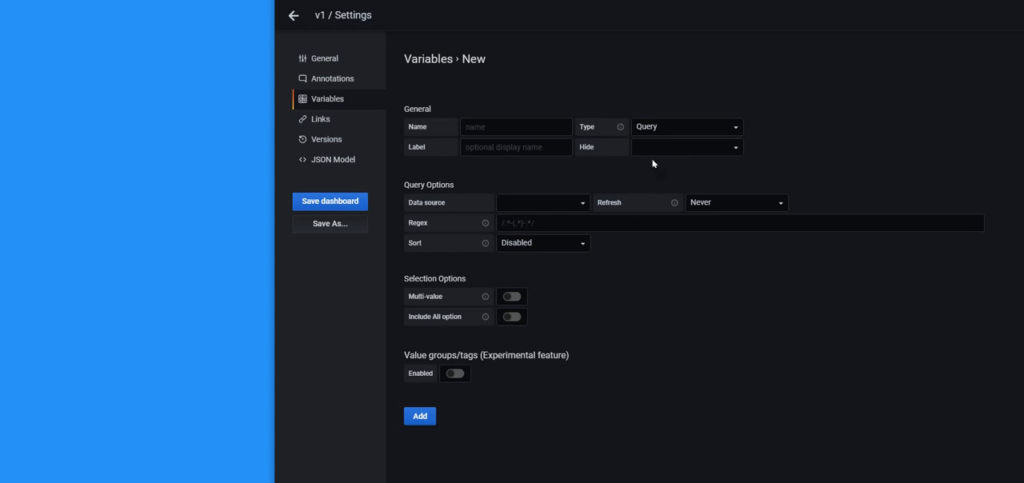
# Name the new variable HOST and give it the label Hostname
pyautogui.click(484, 125)
pyautogui.write('HOST')
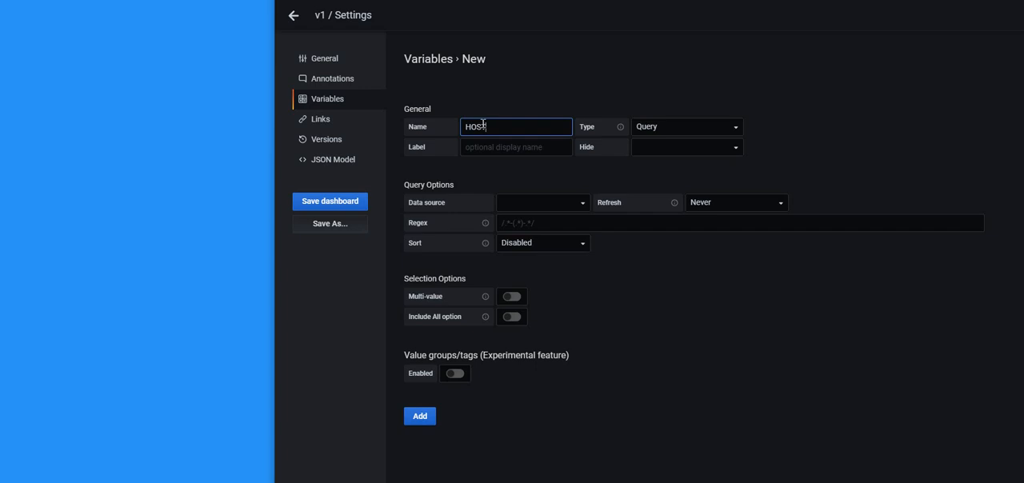
pyautogui.click(489, 150)
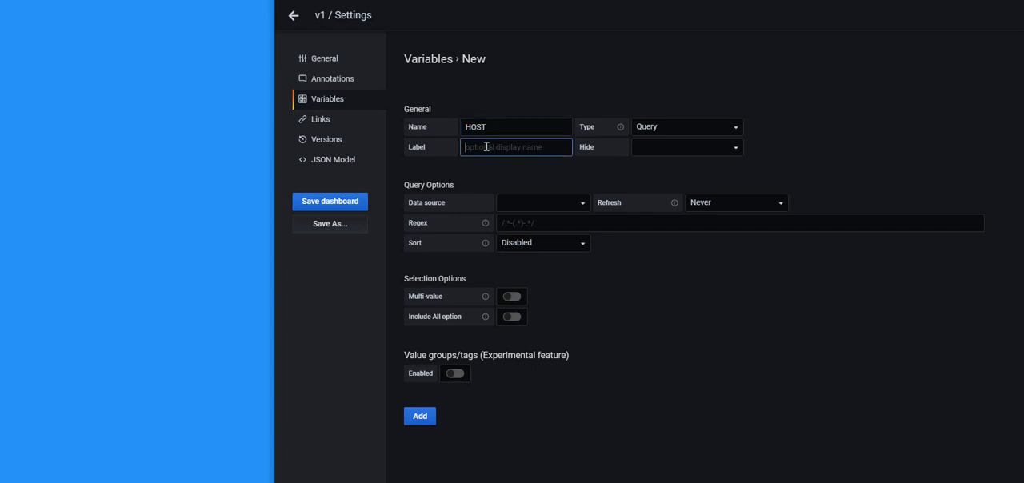
pyautogui.write('Hostname')
# Set the variable's data source to InfluxDB njmon and its refresh to On Dashboard Load
pyautogui.click(580, 205)
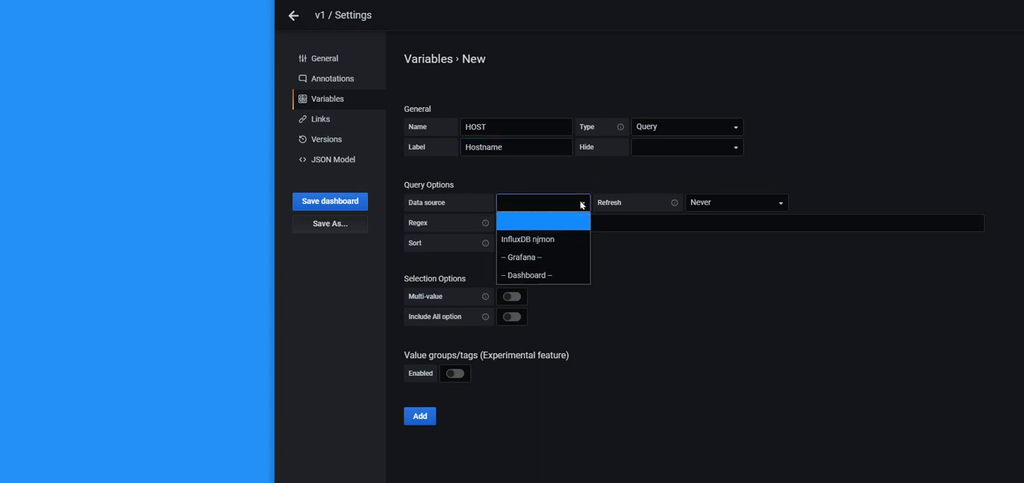
pyautogui.click(529, 239)
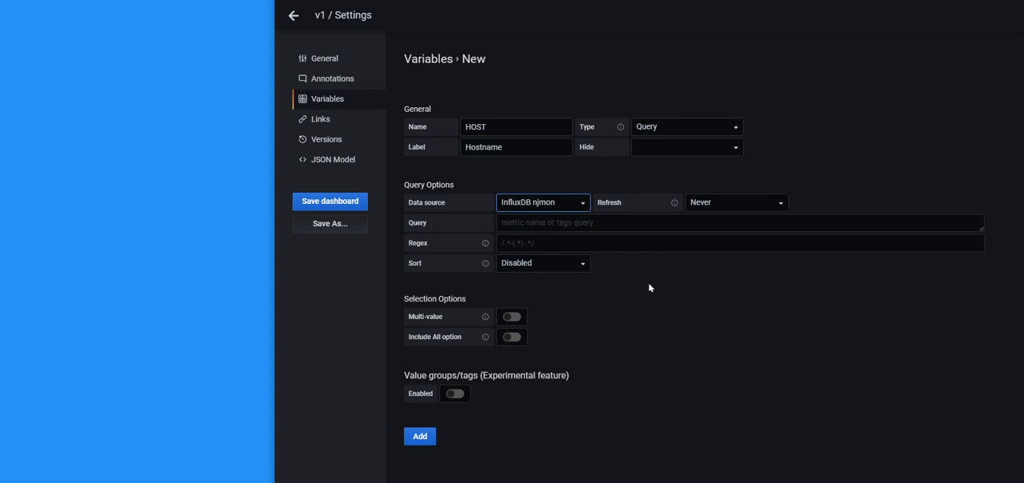
pyautogui.click(780, 205)
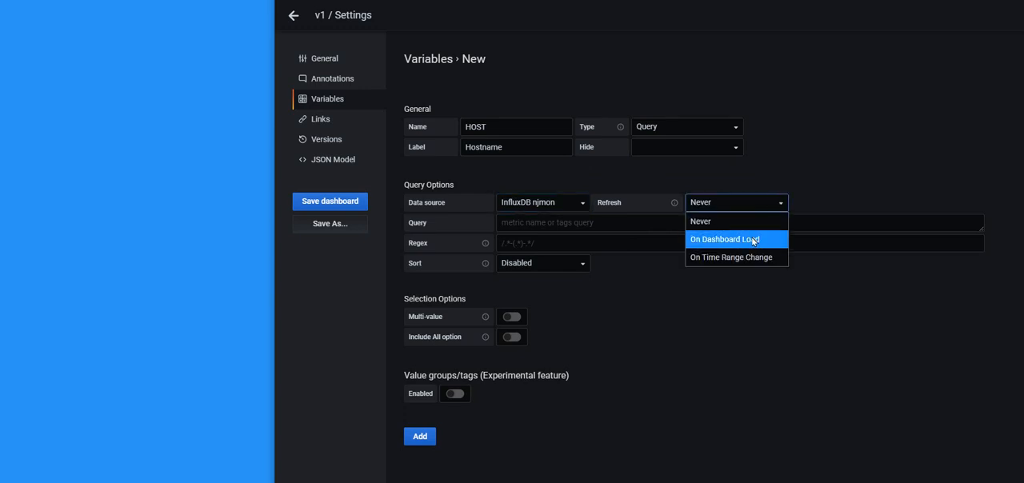
pyautogui.click(753, 240)
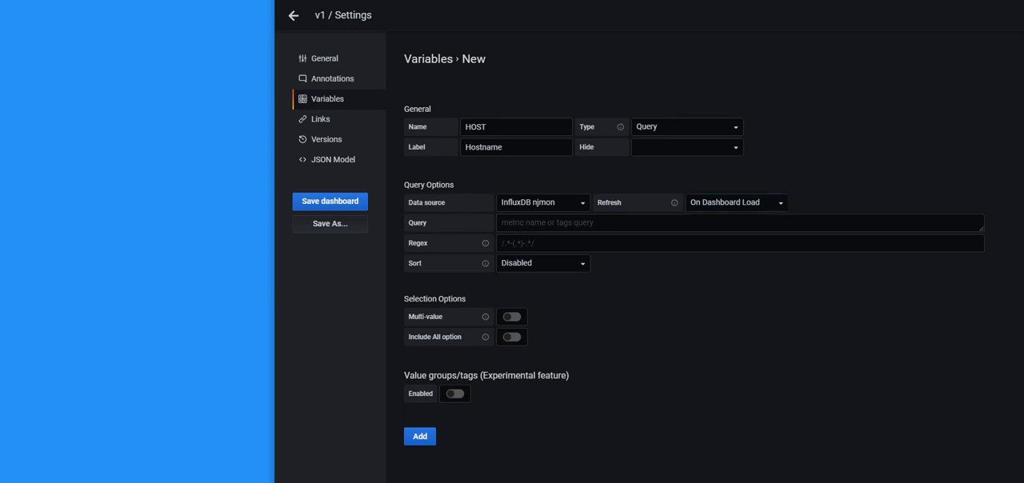
# Paste the variable query SHOW TAG VALUES WITH KEY = "host" WHERE os = 'AIX' and remove the stray characters from it
pyautogui.click(511, 221)
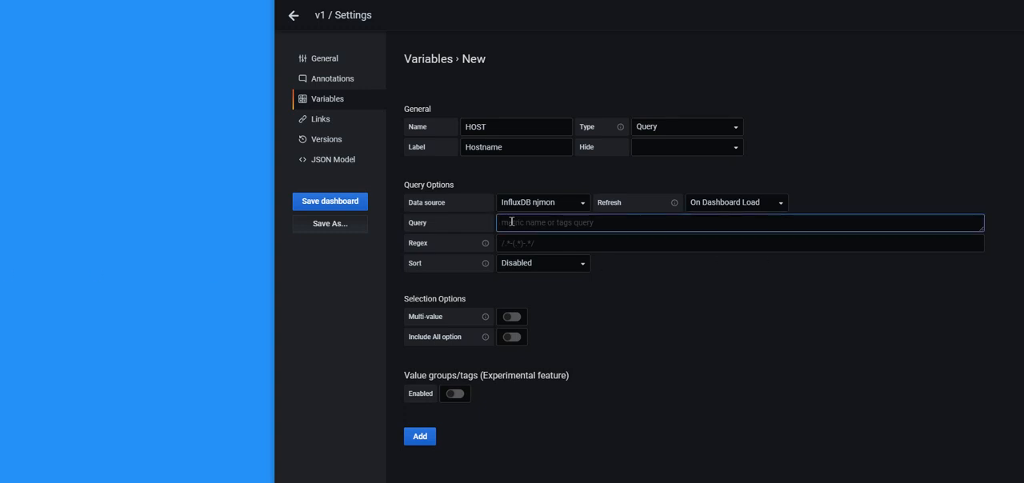
pyautogui.write('SHOW TAG VALUES WITH KEY = "host" WHERE os = \'AIX\'')
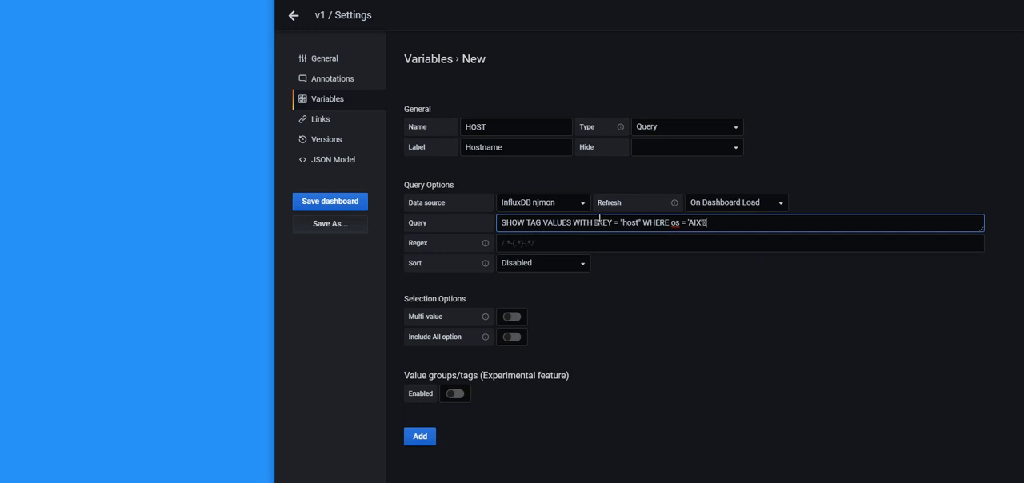
pyautogui.press('BackSpace')
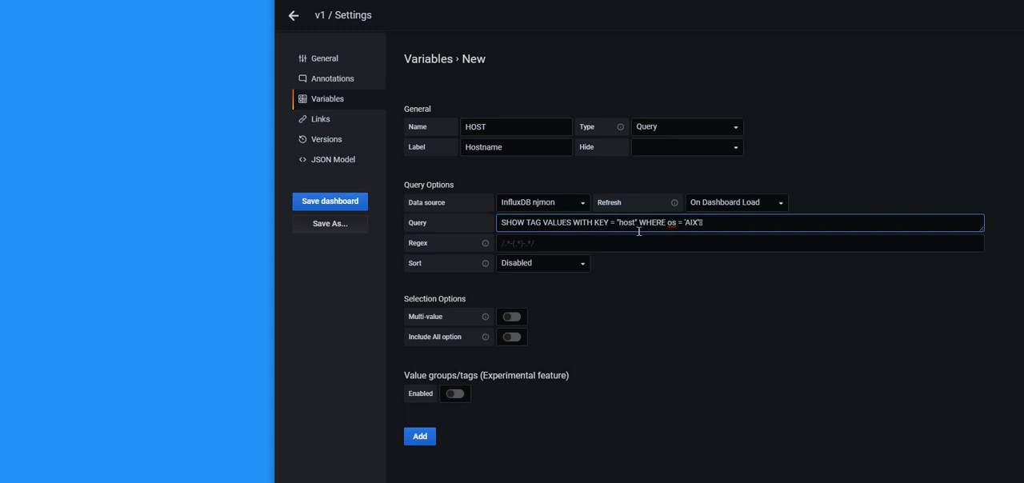
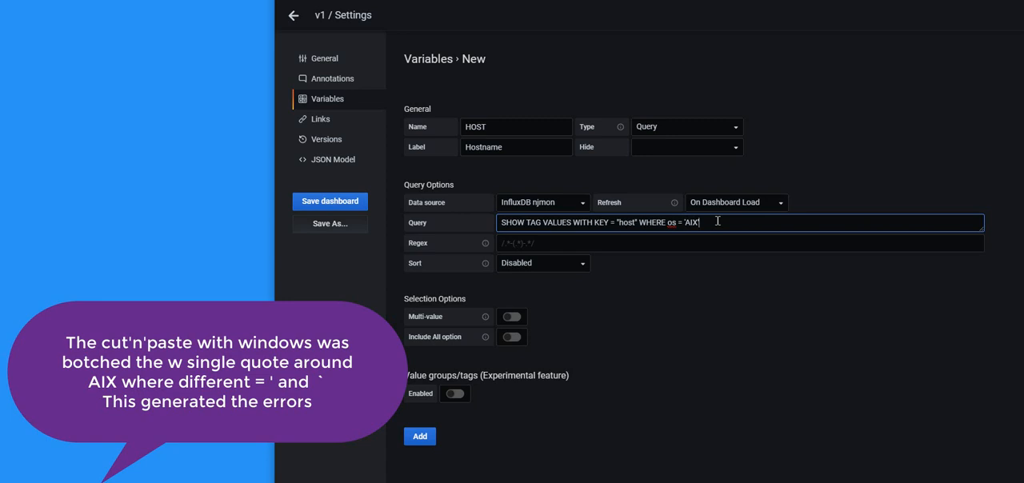
# Finish the variable query with a straight single quote after AIX and set its sort order to Alphabetical (asc)
pyautogui.write("'")
pyautogui.click(582, 267)
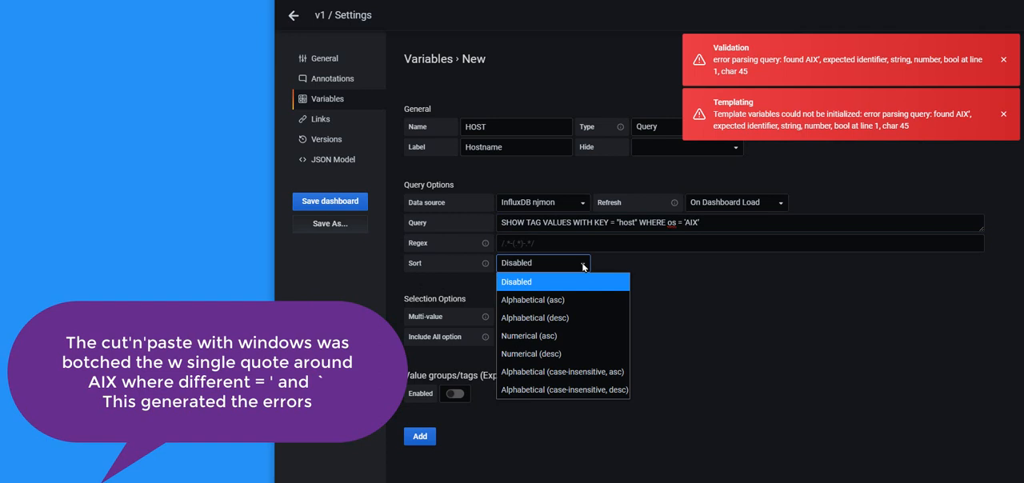
pyautogui.click(563, 301)
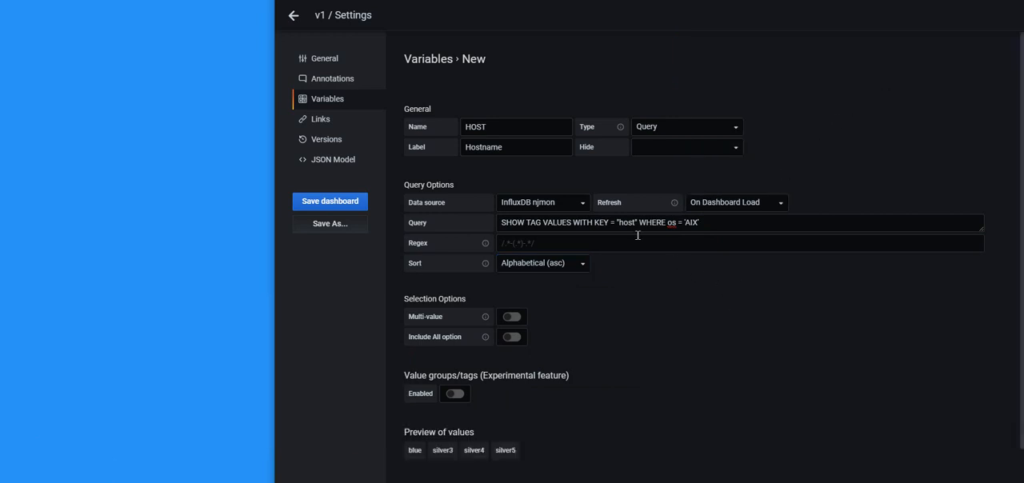
# Add the HOST variable to the v1 dashboard and return to the dashboard view
pyautogui.moveTo(557, 225); pyautogui.dragTo(712, 226)
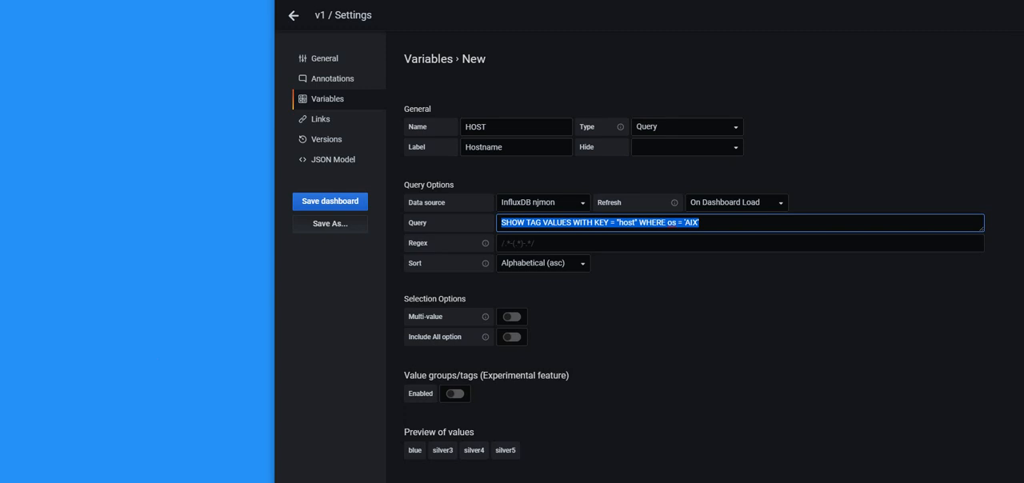
pyautogui.click(106, 255)
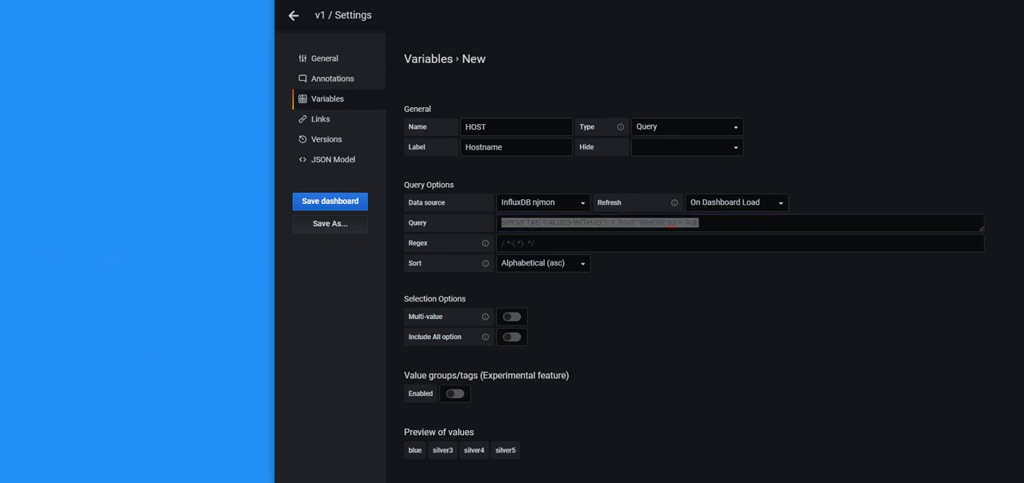
pyautogui.scroll(-1, 640, 368)
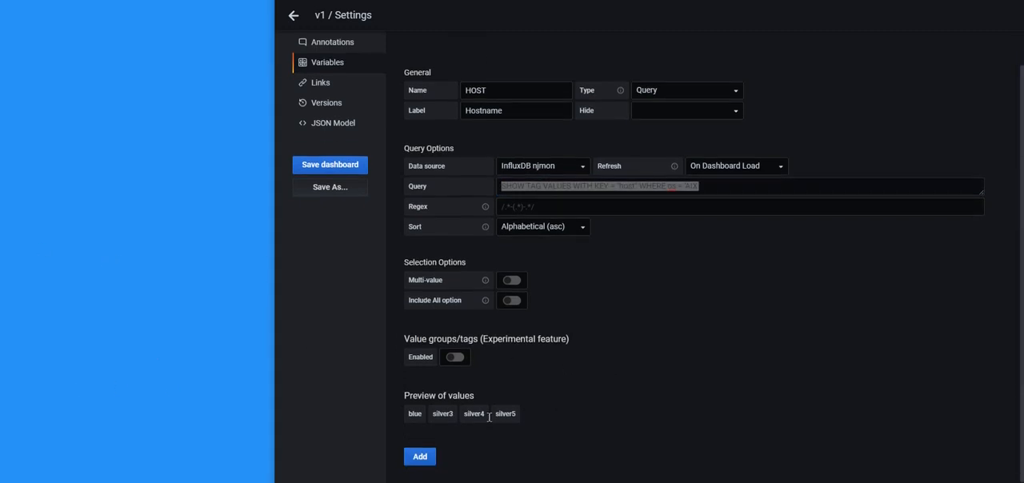
pyautogui.click(418, 457)
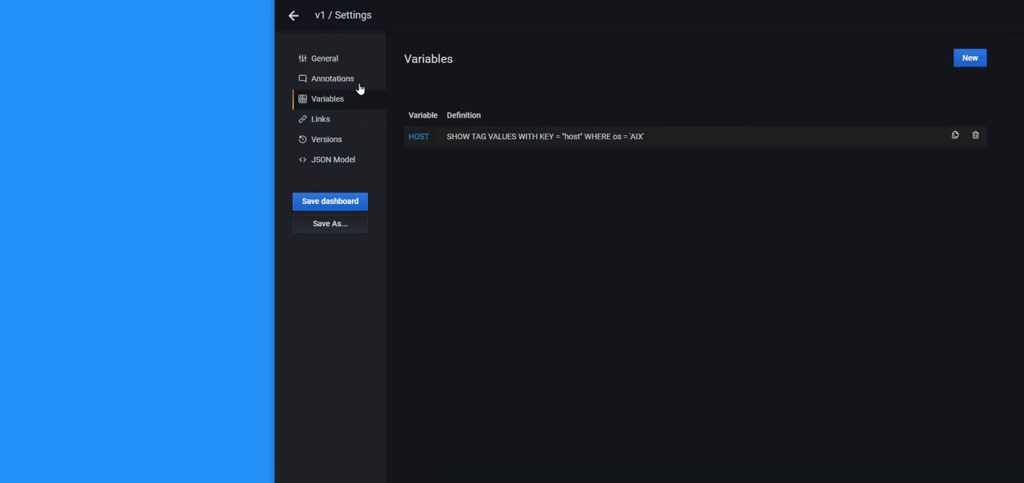
pyautogui.click(293, 15)
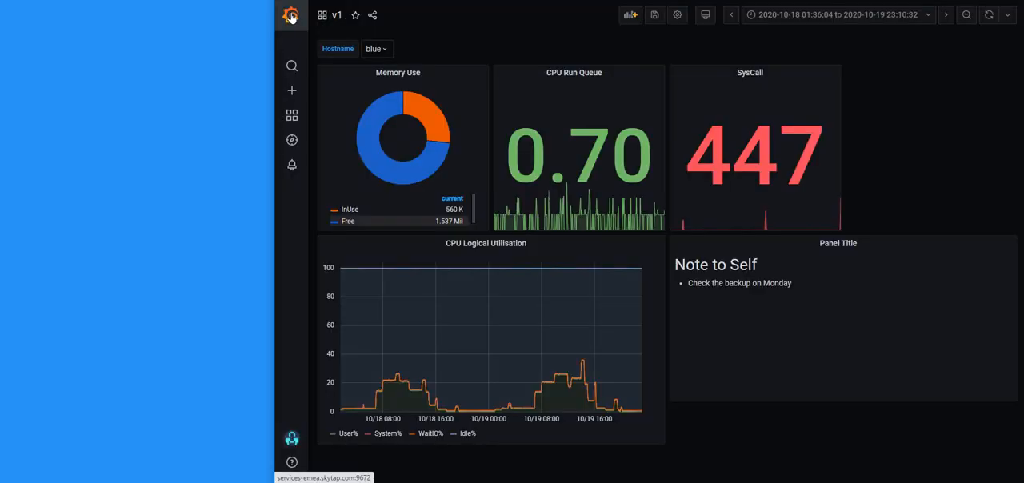
# Try the Hostname selector by switching the dashboard to silver5 and to silver3
pyautogui.click(385, 48)
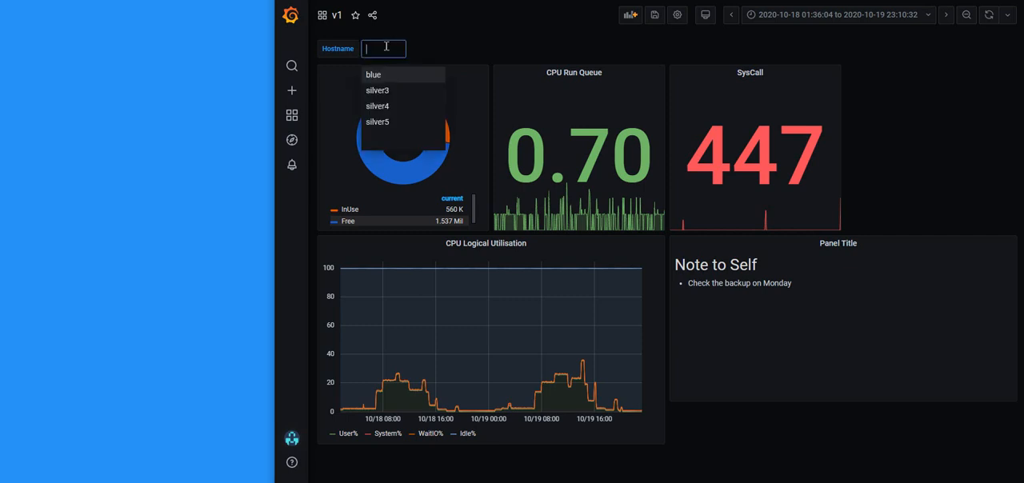
pyautogui.click(392, 123)
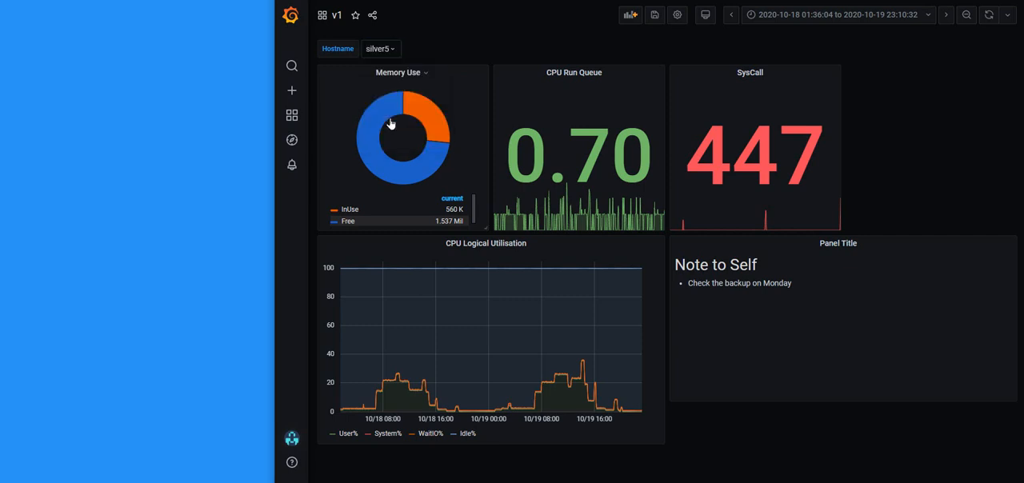
pyautogui.click(392, 49)
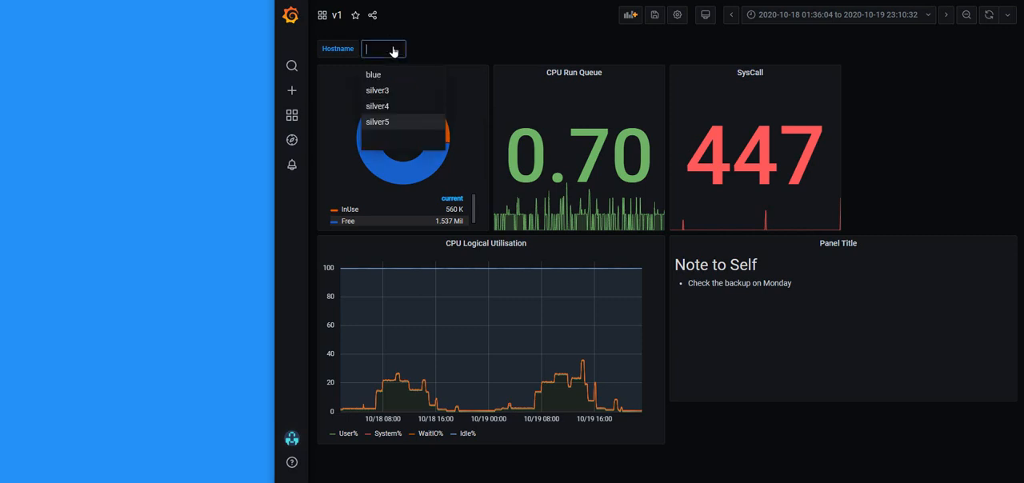
pyautogui.click(381, 92)
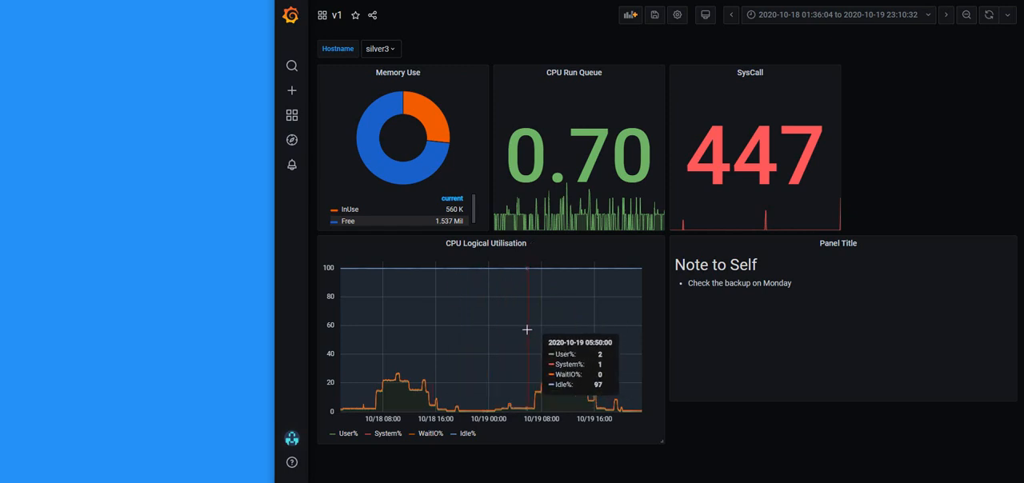
# Edit the CPU Logical Utilisation panel and add the filter host = /^$HOST$/ to query A
pyautogui.click(494, 246)
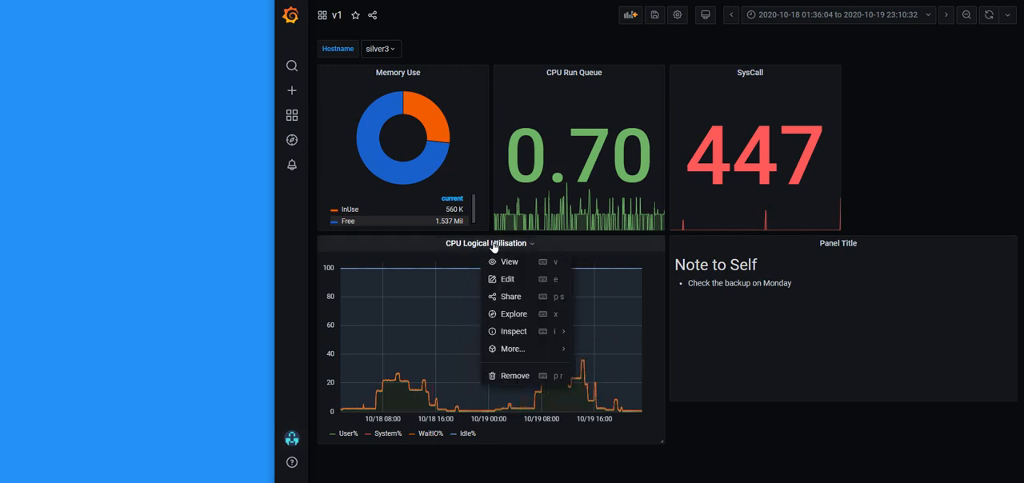
pyautogui.click(506, 281)
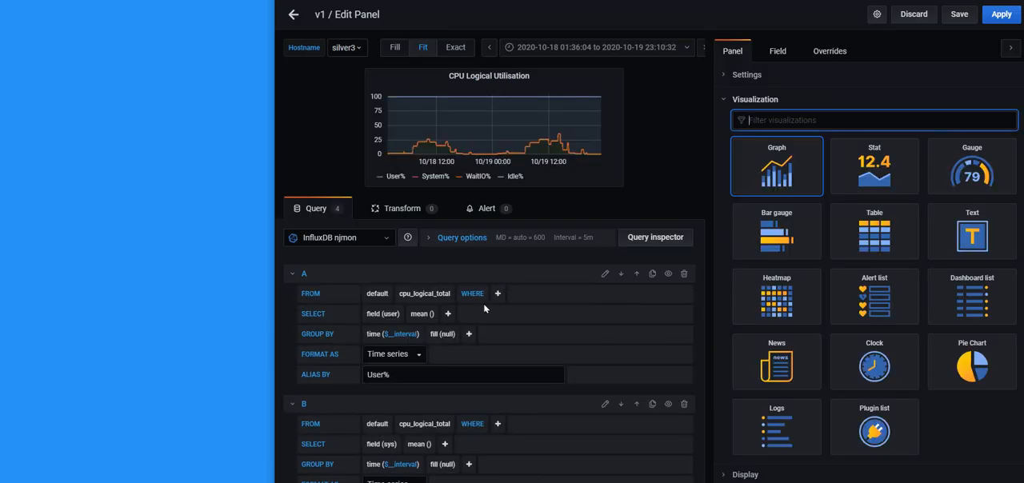
pyautogui.scroll(-3, 480, 305)
pyautogui.scroll(3, 496, 295)
pyautogui.click(498, 294)
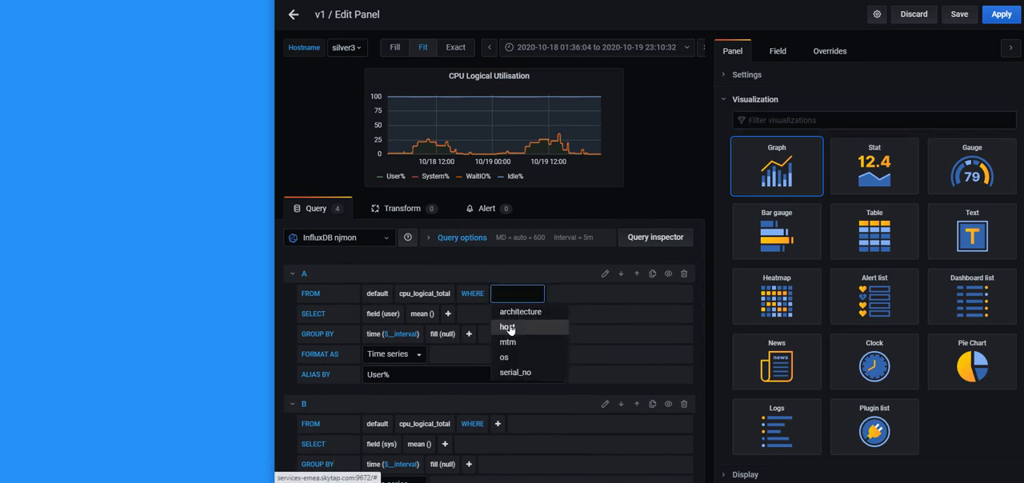
pyautogui.click(509, 328)
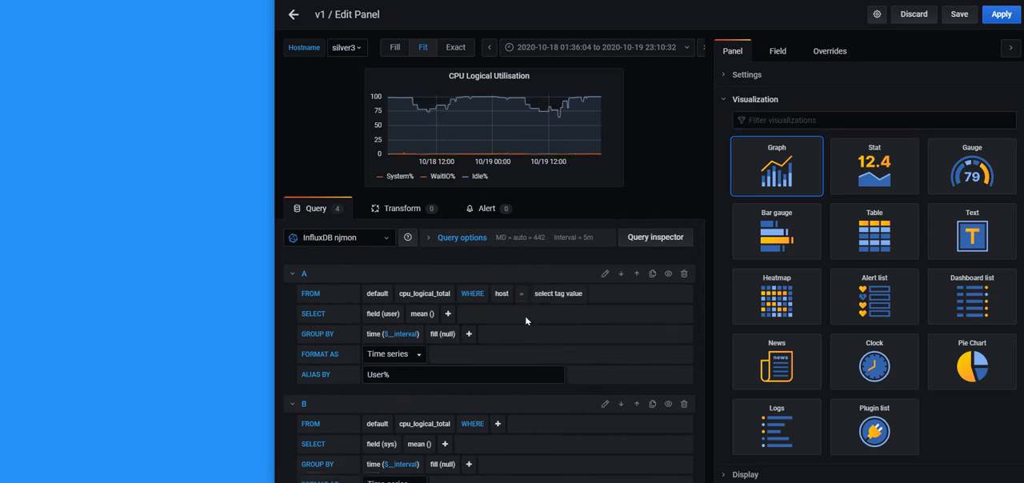
pyautogui.click(550, 295)
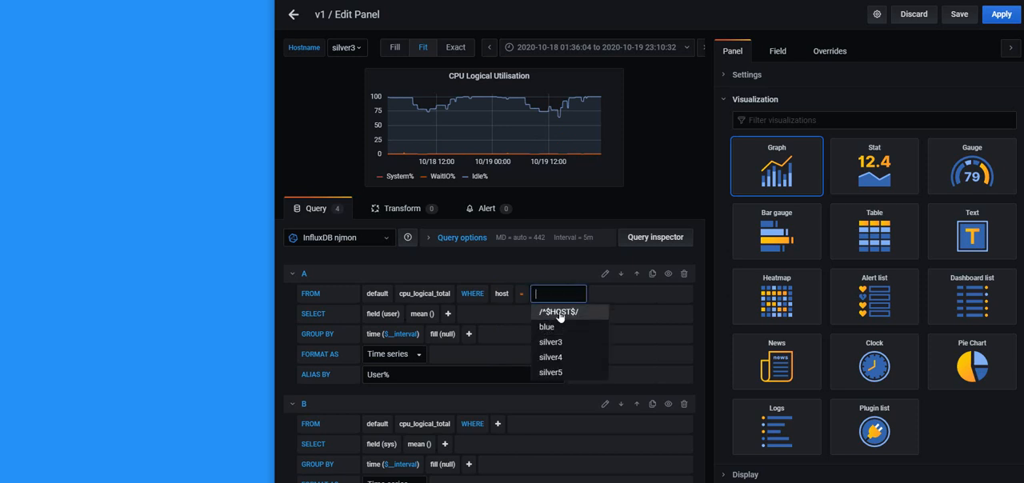
pyautogui.click(557, 312)
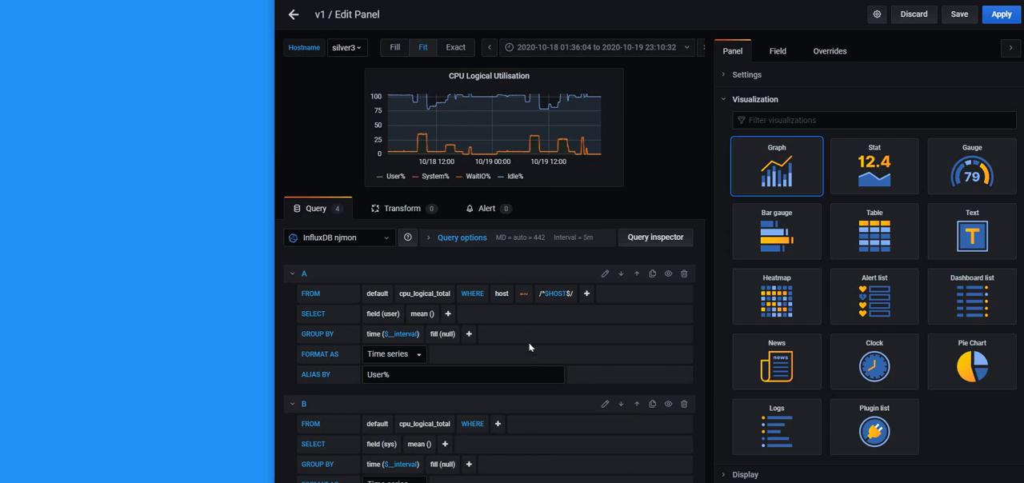
# Add the filter host = /^$HOST$/ to query B, the System% series
pyautogui.click(498, 424)
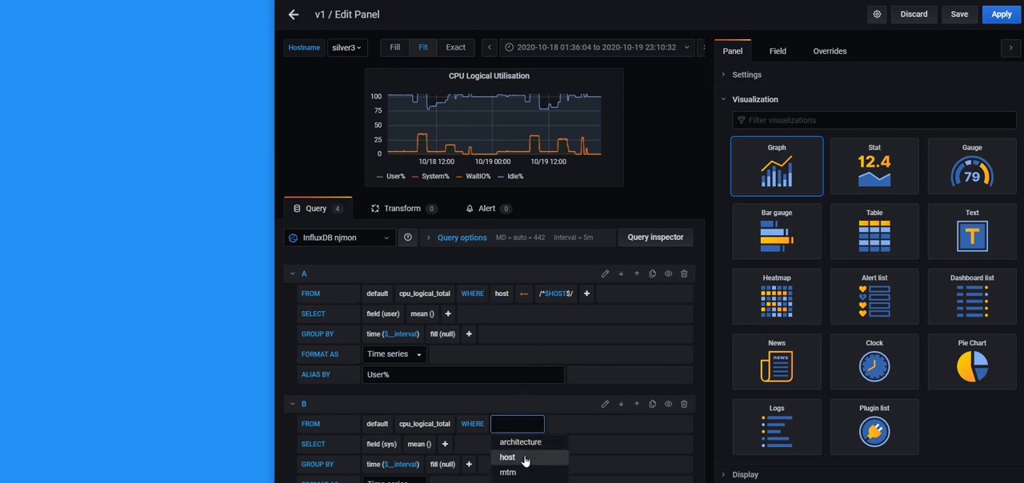
pyautogui.click(504, 449)
pyautogui.scroll(-3, 568, 381)
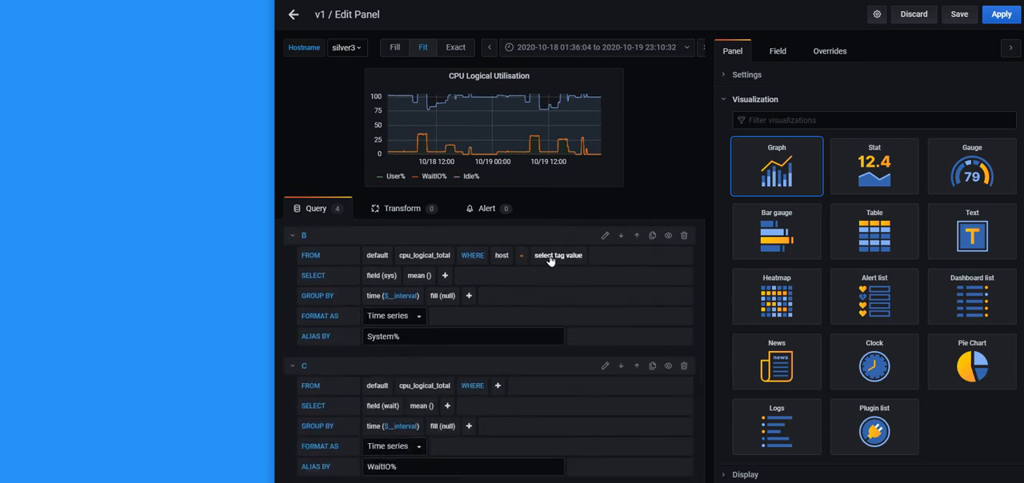
pyautogui.click(551, 259)
pyautogui.click(552, 274)
# Add the filter host = /^$HOST$/ to query C, the WaitIO% series
pyautogui.click(497, 386)
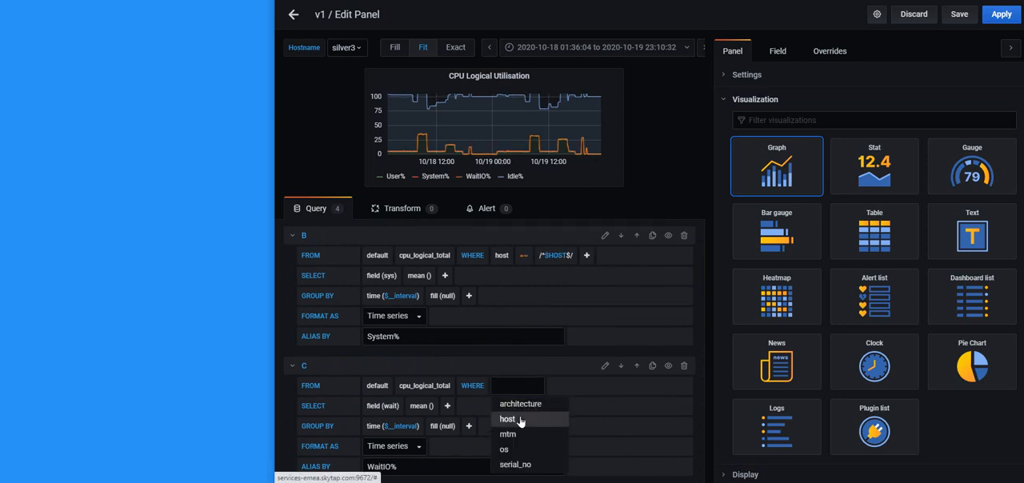
pyautogui.click(520, 421)
pyautogui.click(550, 387)
pyautogui.click(552, 403)
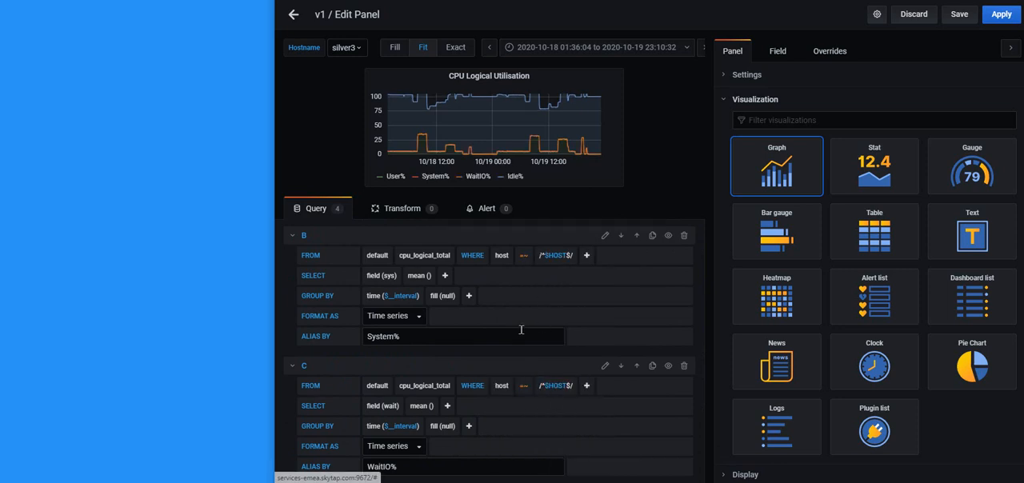
# Add the filter host = /^$HOST$/ to query D, the Idle% series, and apply the panel changes
pyautogui.scroll(-2, 523, 328)
pyautogui.scroll(-1, 523, 328)
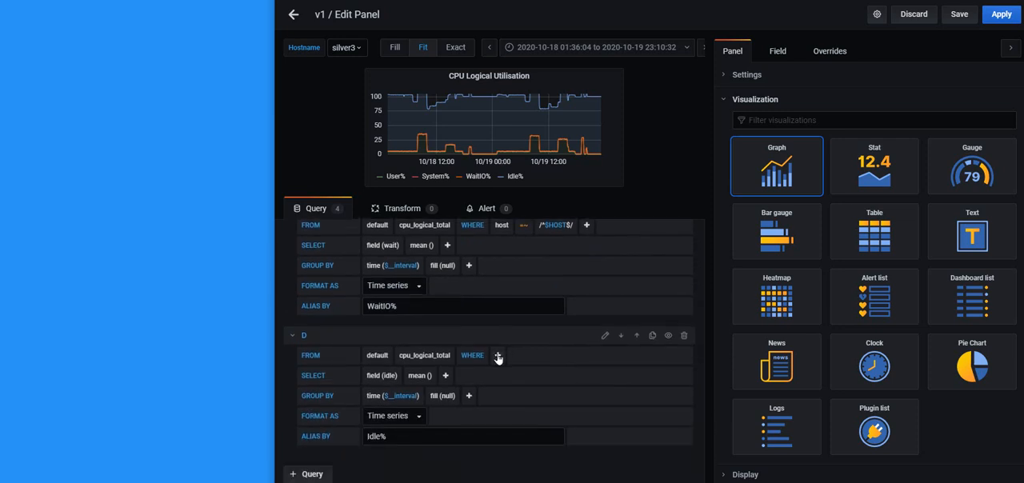
pyautogui.click(497, 356)
pyautogui.click(528, 391)
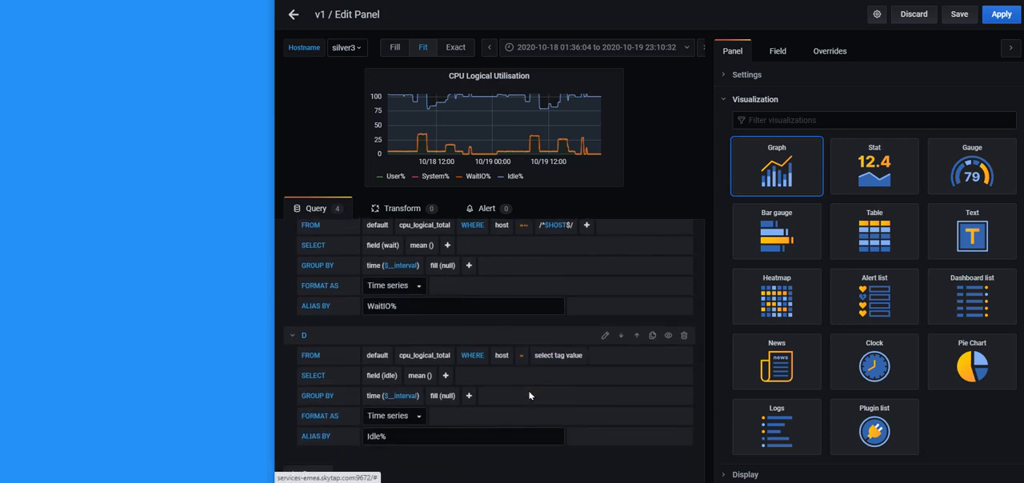
pyautogui.click(554, 362)
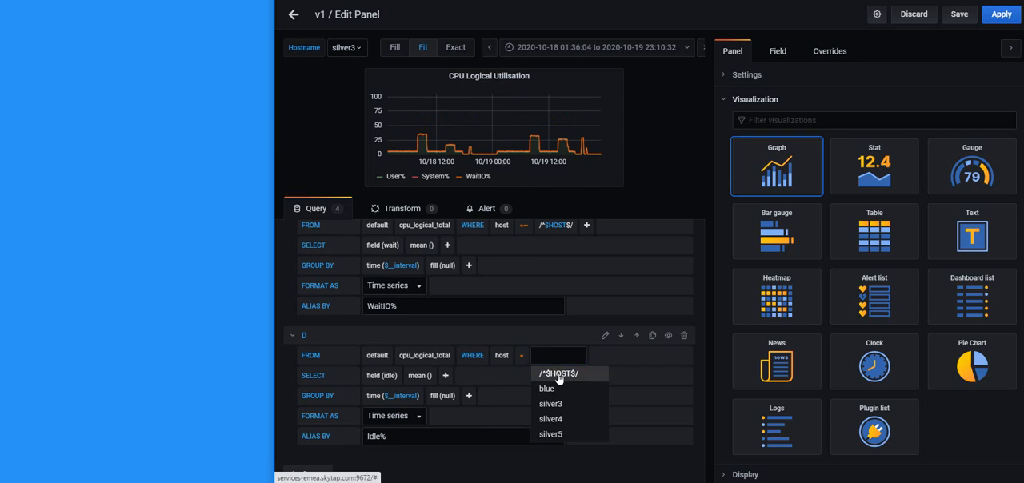
pyautogui.click(554, 371)
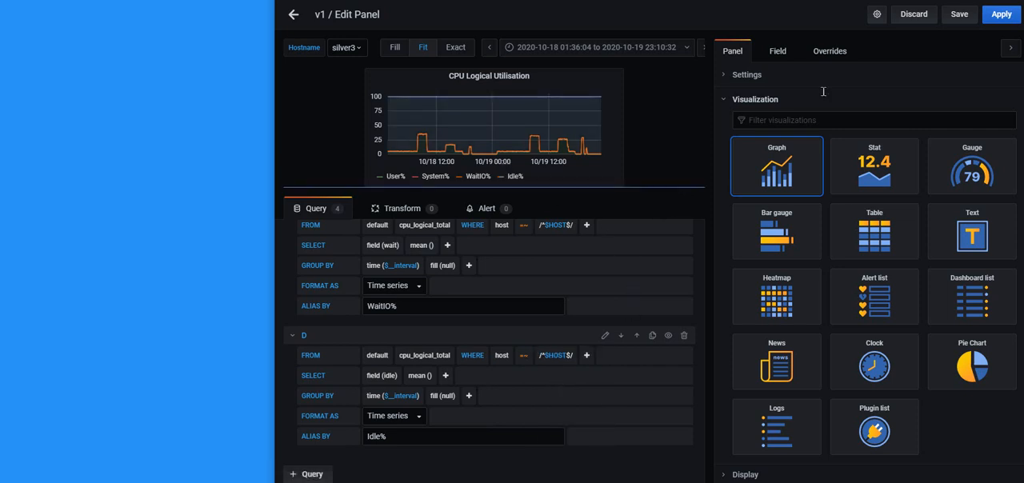
pyautogui.click(1001, 14)
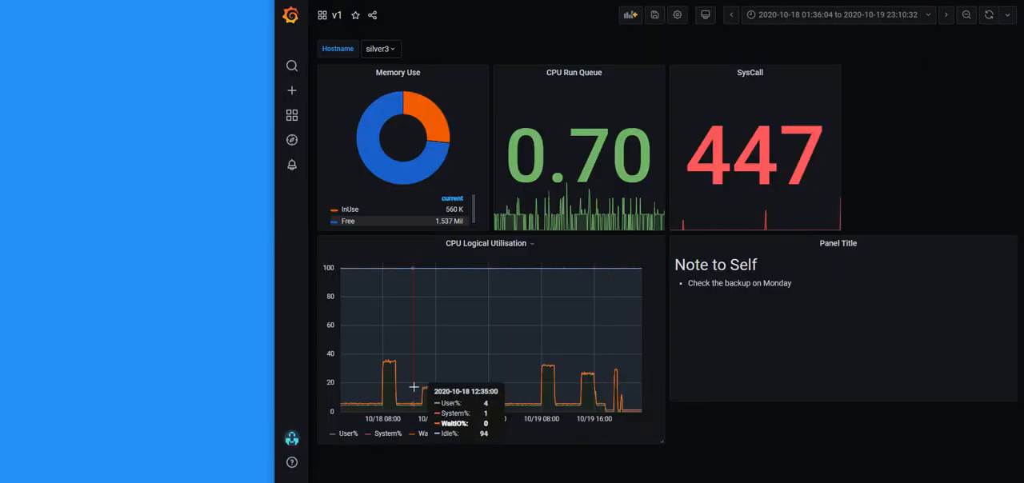
# Check the CPU Logical Utilisation graph for the hosts silver5 and silver4
pyautogui.click(396, 50)
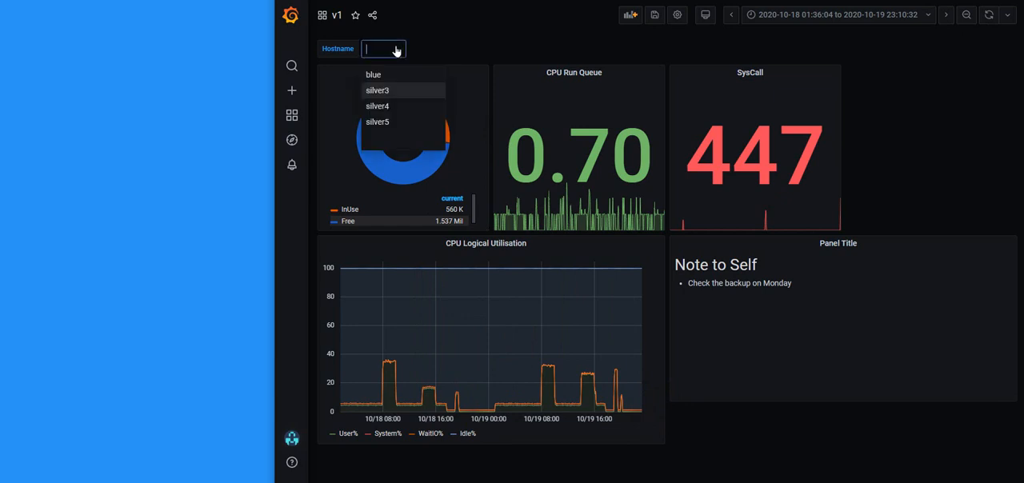
pyautogui.click(387, 122)
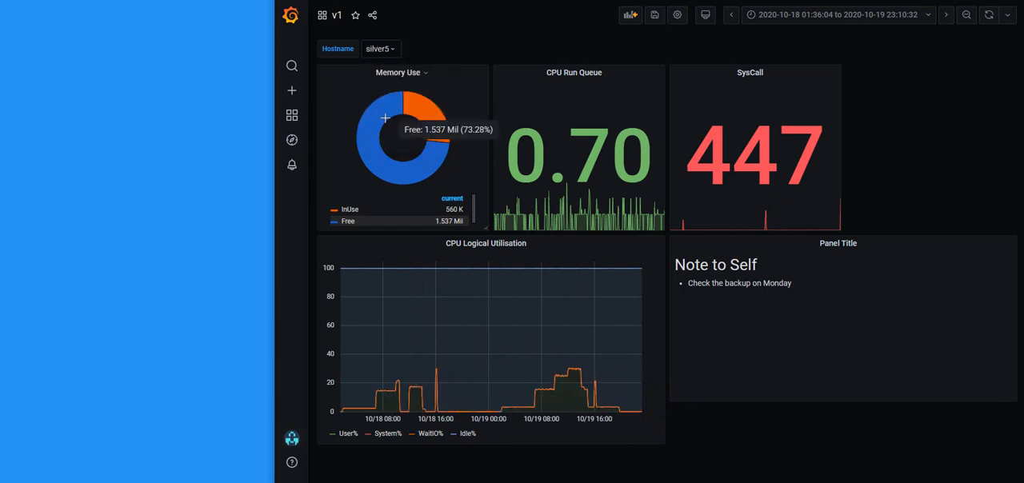
pyautogui.click(393, 50)
pyautogui.click(387, 108)
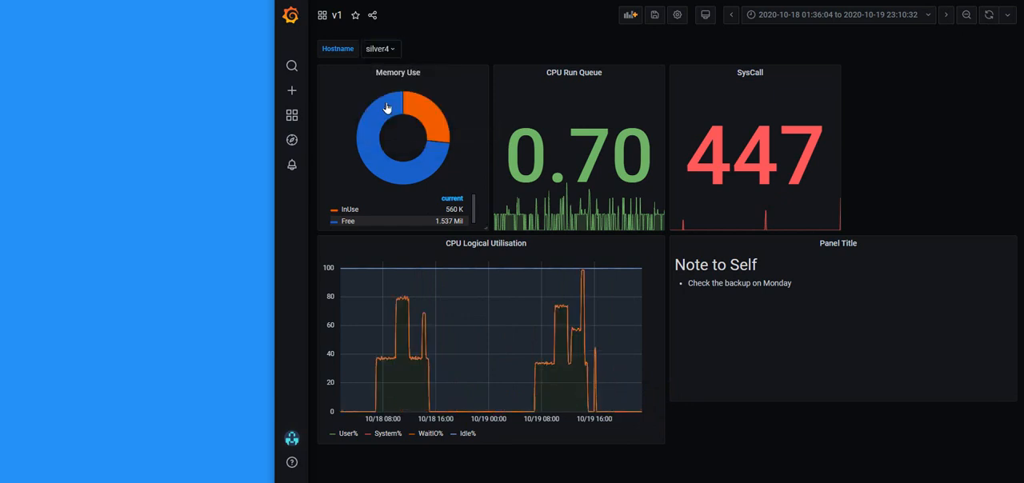
# Switch the dashboard to the host blue and set its time range to Last 7 days
pyautogui.click(392, 50)
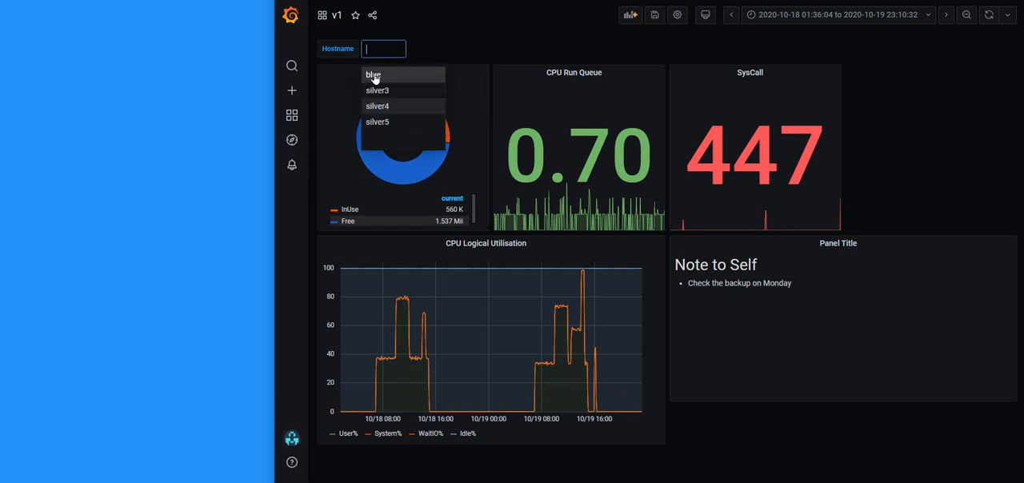
pyautogui.click(372, 76)
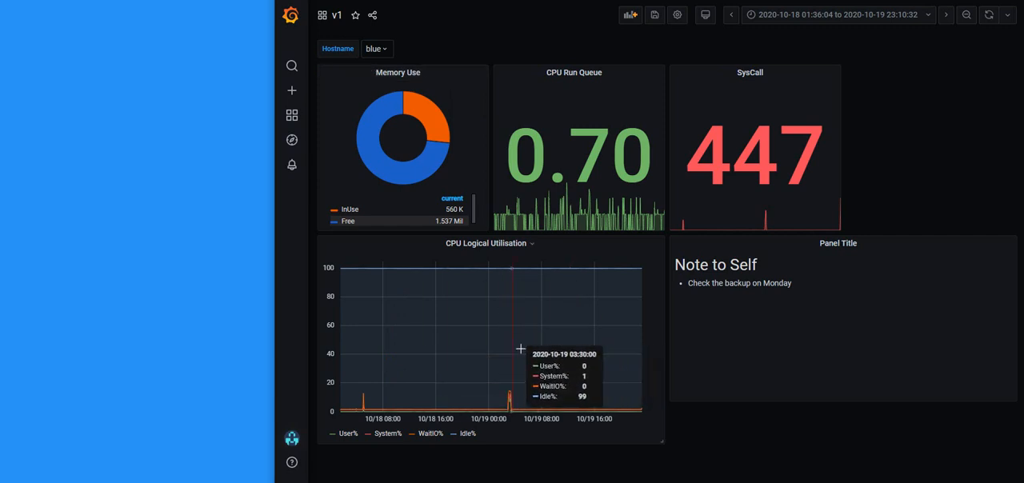
pyautogui.click(833, 18)
pyautogui.click(881, 236)
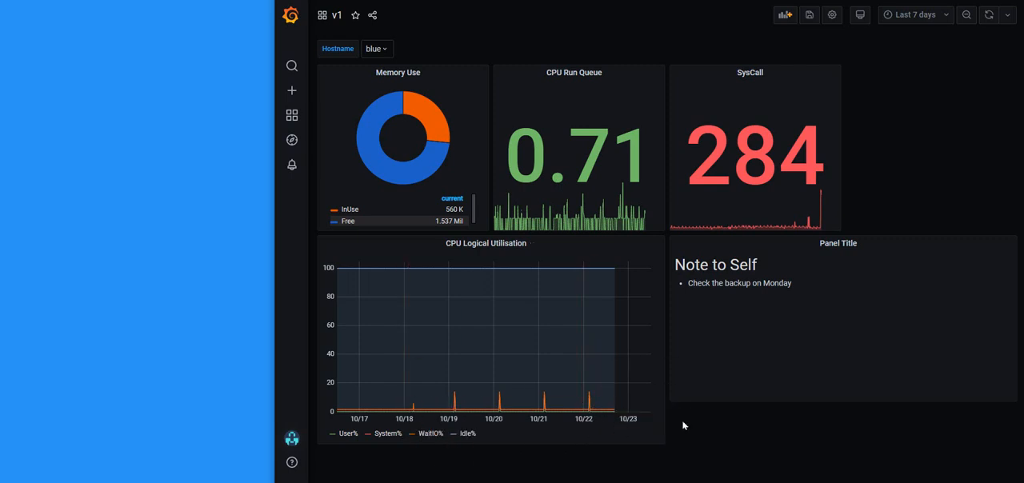
# Set the host filter to /^$HOST$/ in Memory Use queries A and B, apply the changes, and switch the dashboard to silver5
pyautogui.click(402, 73)
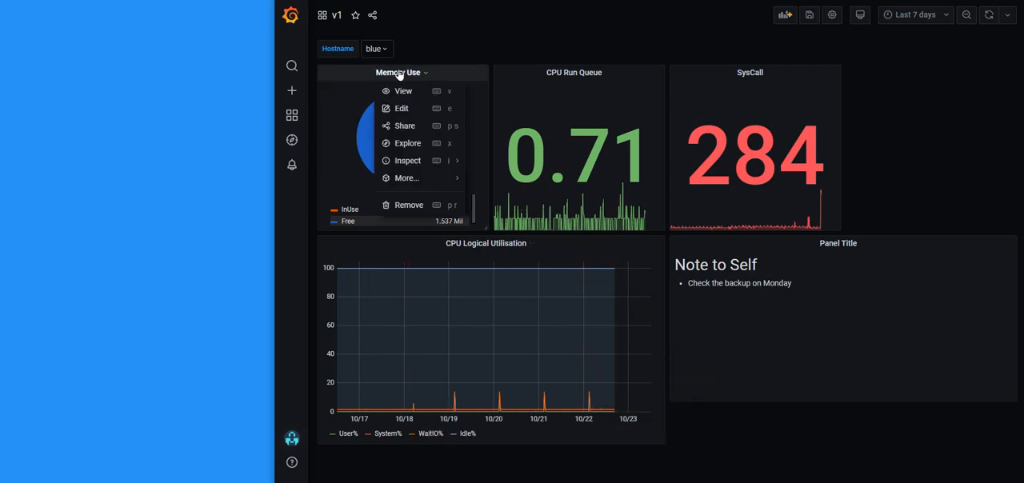
pyautogui.click(401, 109)
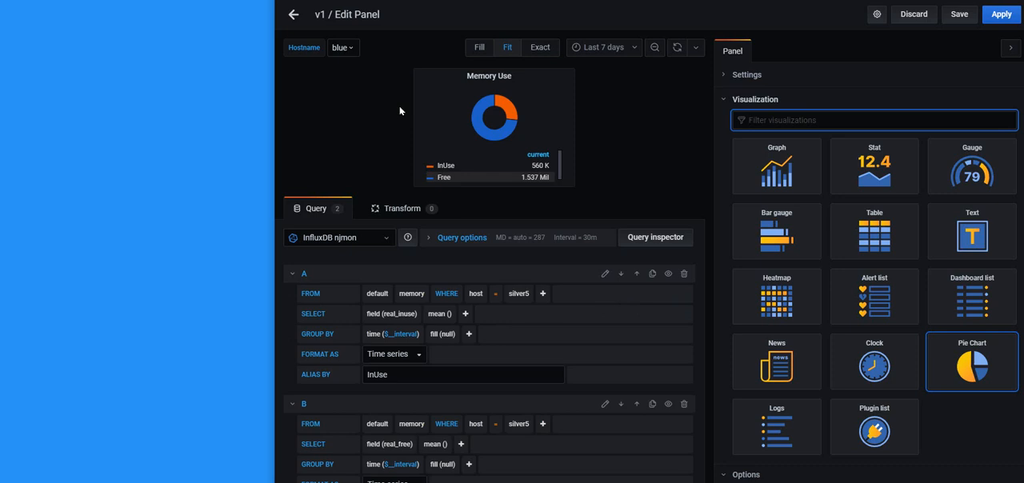
pyautogui.click(519, 294)
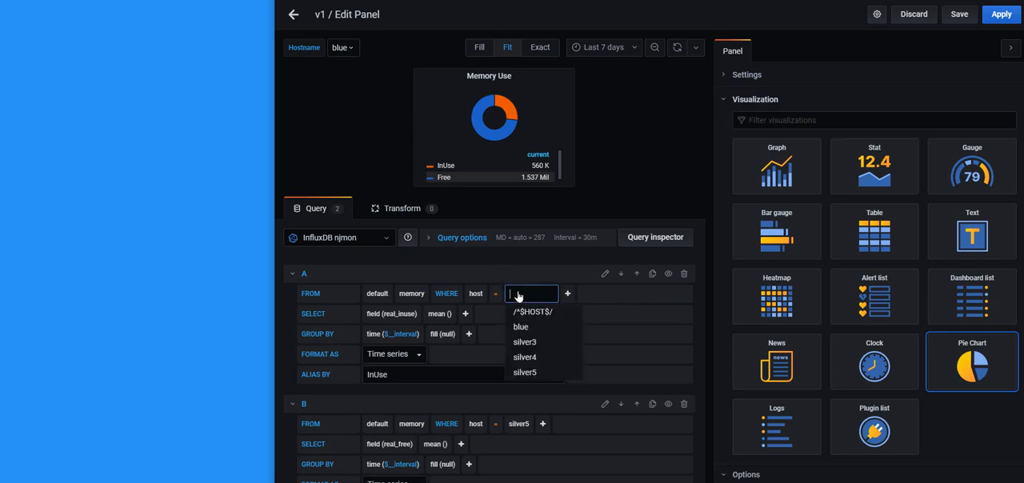
pyautogui.click(533, 312)
pyautogui.click(519, 424)
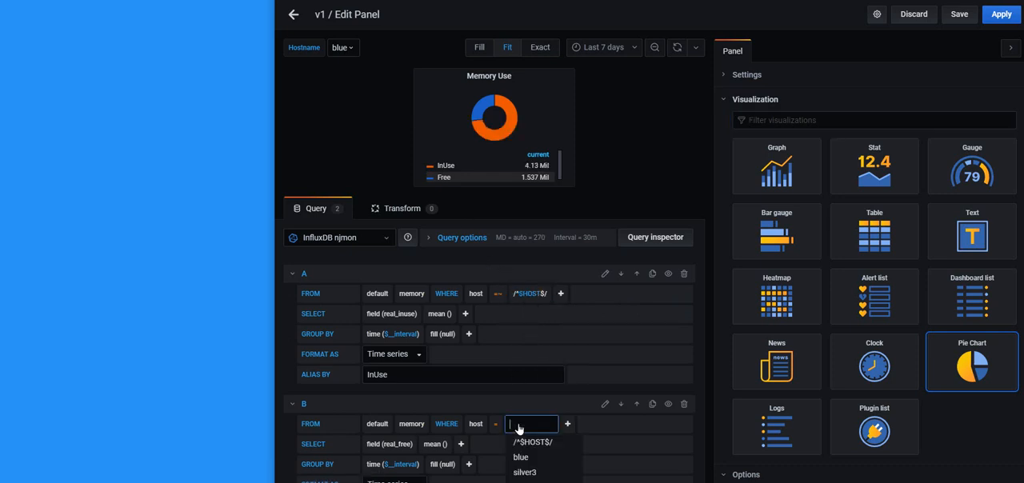
pyautogui.click(531, 445)
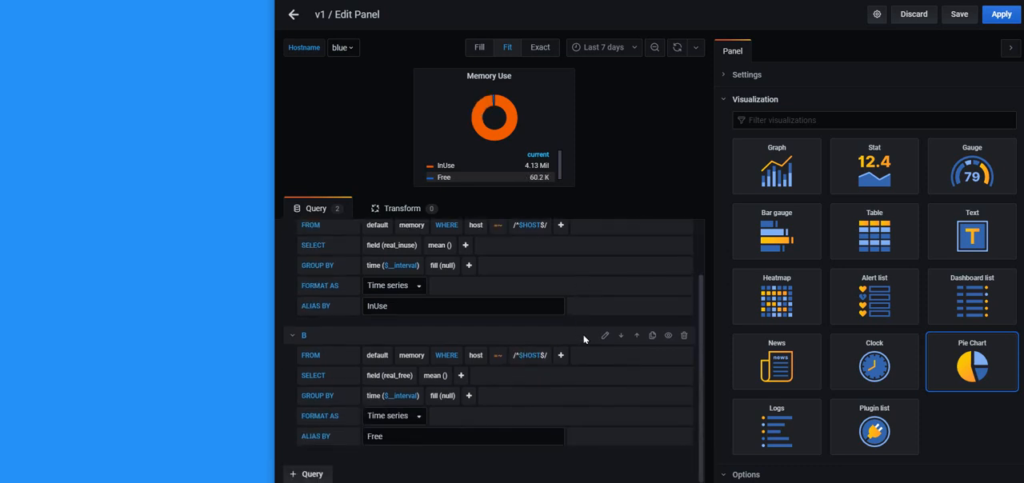
pyautogui.click(1001, 14)
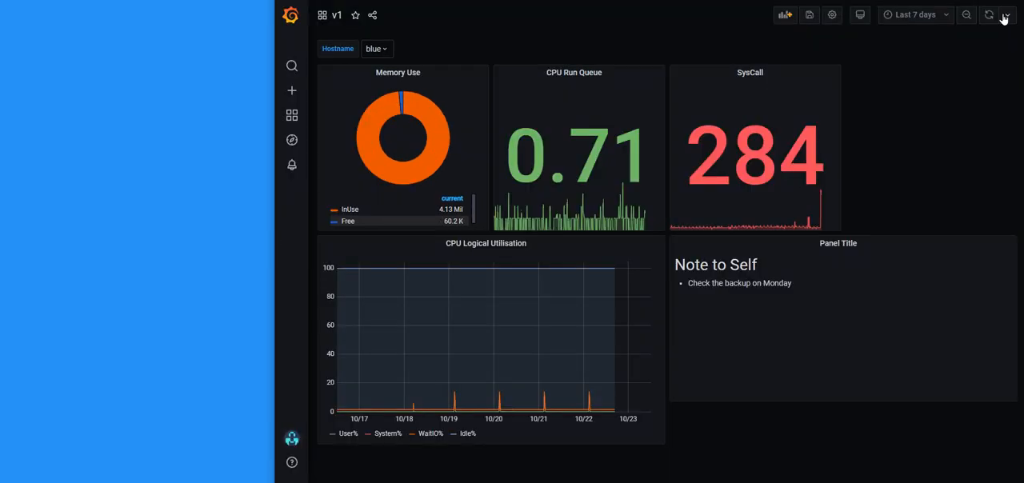
pyautogui.click(383, 50)
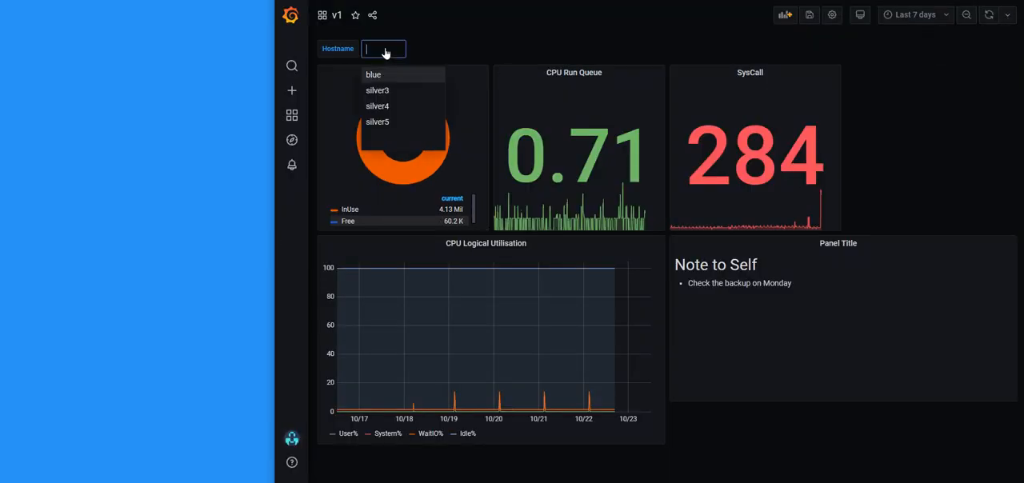
pyautogui.click(381, 124)
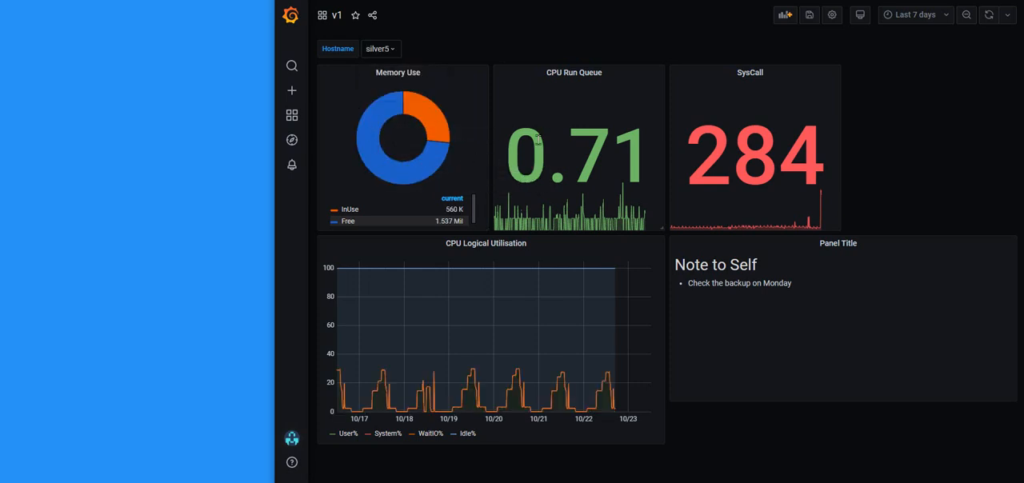
# Add the filter host = /^$HOST$/ to the CPU Run Queue panel's query and apply the panel changes
pyautogui.click(573, 73)
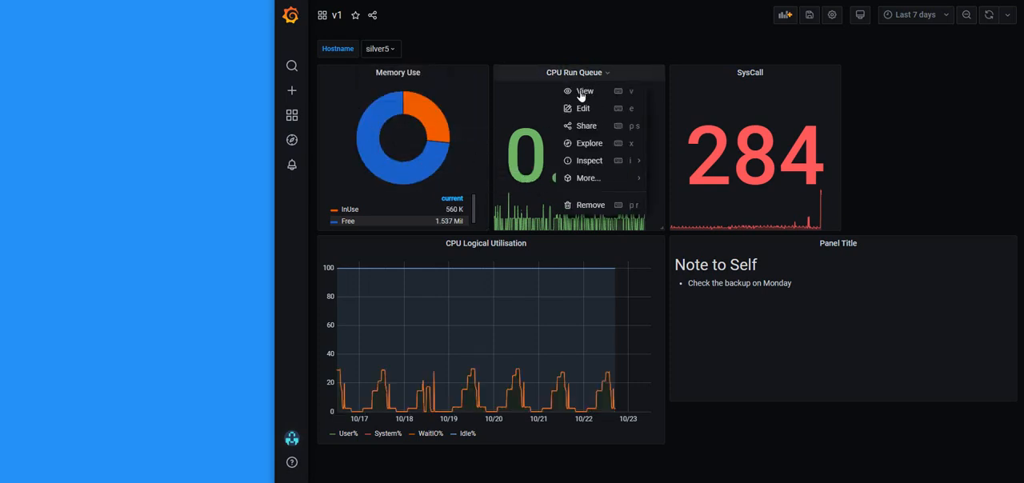
pyautogui.click(583, 109)
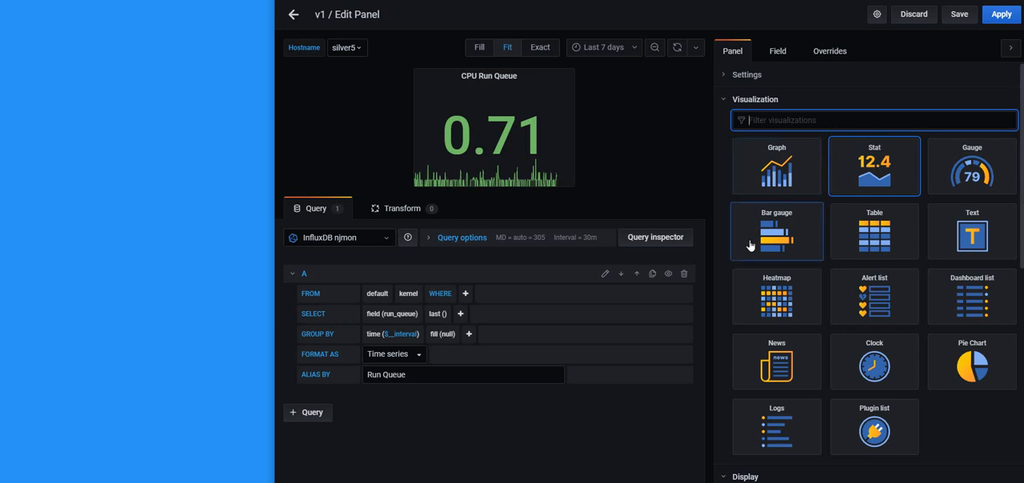
pyautogui.click(465, 294)
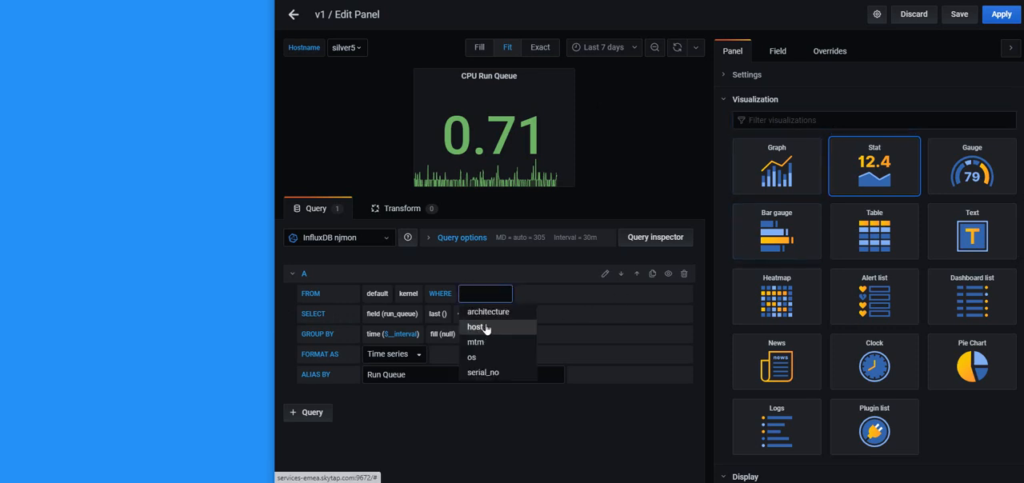
pyautogui.click(483, 326)
pyautogui.click(524, 294)
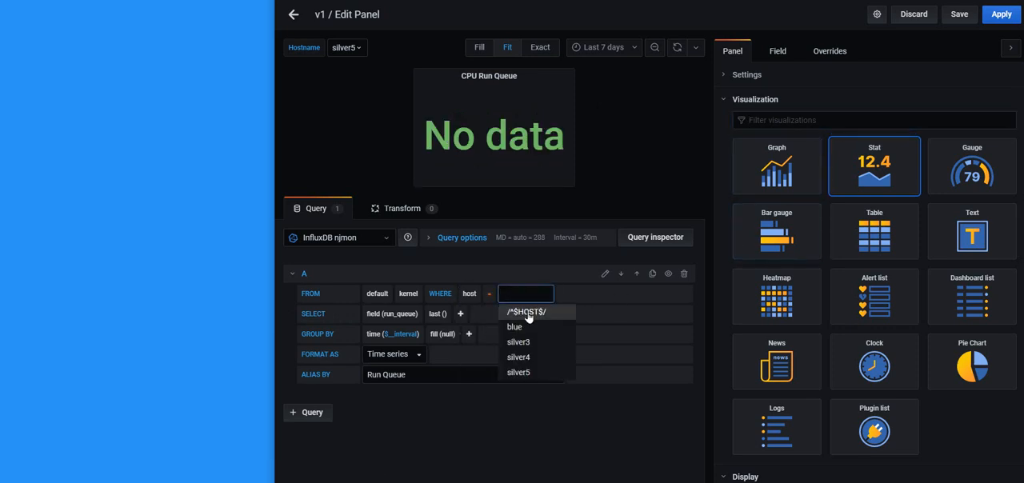
pyautogui.click(526, 312)
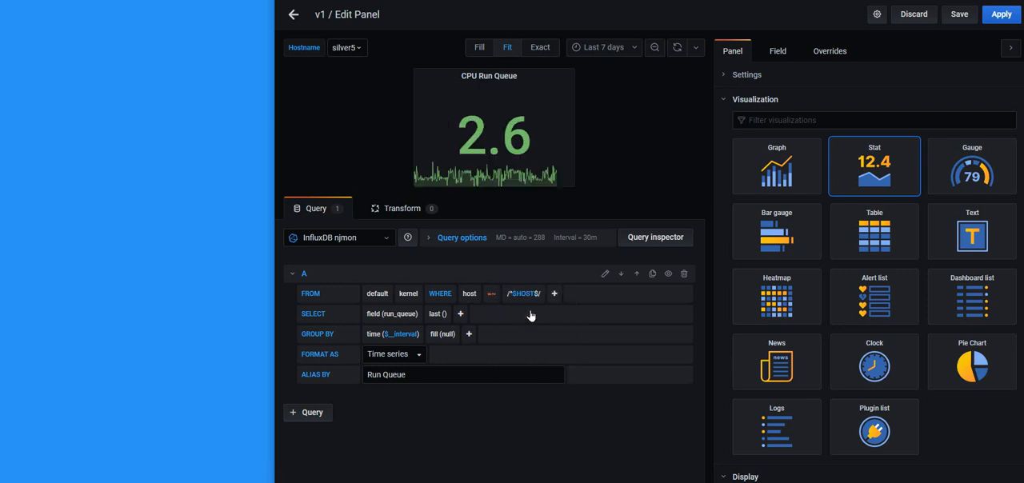
pyautogui.click(1001, 15)
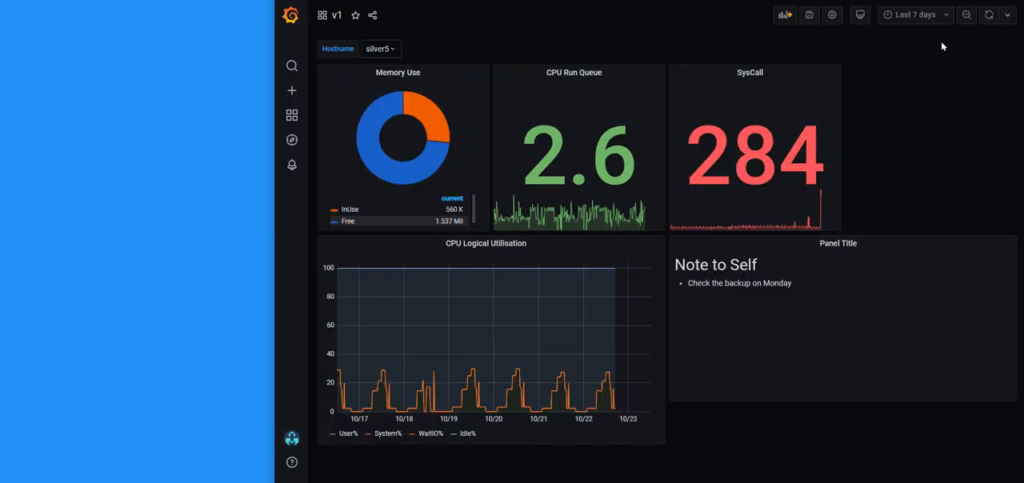
# Add the filter host = /^$HOST$/ to the SysCall panel's query, apply it, and switch the dashboard to the host blue
pyautogui.click(733, 72)
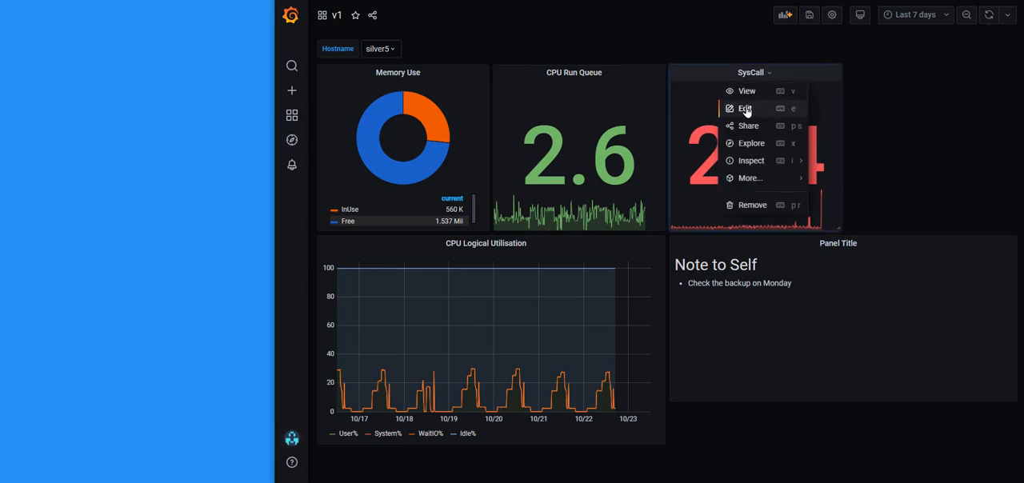
pyautogui.click(741, 107)
pyautogui.click(465, 294)
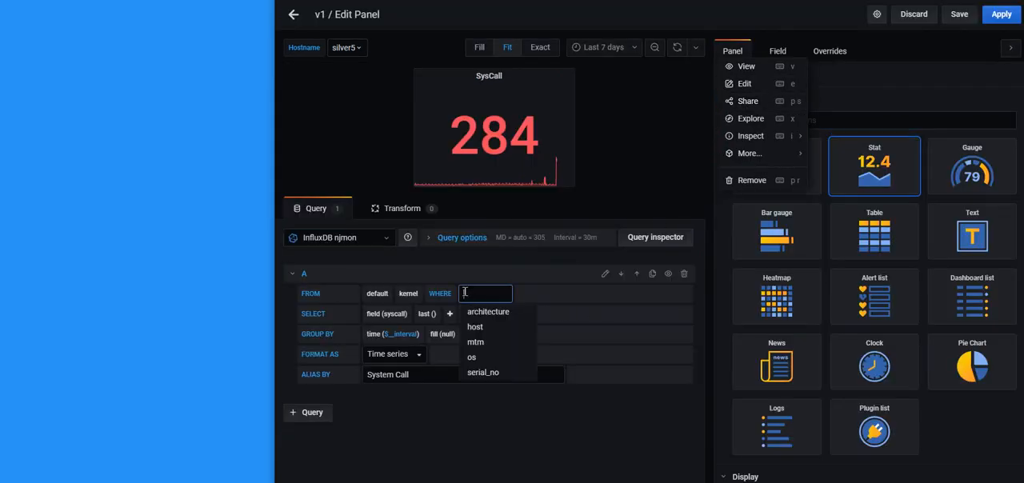
pyautogui.click(486, 327)
pyautogui.click(528, 293)
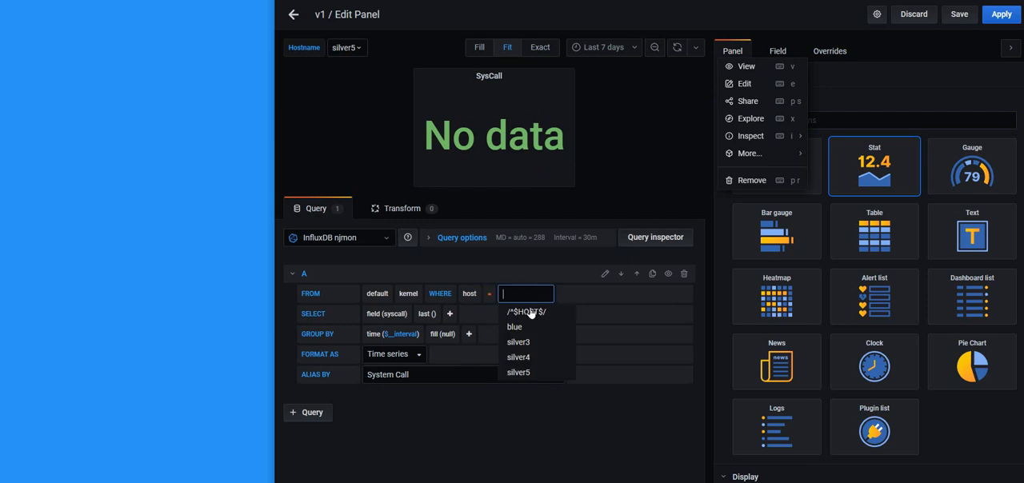
pyautogui.click(528, 312)
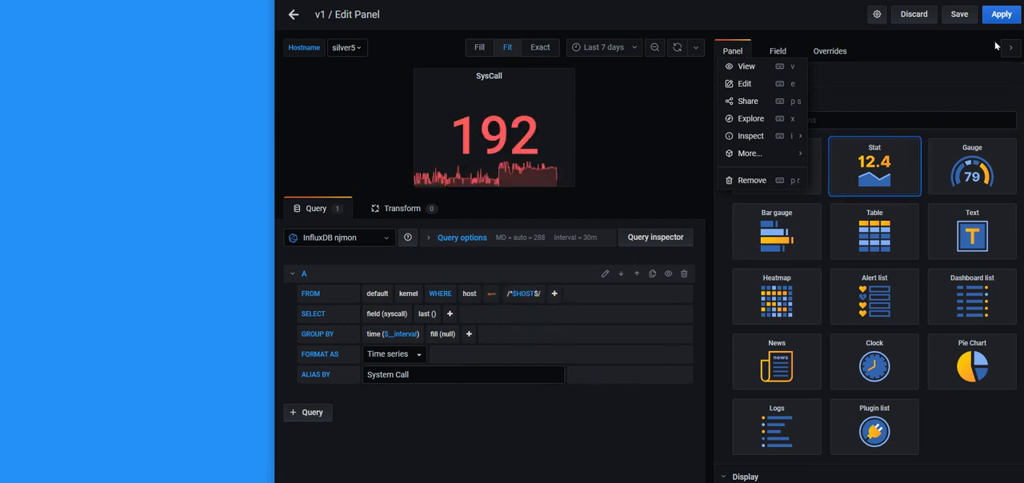
pyautogui.click(1002, 15)
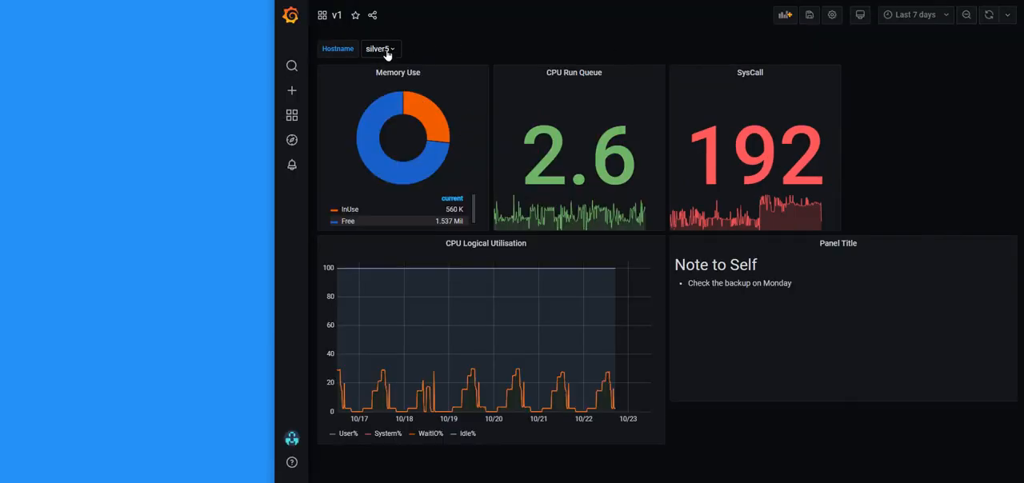
pyautogui.click(392, 49)
pyautogui.click(373, 74)
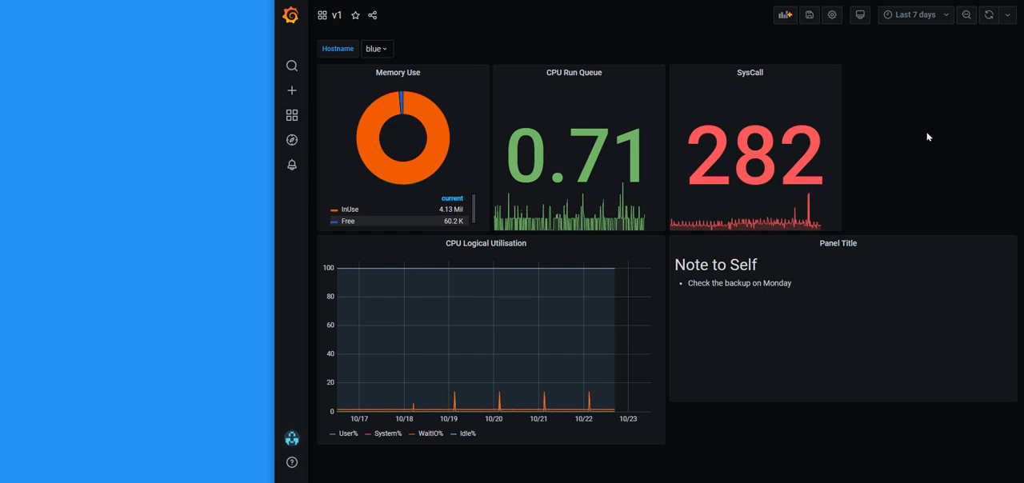
# Add a new panel that queries the filesystems measurement from the InfluxDB njmon data source
pyautogui.click(786, 15)
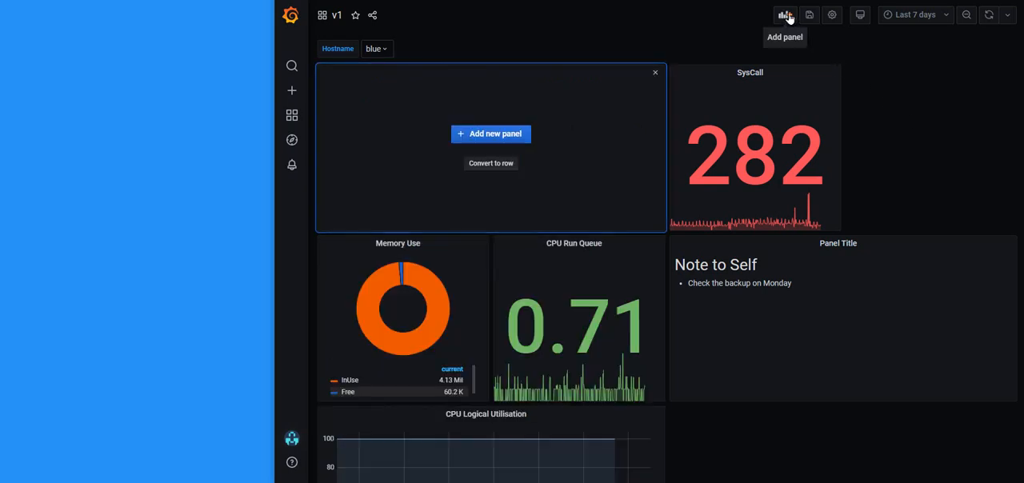
pyautogui.click(491, 133)
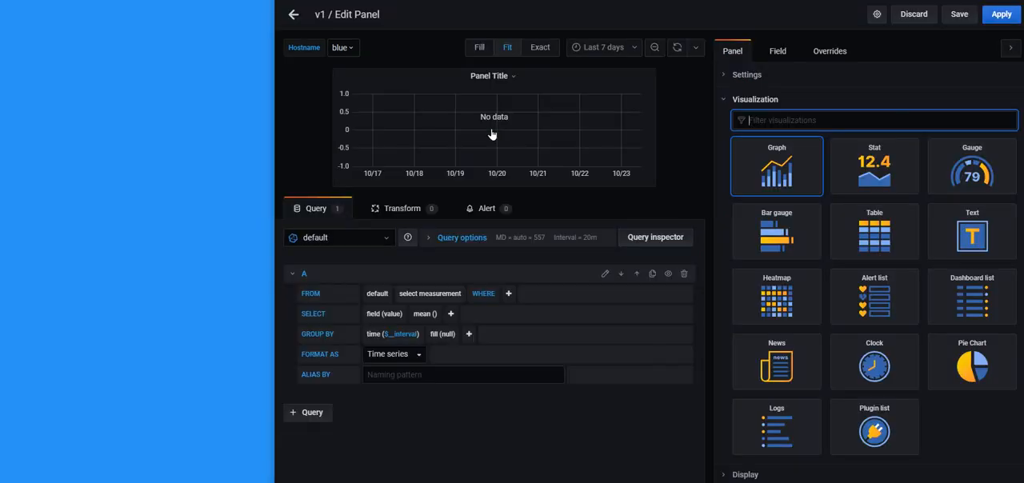
pyautogui.click(383, 238)
pyautogui.click(348, 256)
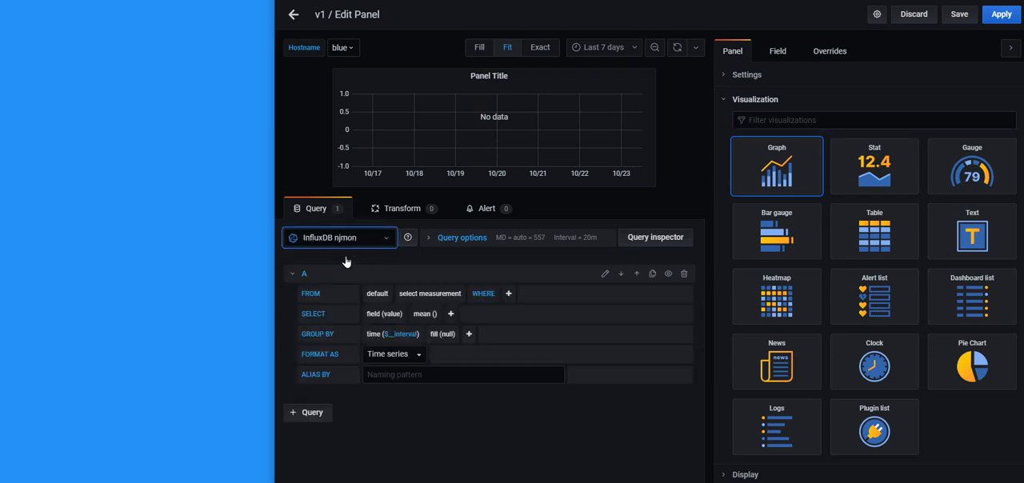
pyautogui.click(431, 295)
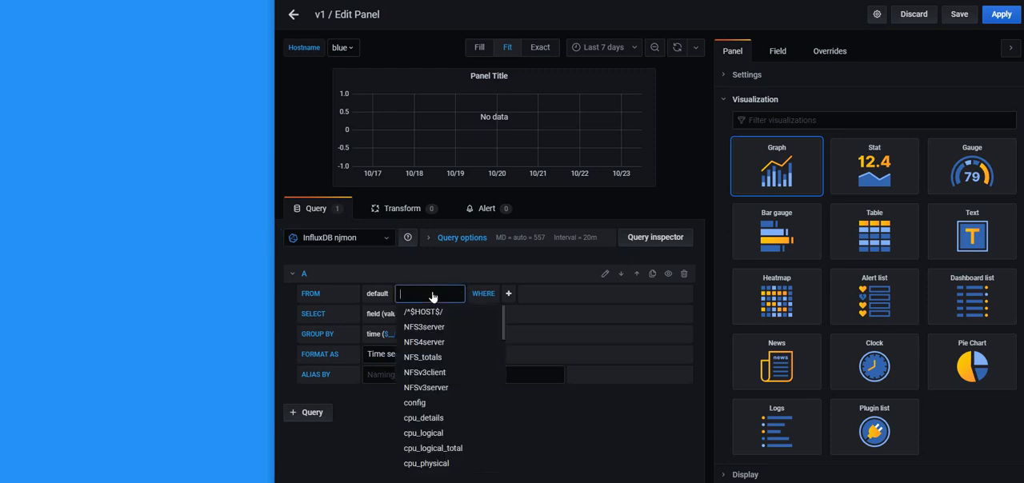
pyautogui.write('file')
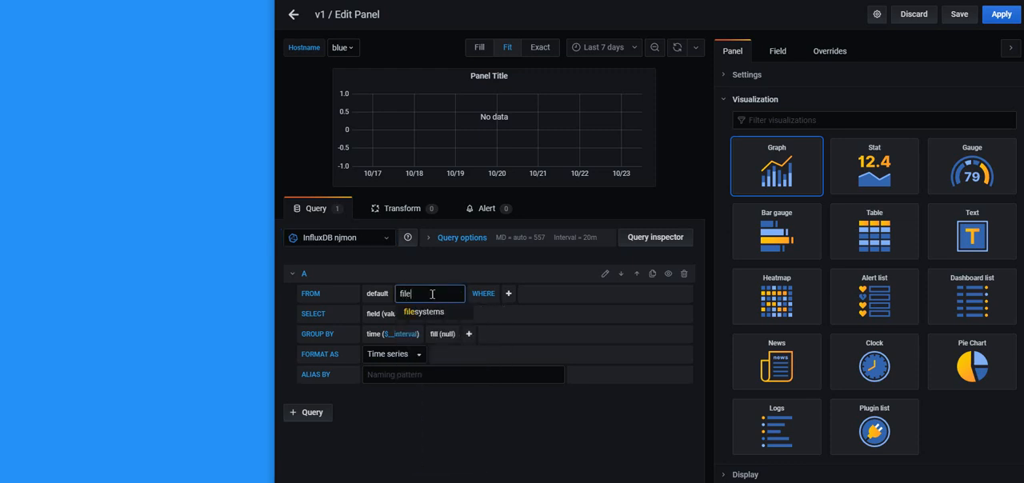
pyautogui.click(426, 318)
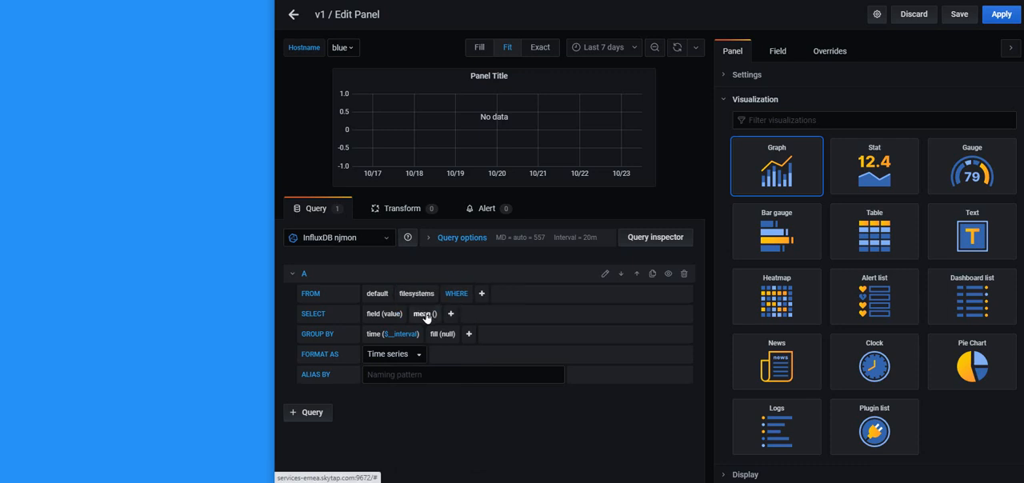
# Add the filter host = /^$HOST$/ to the filesystems query
pyautogui.click(484, 293)
pyautogui.click(501, 342)
pyautogui.click(541, 296)
pyautogui.click(541, 310)
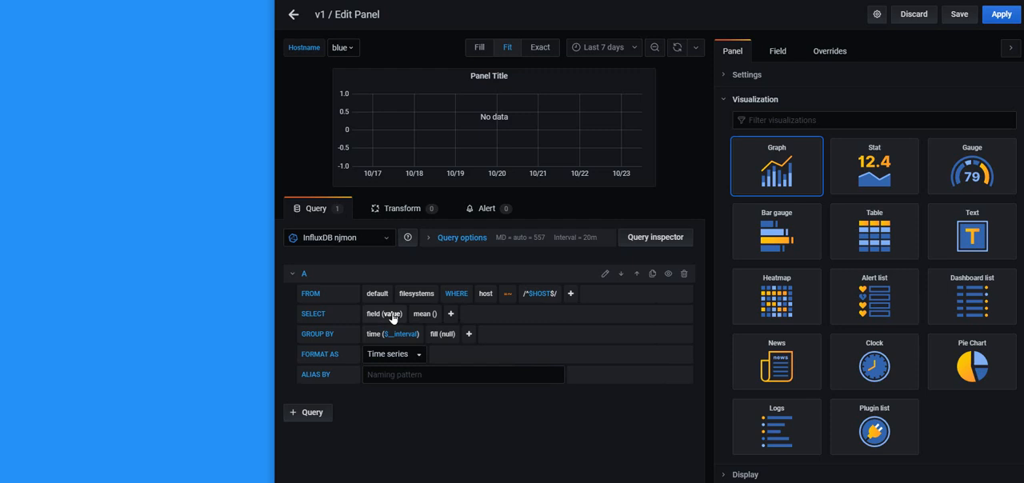
# Select the used_percent field in the filesystems query and remove its mean() aggregation
pyautogui.click(395, 316)
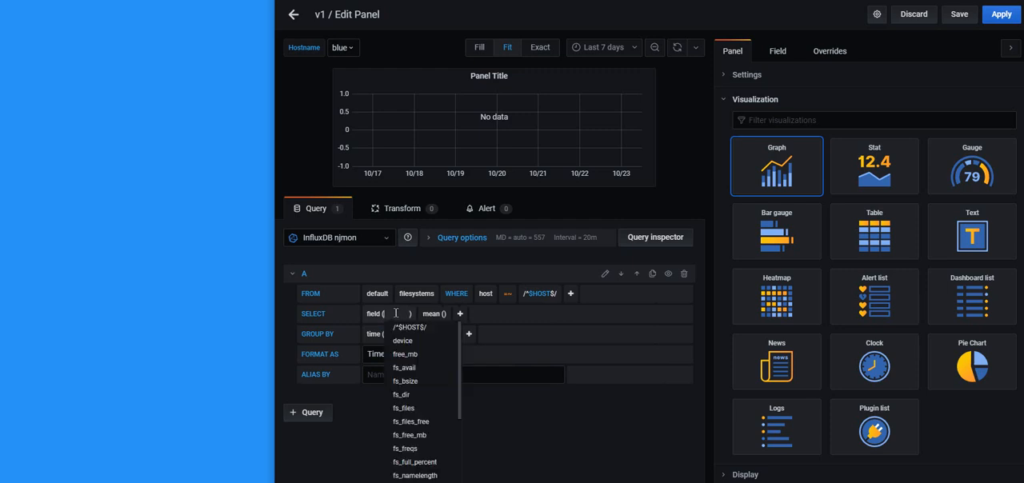
pyautogui.write('use')
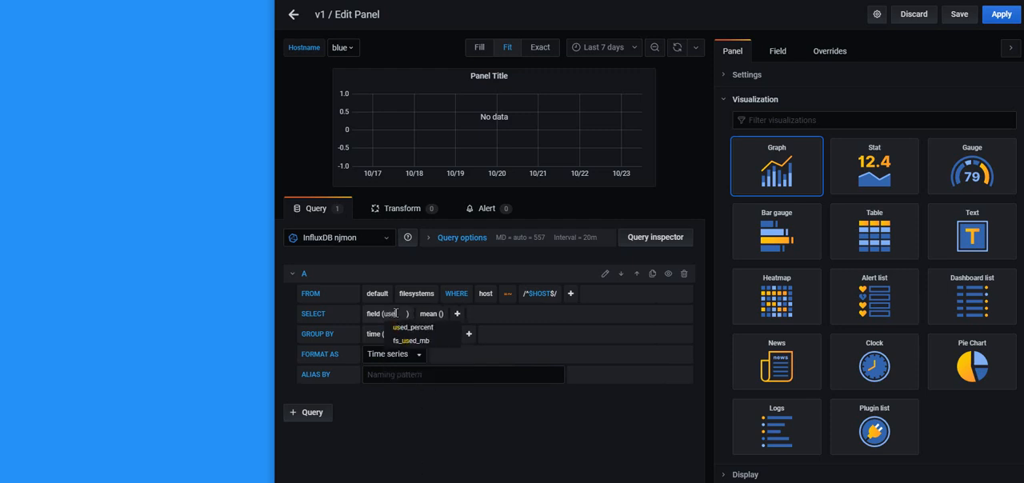
pyautogui.click(406, 329)
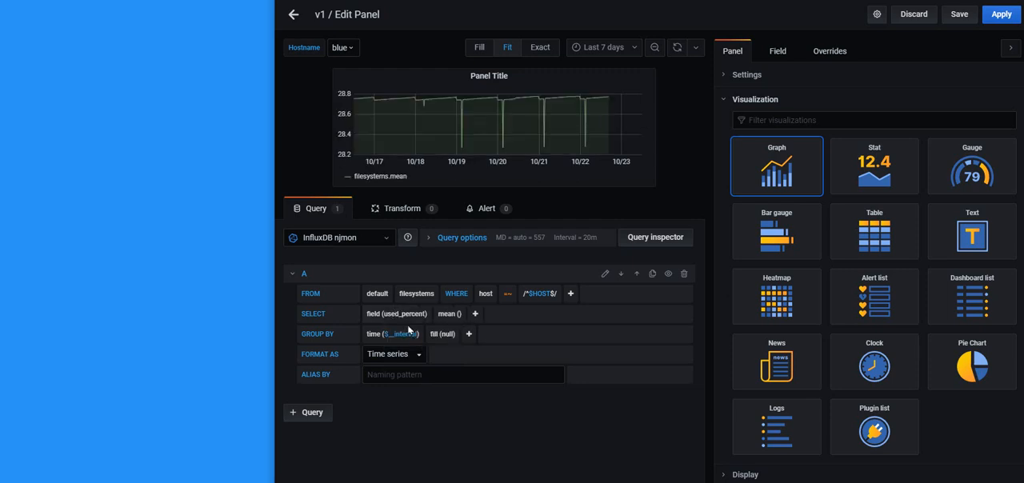
pyautogui.click(450, 314)
pyautogui.click(457, 332)
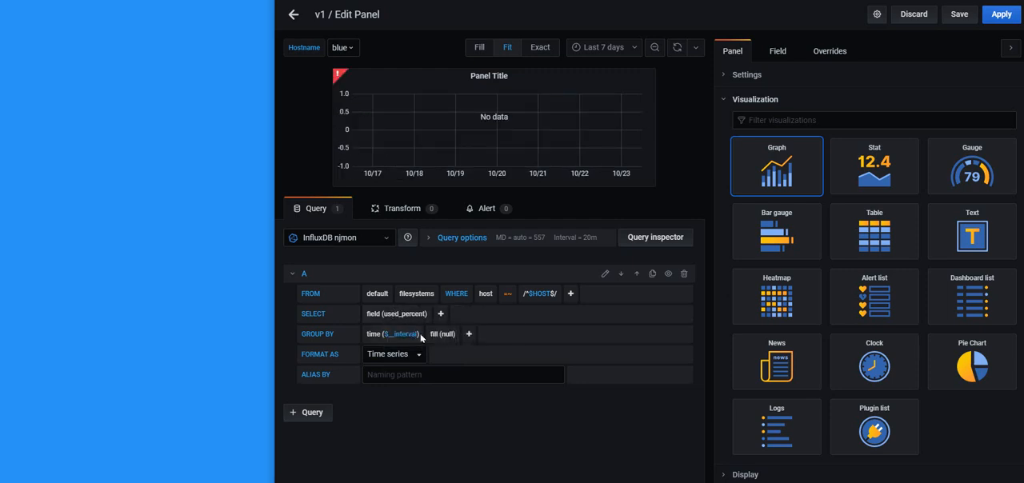
# Set the filesystems query's alias to [[tag_filesystems_name]]
pyautogui.click(378, 377)
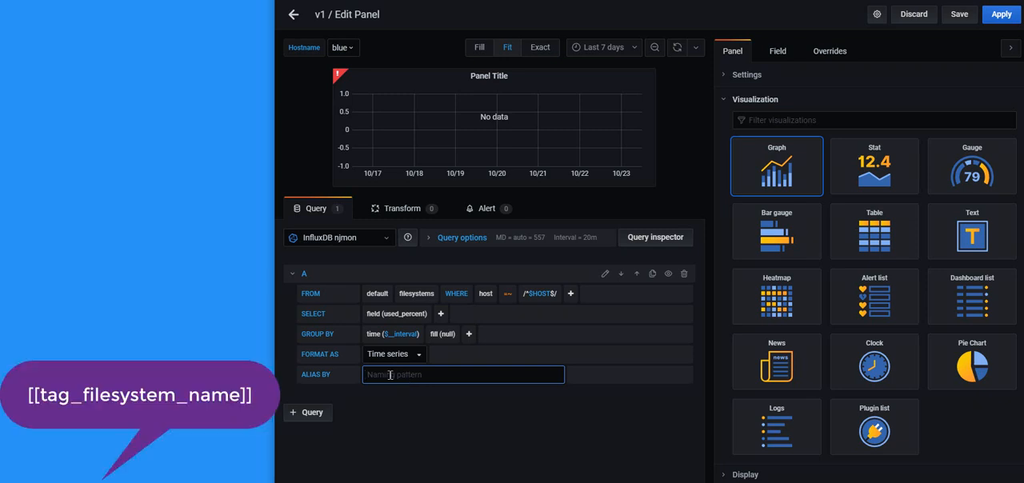
pyautogui.write('[[tag_filesystem')
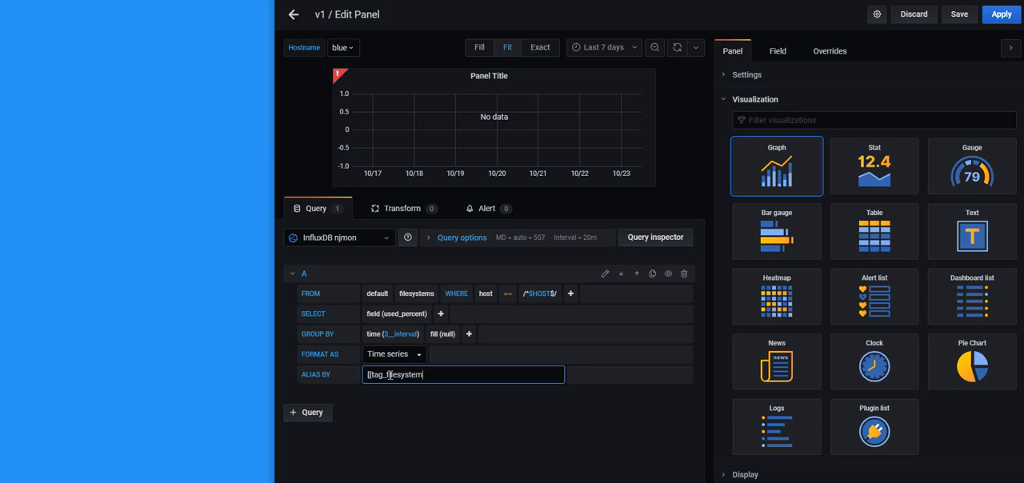
pyautogui.write('s_name]]')
# Remove the time and fill groupings from the filesystems query and group it by tag(filesystem_name) instead
pyautogui.click(371, 337)
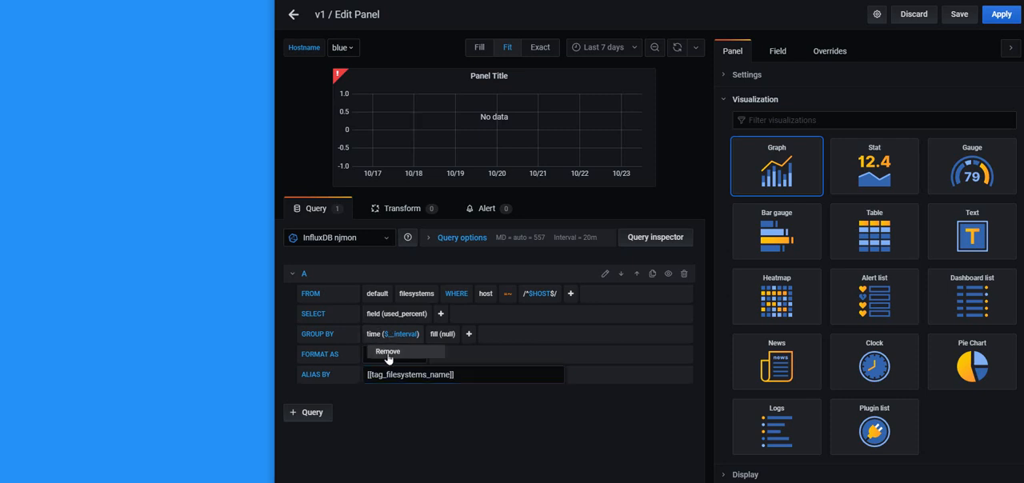
pyautogui.click(387, 352)
pyautogui.click(370, 335)
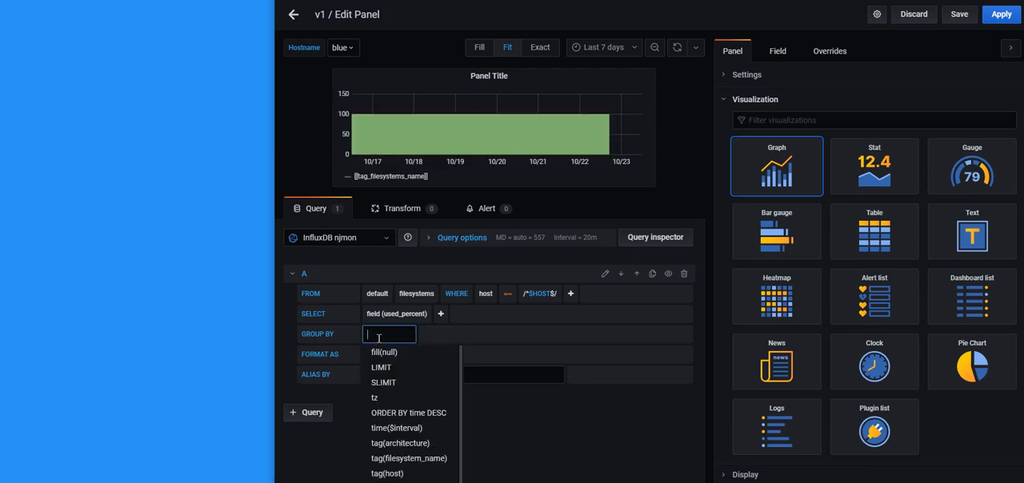
pyautogui.scroll(-1, 428, 400)
pyautogui.scroll(-1, 429, 404)
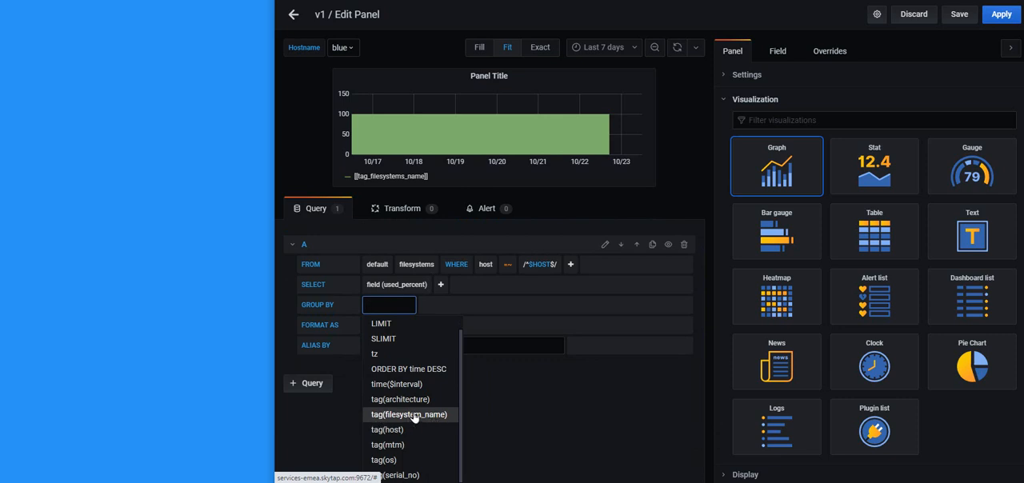
pyautogui.click(414, 416)
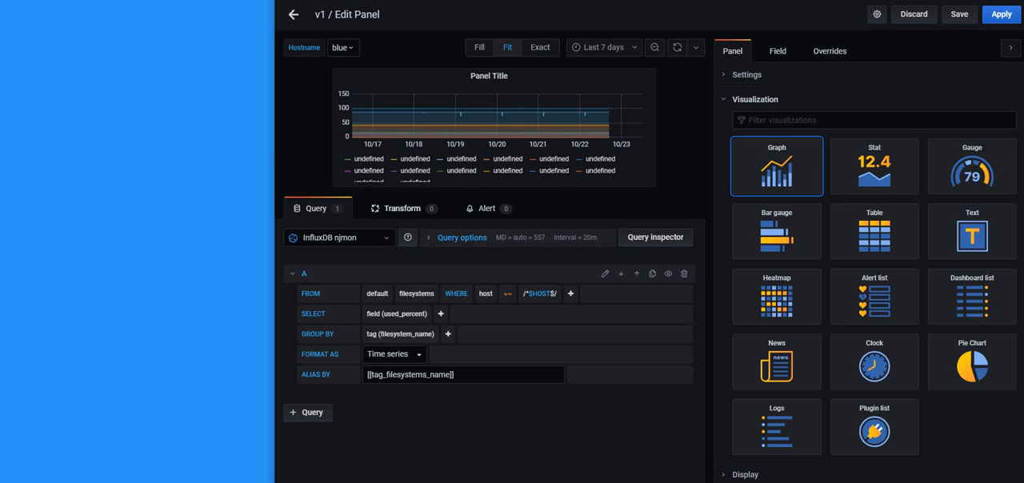
# Correct the filesystems query's alias to [[tag_filesystem_name]]
pyautogui.click(428, 375)
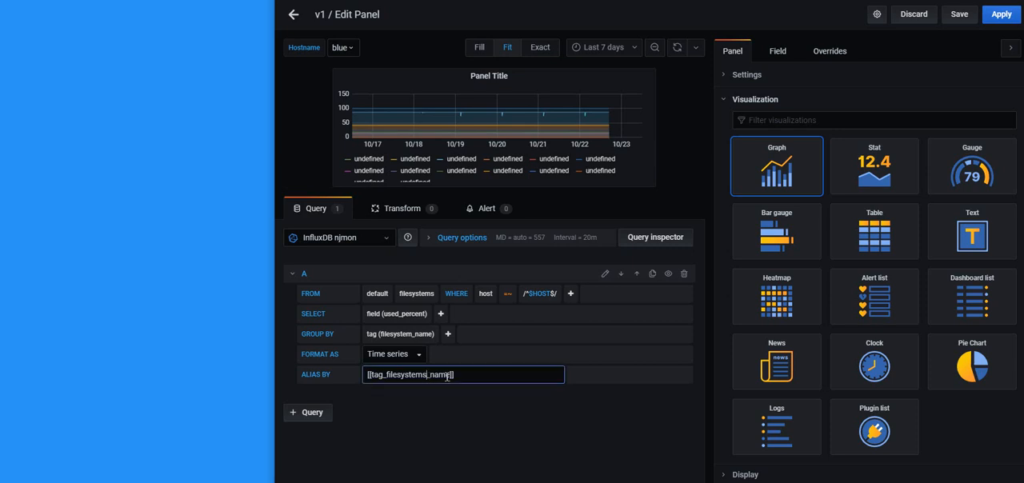
pyautogui.press('BackSpace')
pyautogui.click(495, 353)
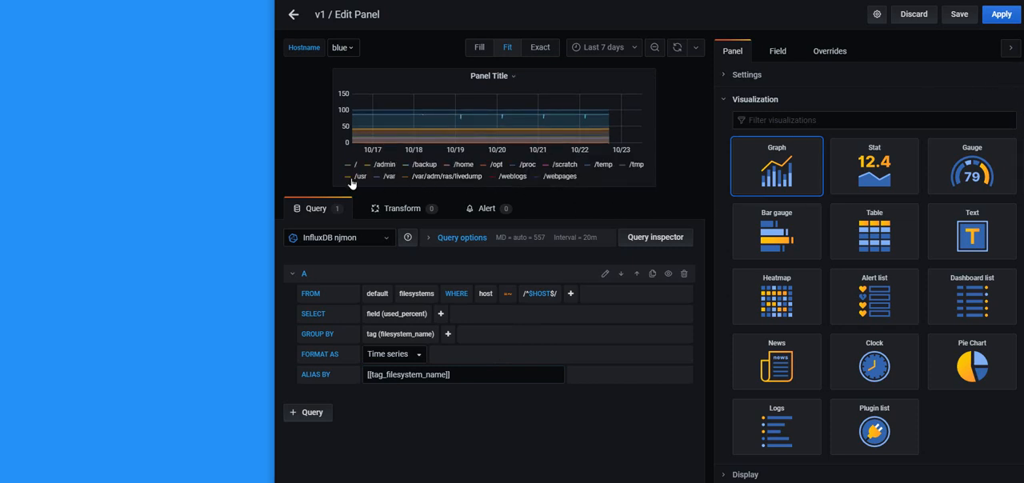
# Apply the filesystems panel to the dashboard and make it taller and slightly narrower
pyautogui.click(1005, 16)
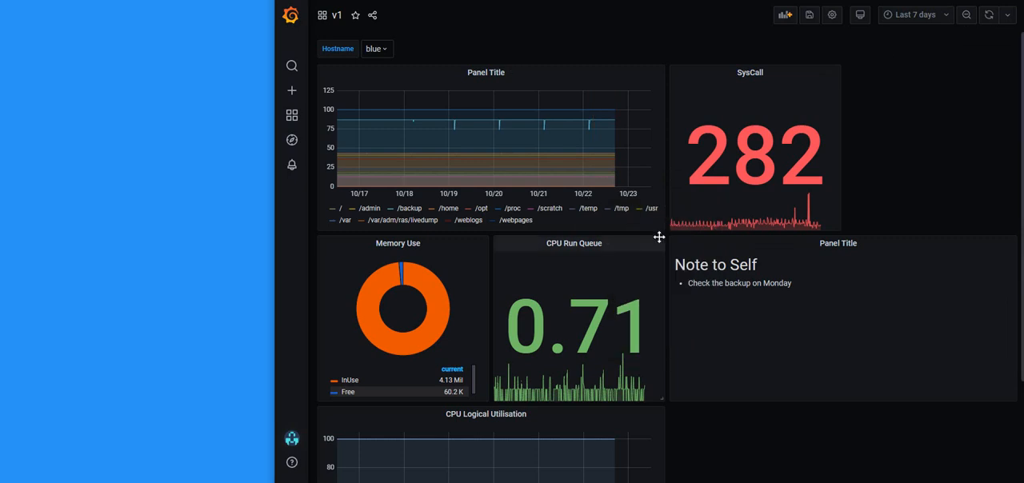
pyautogui.moveTo(661, 226); pyautogui.dragTo(647, 346)
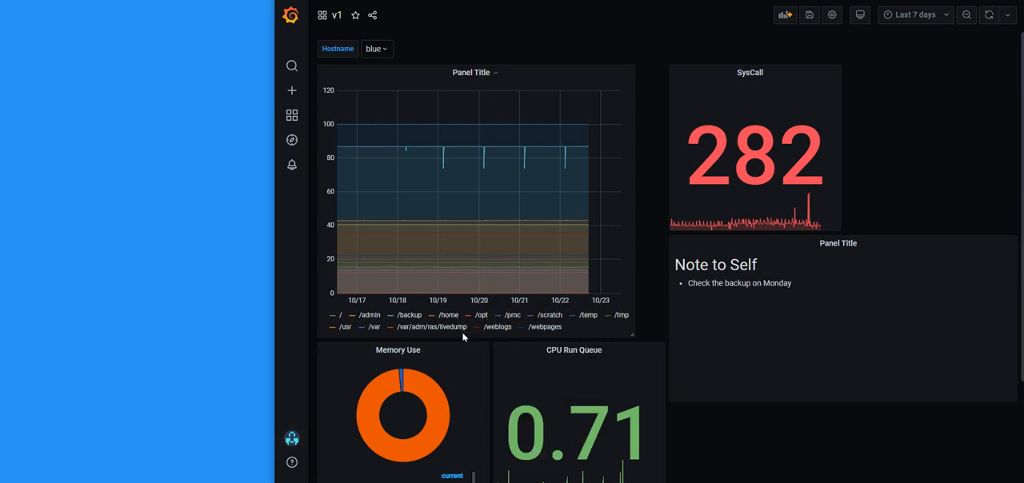
# Isolate the /temp, /tmp and / series one after another in the filesystems graph to examine each one's usage
pyautogui.click(588, 316)
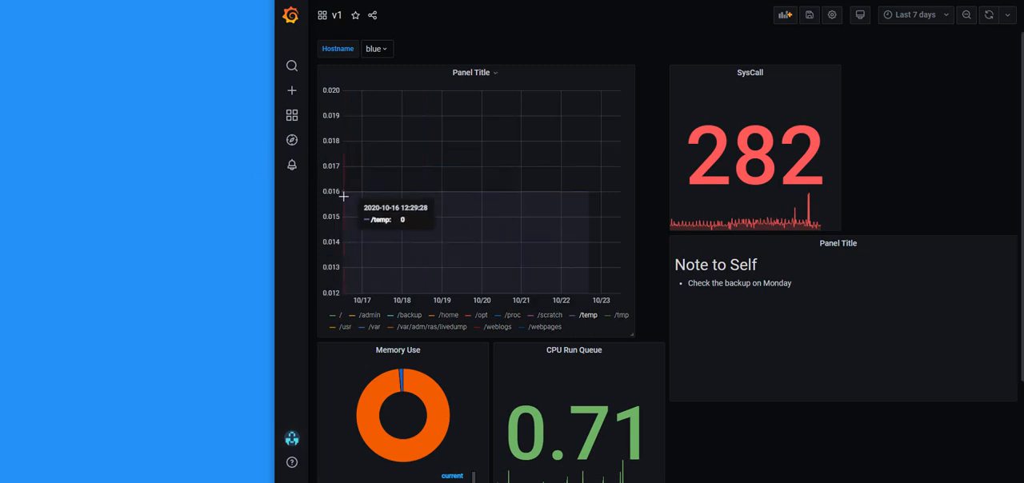
pyautogui.click(622, 316)
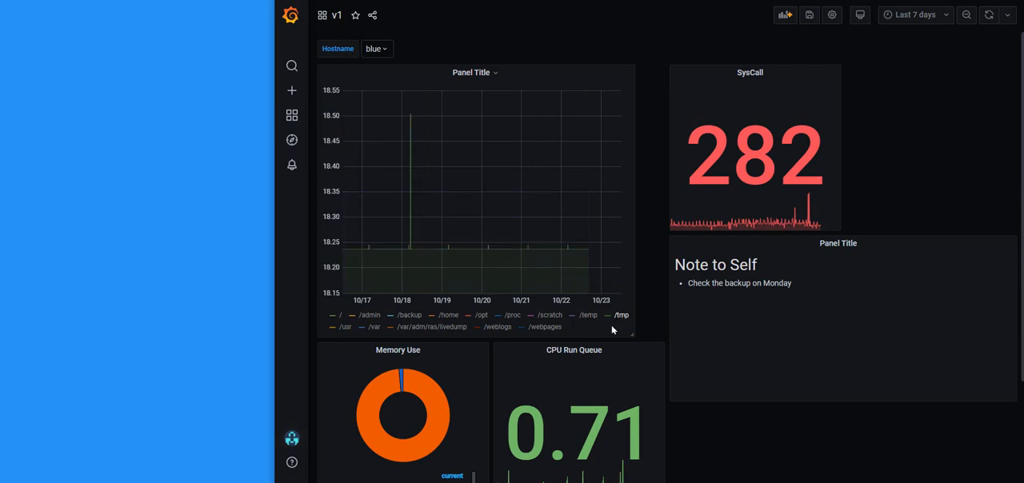
pyautogui.click(333, 320)
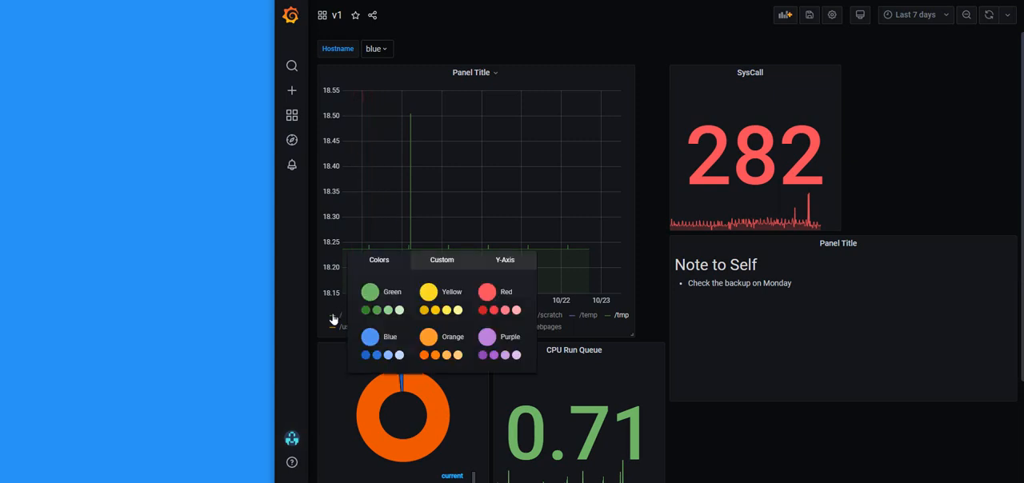
pyautogui.click(430, 206)
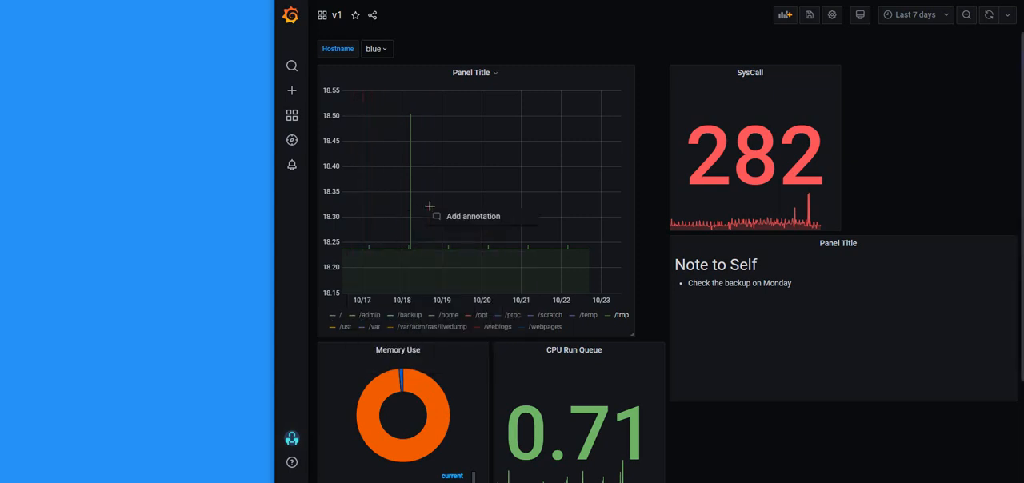
pyautogui.click(340, 317)
pyautogui.click(340, 316)
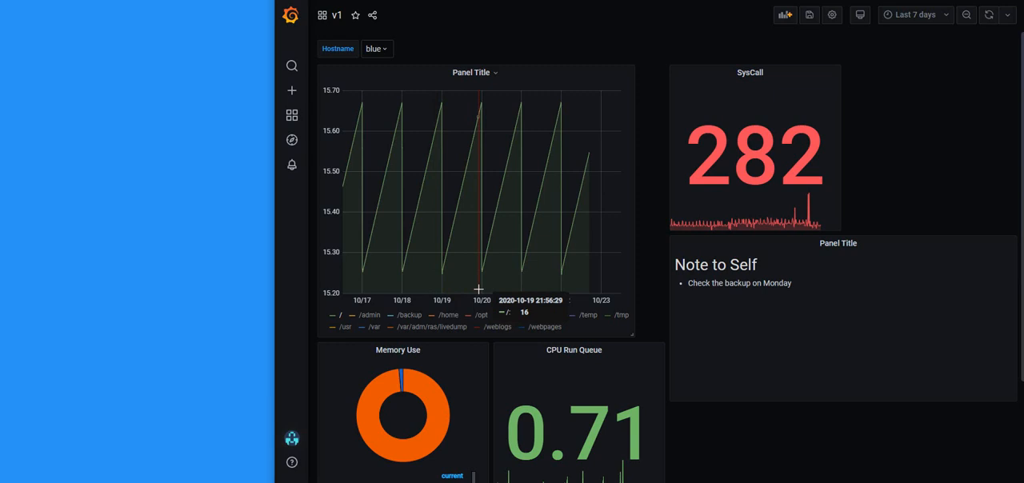
# Set the filesystems panel's left Y axis to a minimum of 0 and a maximum of 105, and apply the change
pyautogui.scroll(-1, 472, 290)
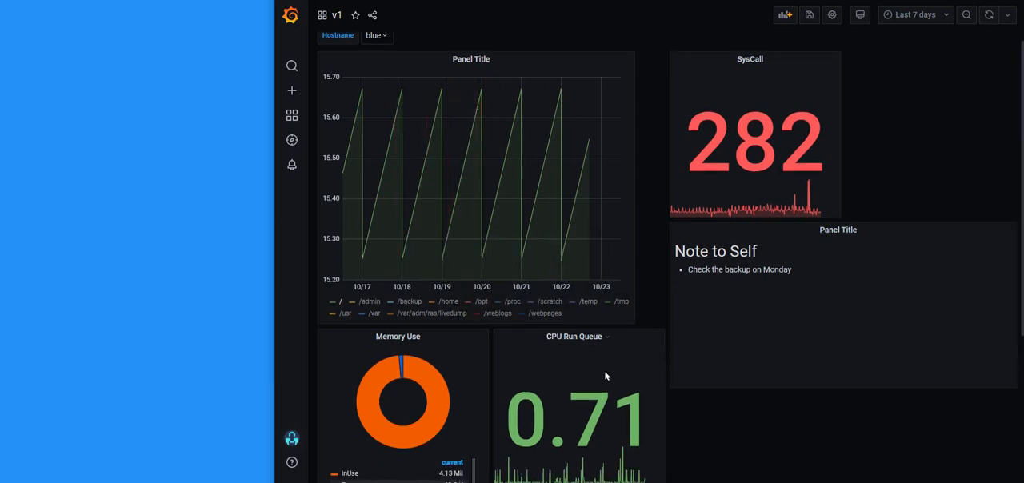
pyautogui.click(469, 63)
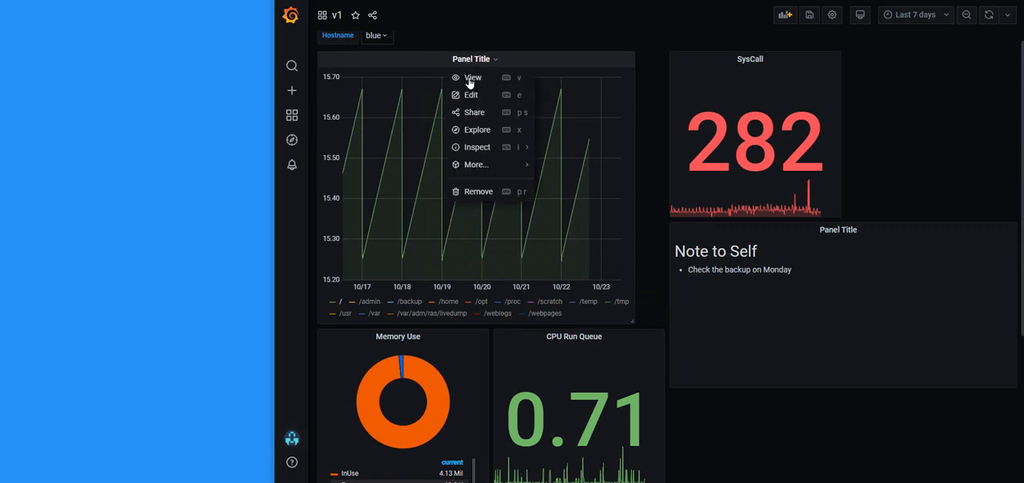
pyautogui.click(470, 94)
pyautogui.scroll(-5, 828, 310)
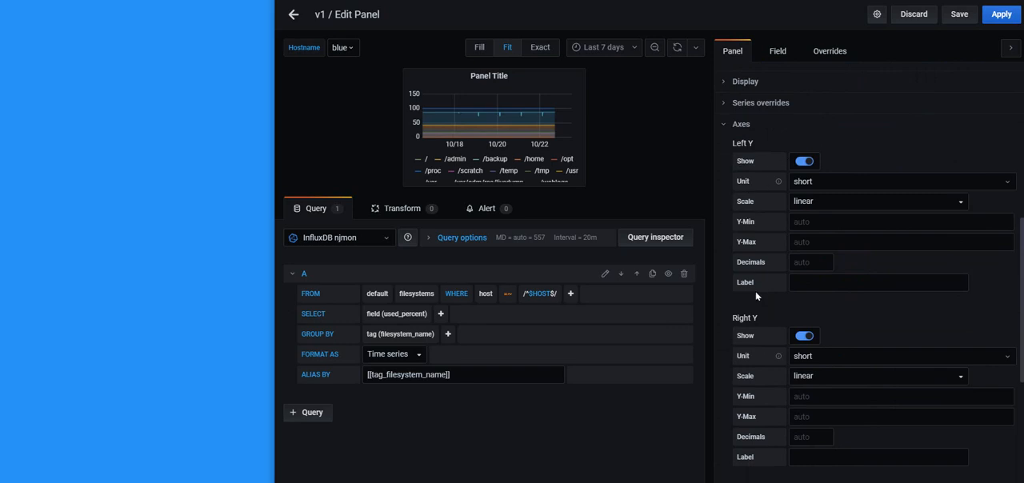
pyautogui.click(804, 221)
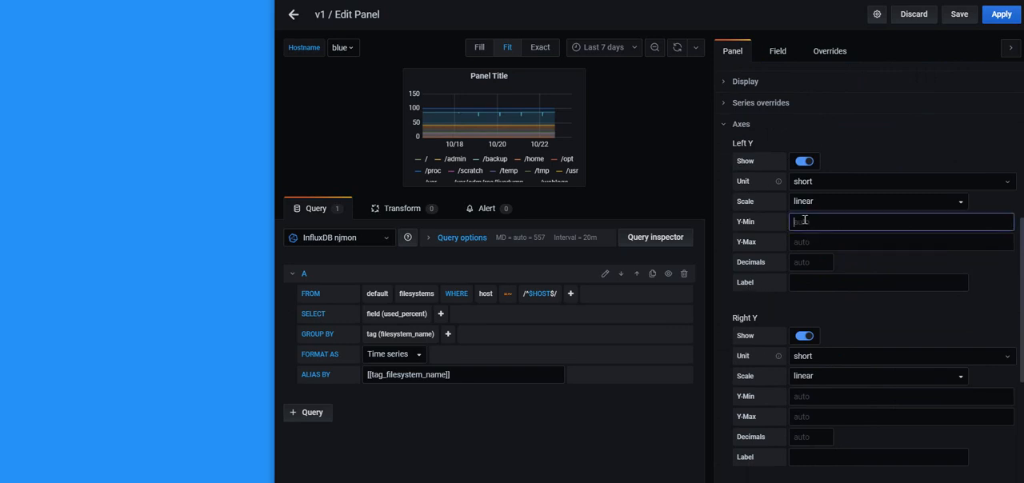
pyautogui.click(798, 236)
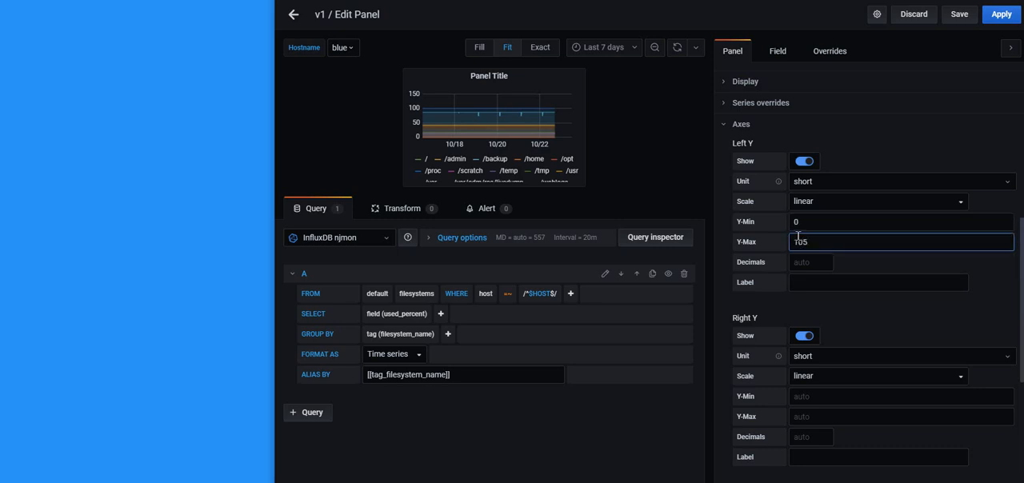
pyautogui.scroll(-3, 810, 372)
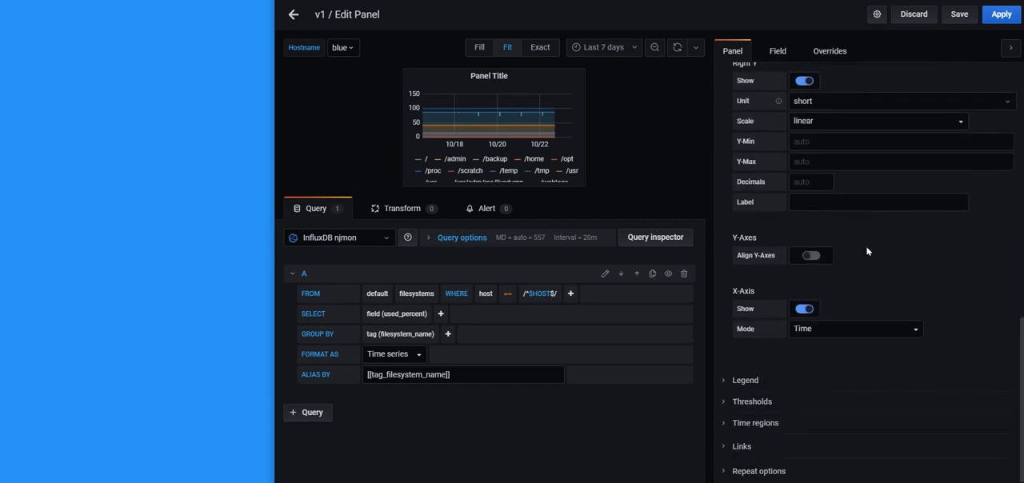
pyautogui.click(1001, 15)
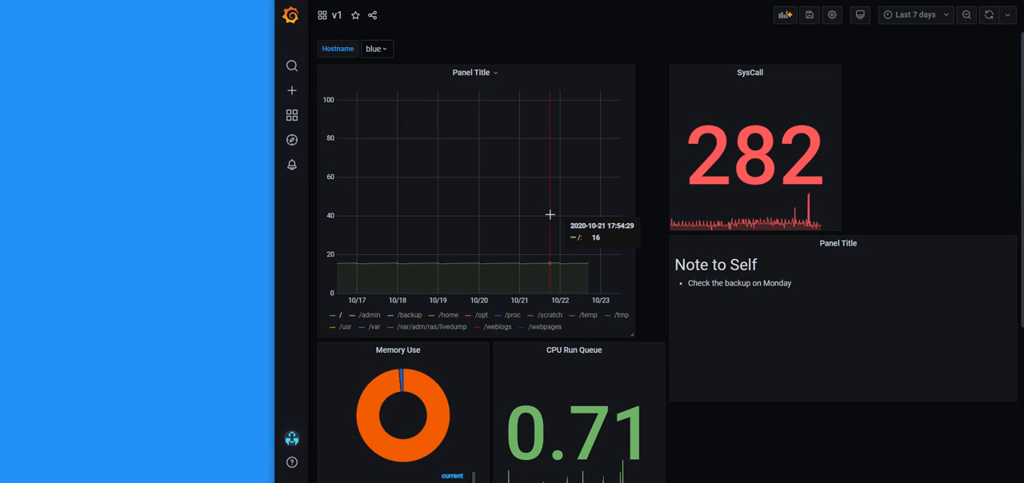
# Save the v1 dashboard with the change note "vfinal"
pyautogui.click(810, 16)
pyautogui.write('vfinal')
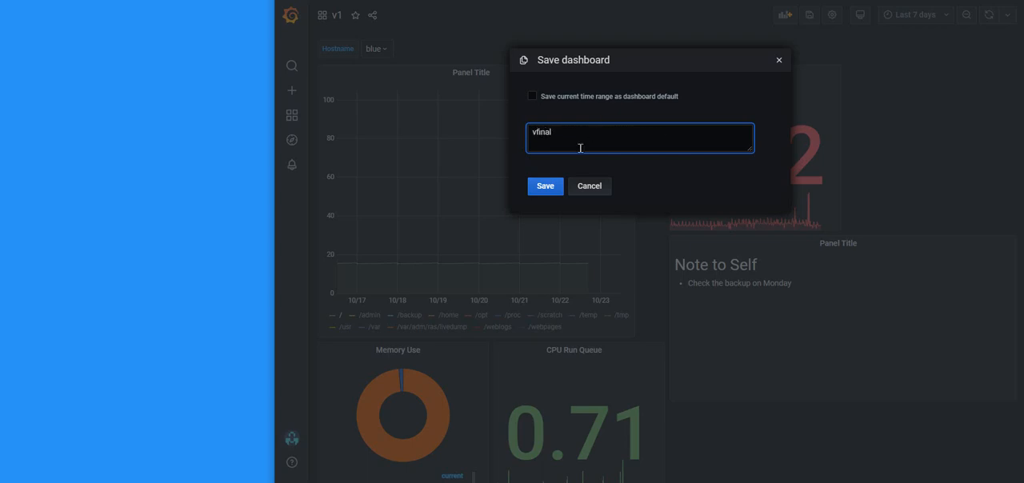
pyautogui.click(545, 190)
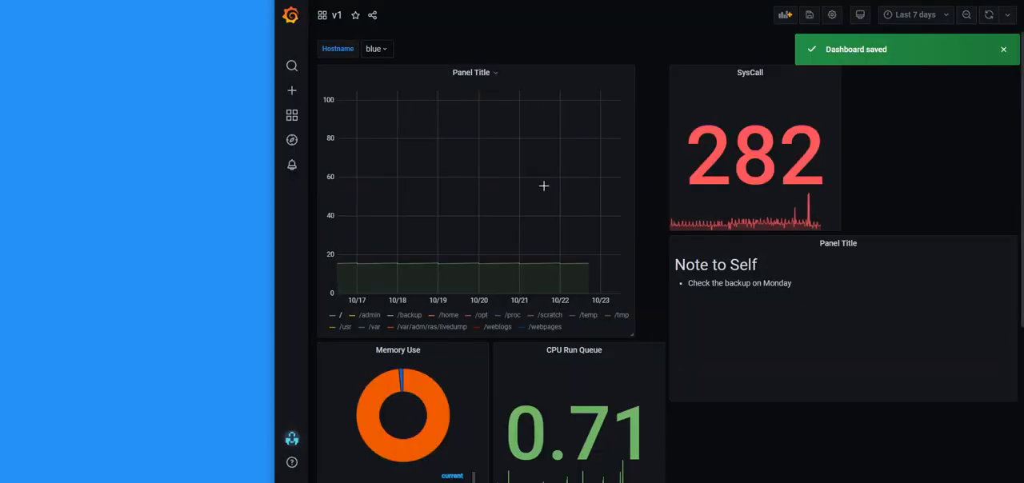
# Leave the v1 dashboard and open the "njmon for AIX Simple Six v6" dashboard from the list of managed dashboards
pyautogui.moveTo(291, 116)
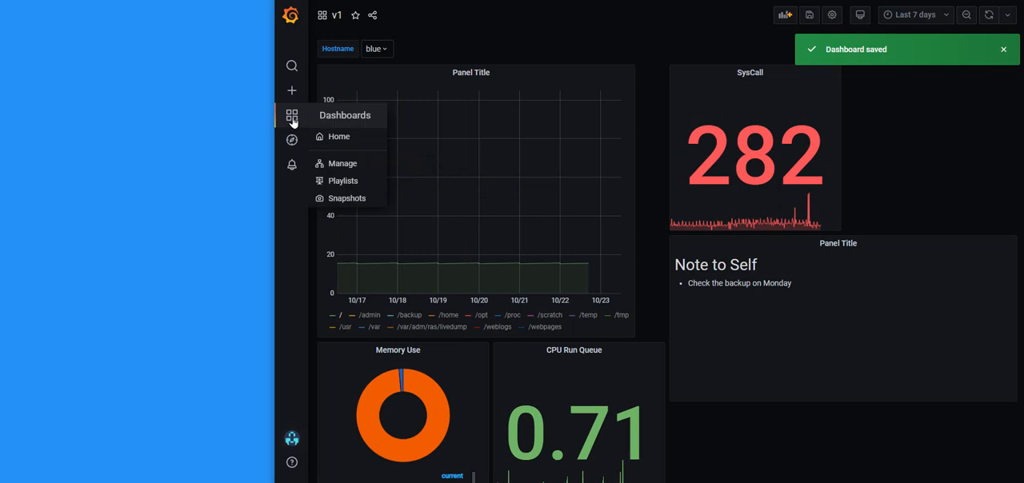
pyautogui.click(339, 138)
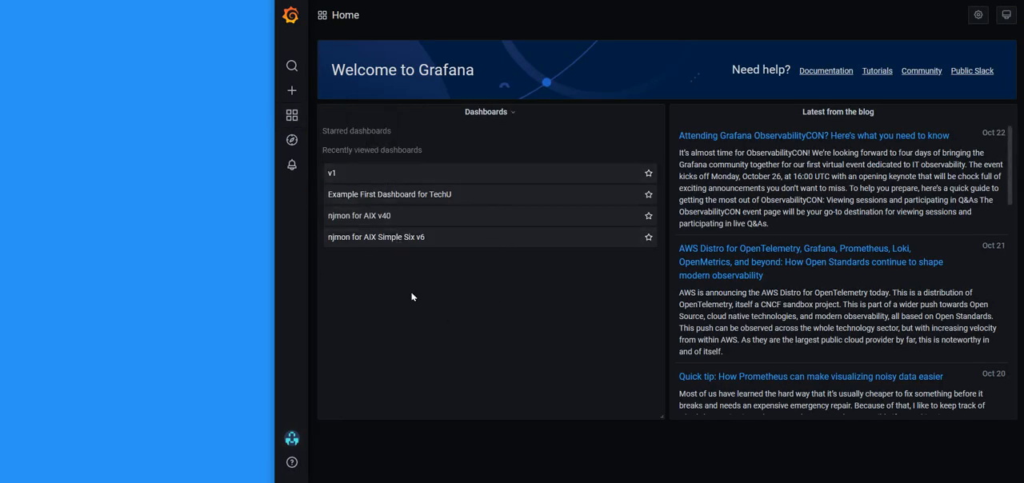
pyautogui.moveTo(293, 116)
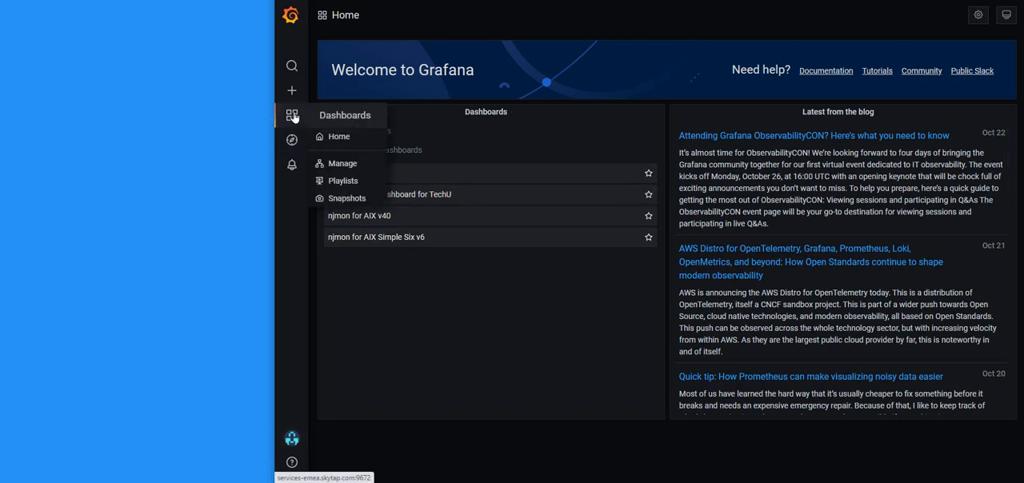
pyautogui.click(349, 165)
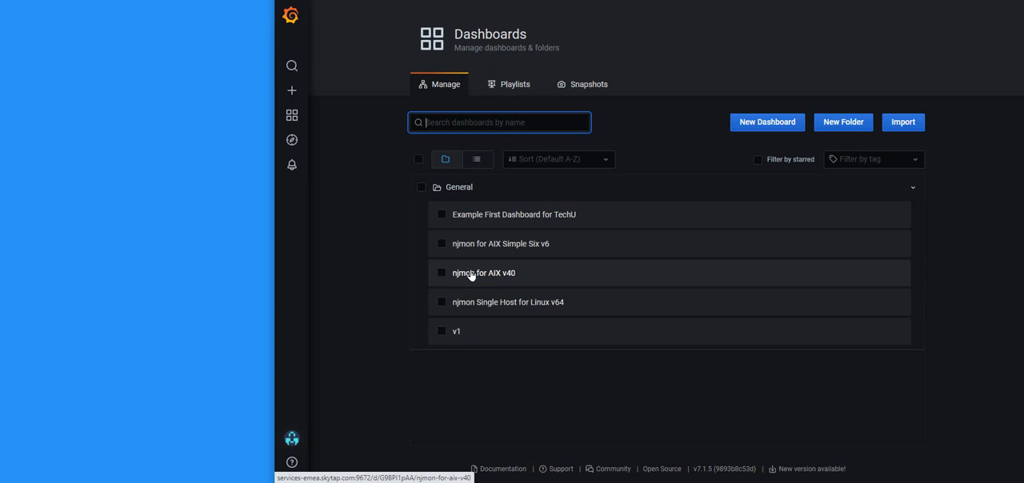
pyautogui.click(463, 246)
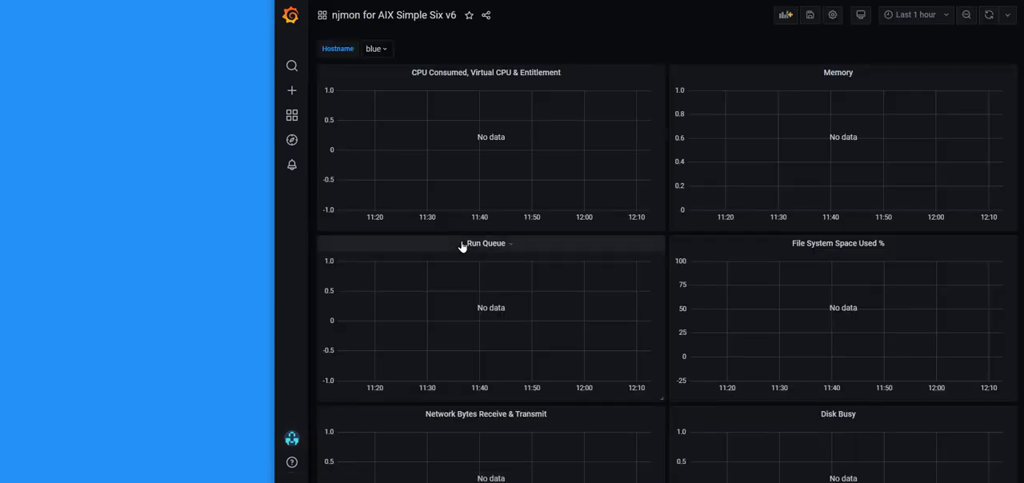
# Set the Simple Six dashboard's time range to Last 2 days and look through its panels
pyautogui.click(915, 16)
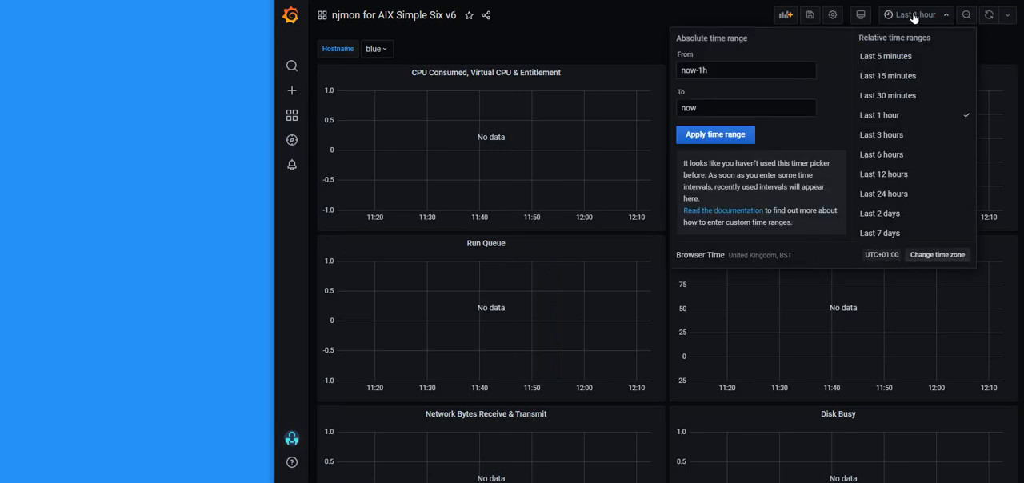
pyautogui.click(880, 214)
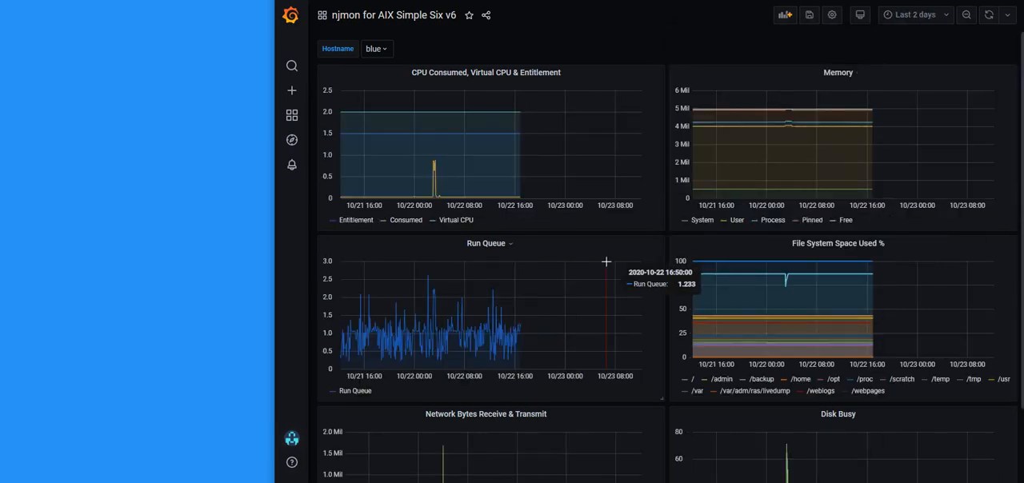
pyautogui.scroll(-1, 568, 320)
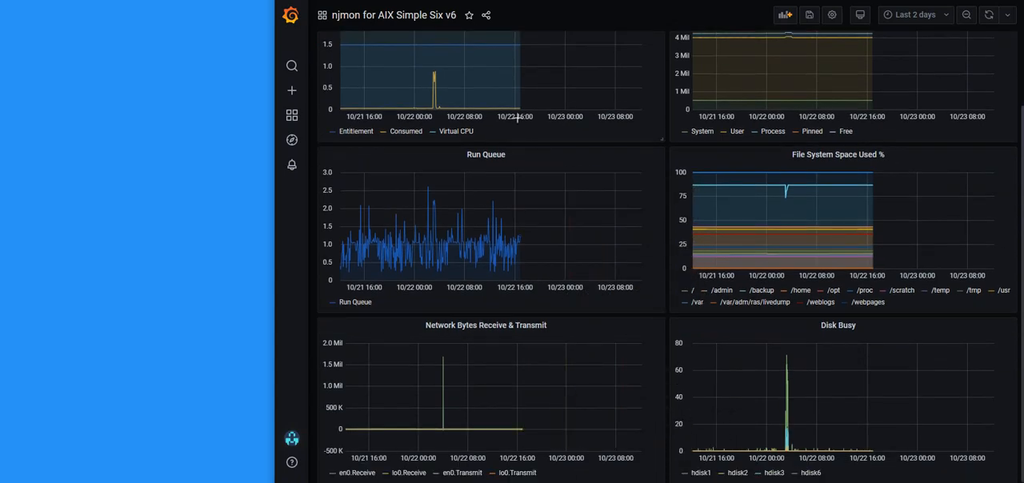
pyautogui.scroll(1, 544, 140)
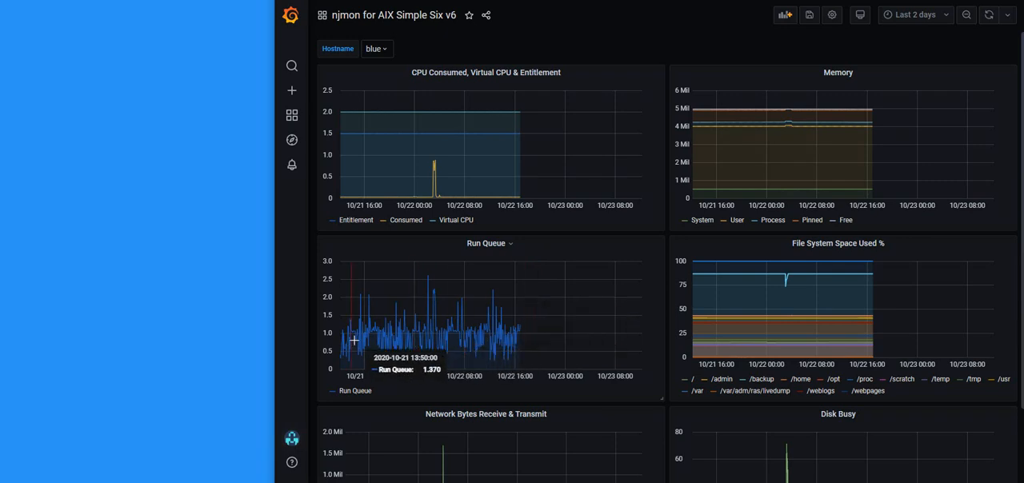
# Switch the Hostname variable to silver4 and examine that host's CPU, file system, network and disk graphs
pyautogui.click(379, 50)
pyautogui.click(383, 109)
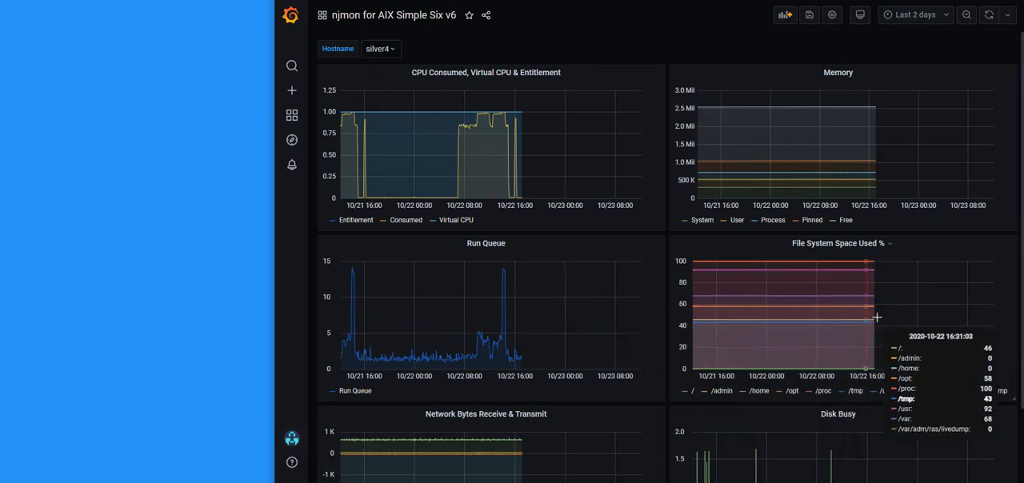
pyautogui.scroll(-2, 707, 348)
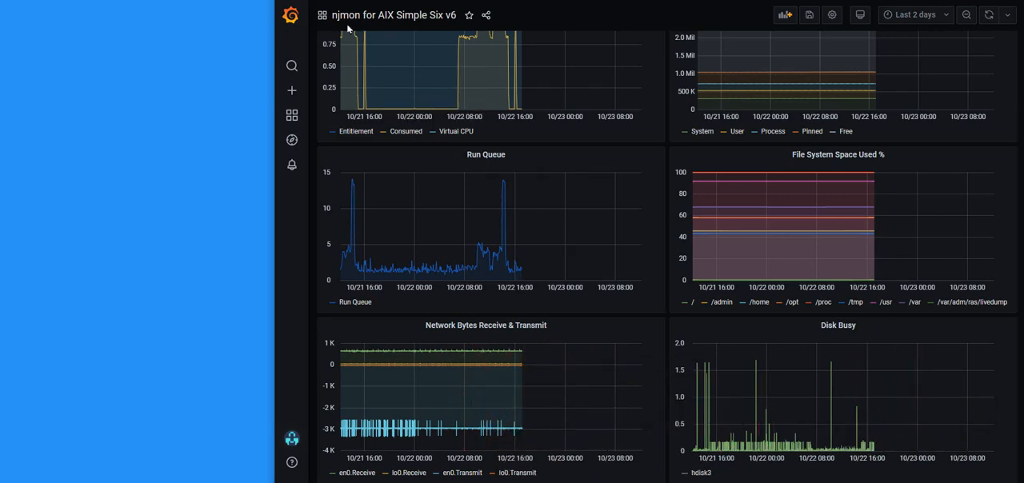
# Switch the Hostname variable back to blue and review that host's network and disk graphs
pyautogui.scroll(2, 400, 88)
pyautogui.click(378, 49)
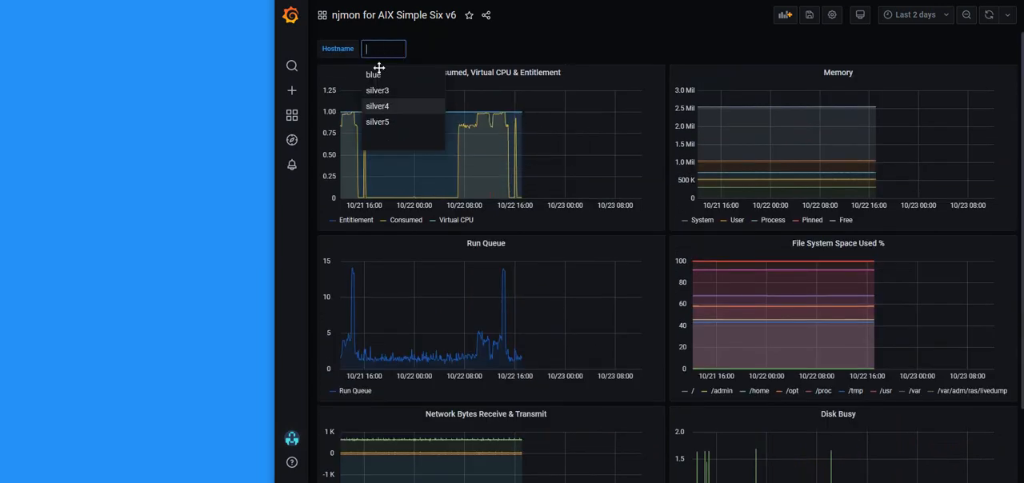
pyautogui.click(370, 75)
pyautogui.scroll(-2, 566, 206)
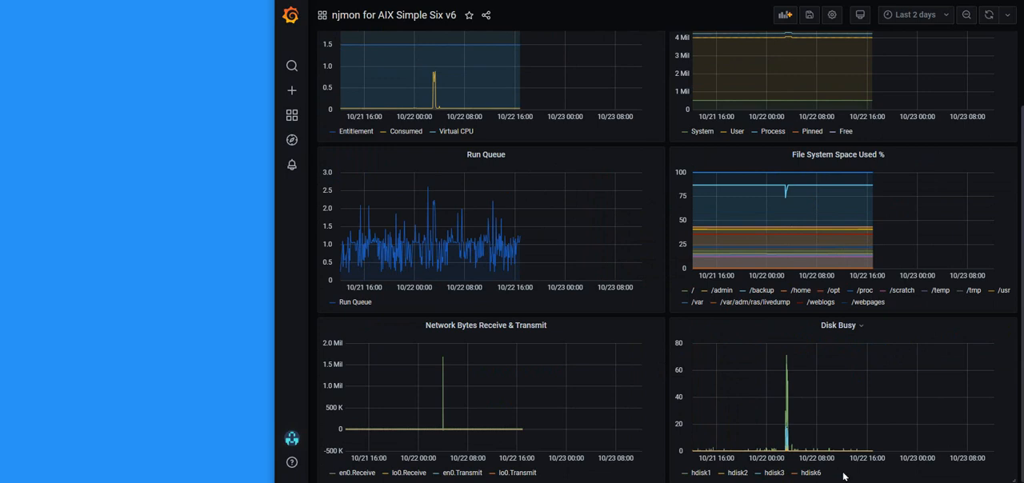
pyautogui.moveTo(759, 428); pyautogui.dragTo(808, 425)
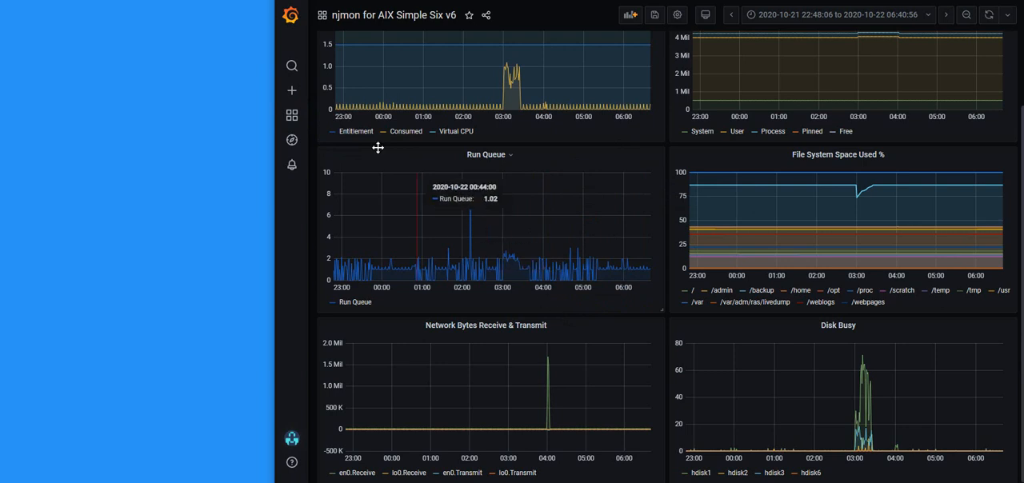
# Open the "njmon for AIX v40" dashboard from the managed dashboards and set its time range to Last 7 days
pyautogui.moveTo(292, 115)
pyautogui.click(352, 164)
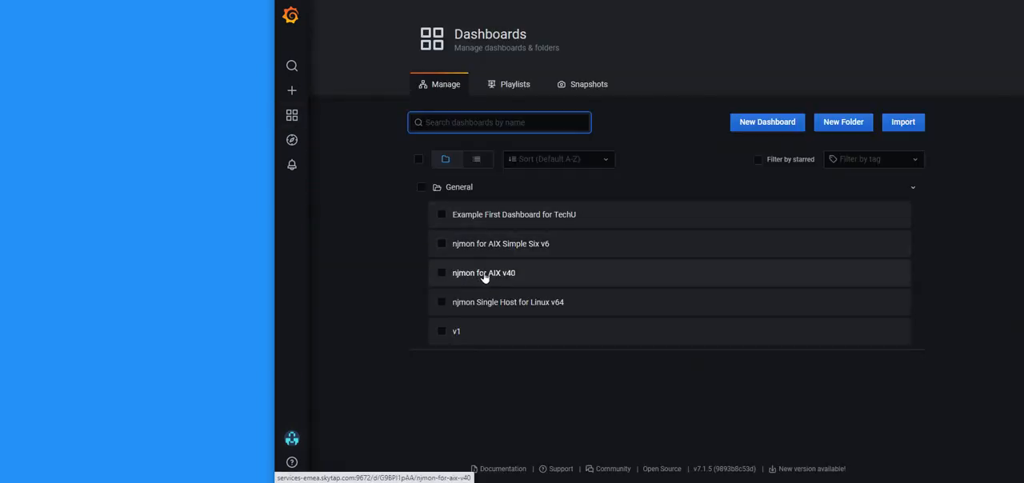
pyautogui.click(482, 274)
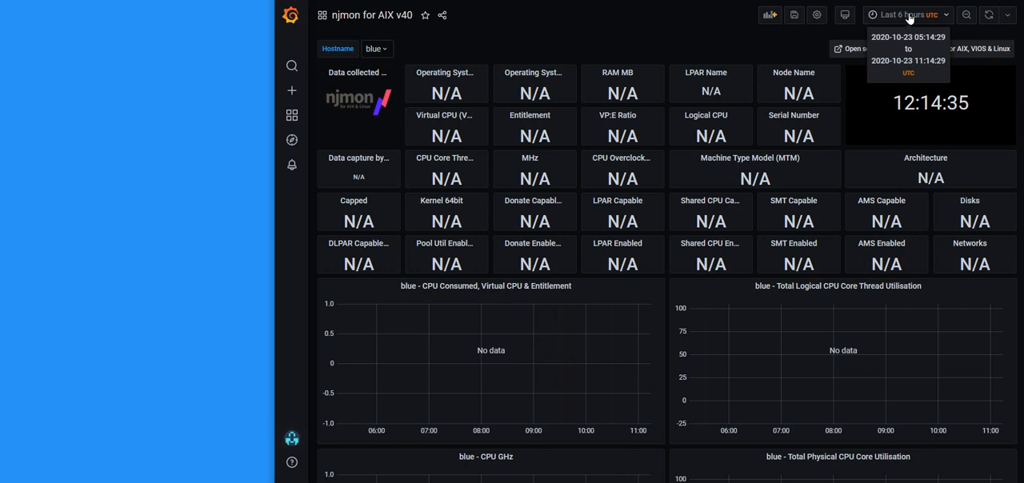
pyautogui.click(909, 18)
pyautogui.click(890, 237)
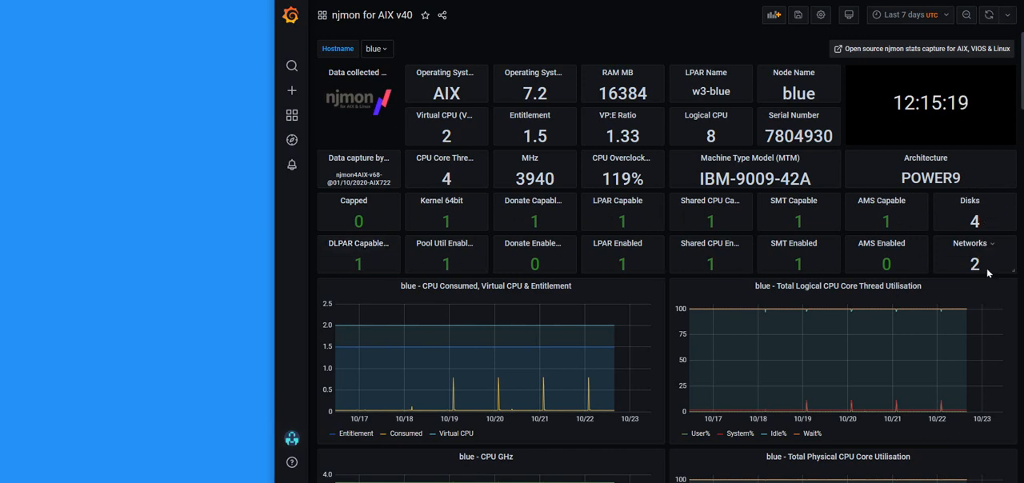
# Examine host blue's CPU graphs, run queue, system calls, per-CPU user time bars and the entitlement and memory gauges
pyautogui.scroll(-2, 605, 261)
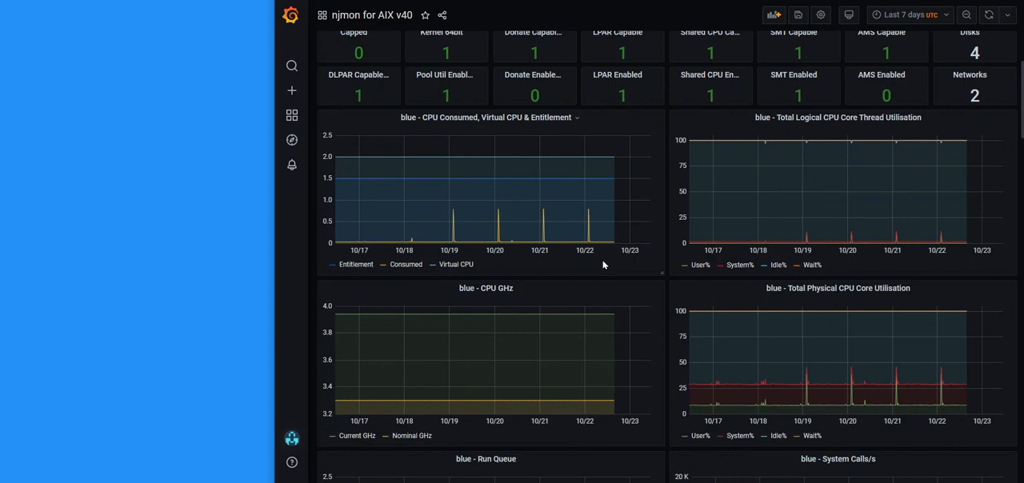
pyautogui.scroll(-3, 604, 265)
pyautogui.scroll(-3, 620, 272)
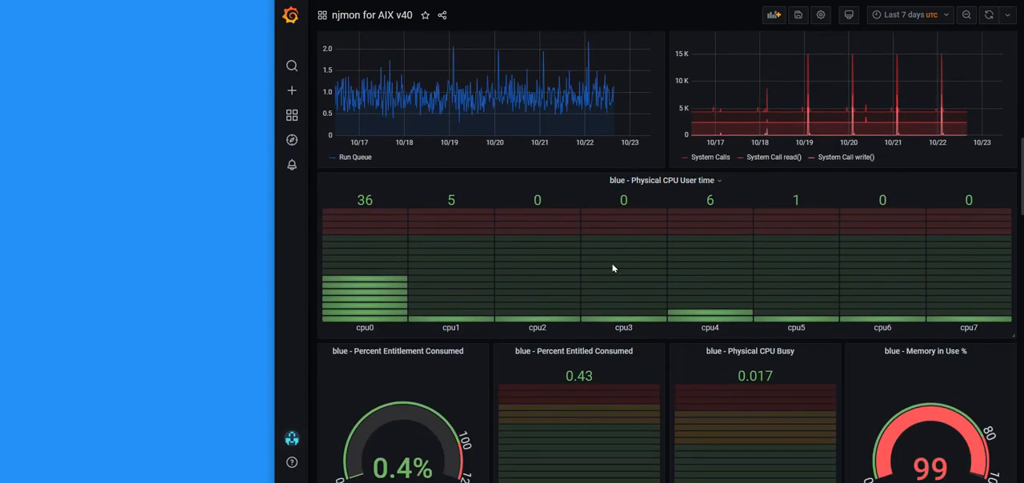
pyautogui.scroll(-2, 604, 232)
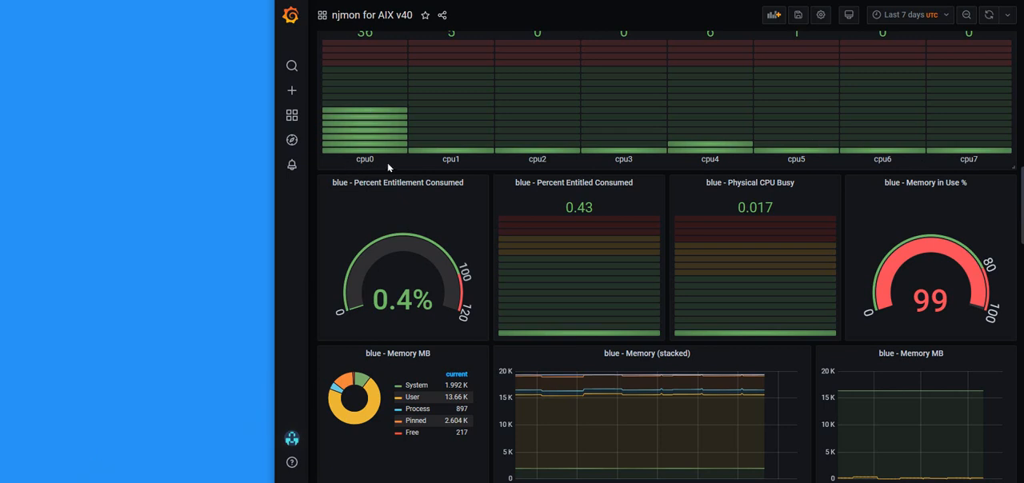
pyautogui.scroll(1, 718, 146)
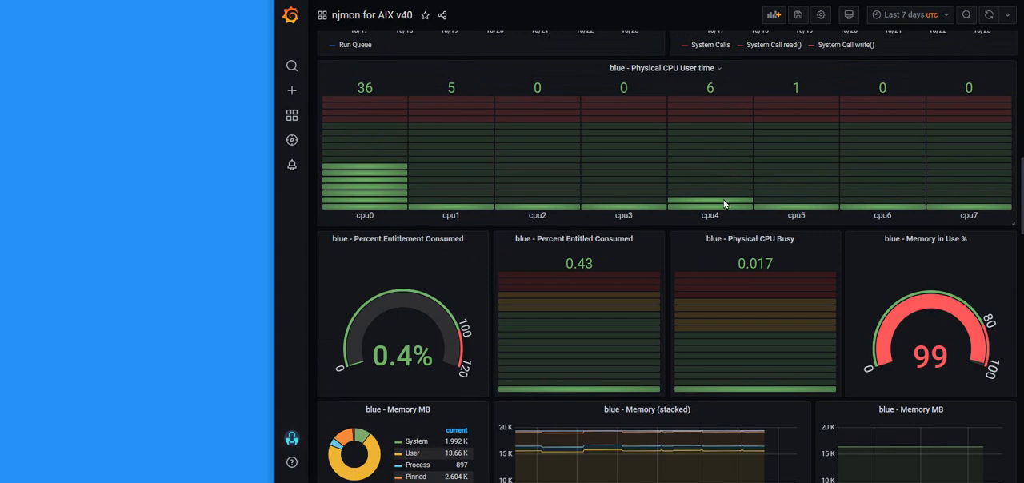
pyautogui.scroll(1, 724, 204)
pyautogui.scroll(-2, 678, 258)
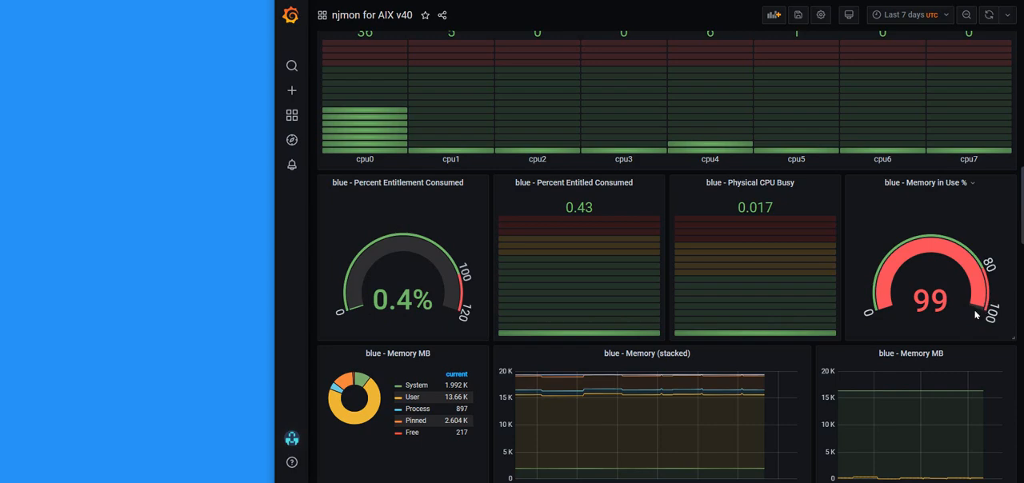
# Review host blue's memory, file system, interrupt, network and disk panels down to the VIOS ONLY graphs at the dashboard's end
pyautogui.scroll(-3, 686, 240)
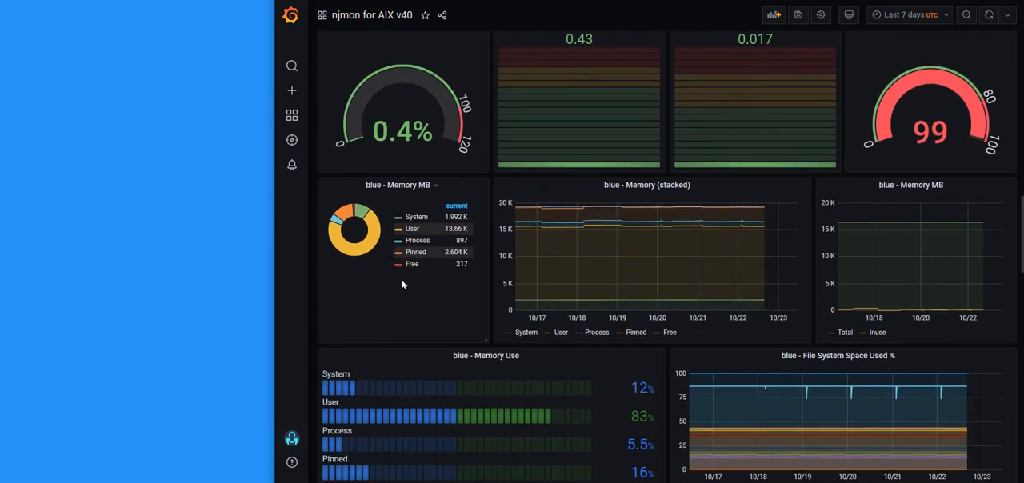
pyautogui.scroll(-3, 407, 283)
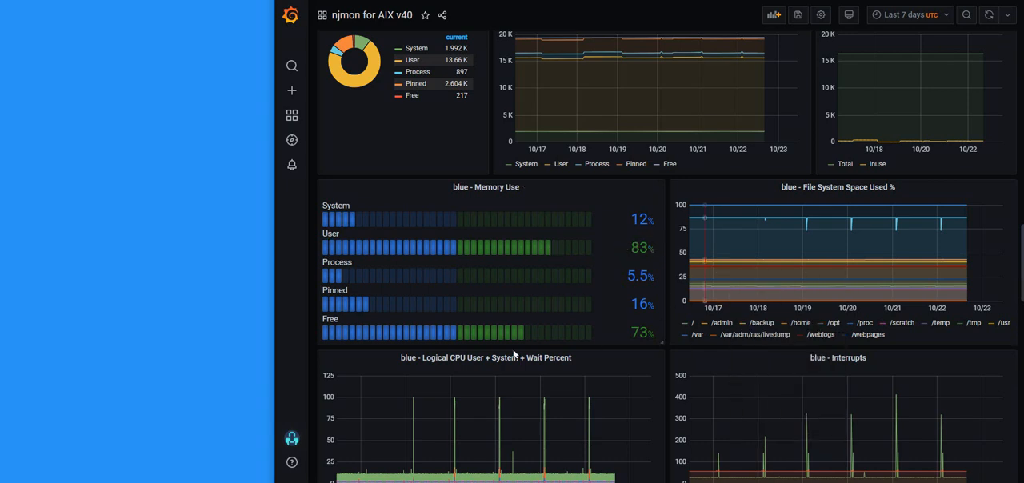
pyautogui.scroll(-2, 516, 356)
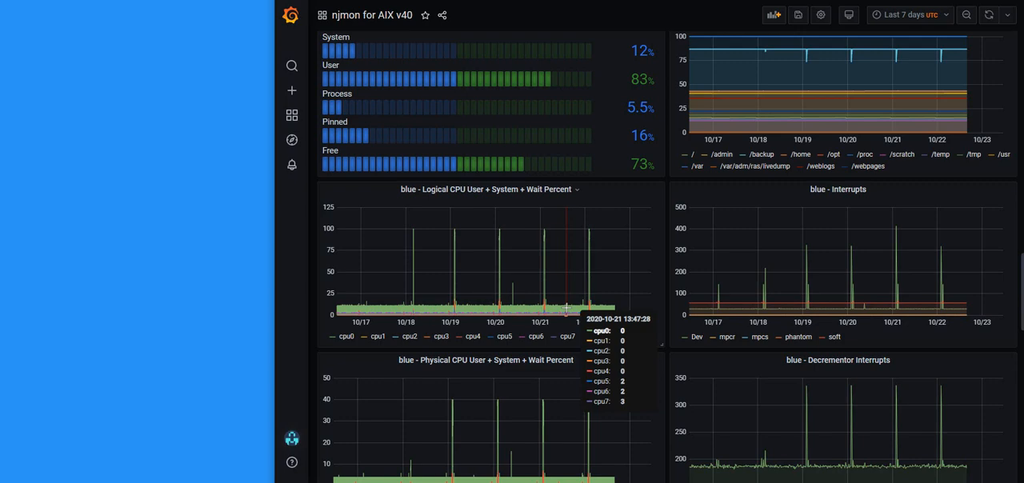
pyautogui.scroll(-4, 590, 308)
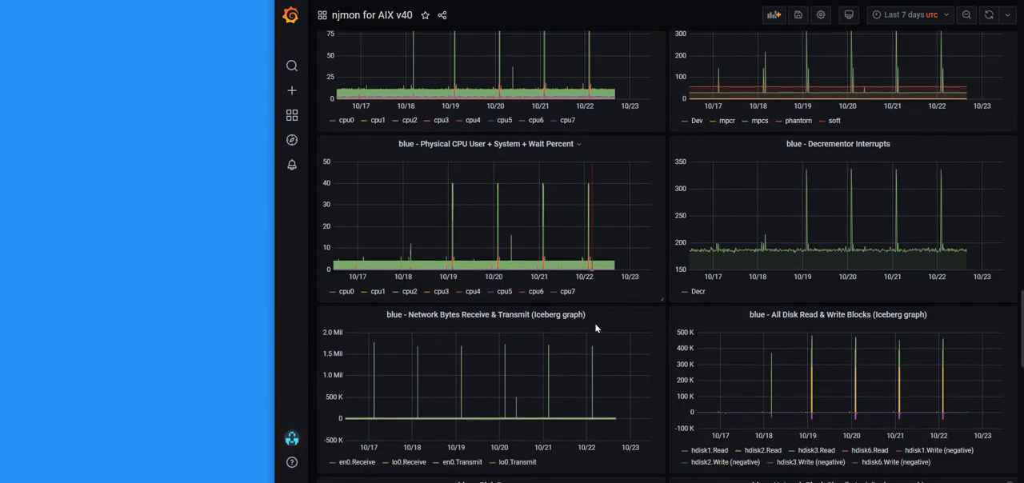
pyautogui.scroll(-3, 597, 324)
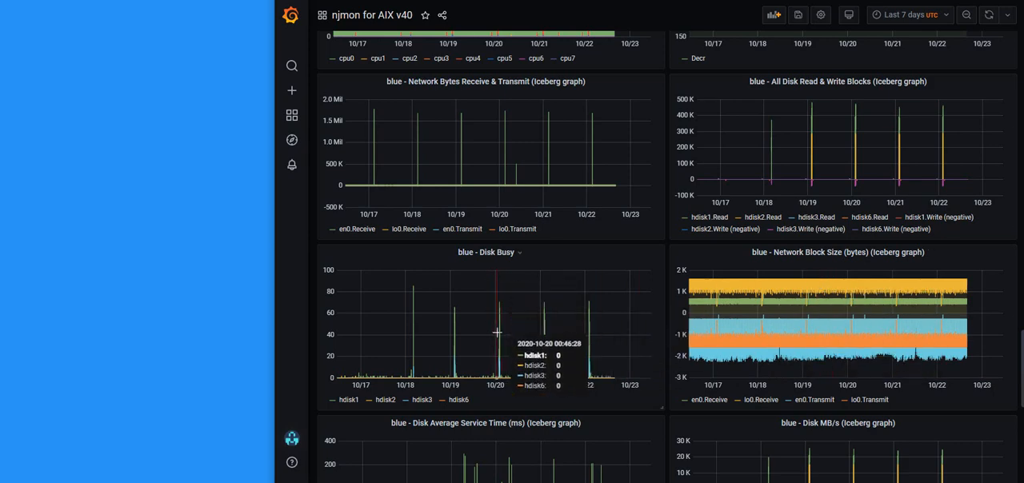
pyautogui.scroll(-7, 497, 332)
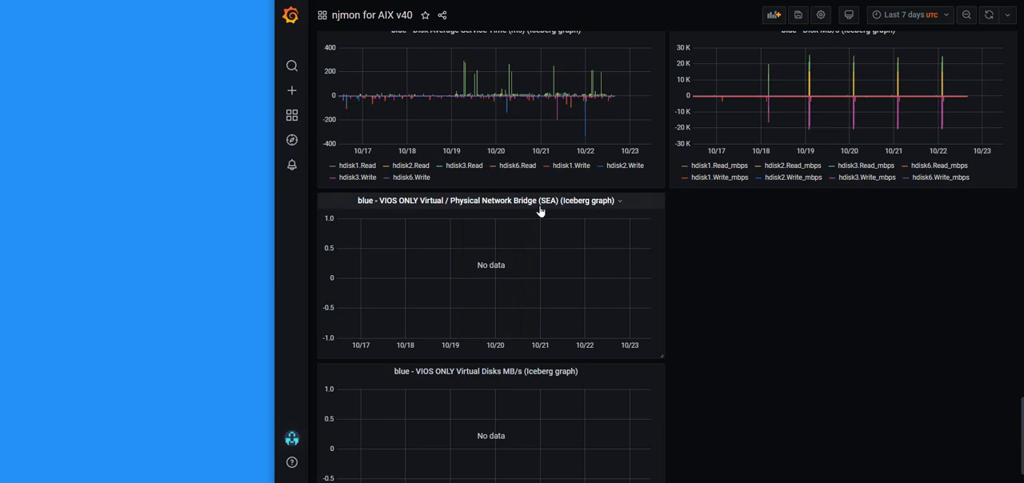
pyautogui.scroll(-1, 558, 270)
pyautogui.scroll(-2, 558, 270)
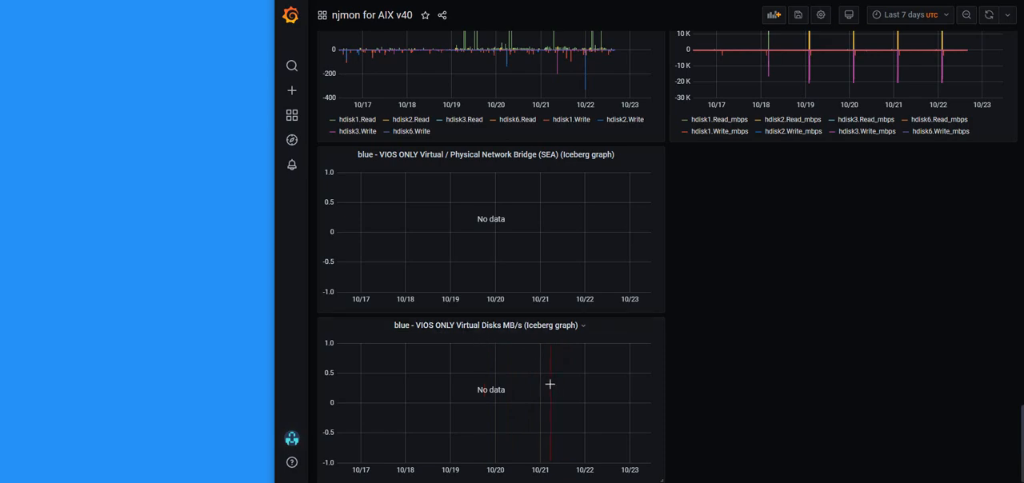
# Inspect the settings and HTML display content of the njmon logo text panel, and return to the dashboard without changing it
pyautogui.scroll(5, 585, 305)
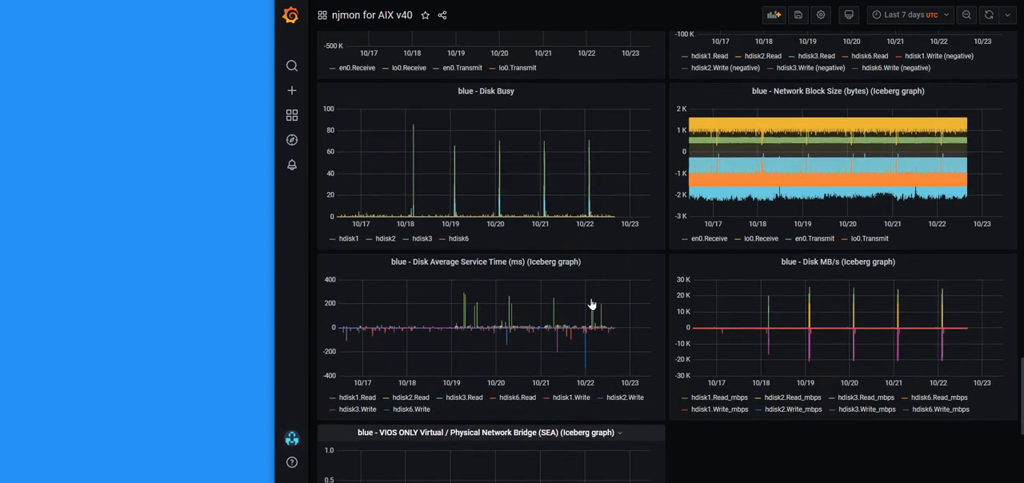
pyautogui.scroll(15, 592, 299)
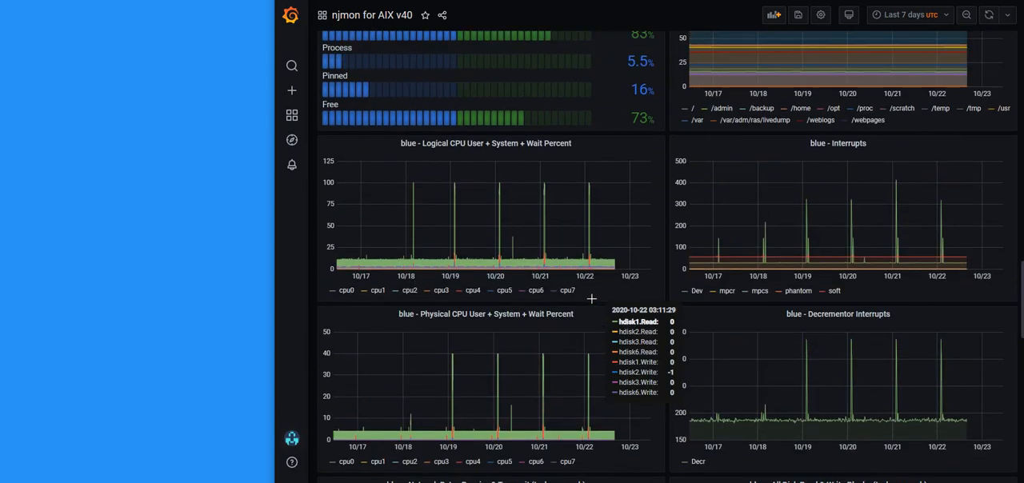
pyautogui.scroll(8, 593, 304)
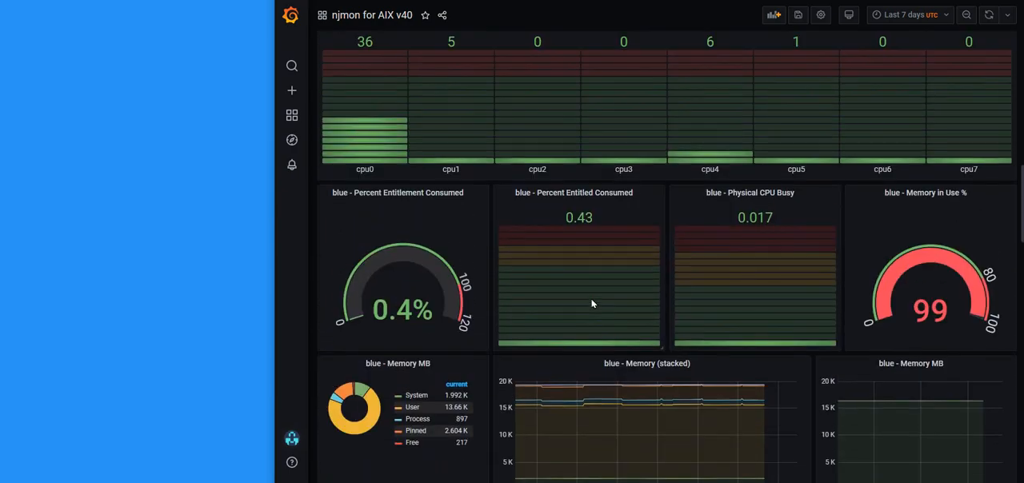
pyautogui.scroll(10, 588, 302)
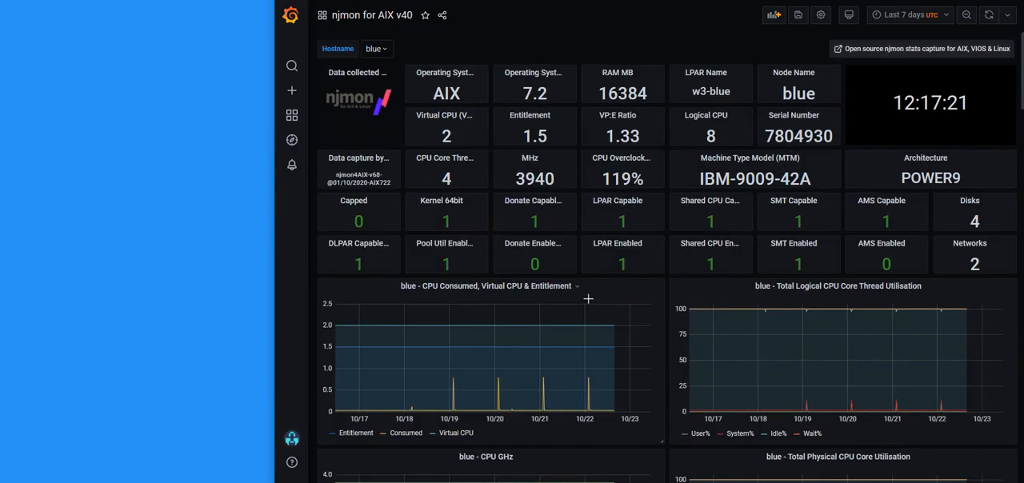
pyautogui.click(352, 74)
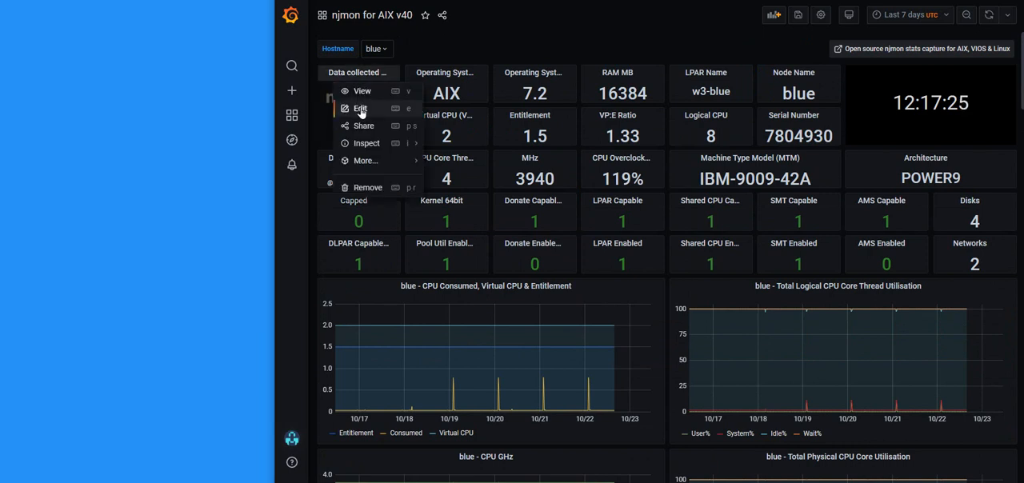
pyautogui.click(360, 110)
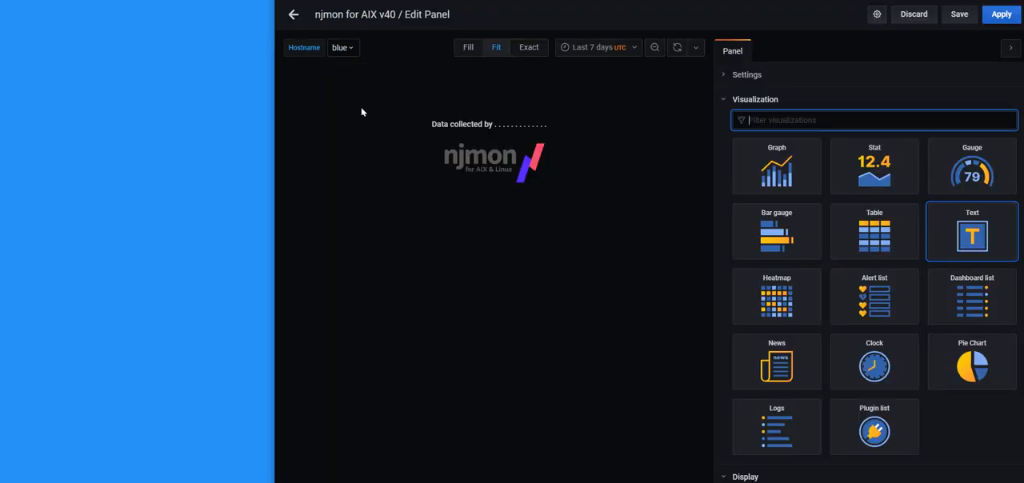
pyautogui.click(725, 77)
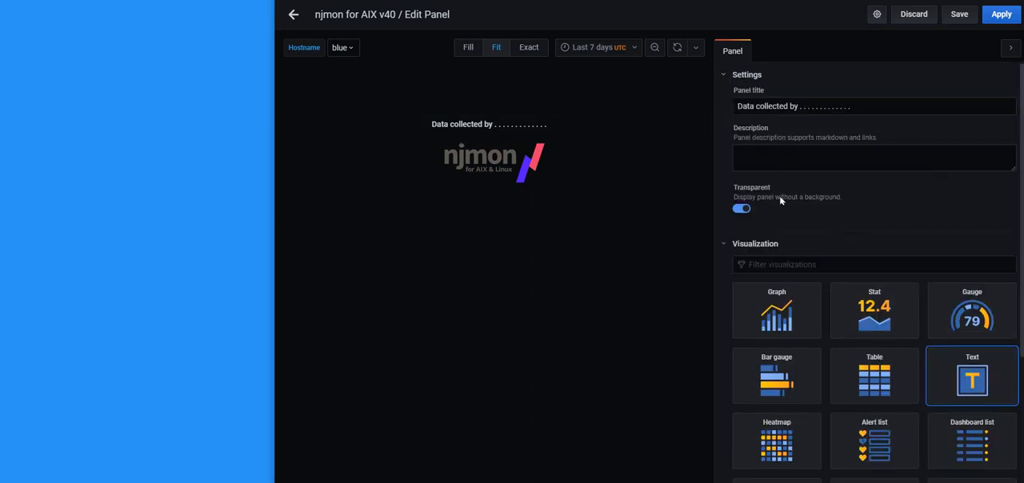
pyautogui.click(724, 76)
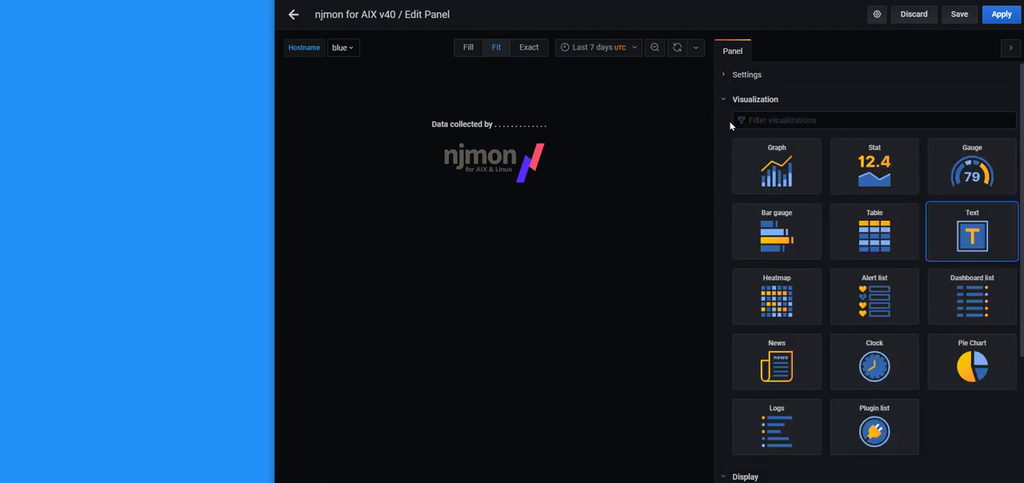
pyautogui.click(725, 101)
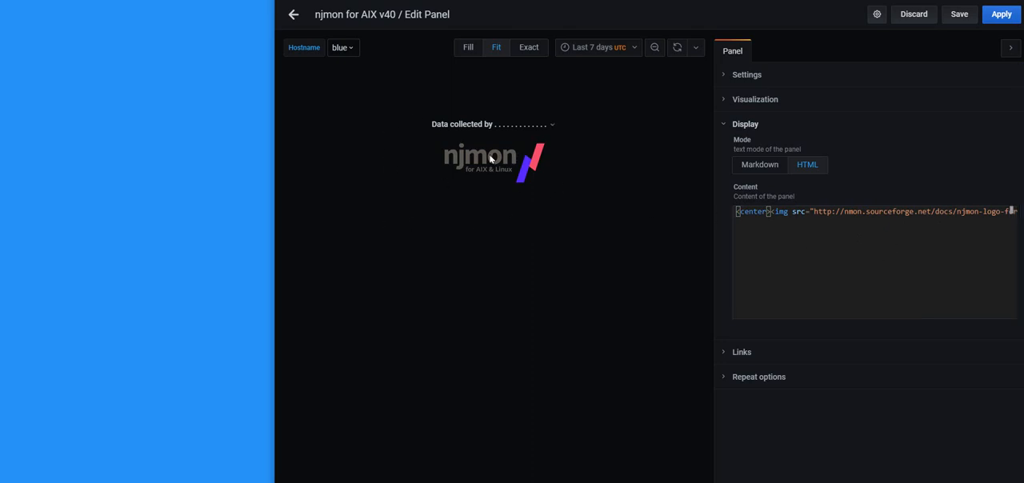
pyautogui.click(294, 18)
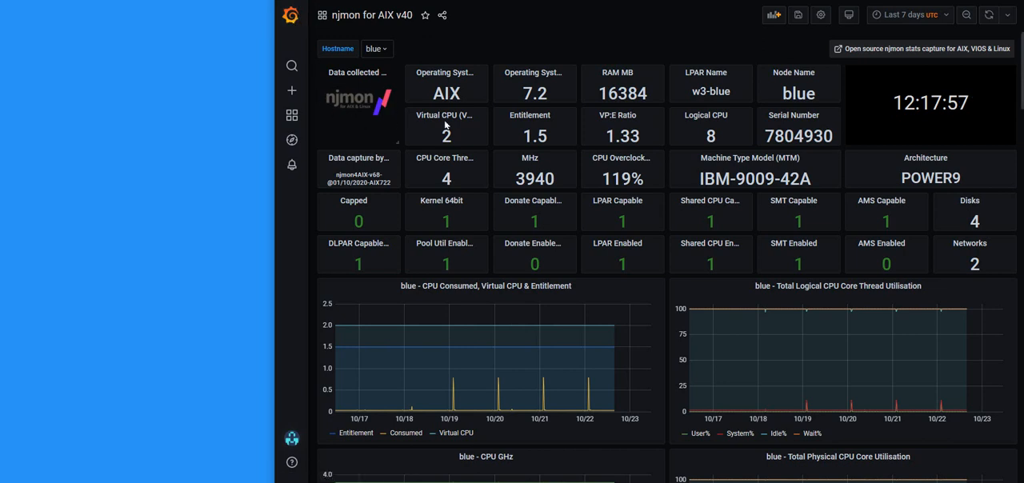
# Set the clock panel's background color to dark-blue, after trying super-light-yellow, and apply the change to the dashboard
pyautogui.click(932, 76)
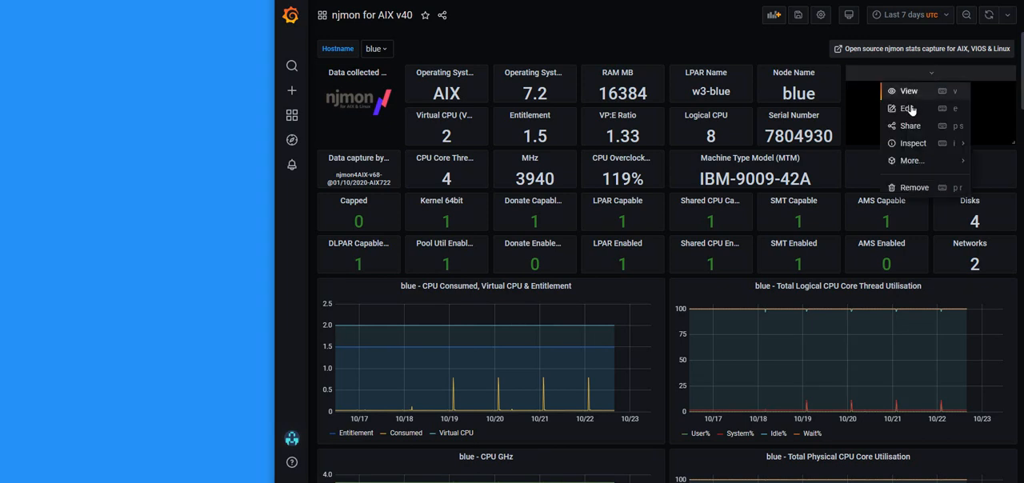
pyautogui.click(911, 110)
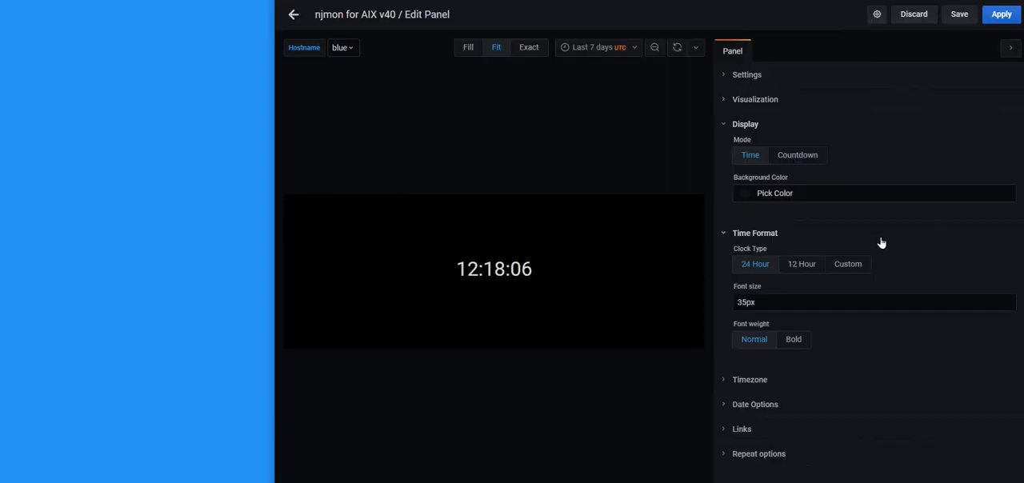
pyautogui.click(746, 195)
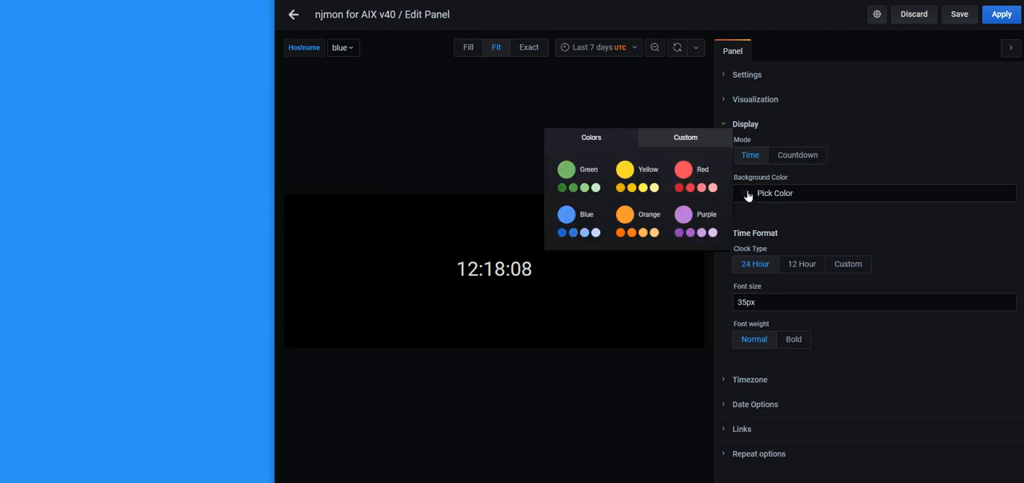
pyautogui.click(654, 188)
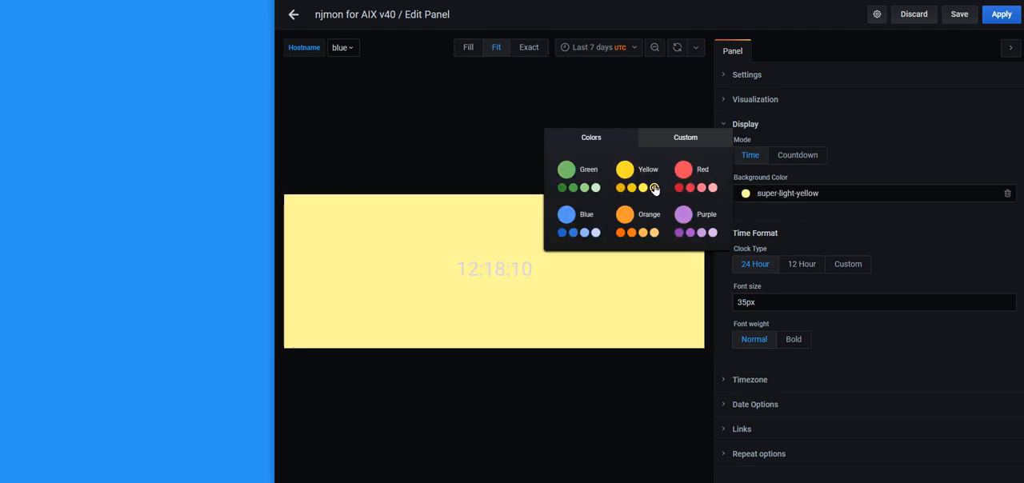
pyautogui.click(562, 233)
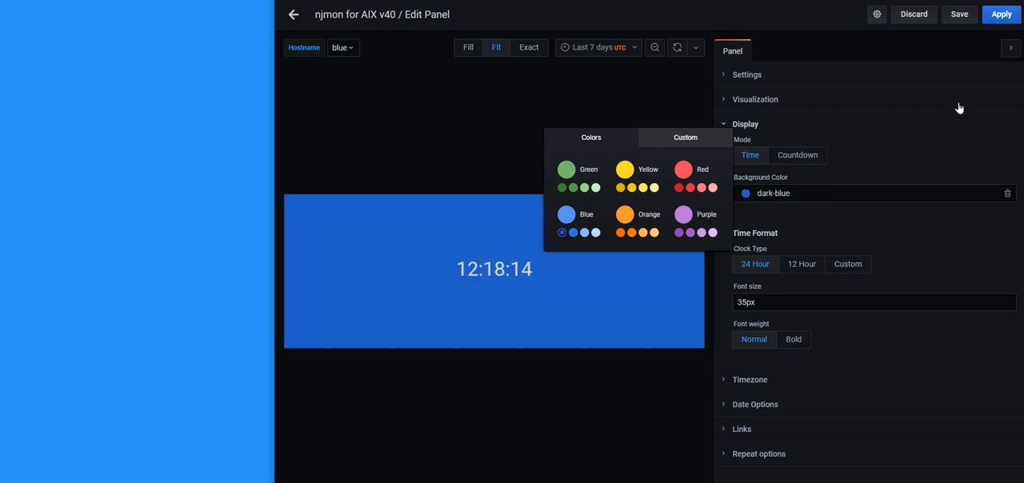
pyautogui.click(1000, 16)
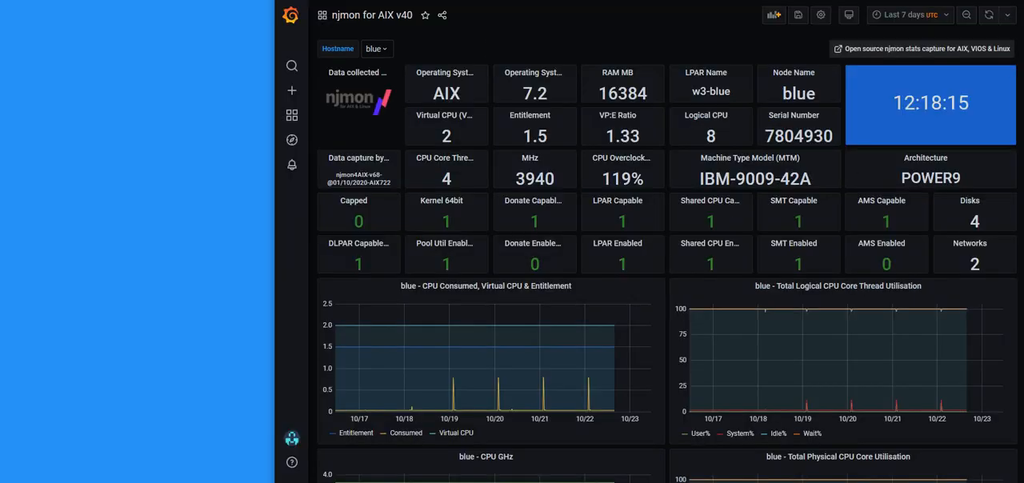